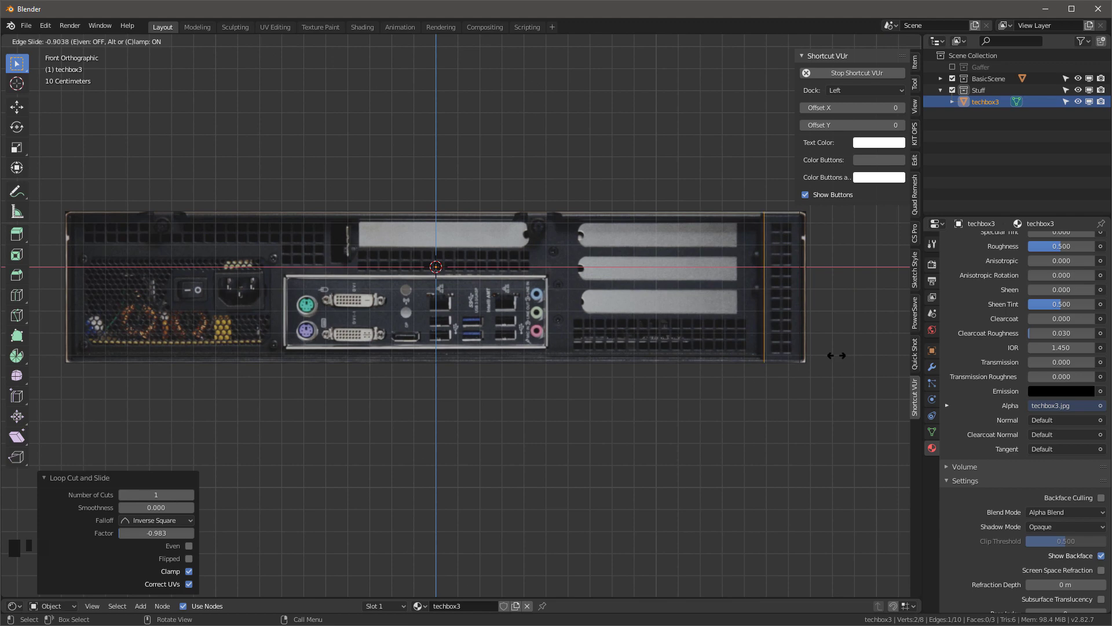
Undo the vertical loop cuts made near the end of the techbox3 panel
left_click(836, 355)
key("ctrl+z")
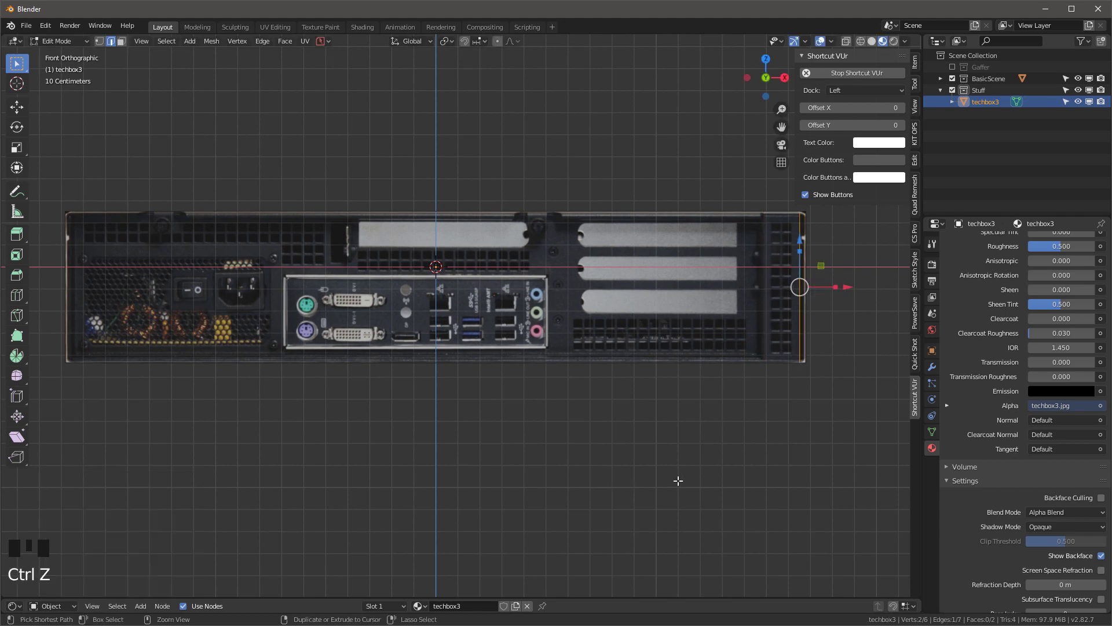
key("ctrl+z")
key("ctrl+z")
Inset the techbox3 panel face by about 0.019 m to create a thin border around it
scroll(801, 212, "up", 3)
middle_click_drag(800, 212, 576, 392, "shift")
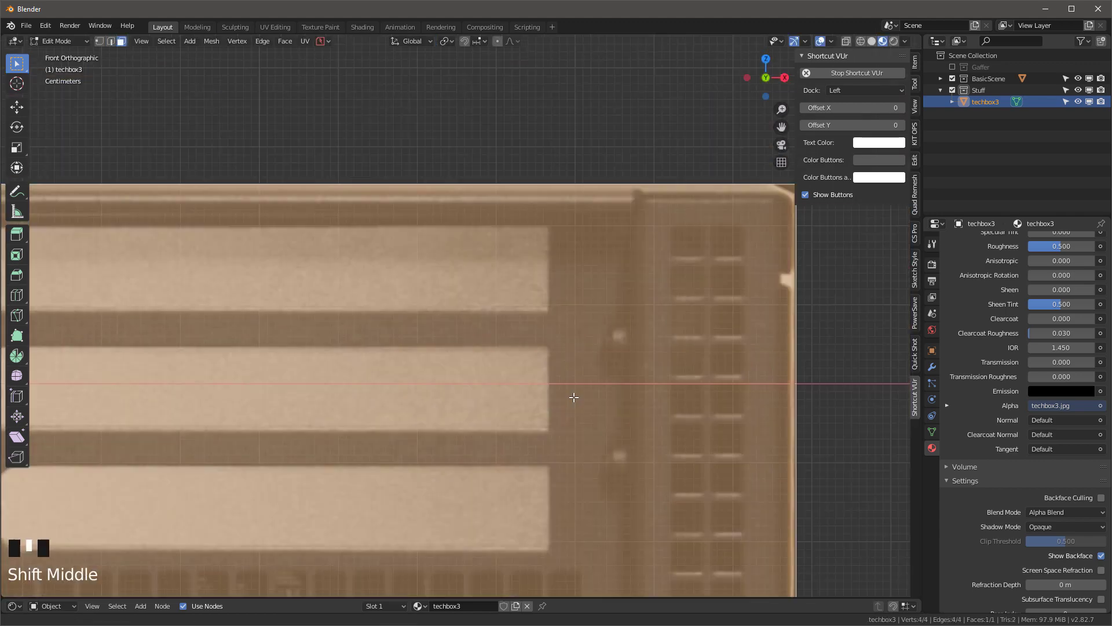
key("i")
left_click(729, 372)
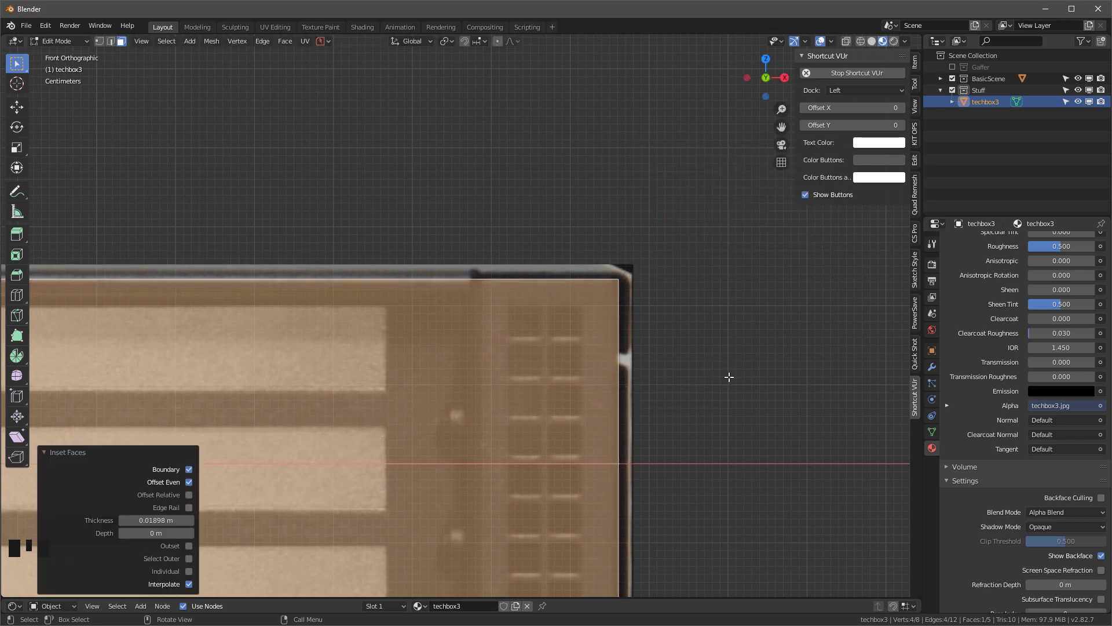
Invert the selection to the inset's border faces and hide them
scroll(683, 398, "up", 3)
key("ctrl+i")
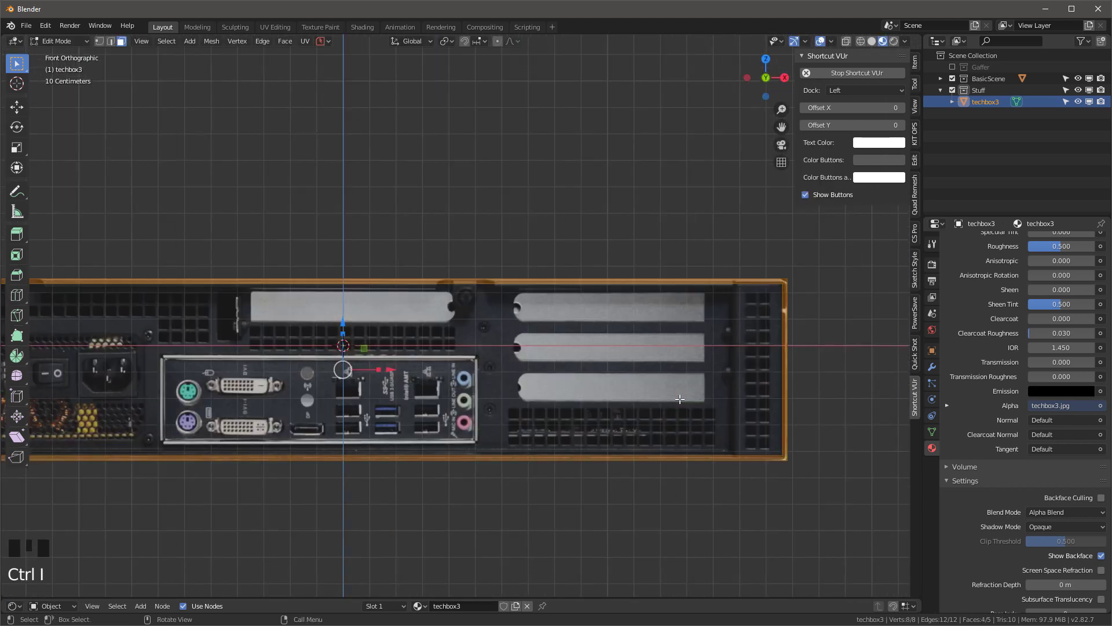
key("h")
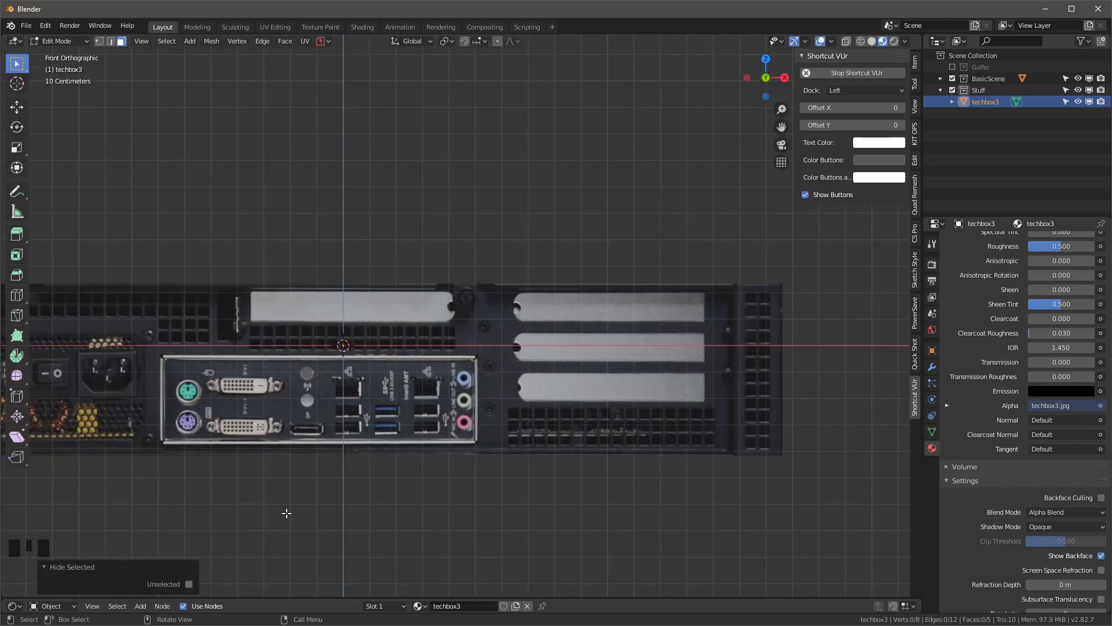
Knife two straight vertical cuts down the inner face, one on each side of the narrow vent grid at the panel's right end
key("ctrl+r")
key("k")
scroll(744, 252, "up", 9)
scroll(666, 348, "down", 5)
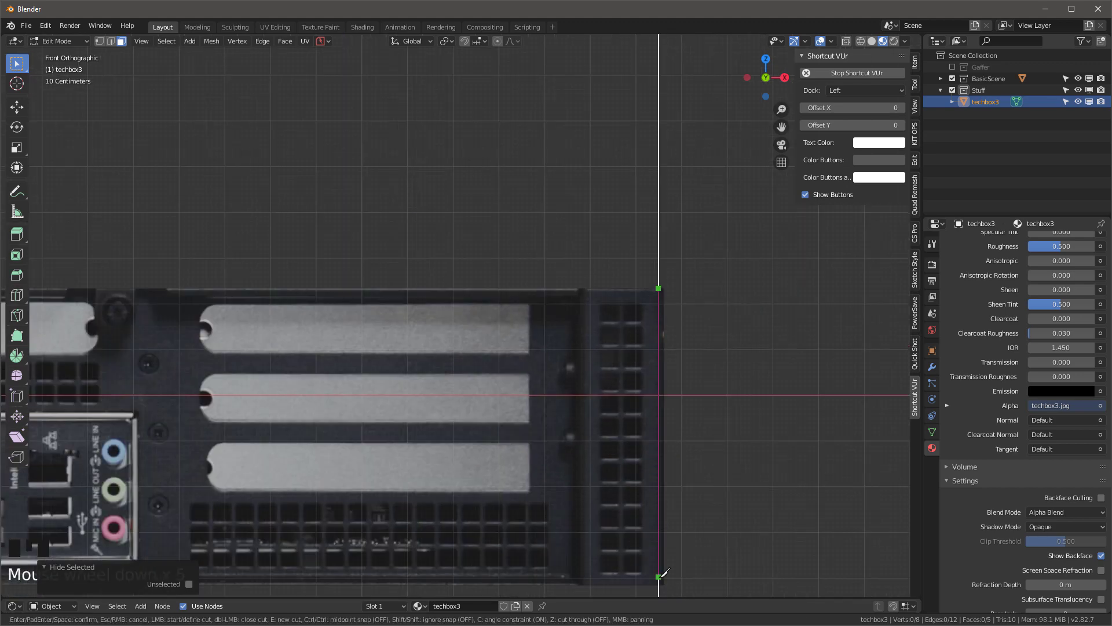
scroll(672, 591, "down", 2)
left_click(679, 590)
key("e")
middle_click_drag(688, 453, 707, 418, "shift")
scroll(597, 380, "up", 5)
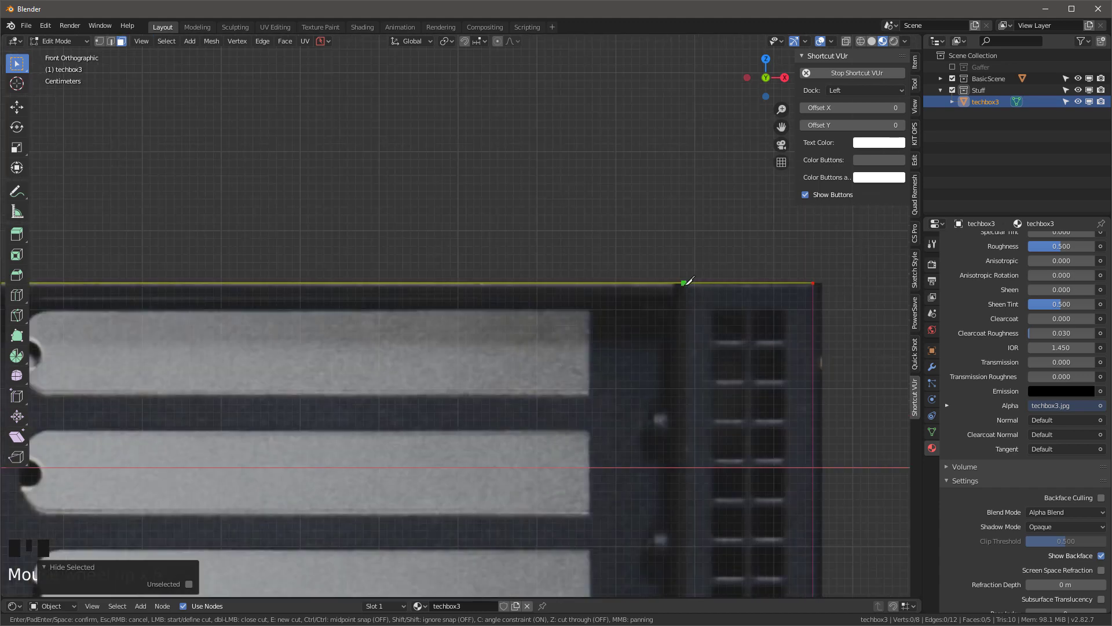
left_click(684, 281)
scroll(672, 355, "down", 5)
left_click(678, 531)
key("e")
middle_click_drag(250, 261, 448, 153, "shift")
key("Return")
Select the faces beside the new vertical cuts to check the divisions, ending with nothing selected
left_click(831, 271)
left_click(655, 316)
scroll(628, 331, "down", 3)
scroll(521, 289, "up", 1)
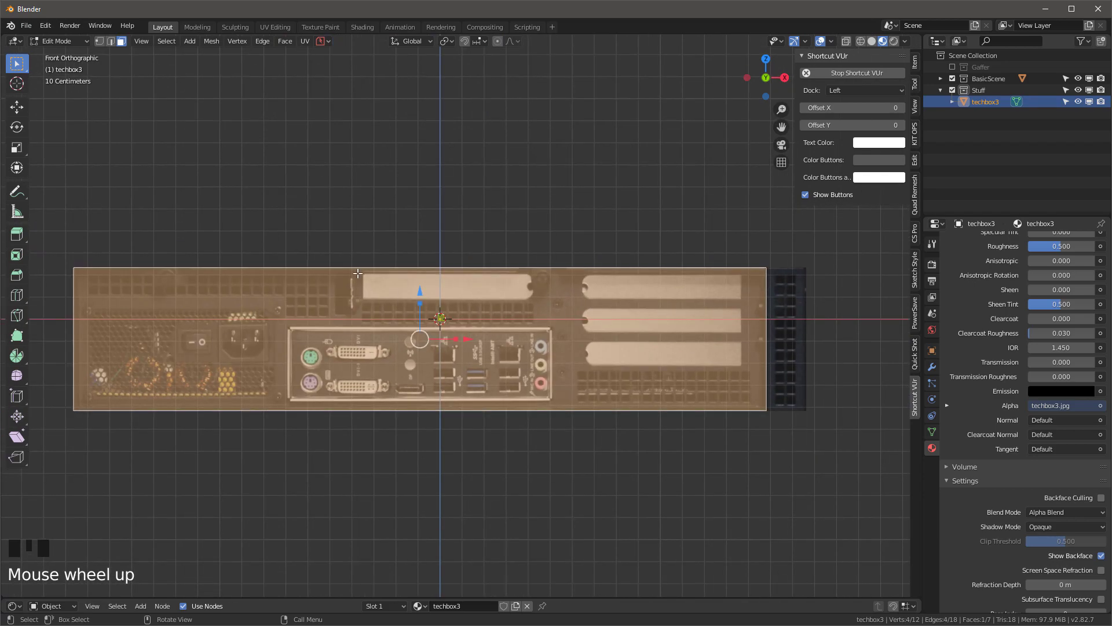
left_click(219, 226)
scroll(219, 225, "up", 2)
scroll(606, 310, "up", 3)
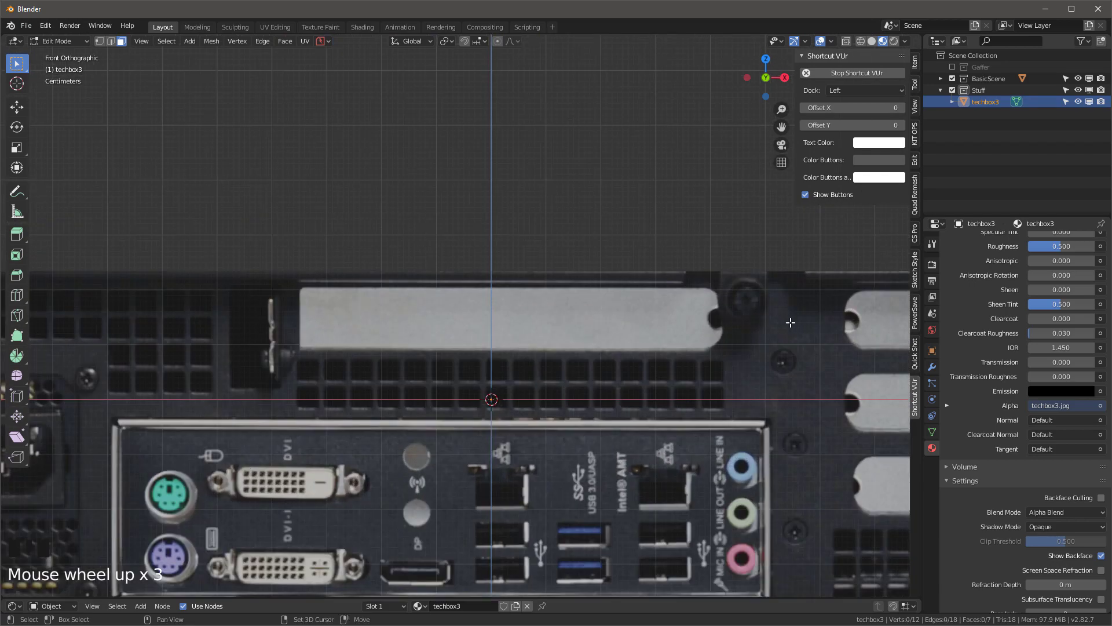
middle_click_drag(695, 255, 520, 257, "shift")
scroll(596, 258, "up", 3)
scroll(596, 258, "down", 5)
middle_click_drag(610, 224, 379, 227, "shift")
scroll(718, 223, "up", 3)
key("k")
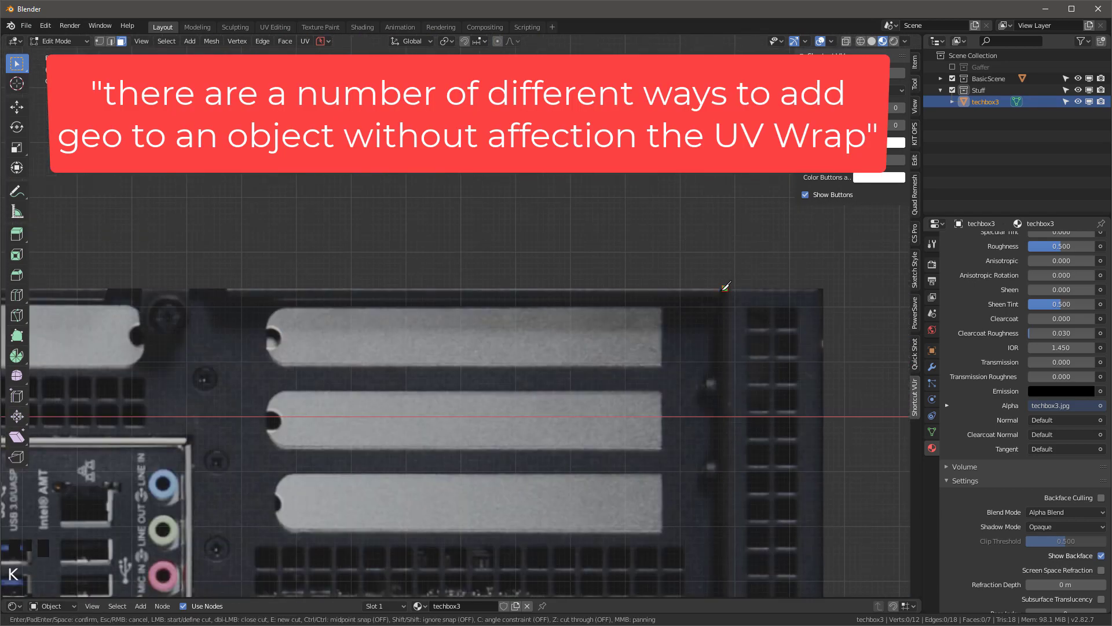
left_click(718, 288)
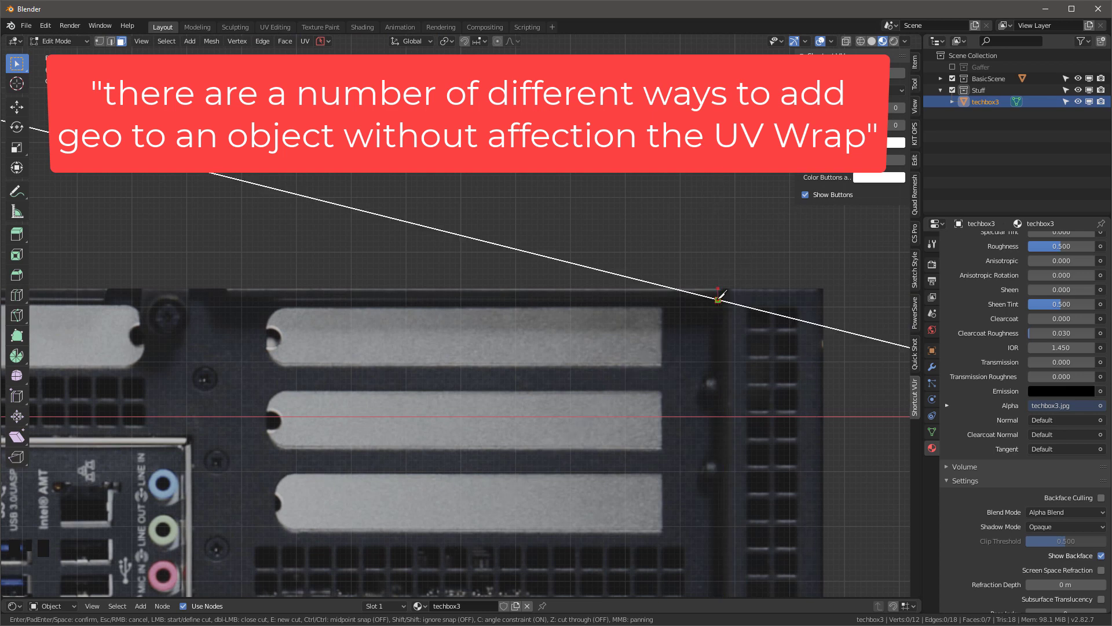
left_click(231, 290)
scroll(231, 258, "down", 5)
scroll(412, 238, "up", 3)
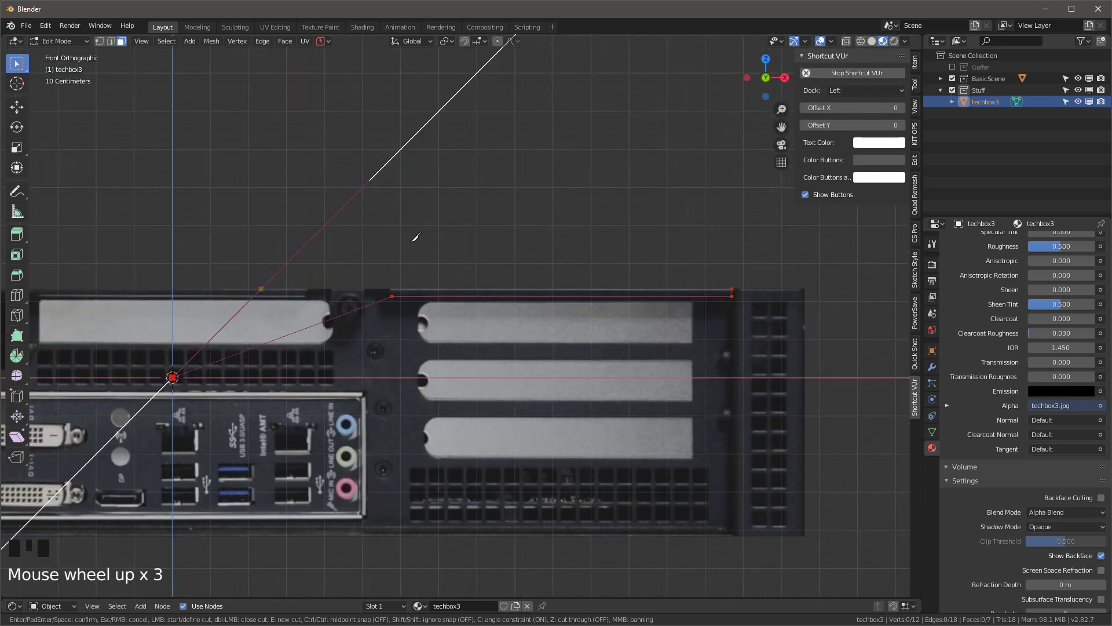
key("Escape")
Knife a narrow horizontal strip into the panel's upper edge above the three stacked slot covers and select it
key("k")
left_click(391, 289)
scroll(392, 293, "up", 4)
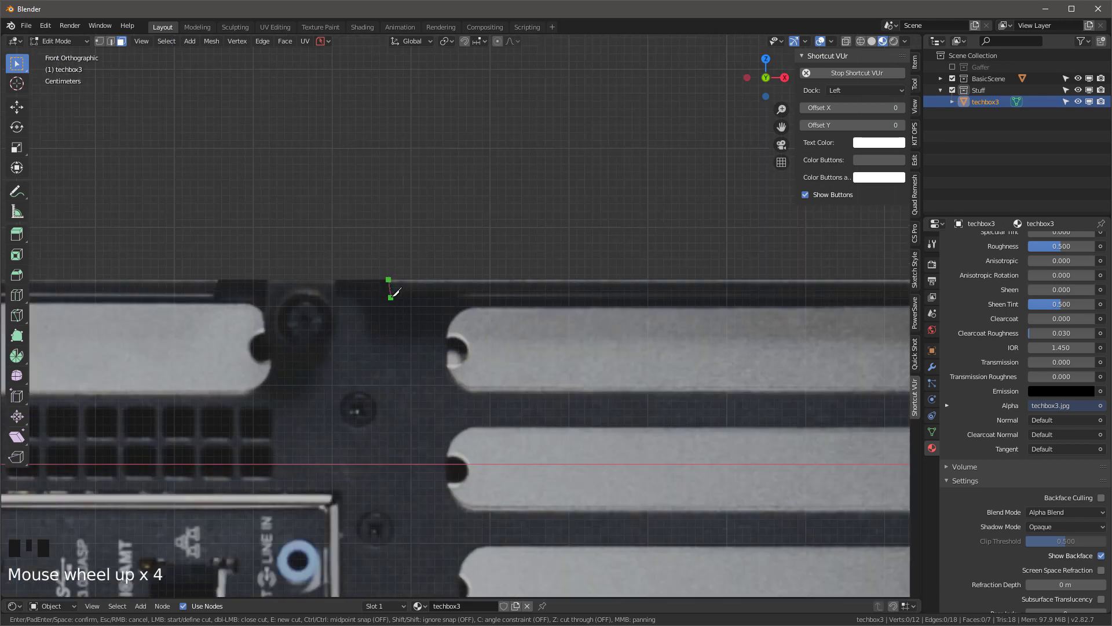
scroll(665, 288, "down", 5)
scroll(681, 288, "up", 9)
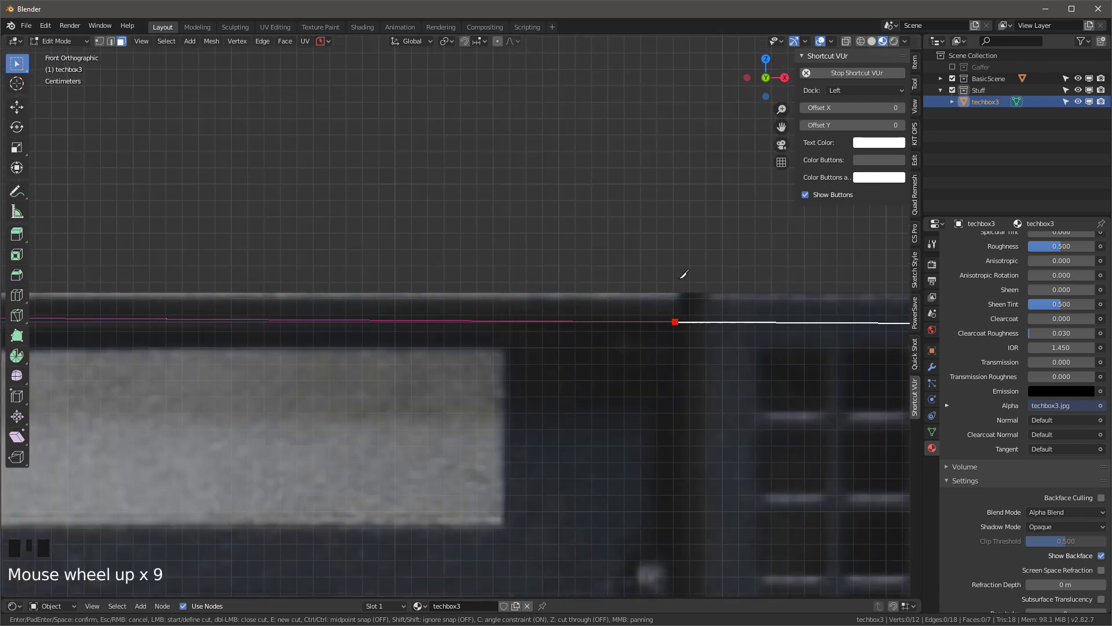
key("c")
key("c")
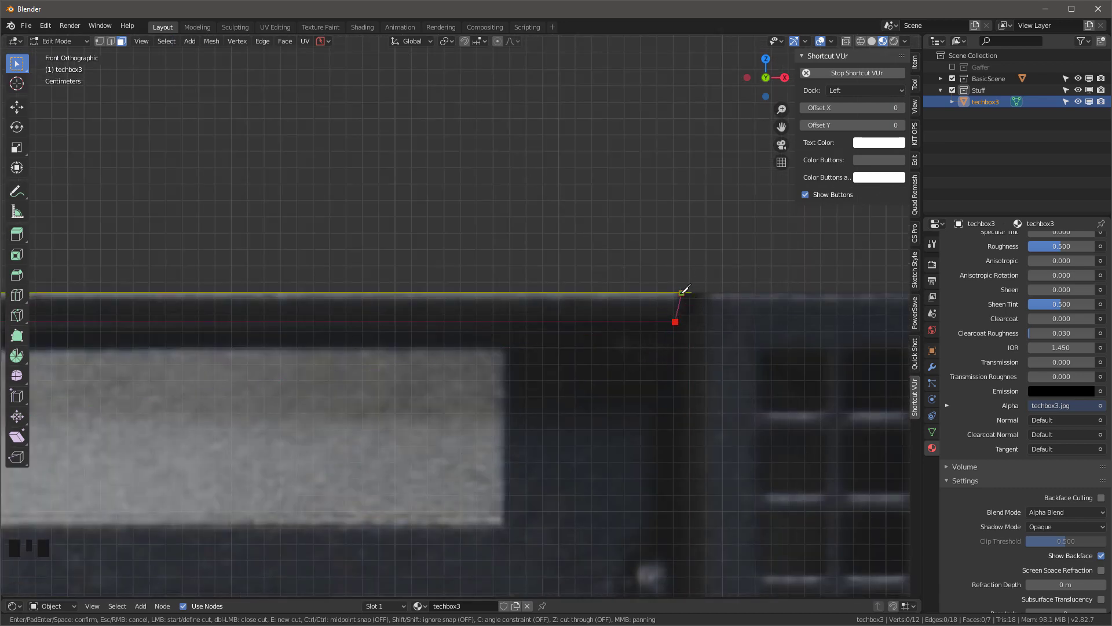
scroll(680, 291, "down", 7)
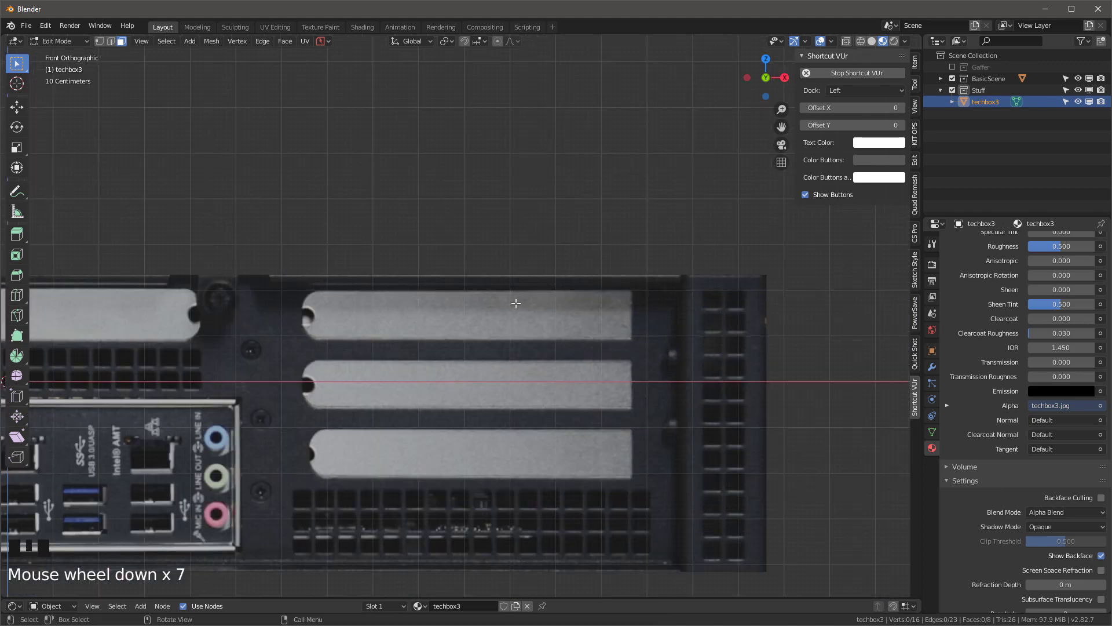
left_click(472, 279)
Knife a chamfered outline around the screw at the upper edge between the slot covers and select the resulting face
scroll(431, 272, "up", 5)
key("k")
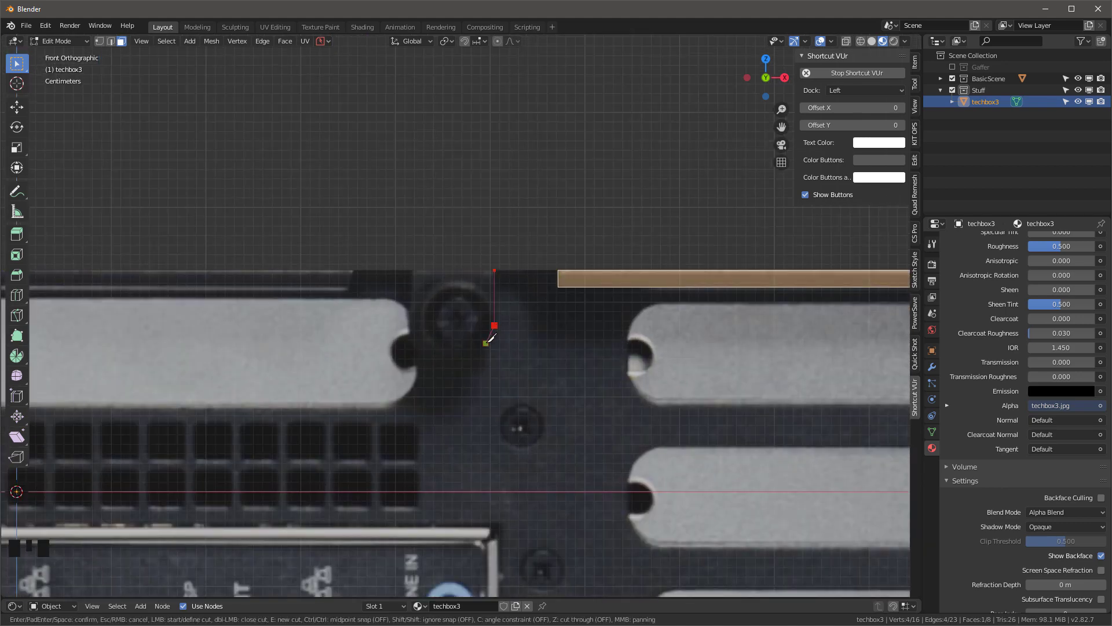
key("Escape")
key("k")
left_click(496, 341)
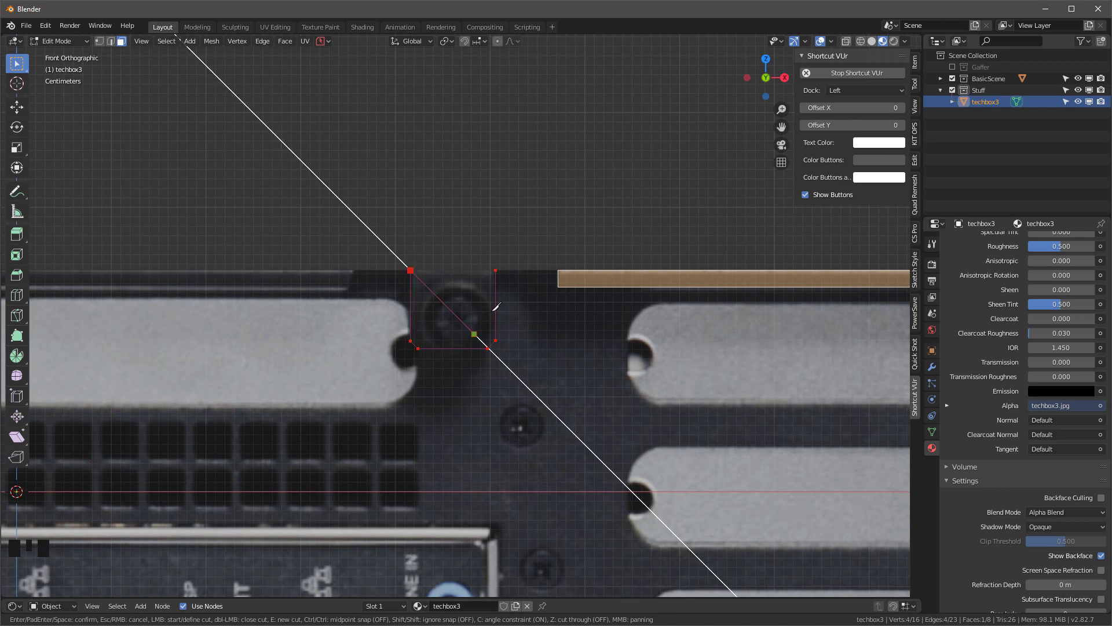
key("Return")
scroll(420, 284, "down", 2)
left_click(507, 293)
Knife a thin strip along the panel's upper edge, from beside the outlined screw to near the screw on the left
middle_click_drag(510, 293, 530, 299, "shift")
scroll(661, 248, "down", 4)
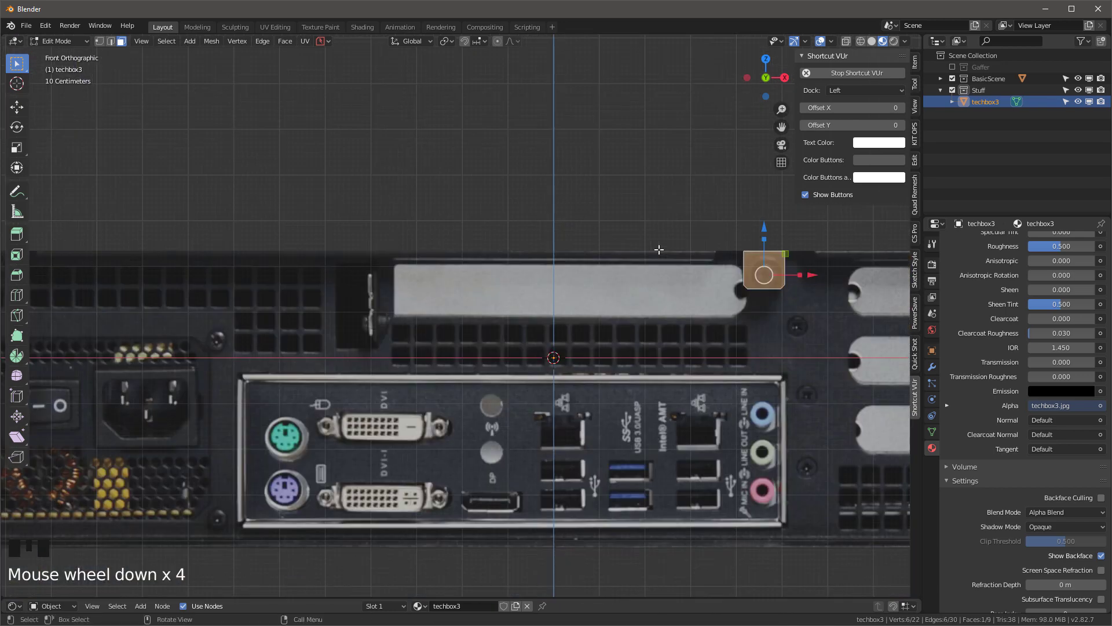
scroll(665, 260, "up", 1)
scroll(666, 259, "up", 6)
key("k")
left_click(666, 243)
key("c")
left_click(666, 261)
scroll(667, 262, "down", 6)
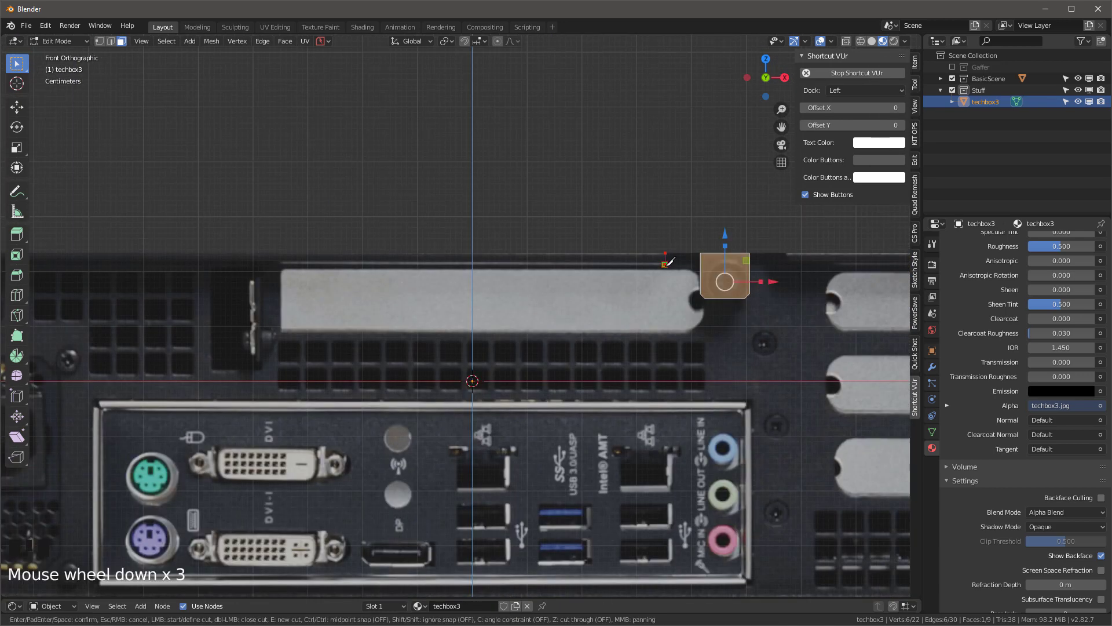
left_click(228, 261)
scroll(229, 259, "up", 12)
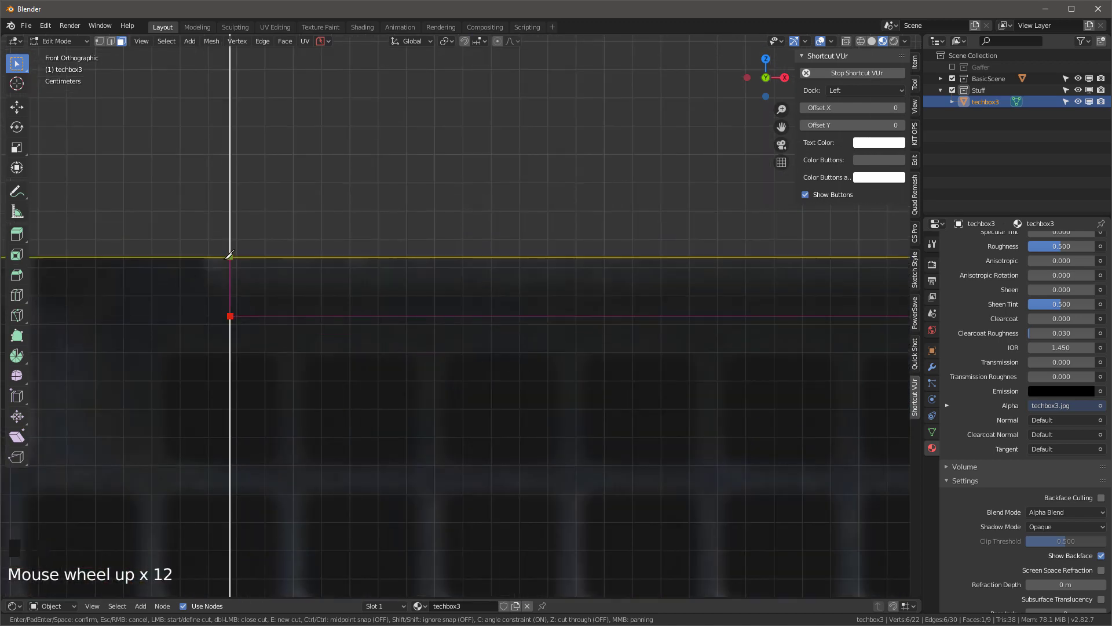
left_click(229, 256)
key("Return")
scroll(684, 360, "down", 9)
scroll(521, 368, "up", 8)
key("k")
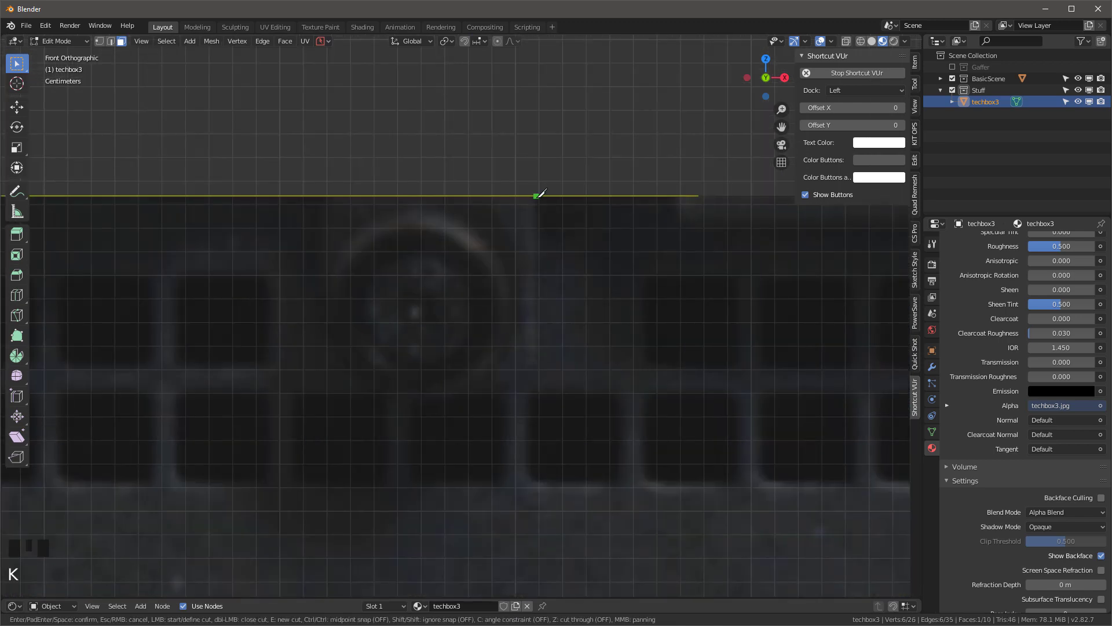
left_click(535, 374)
left_click(513, 393)
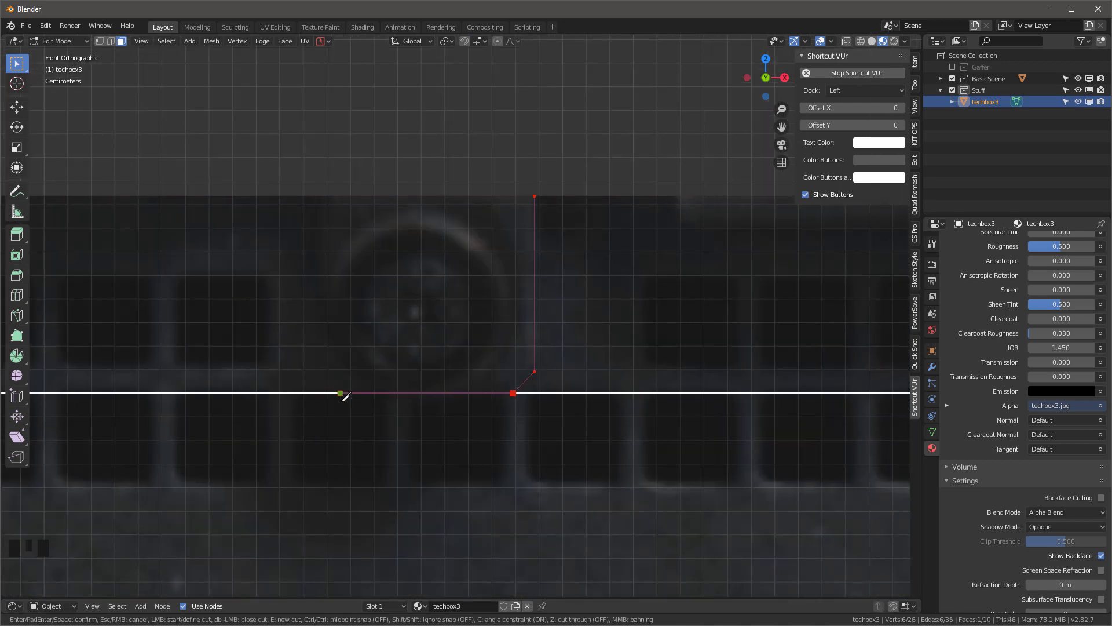
left_click(343, 393)
left_click(322, 372)
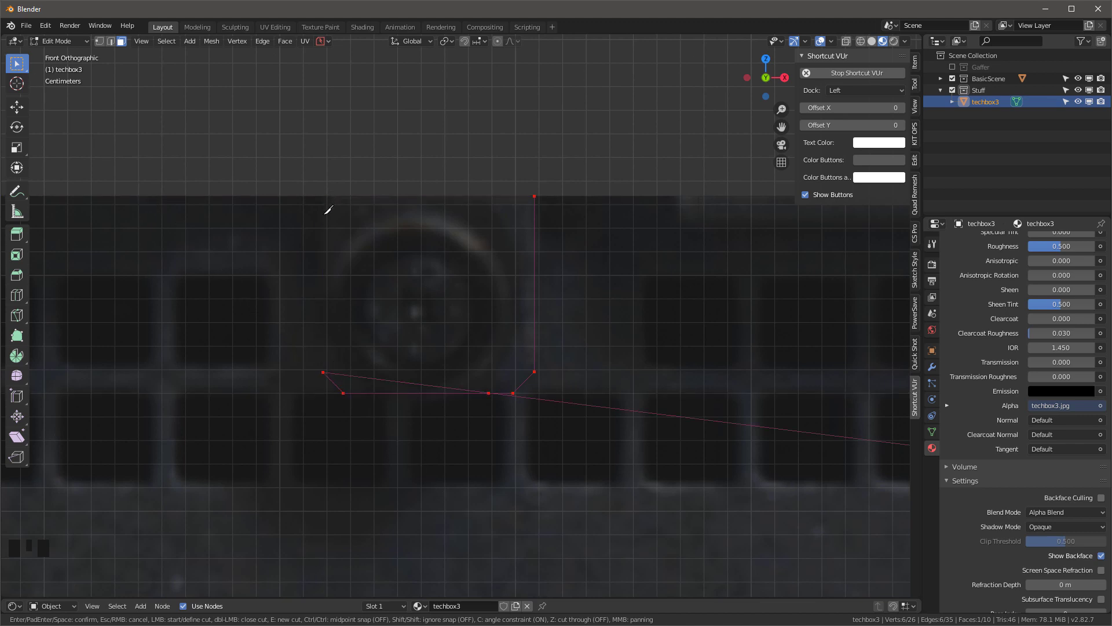
key("Escape")
Hide the selected screw face and knife a chamfered, angle-constrained outline around the left screw at the upper edge
key("h")
key("k")
key("c")
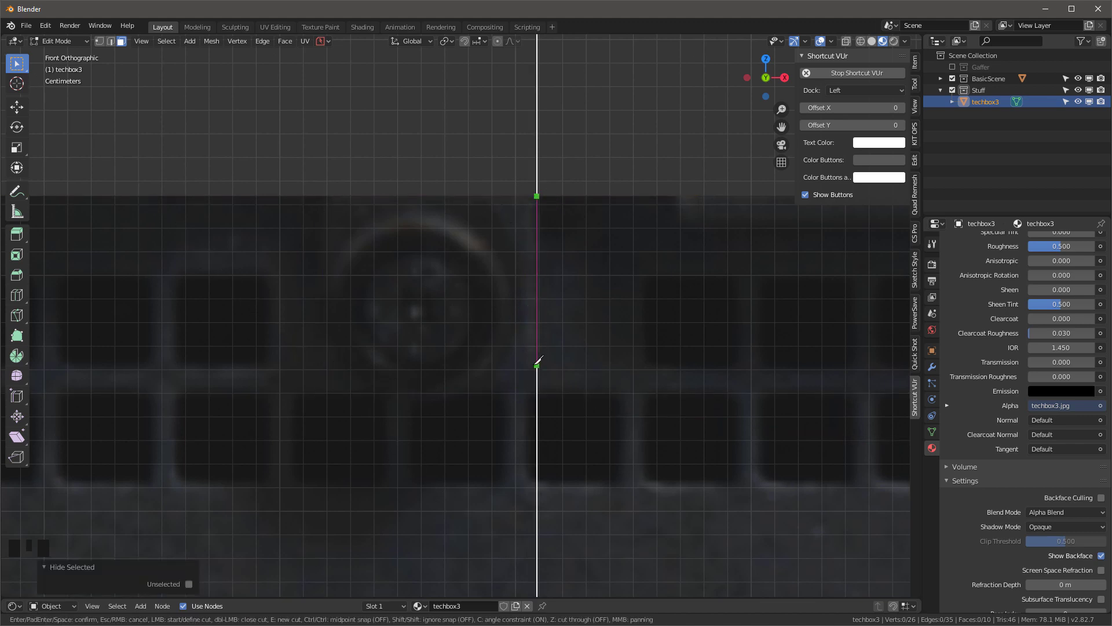
left_click(536, 373)
left_click(516, 395)
left_click(324, 394)
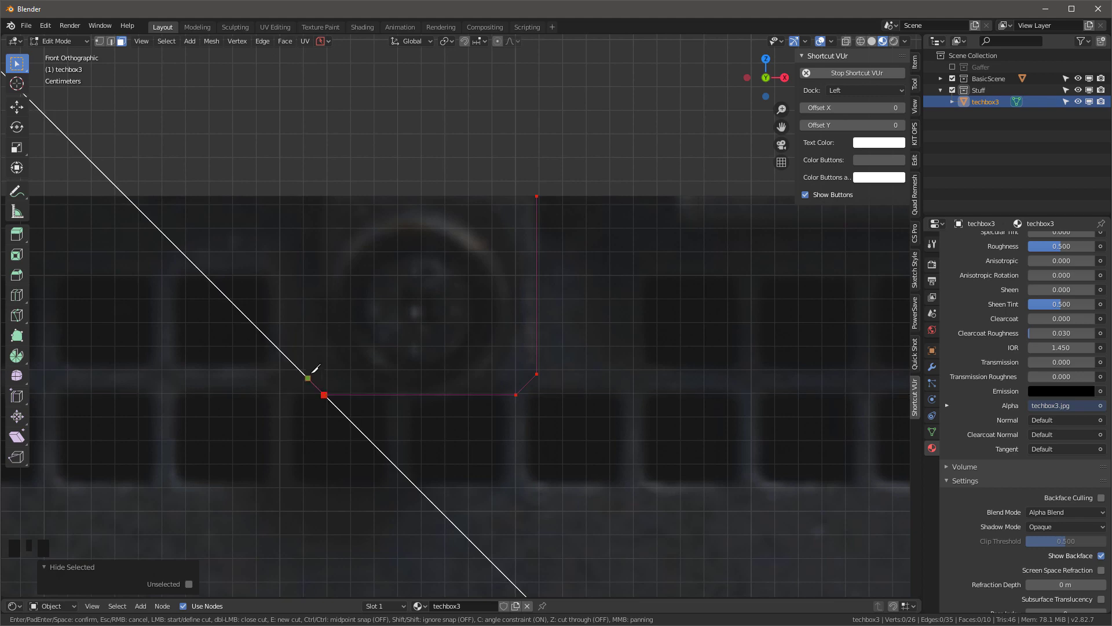
left_click(300, 195)
key("Return")
Return to Object Mode and add a mesh circle with 12 vertices and a 0.1 m radius
scroll(437, 254, "down", 10)
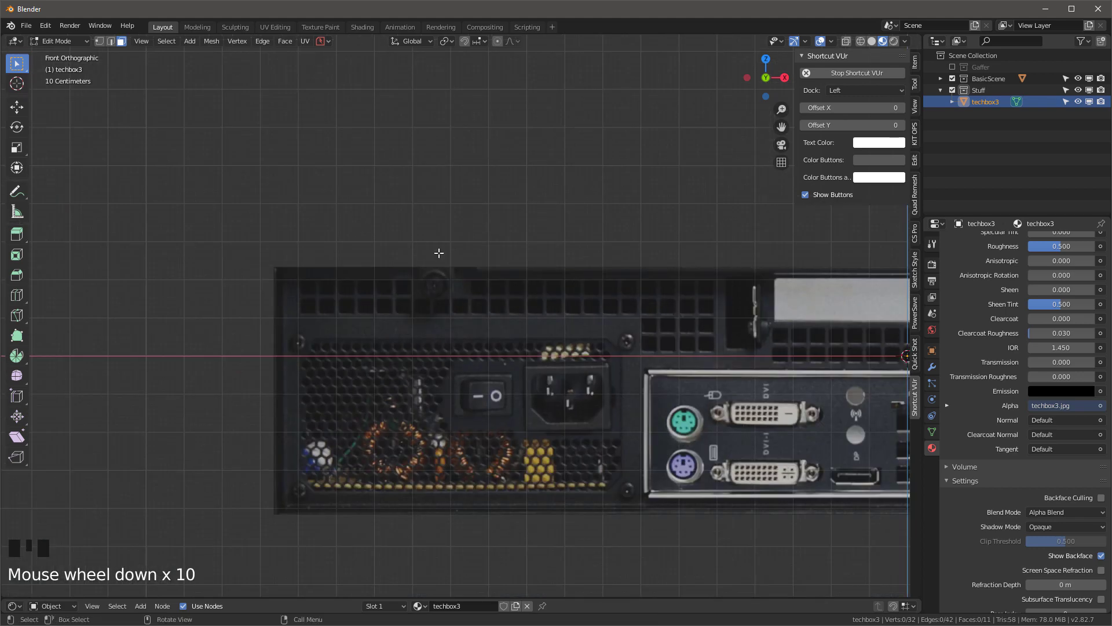
middle_click_drag(436, 253, 359, 114, "shift")
scroll(376, 178, "down", 3)
middle_click_drag(344, 194, 328, 307, "shift")
scroll(301, 243, "up", 1)
scroll(278, 173, "down", 3)
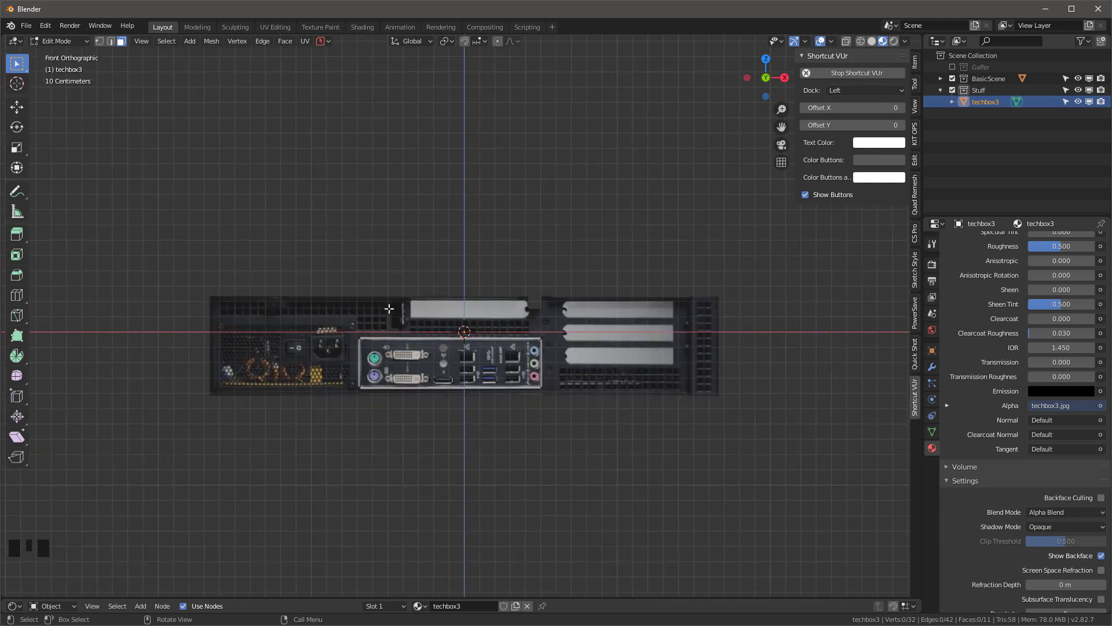
key("Tab")
key("shift+a")
mouse_move(308, 257)
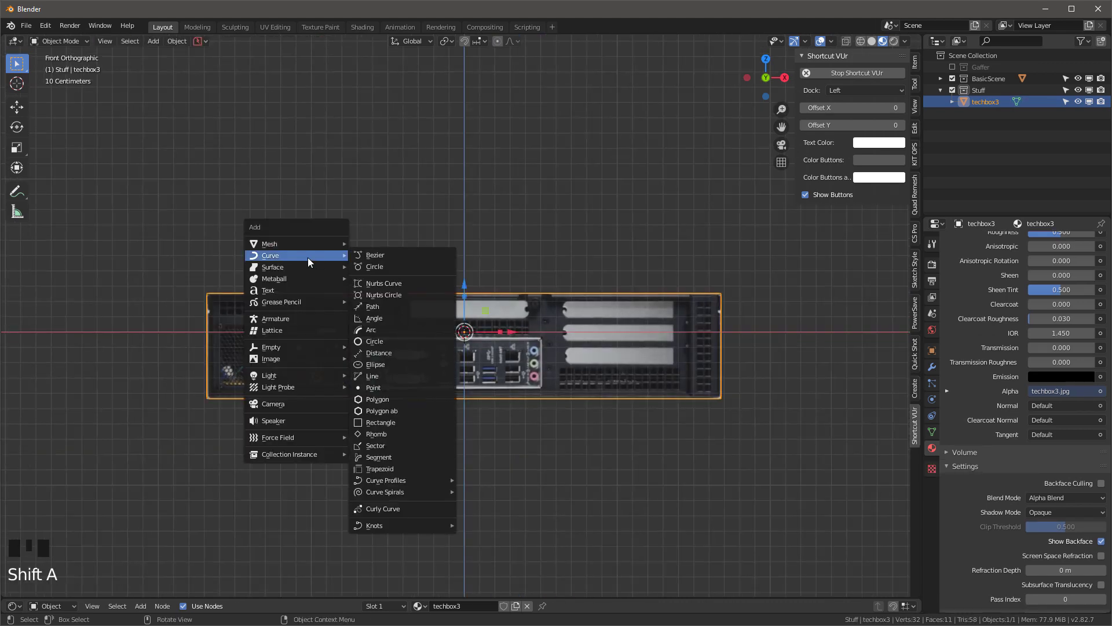
left_click(376, 266)
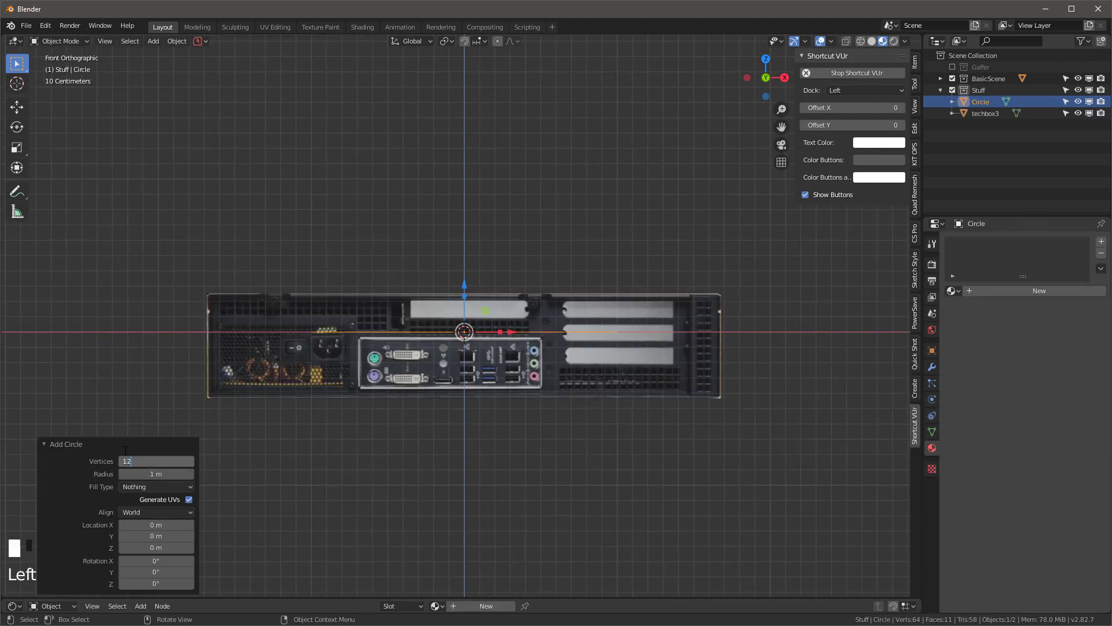
left_click_drag(156, 474, 147, 476)
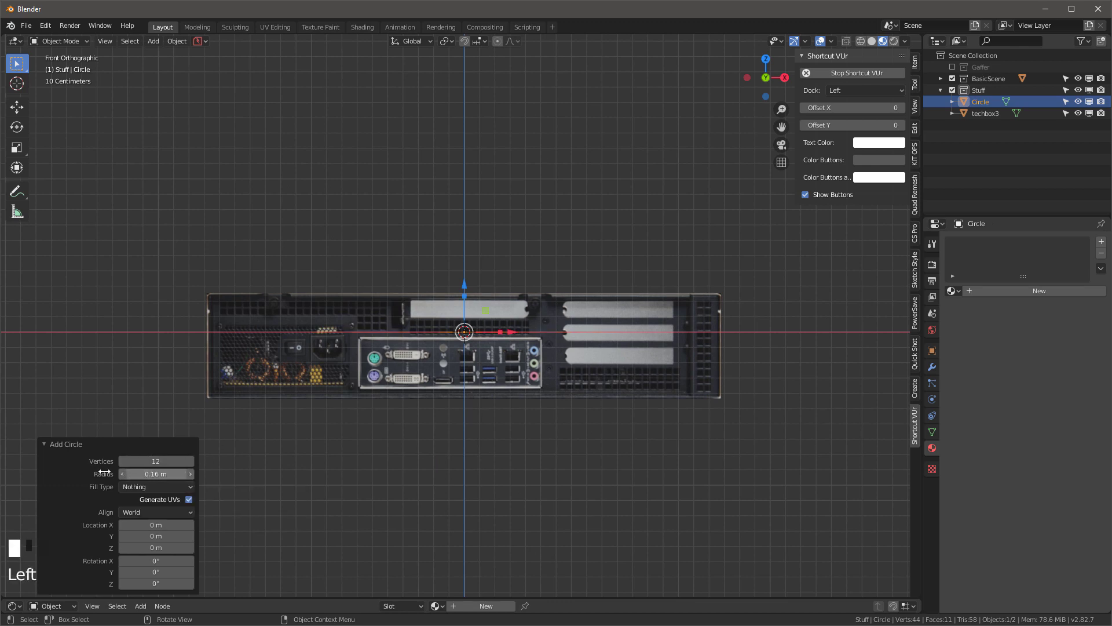
Move the circle along the Y axis so it sits in front of the panel
middle_click_drag(338, 189, 501, 348)
scroll(501, 349, "up", 2)
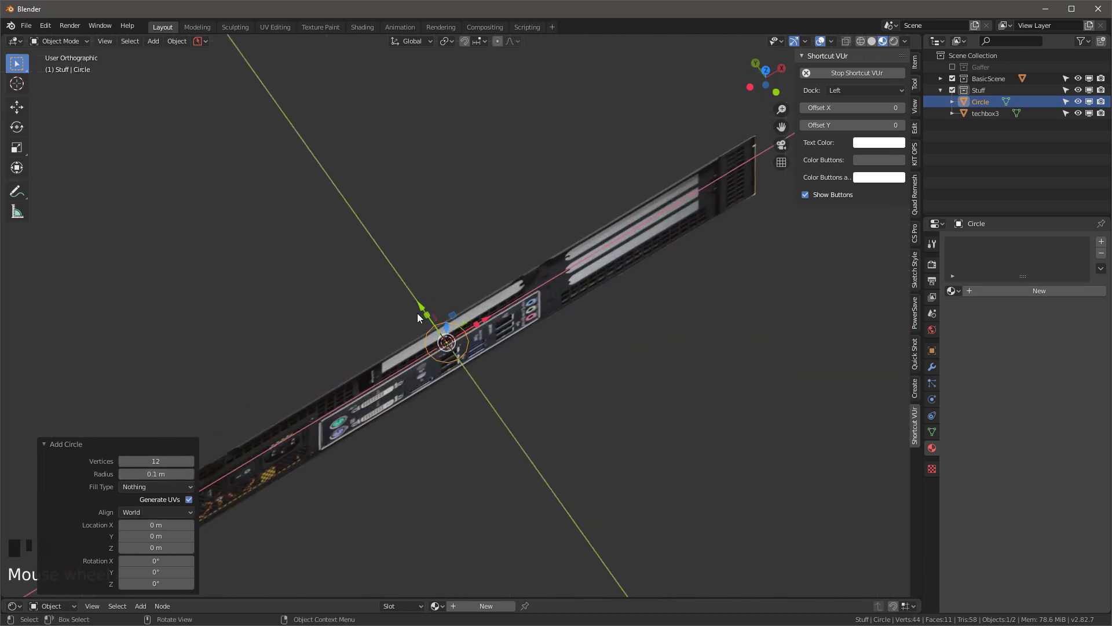
left_click_drag(422, 308, 467, 371)
Rotate all of the circle's geometry 90° about the X axis in Edit Mode so it faces the front
key("Tab")
key("a")
key("r")
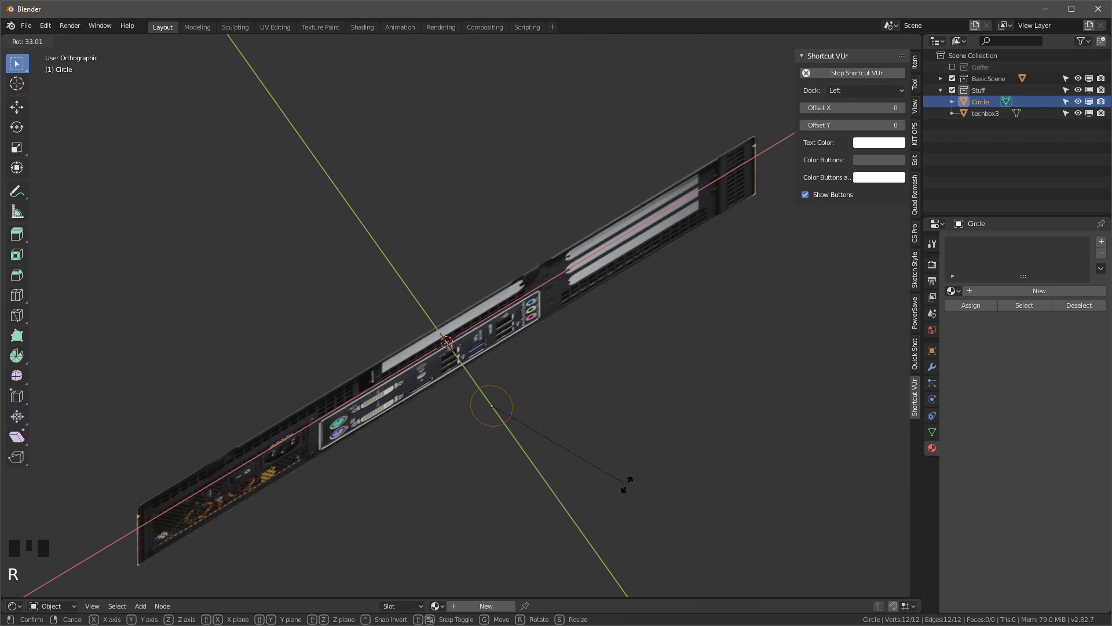
key("x")
left_click(617, 495)
key("Return")
Fill the circle with a face in front view and scale it to about 0.43 of its size
middle_click_drag(431, 435, 402, 335)
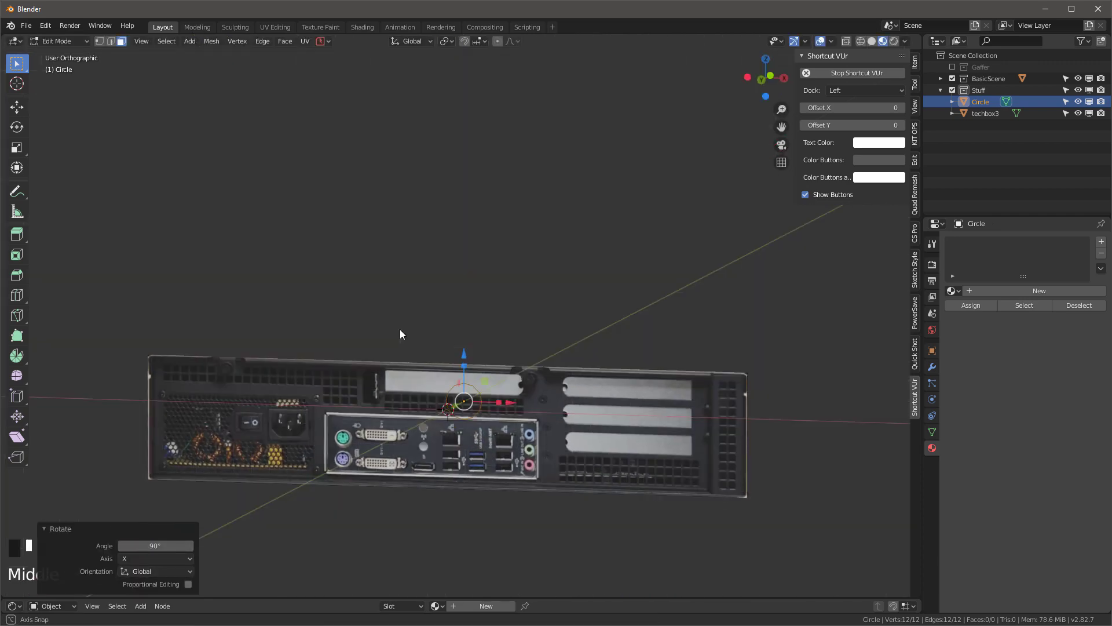
scroll(348, 392, "up", 1)
key("KP_1")
scroll(640, 430, "up", 4)
middle_click_drag(686, 485, 697, 321, "shift")
key("a")
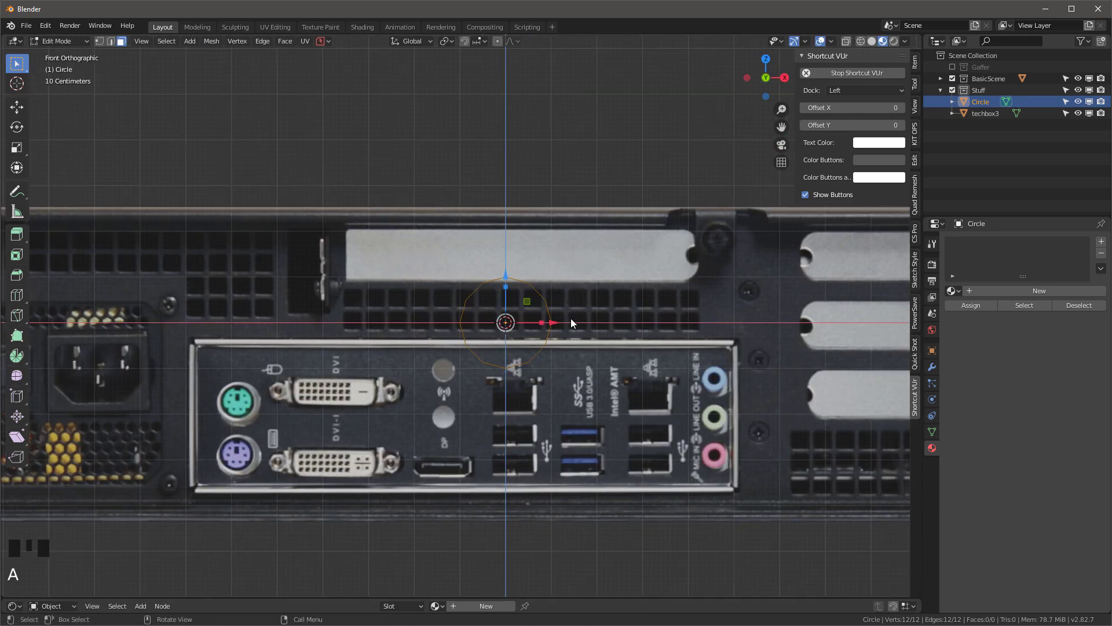
key("f")
key("s")
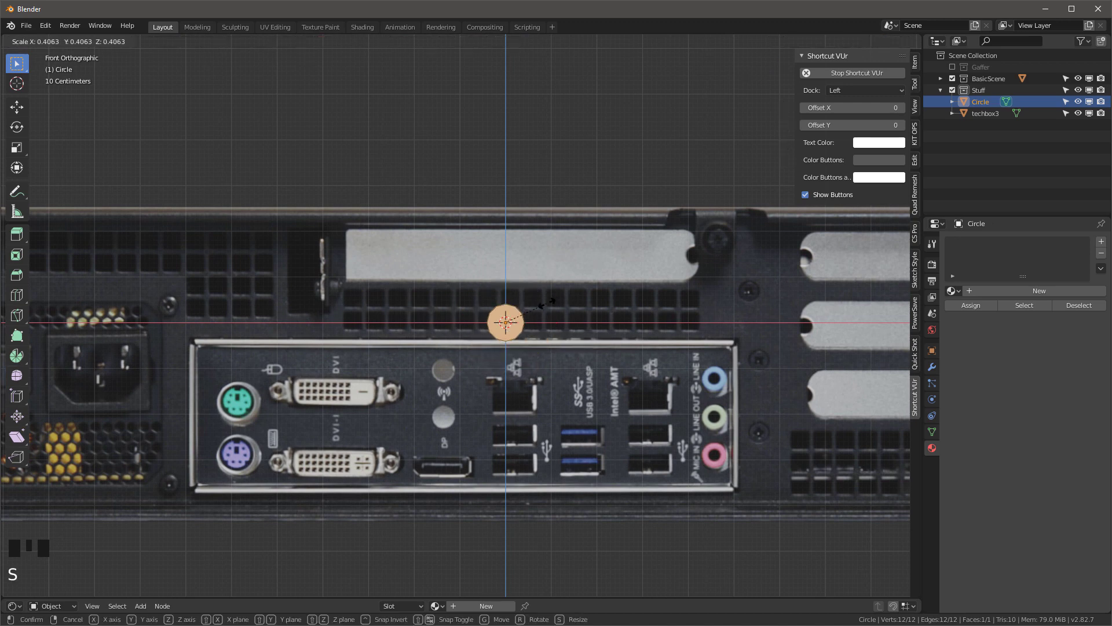
left_click(547, 298)
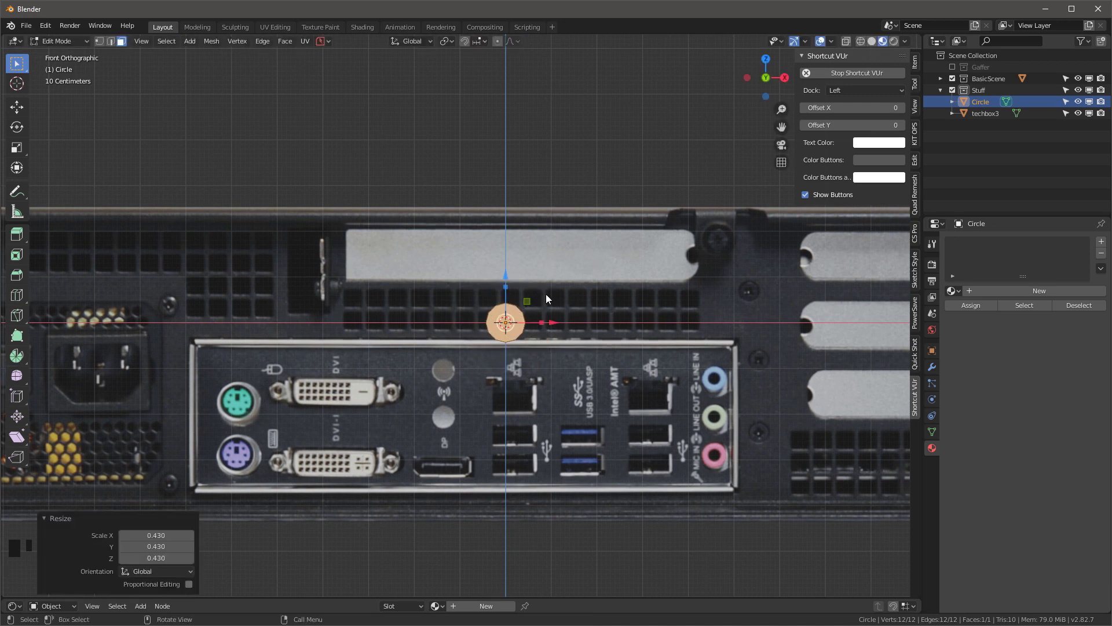
Move the filled circle over the green round port, about -0.586 m in X and -0.175 m in Z
key("g")
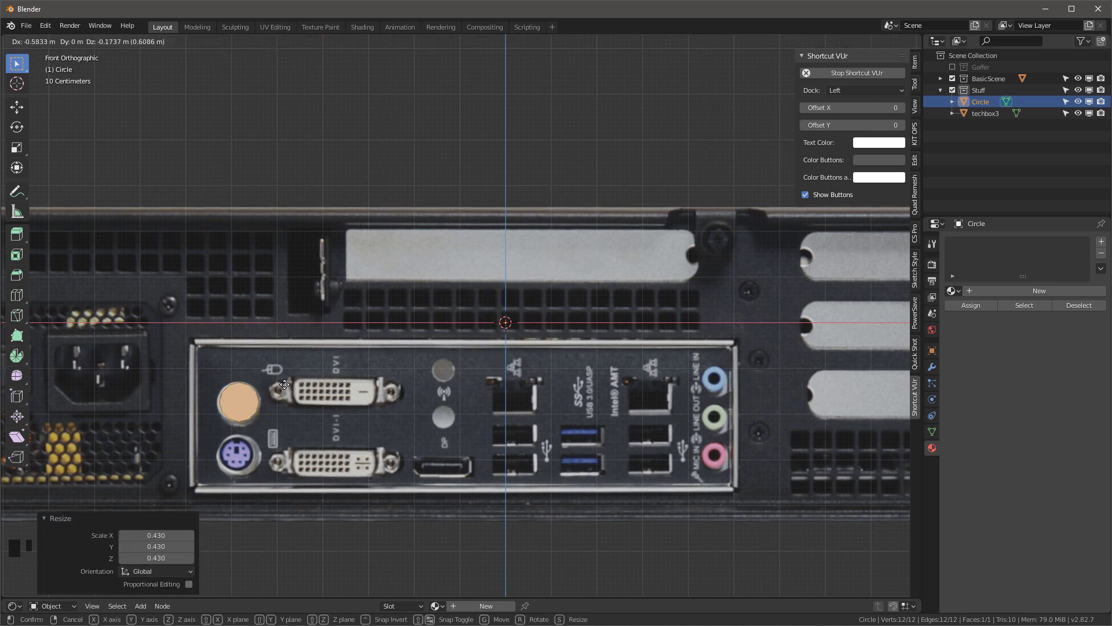
left_click(285, 386)
scroll(225, 392, "up", 1)
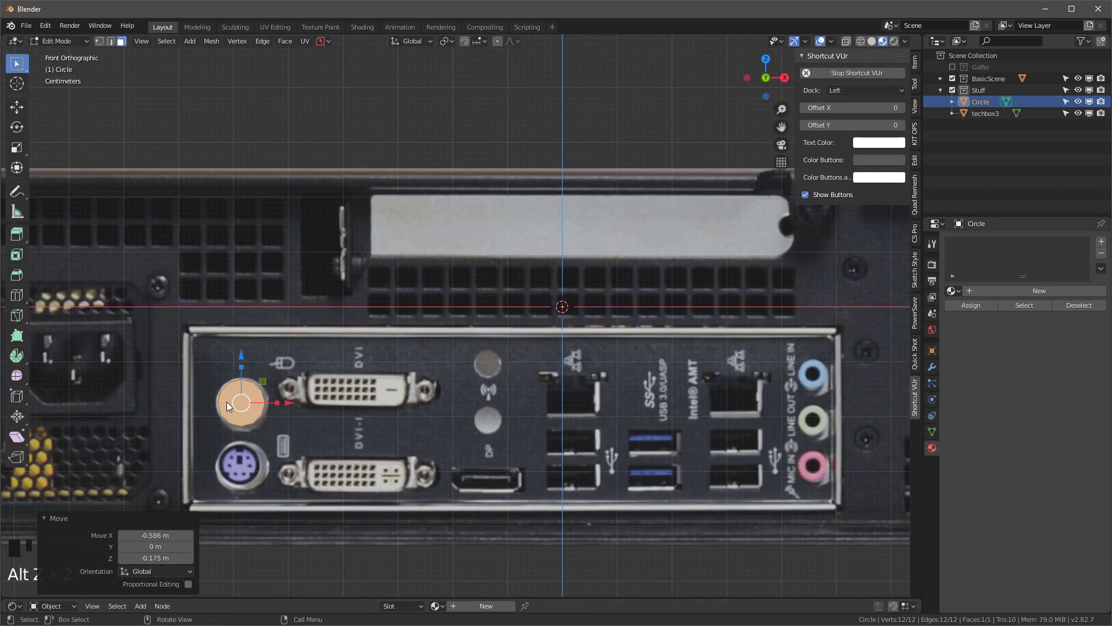
scroll(228, 402, "up", 4)
middle_click_drag(380, 349, 467, 227, "shift")
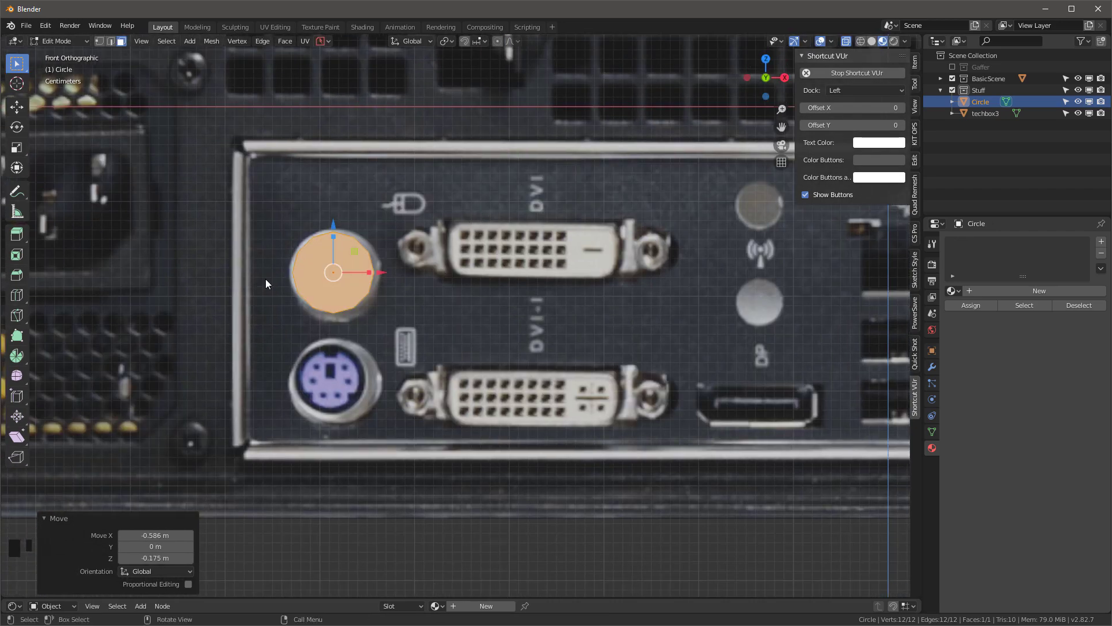
Create a new material for the circle and set its blend mode to Alpha Blend
left_click(1021, 291)
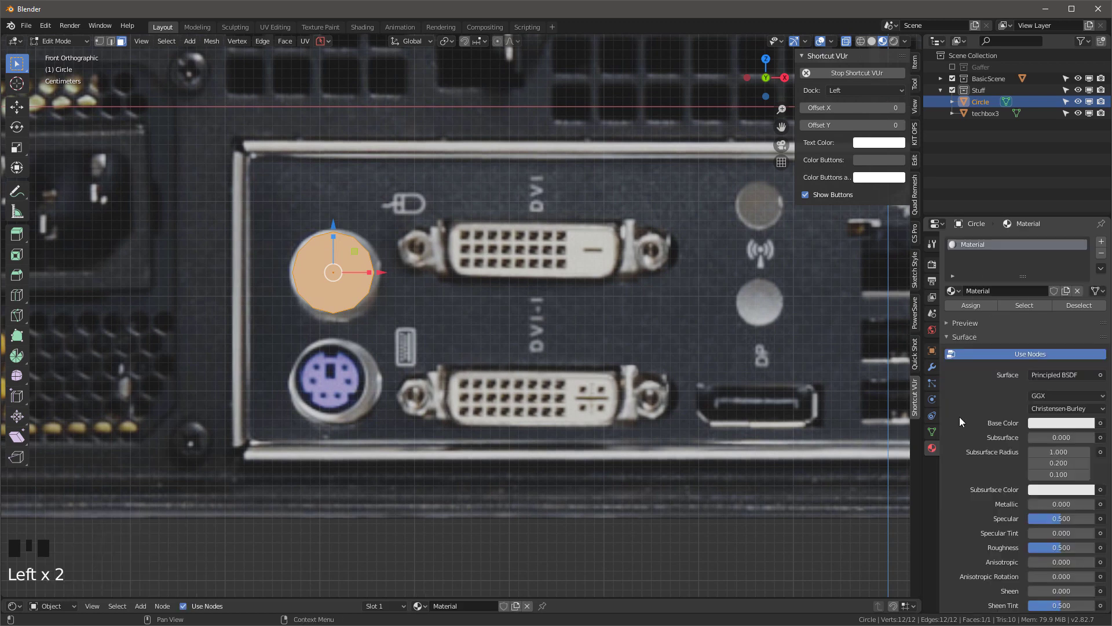
scroll(1027, 482, "down", 15)
left_click(1046, 488)
left_click(1047, 558)
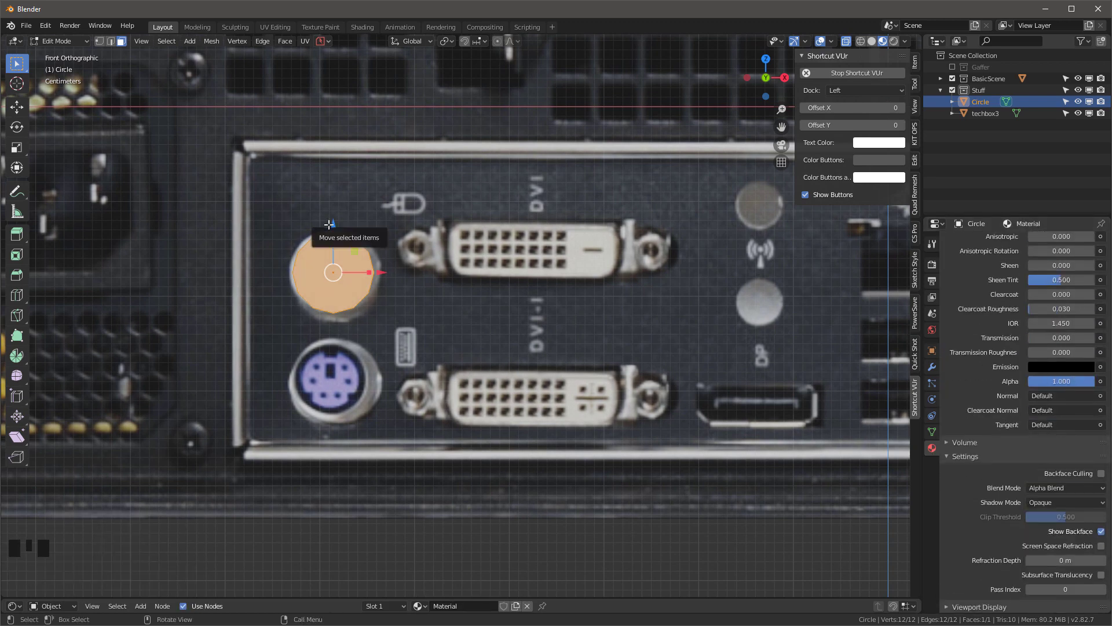
Duplicate the circle about 0.114 m down the Z axis onto the purple round port
key("shift+d")
key("z")
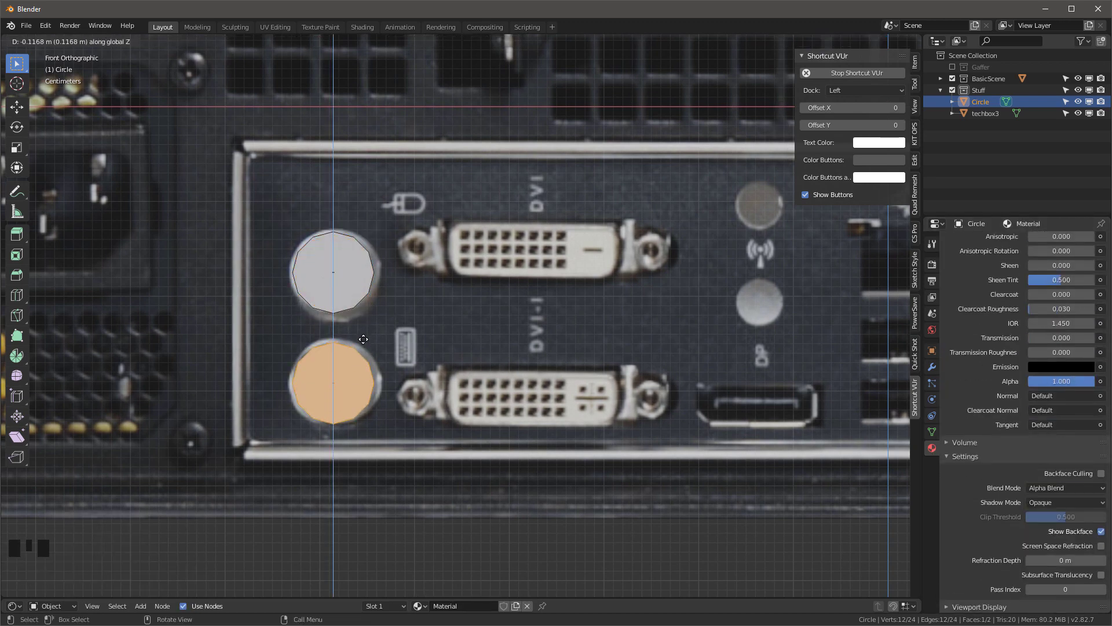
left_click(363, 339)
scroll(360, 324, "down", 6)
scroll(376, 336, "up", 4)
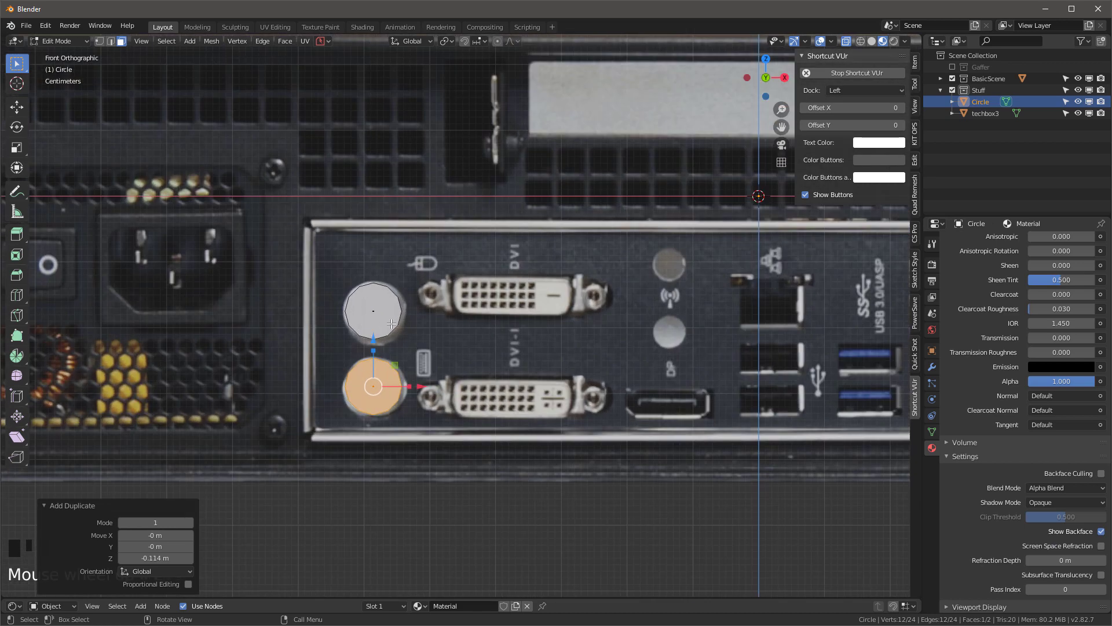
Set the material's shadow mode to None and its transmission to 1.000
left_click(1066, 503)
left_click(1048, 512)
left_click_drag(1035, 339, 1095, 338)
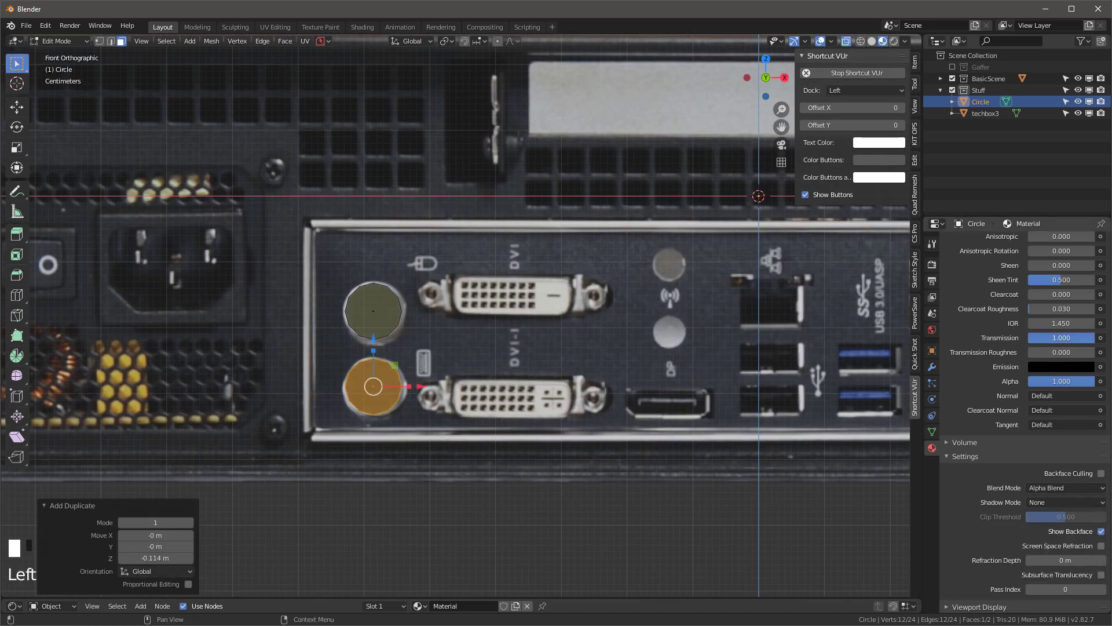
Duplicate the circle over the pink mic-in jack and delete the extra copy left over the USB ports
scroll(259, 335, "up", 2)
scroll(259, 335, "down", 3)
key("shift+d")
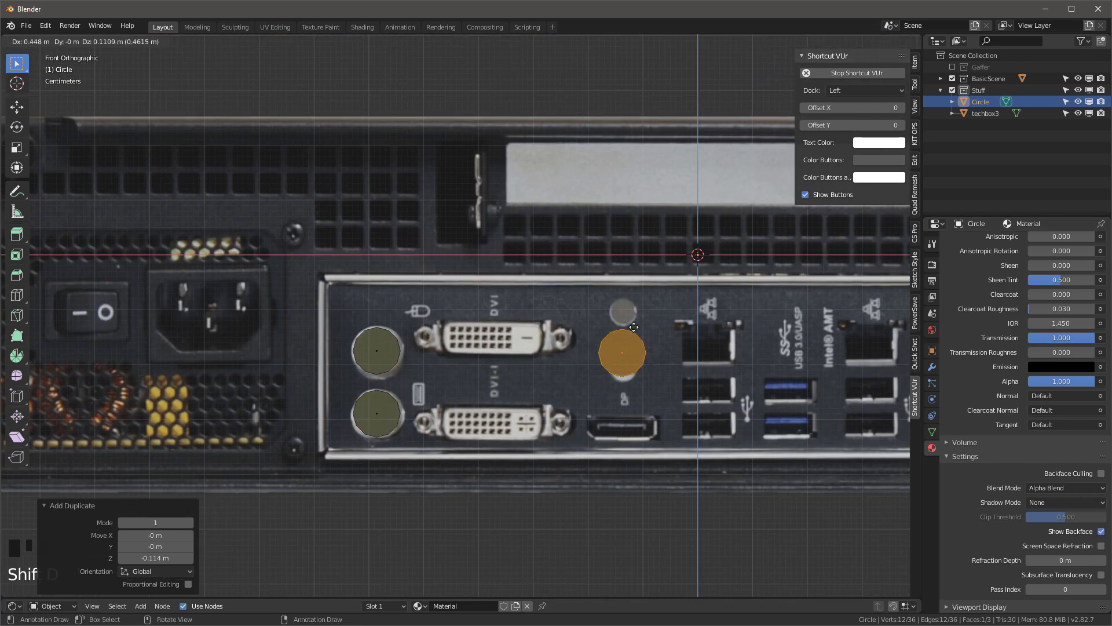
left_click(717, 367)
middle_click_drag(717, 368, 426, 316, "shift")
scroll(452, 317, "up", 3)
key("shift+d")
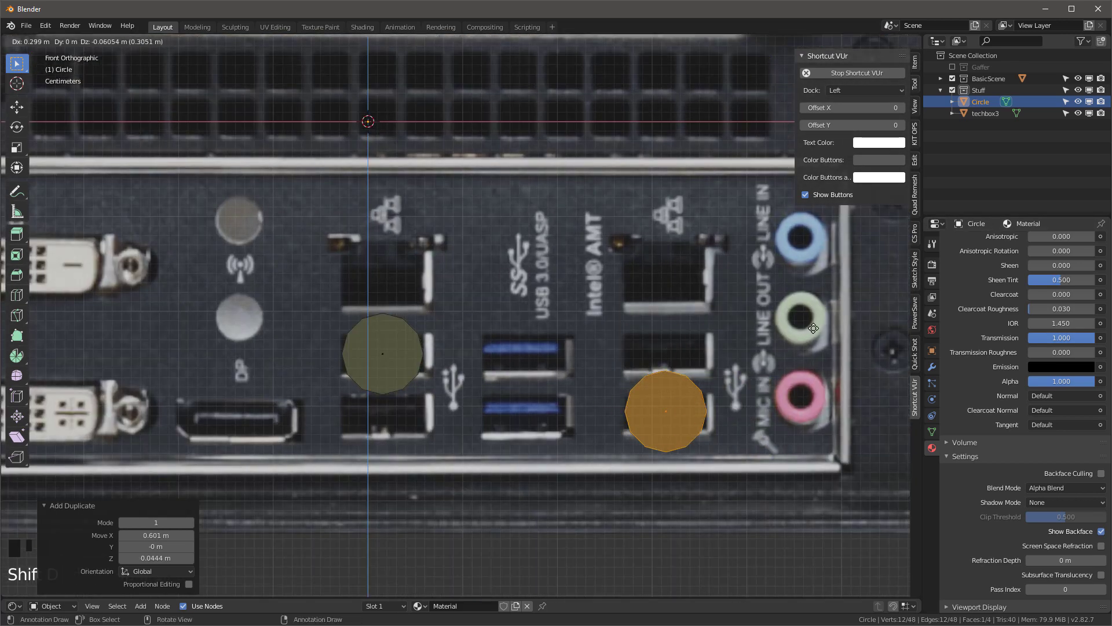
left_click(2, 363)
left_click(383, 354)
key("x")
left_click(372, 357)
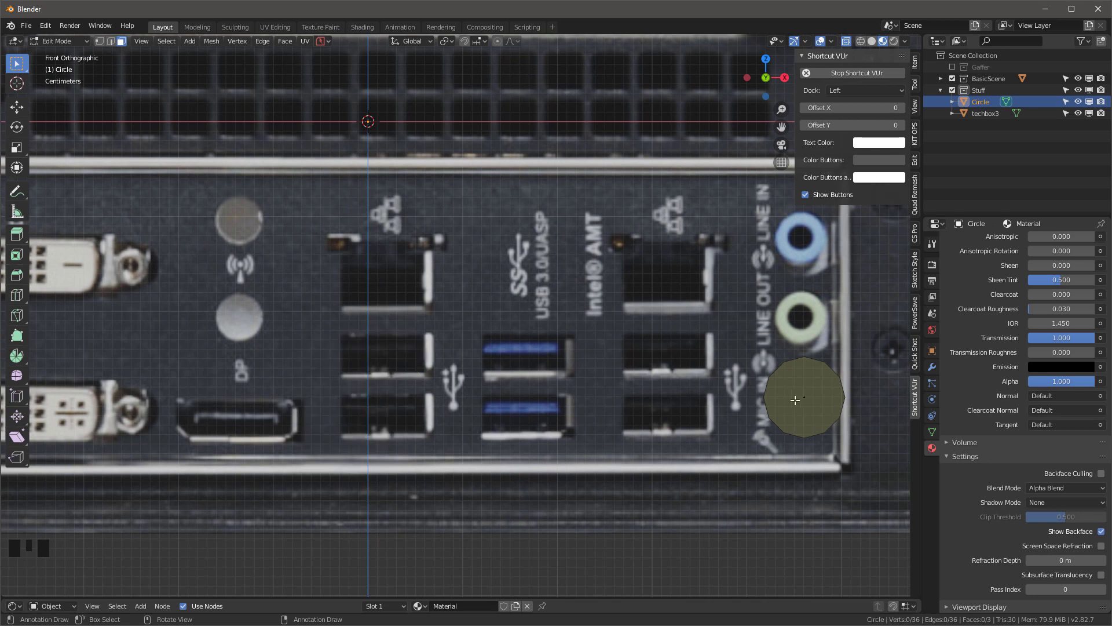
Scale the mic-in circle down to the pink jack's rim and nudge it about -0.003 m along X
left_click(797, 399)
key("s")
left_click(856, 382)
left_click_drag(853, 397, 850, 401)
scroll(799, 405, "down", 3)
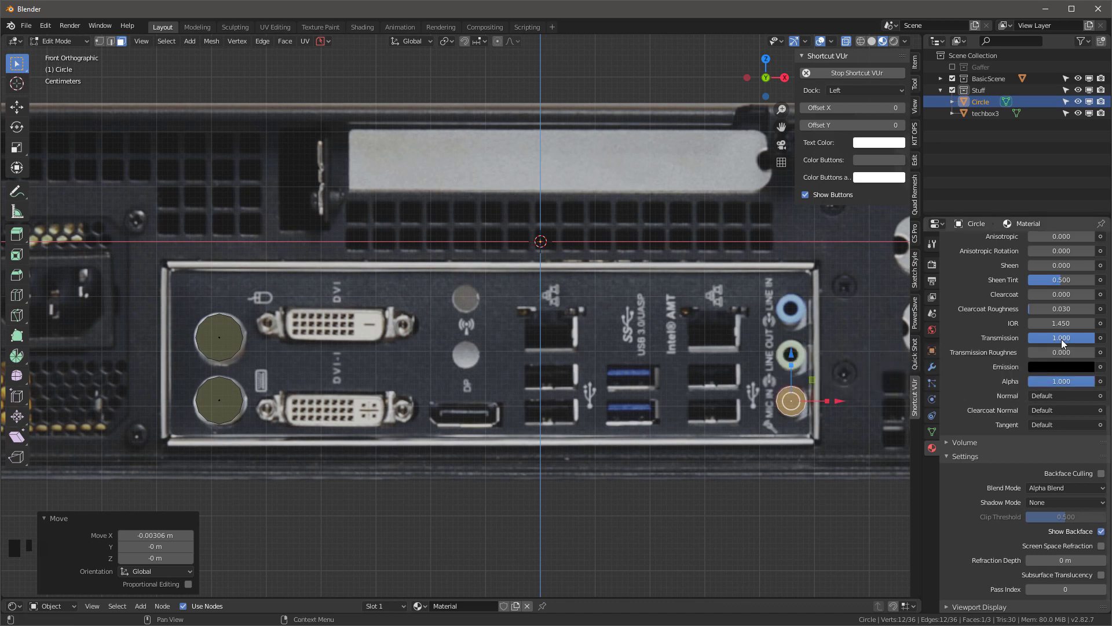
Set the material's IOR to 0.000 and darken its base color to grey
left_click_drag(1062, 324, 974, 324)
scroll(997, 307, "up", 10)
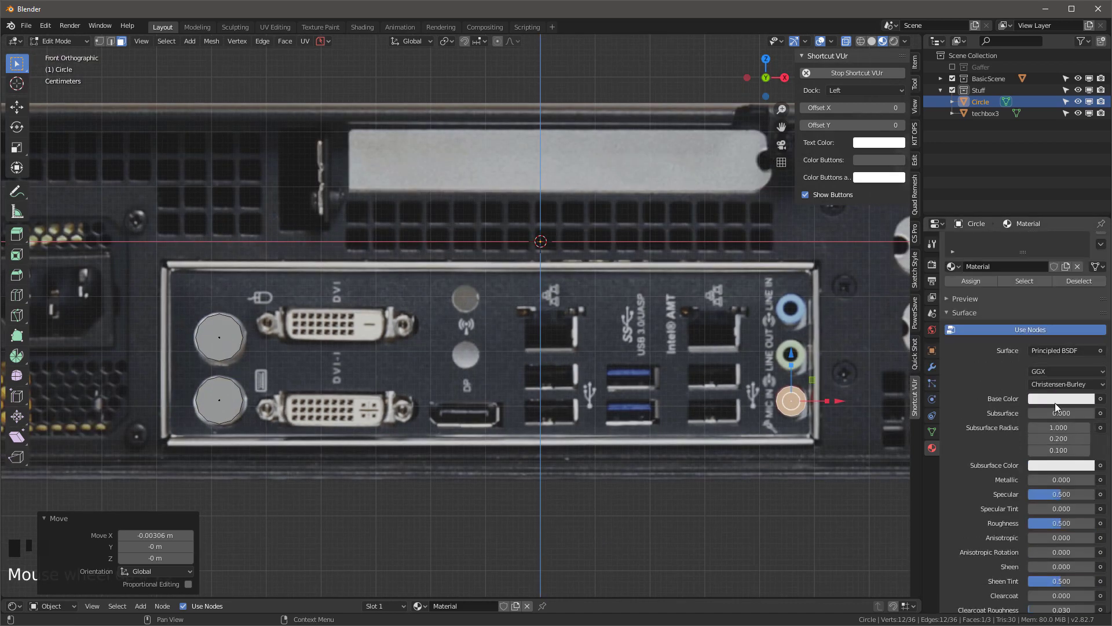
left_click(1055, 399)
key("Tab")
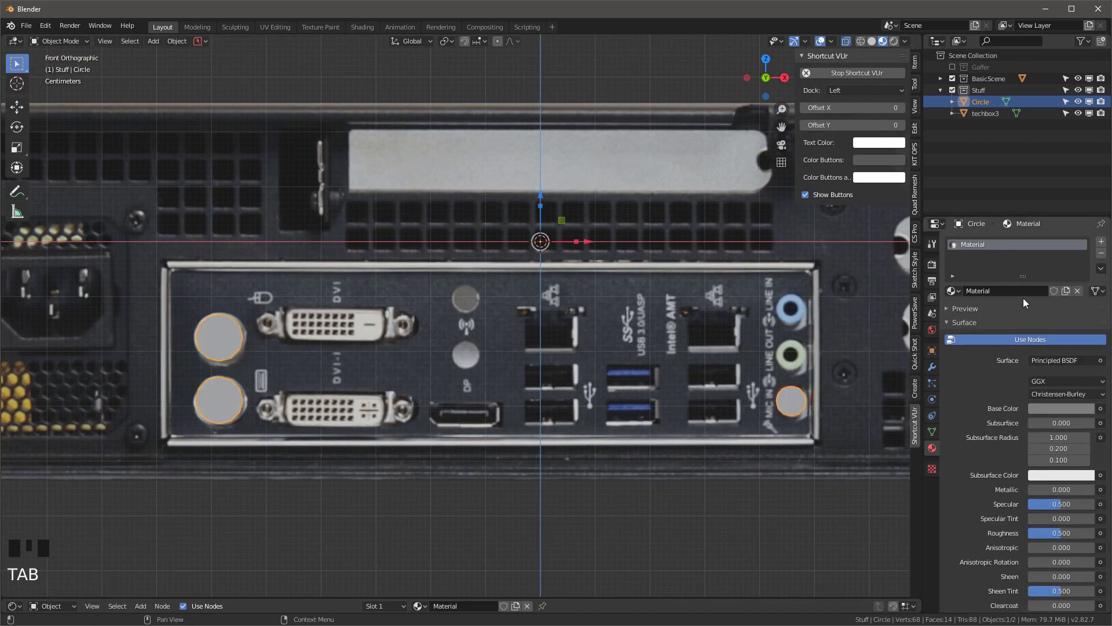
scroll(1023, 298, "down", 18)
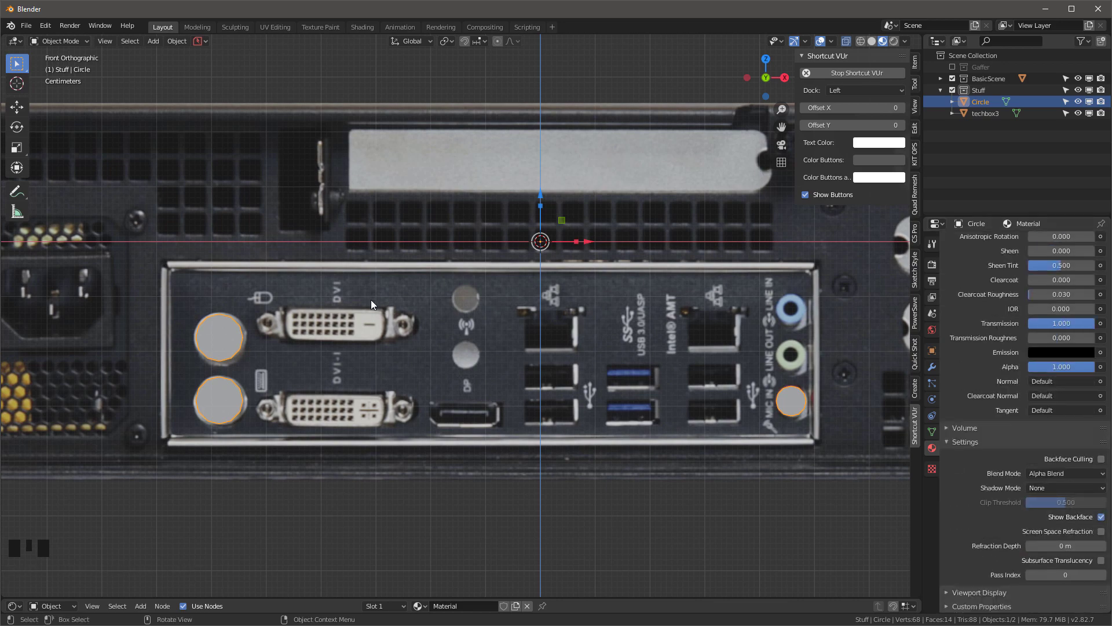
middle_click(374, 300)
scroll(1037, 440, "up", 11)
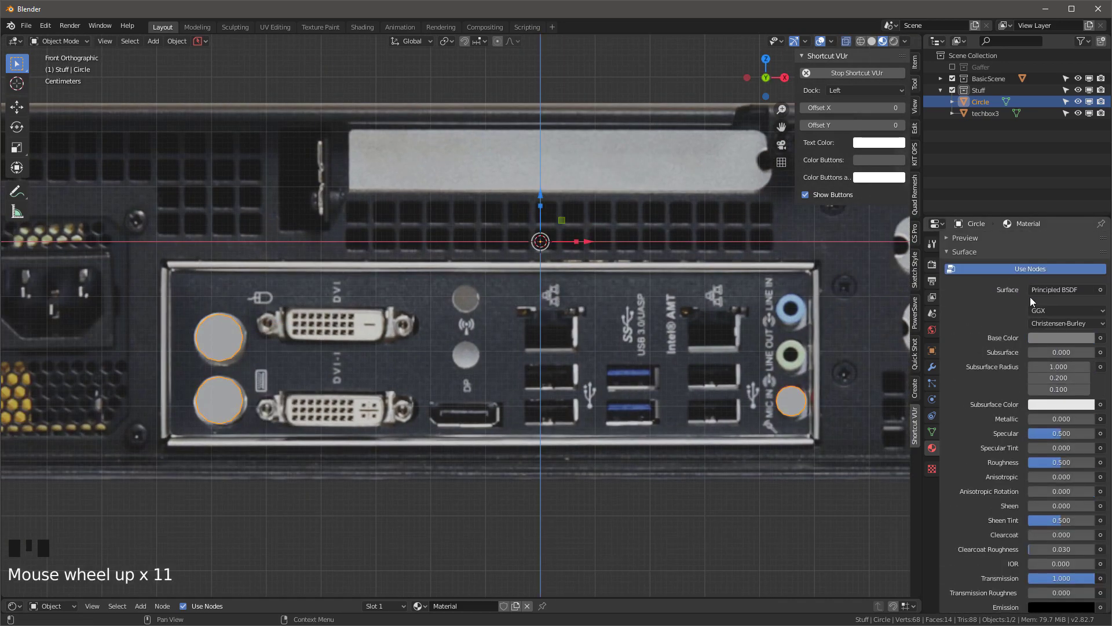
Try Transparent BSDF and Translucent BSDF as the circle material's surface shader
left_click(1046, 289)
left_click(973, 544)
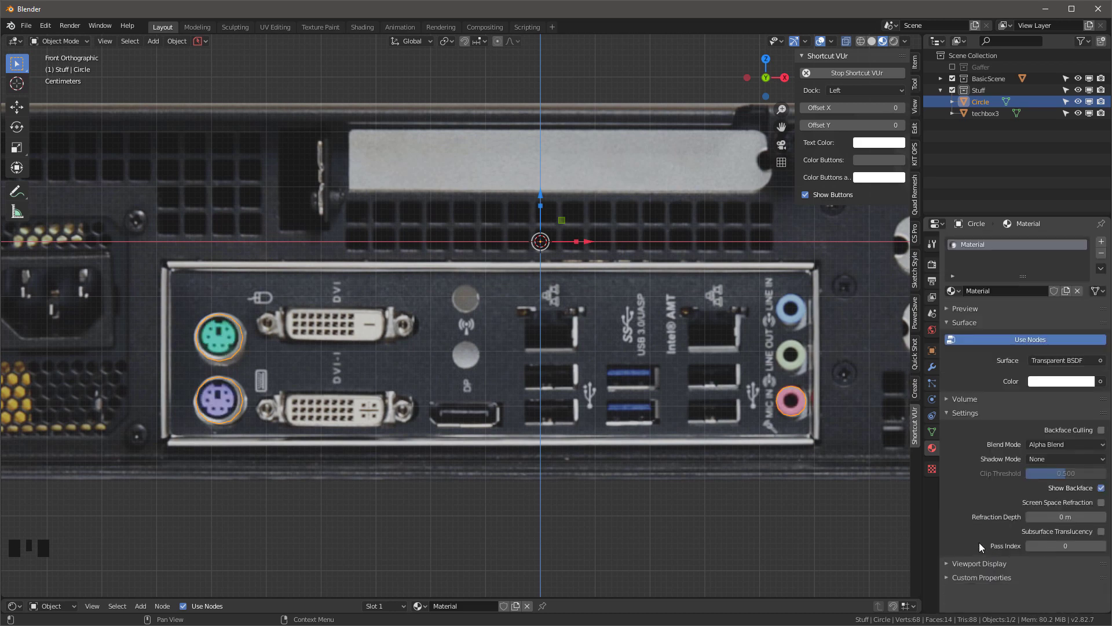
left_click(1043, 359)
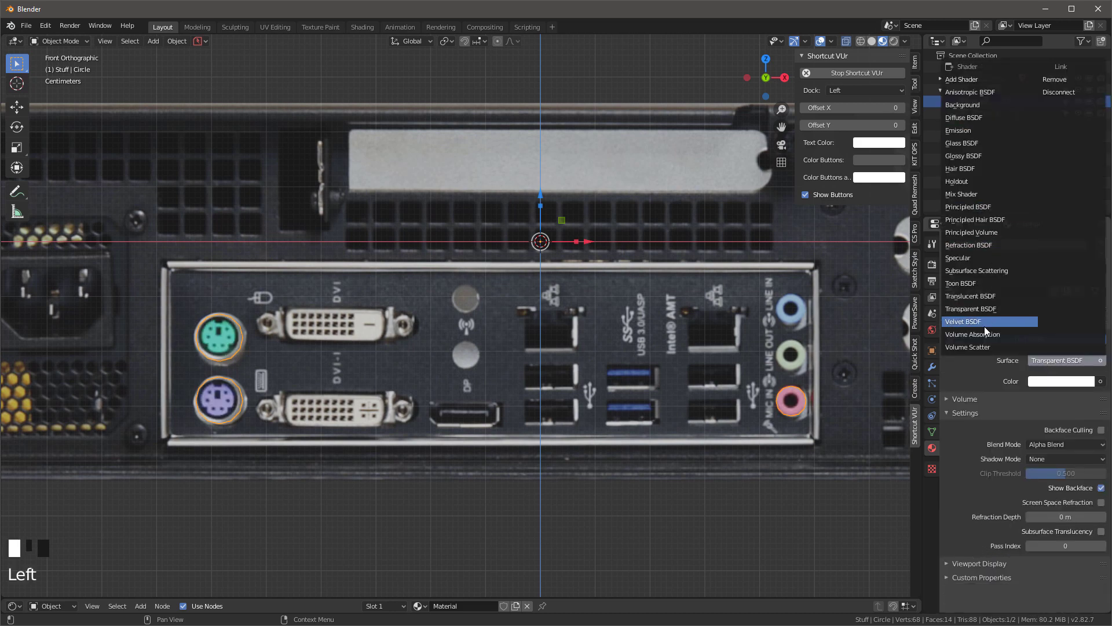
left_click(982, 294)
scroll(985, 310, "down", 3)
scroll(985, 310, "up", 3)
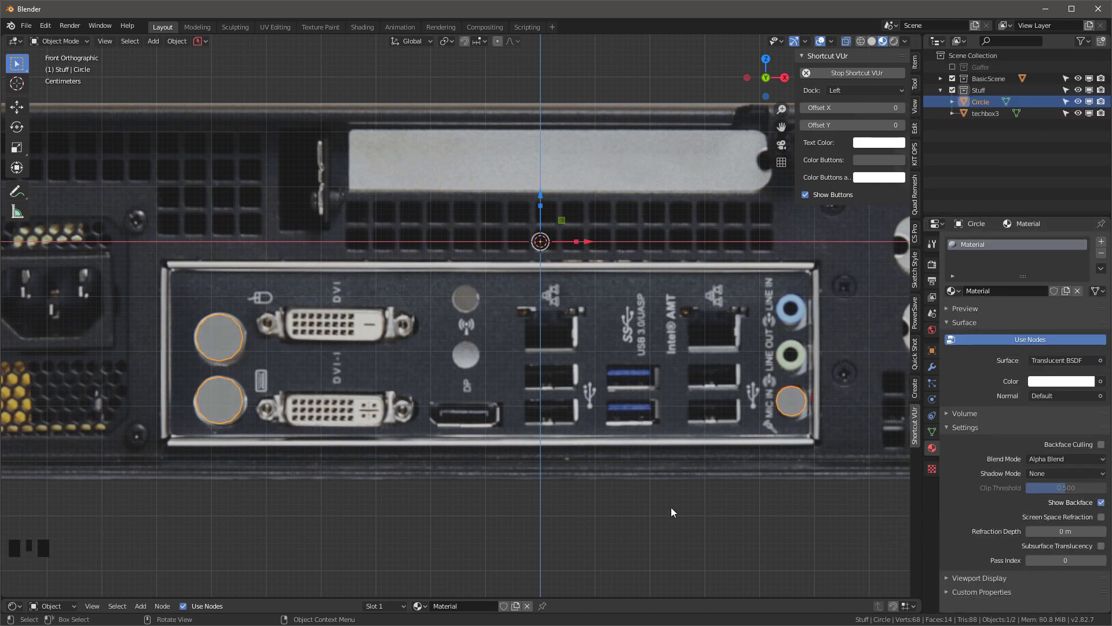
Enlarge the shader editor beneath the viewport and darken the Translucent BSDF node's color to grey
left_click_drag(339, 599, 377, 381)
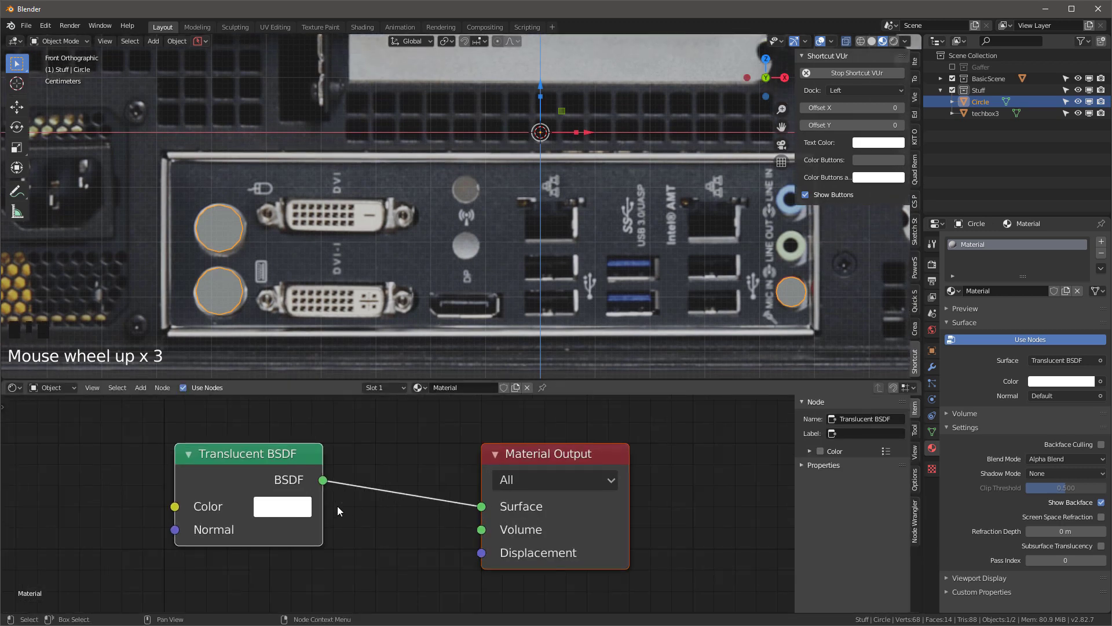
left_click(301, 507)
left_click(436, 262)
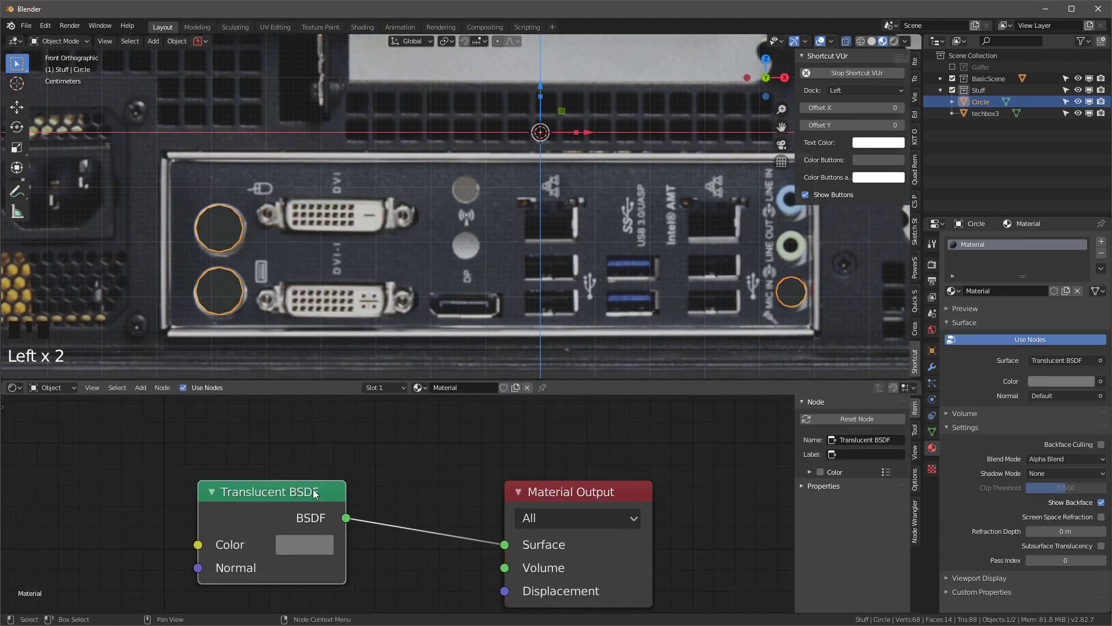
Add a Transparent BSDF node, connect it to the Material Output surface and tint it a muted yellow-brown
key("shift+a")
left_click(372, 523)
left_click(310, 497)
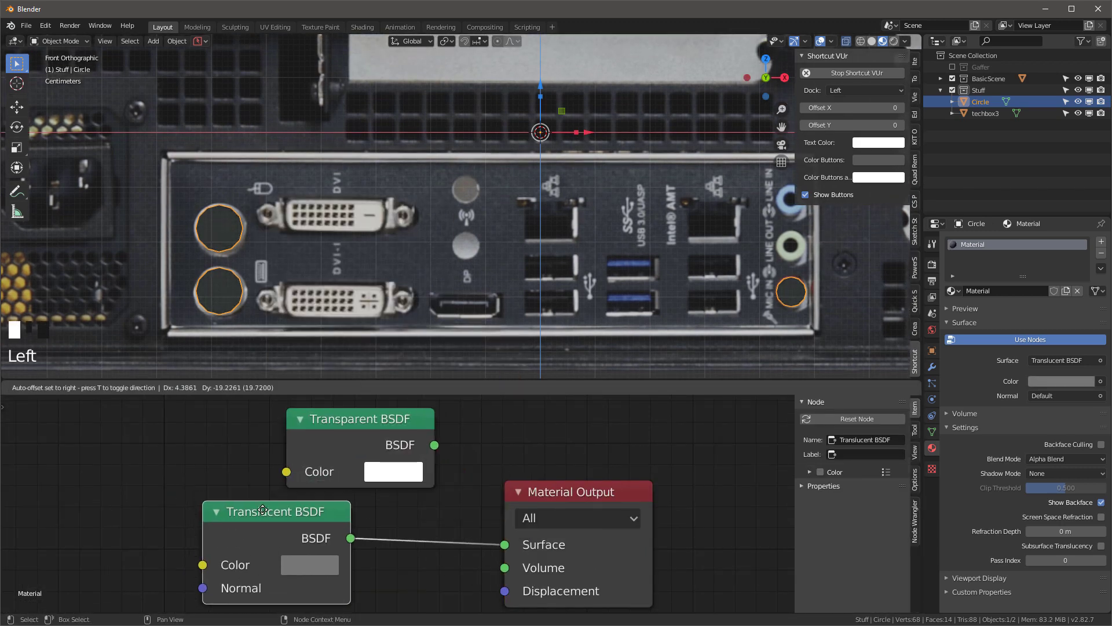
left_click(449, 548)
left_click(394, 471)
left_click_drag(454, 272, 431, 255)
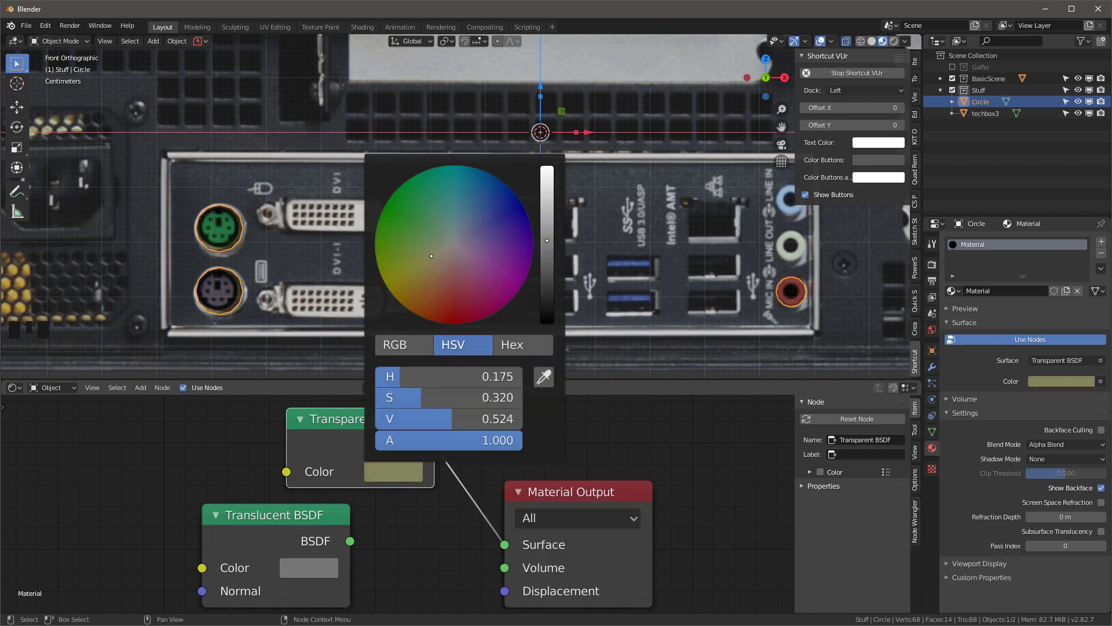
Delete the Translucent BSDF node and collapse the shader editor again
left_click(300, 513)
key("x")
left_click_drag(469, 381, 469, 599)
scroll(451, 379, "down", 2)
scroll(452, 379, "up", 2)
In Edit Mode, duplicate the pink jack's circle up the Z axis onto the green and blue jacks, about 0.084 m apart
left_click(772, 396)
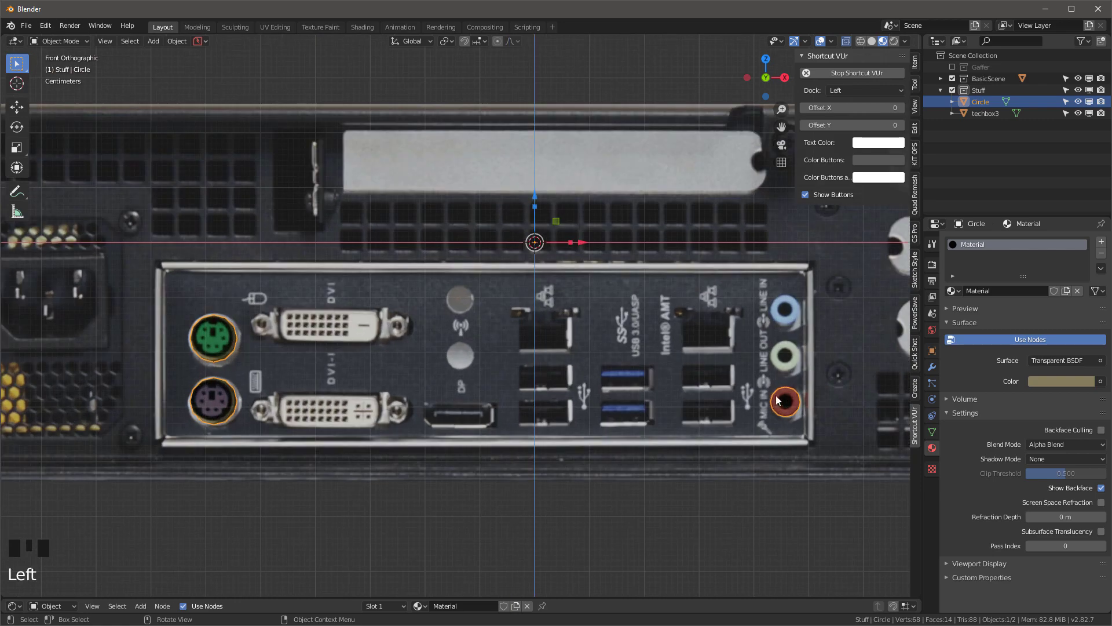
key("Tab")
scroll(814, 369, "up", 8)
scroll(760, 356, "down", 1)
key("shift+d")
key("z")
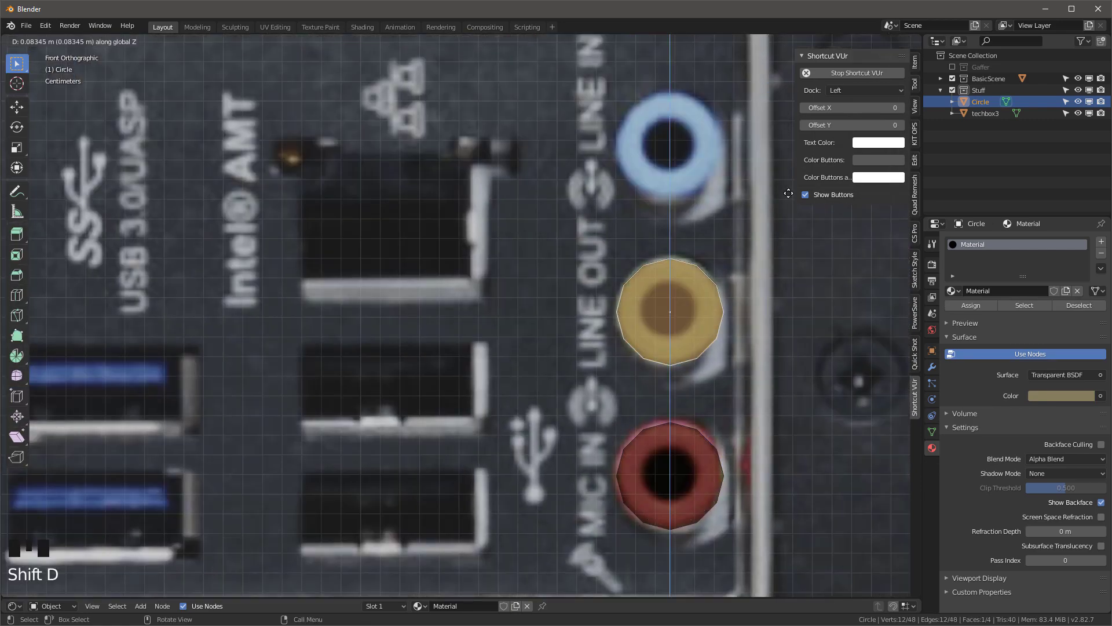
left_click(787, 191)
key("shift+d")
key("z")
left_click(772, 68)
scroll(772, 67, "down", 7)
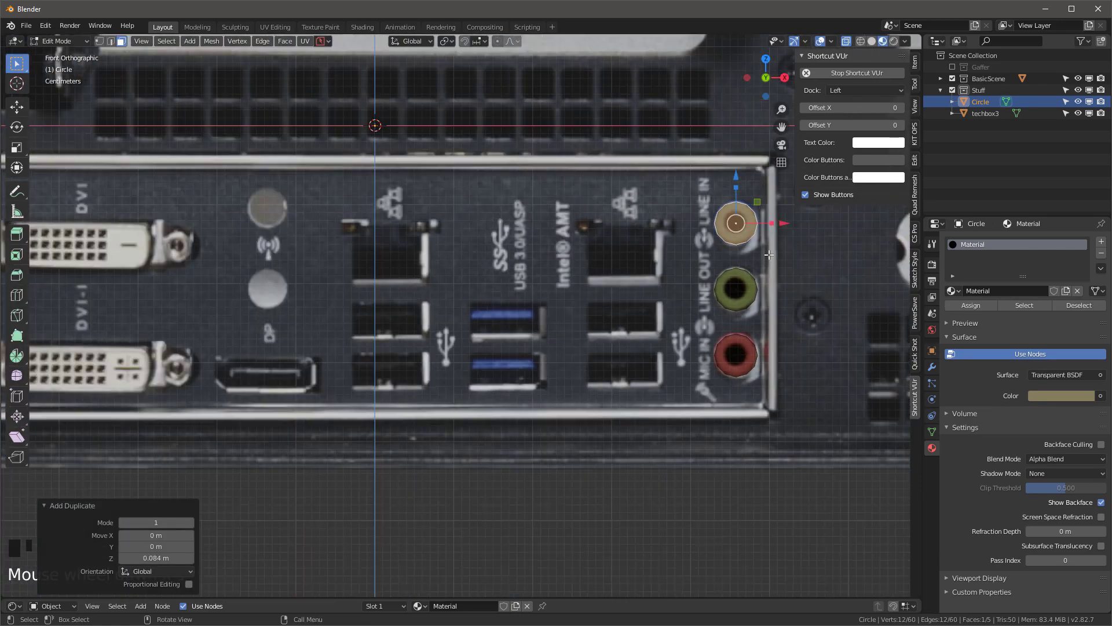
Duplicate the blue jack's circle in place, scale the copy to about 0.522 and center it over the jack's hole
scroll(652, 252, "up", 7)
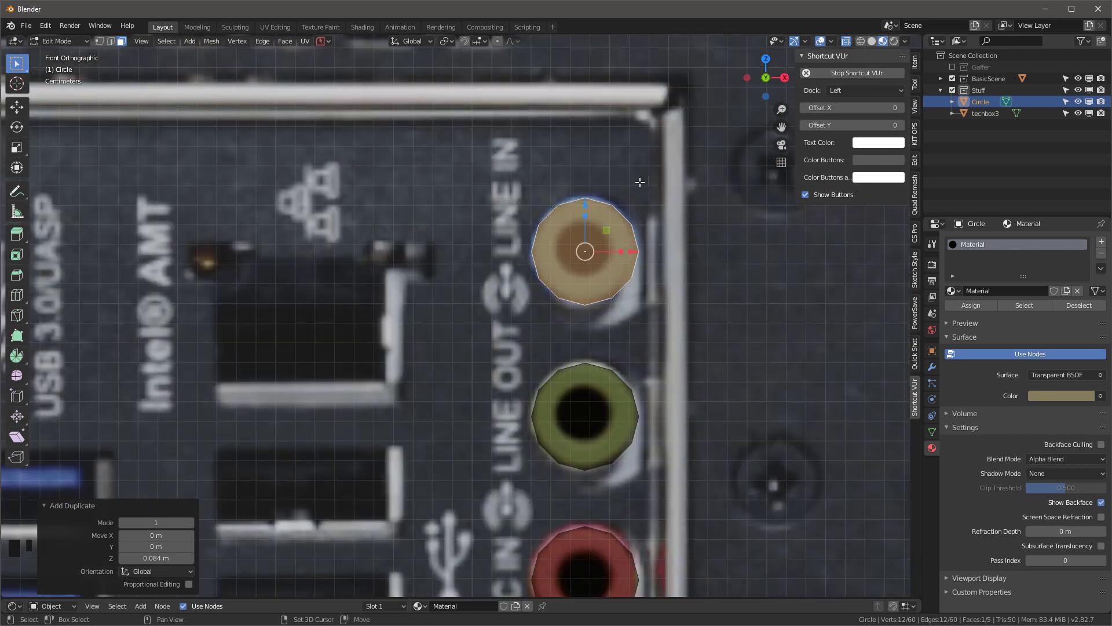
key("shift+d")
right_click(639, 181)
key("s")
left_click(624, 254)
key("g")
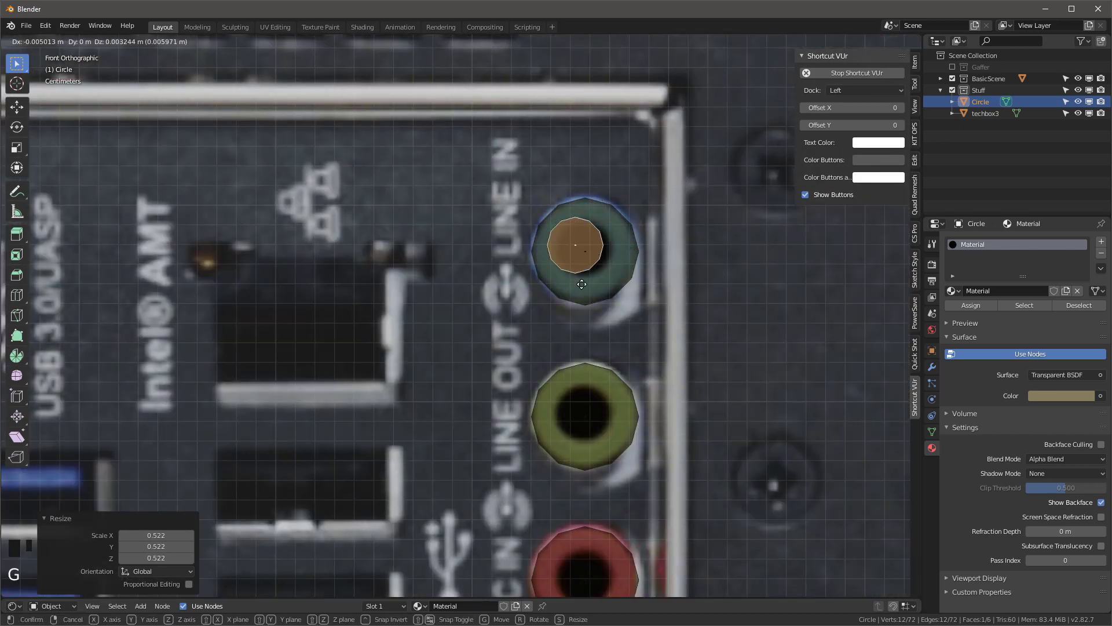
left_click(589, 286)
Duplicate the small hole circle down the Z axis onto the green and pink jacks, about 0.084 m apart
key("shift+d")
key("z")
left_click(593, 350)
scroll(595, 349, "down", 4)
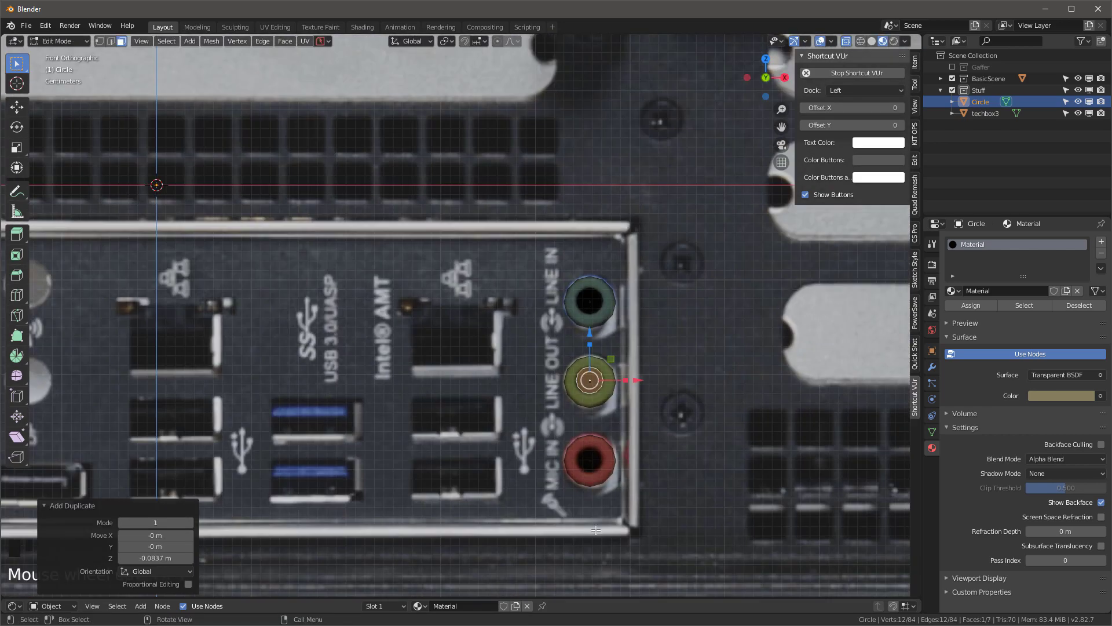
scroll(604, 523, "up", 4)
key("shift+d")
key("z")
left_click(603, 565)
left_click_drag(570, 347, 570, 348)
scroll(570, 348, "down", 9)
scroll(232, 317, "up", 6)
scroll(215, 295, "up", 3)
key("1")
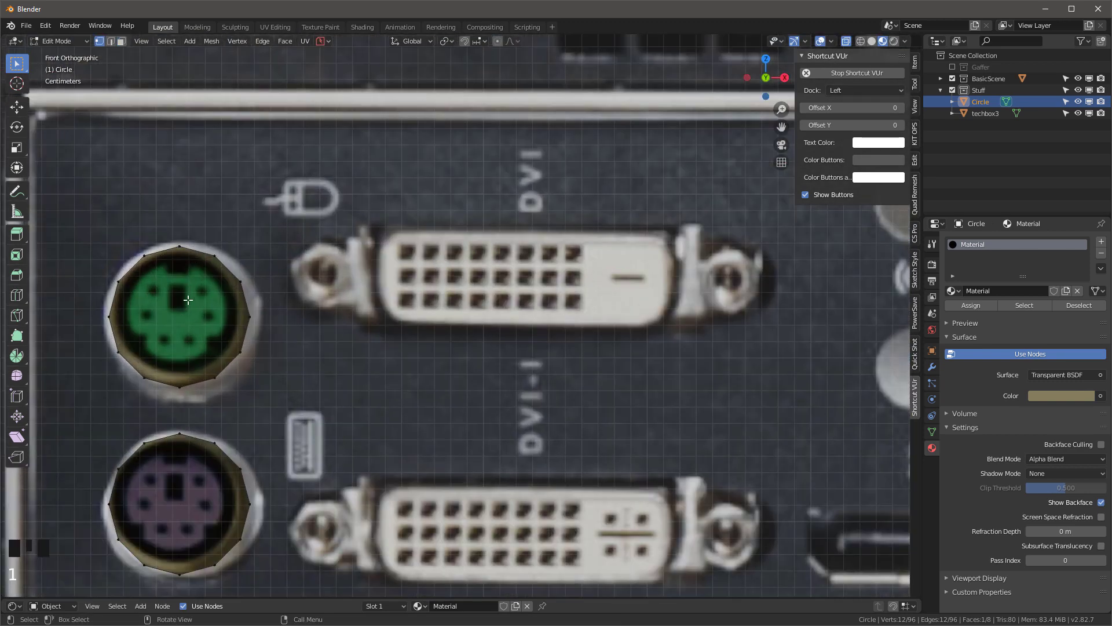
key("3")
key("l")
key("shift+d")
key("Escape")
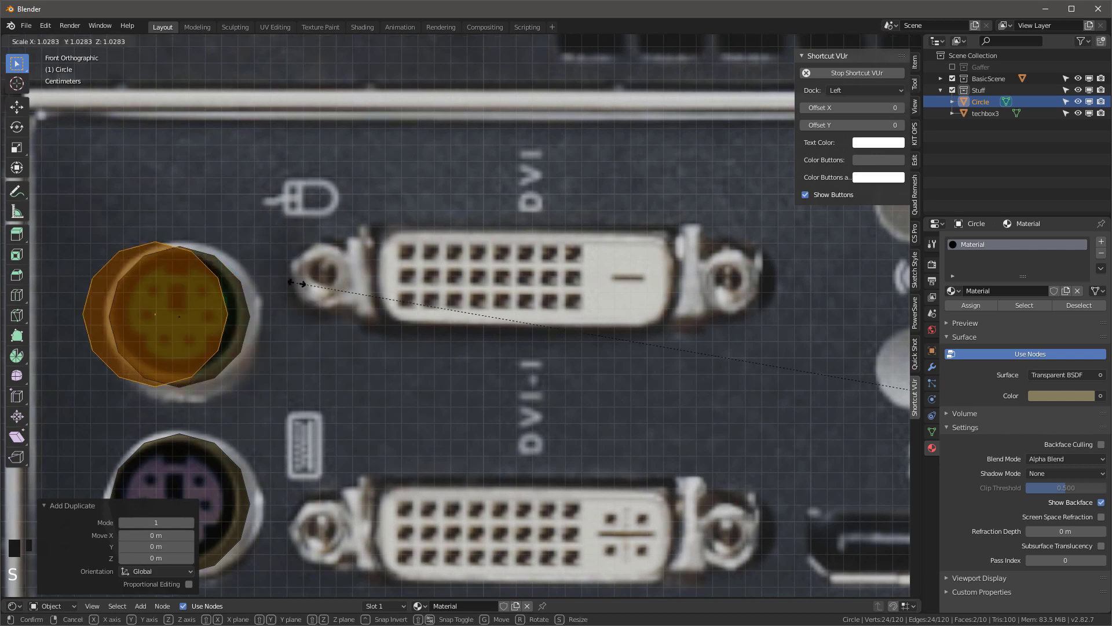
scroll(216, 250, "down", 7)
key("ctrl+z")
key("ctrl+z")
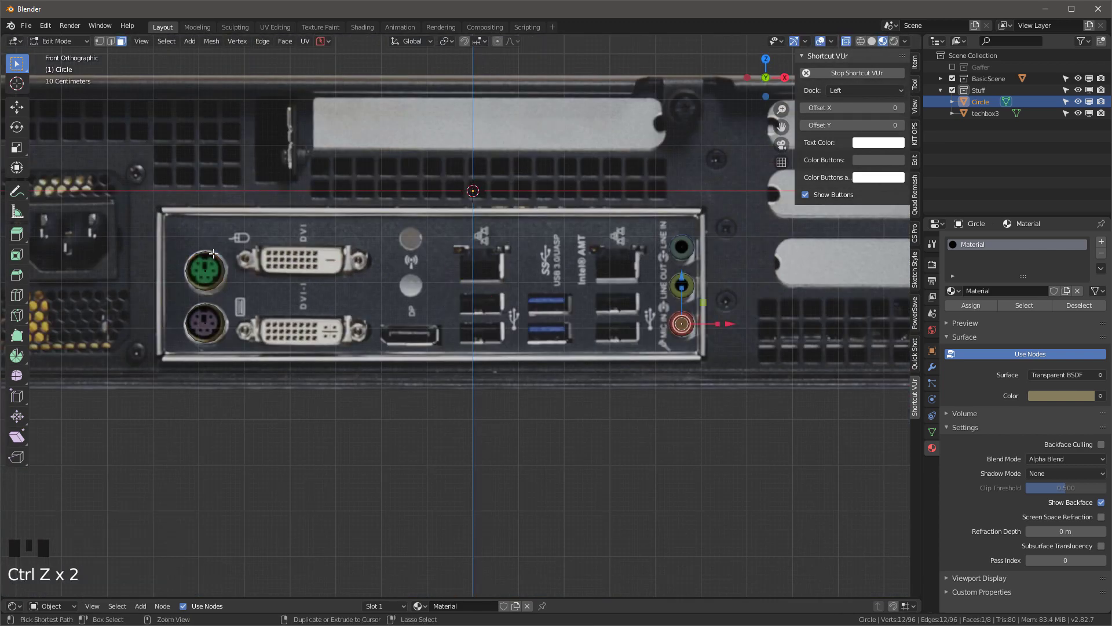
Duplicate the green PS/2 port's circle in place, scale the copy to about 0.714 and center it over the green insert
scroll(214, 255, "down", 4)
key("shift+d")
key("Escape")
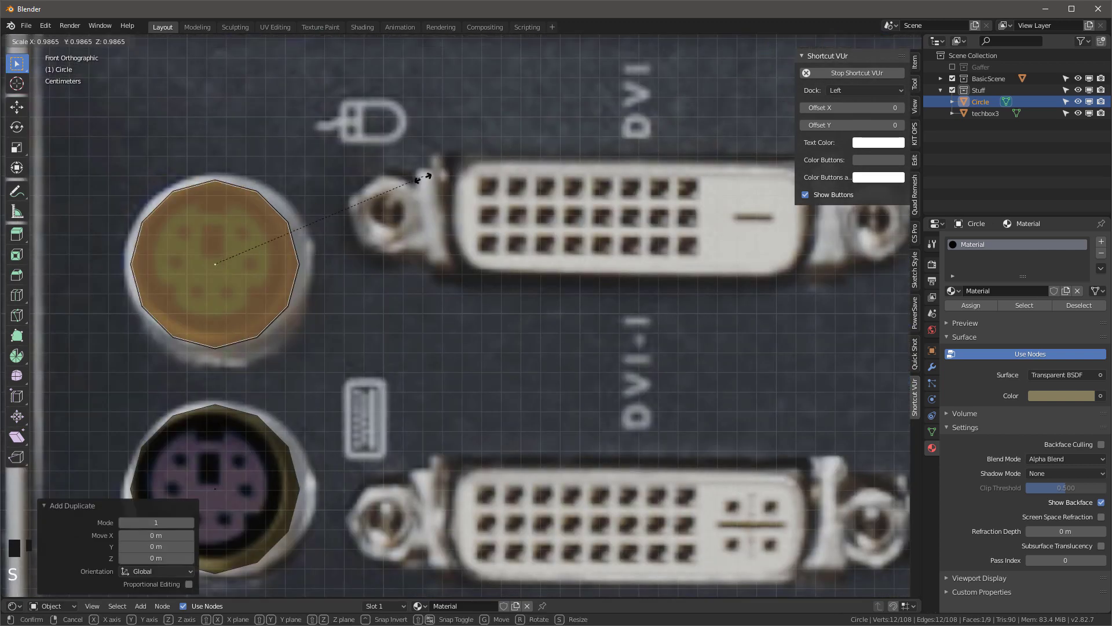
key("s")
left_click(373, 239)
key("g")
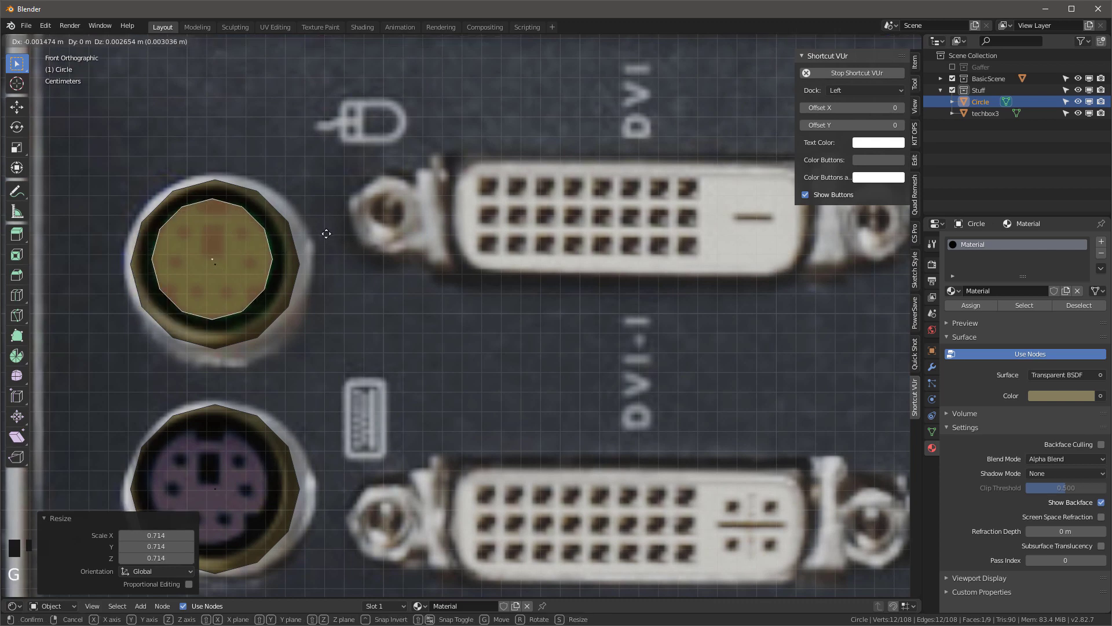
left_click(326, 231)
Duplicate the inner circle about 0.115 m down onto the purple PS/2 port and rescale it to fit the insert
scroll(342, 228, "down", 3)
key("shift+d")
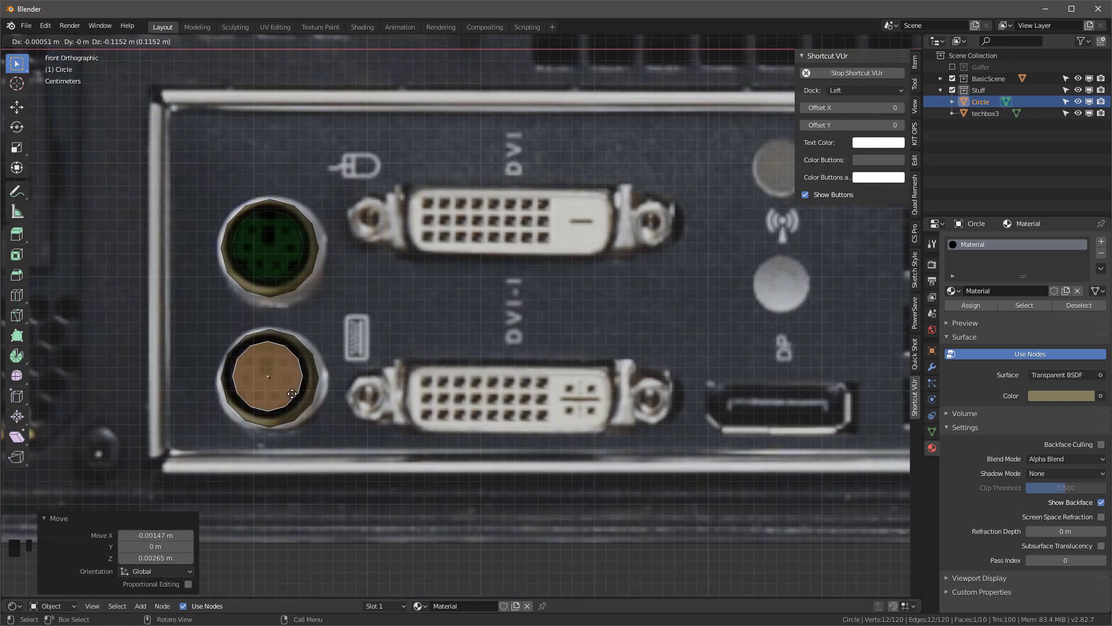
left_click(287, 379)
scroll(286, 379, "up", 6)
key("s")
left_click(363, 274)
Select the green PS/2 port's inner circle and scale it to about 1.009
scroll(362, 273, "down", 5)
scroll(314, 151, "up", 4)
left_click(316, 128)
key("w")
key("s")
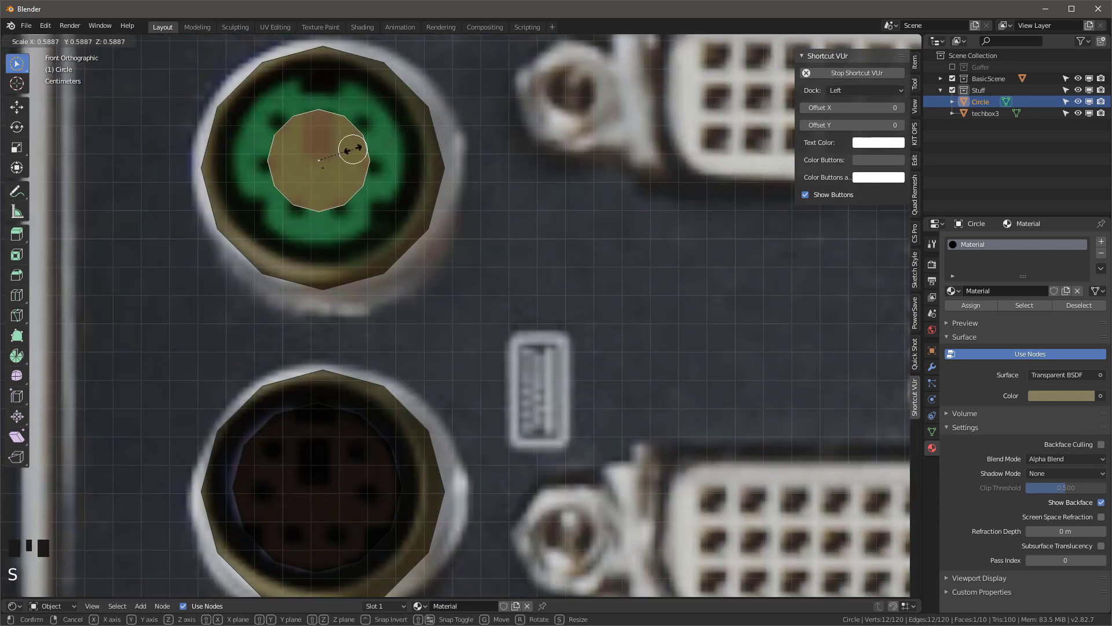
left_click(377, 141)
Switch the mesh selection to vertex mode with the PS/2 ports in view
scroll(368, 168, "down", 8)
scroll(623, 133, "down", 3)
scroll(638, 133, "up", 3)
middle_click_drag(645, 134, 489, 216, "shift")
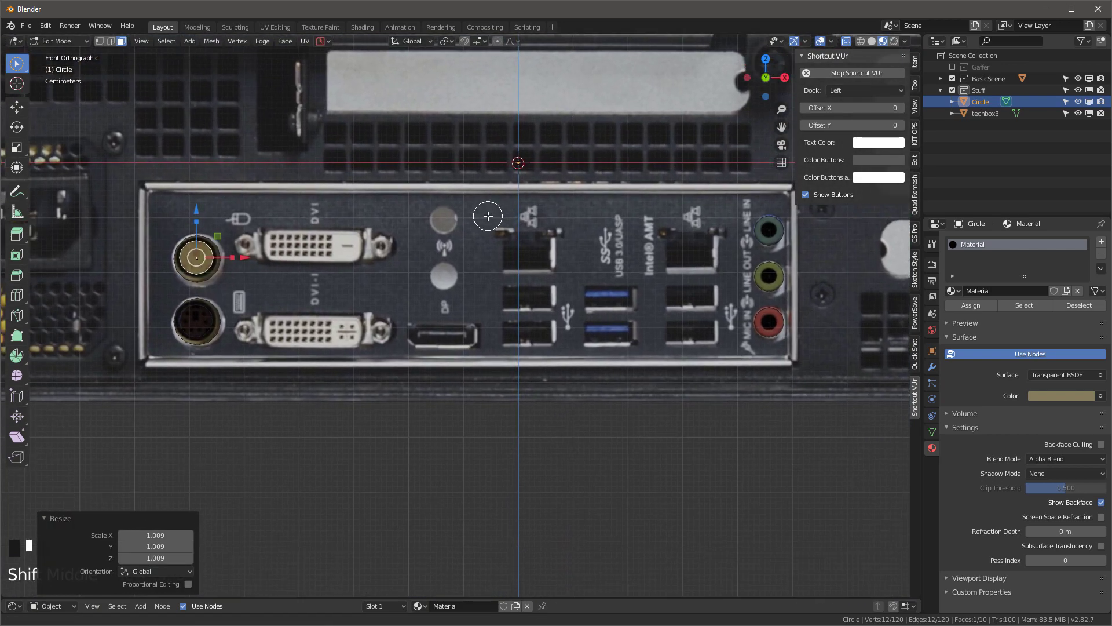
scroll(487, 200, "down", 2)
scroll(433, 246, "up", 5)
middle_click_drag(433, 246, 563, 287, "shift")
key("1")
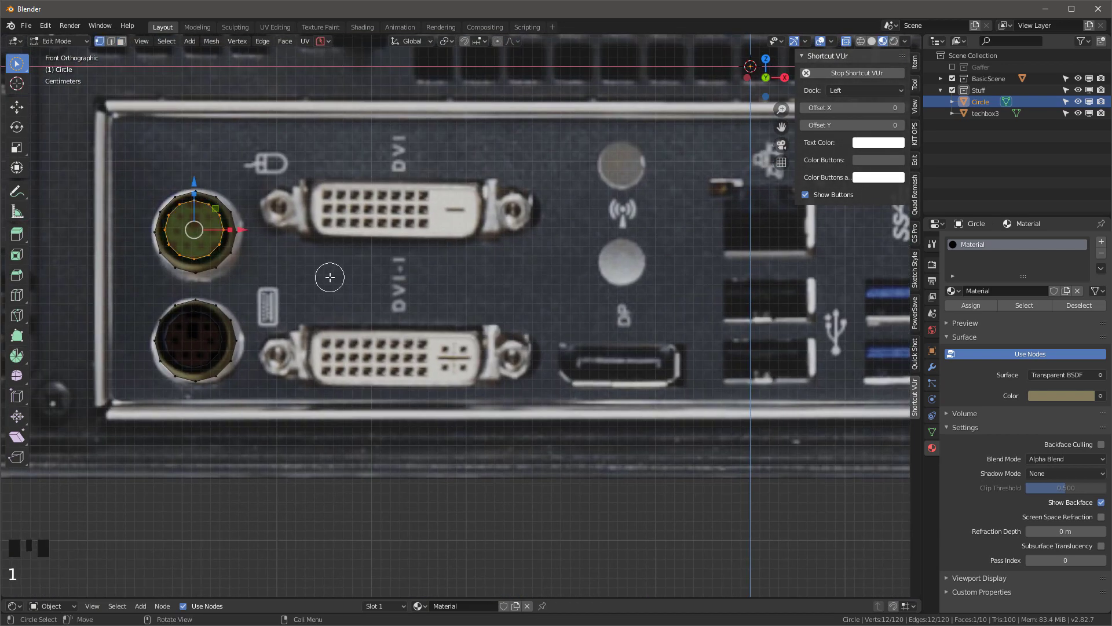
key("c")
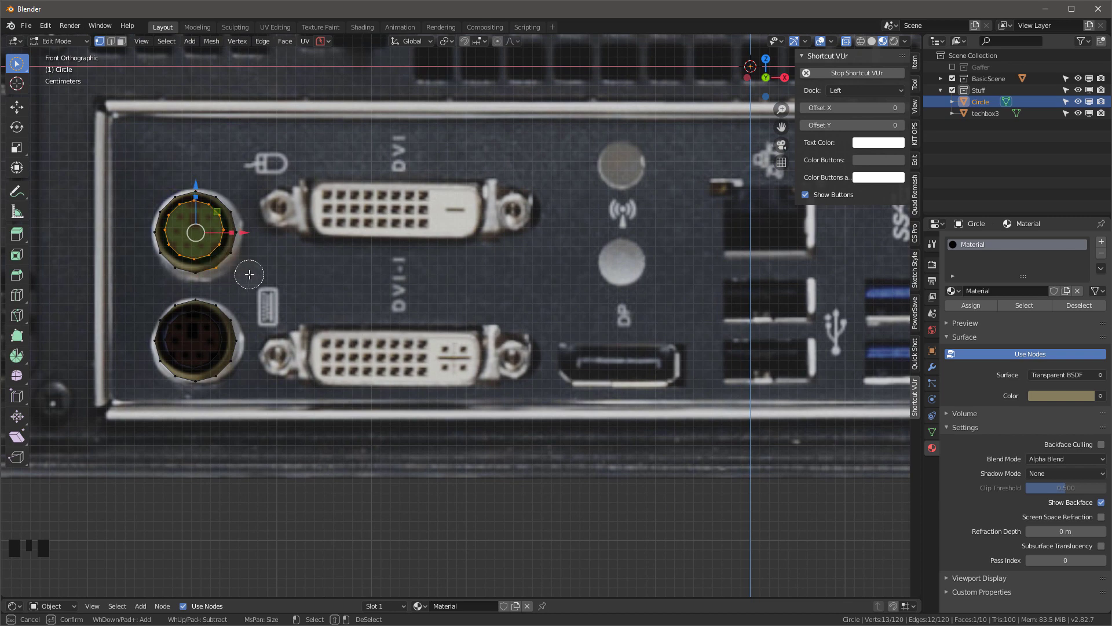
key("Tab")
key("Tab")
key("c")
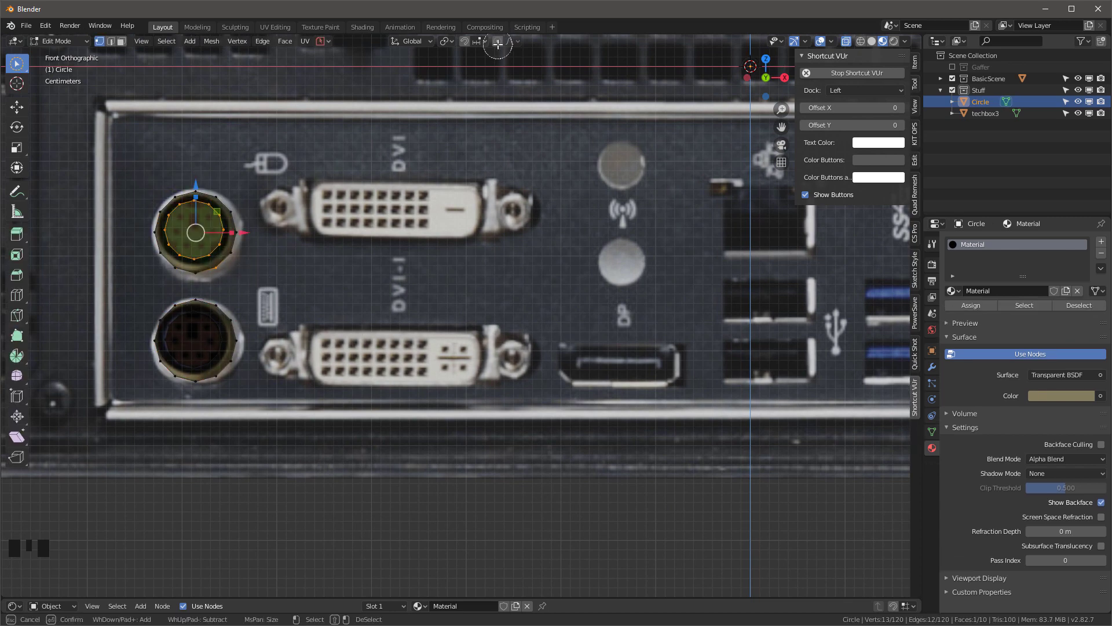
key("Escape")
key("Escape")
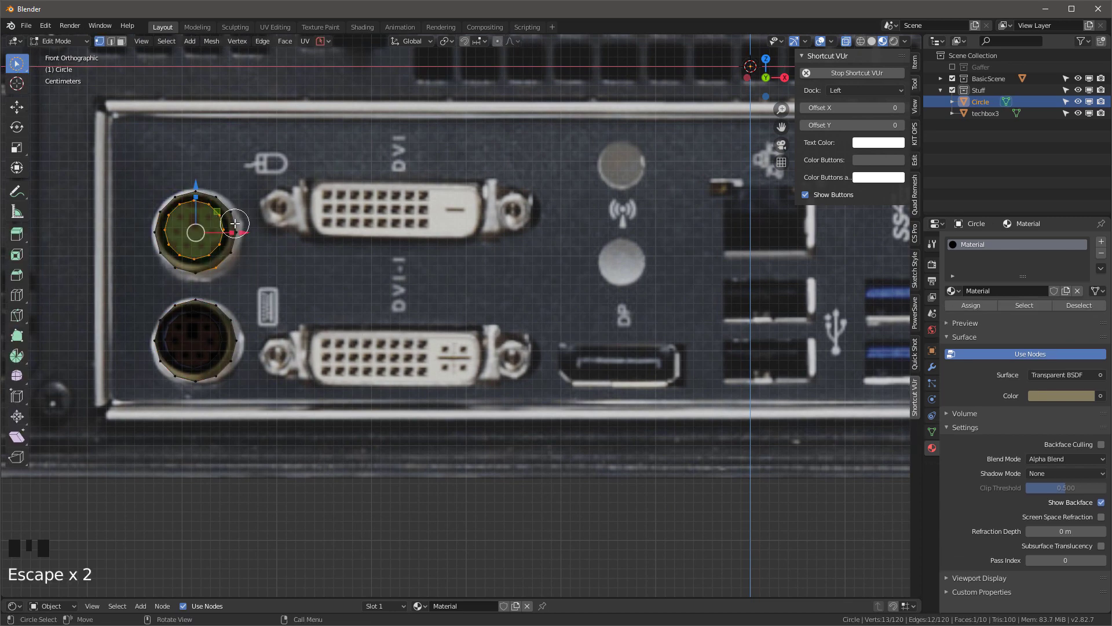
Duplicate one vertex of the green port's circle to the port panel's upper-left corner, about -0.148 m in X and 0.135 m in Z
scroll(176, 207, "up", 1)
left_click(249, 238)
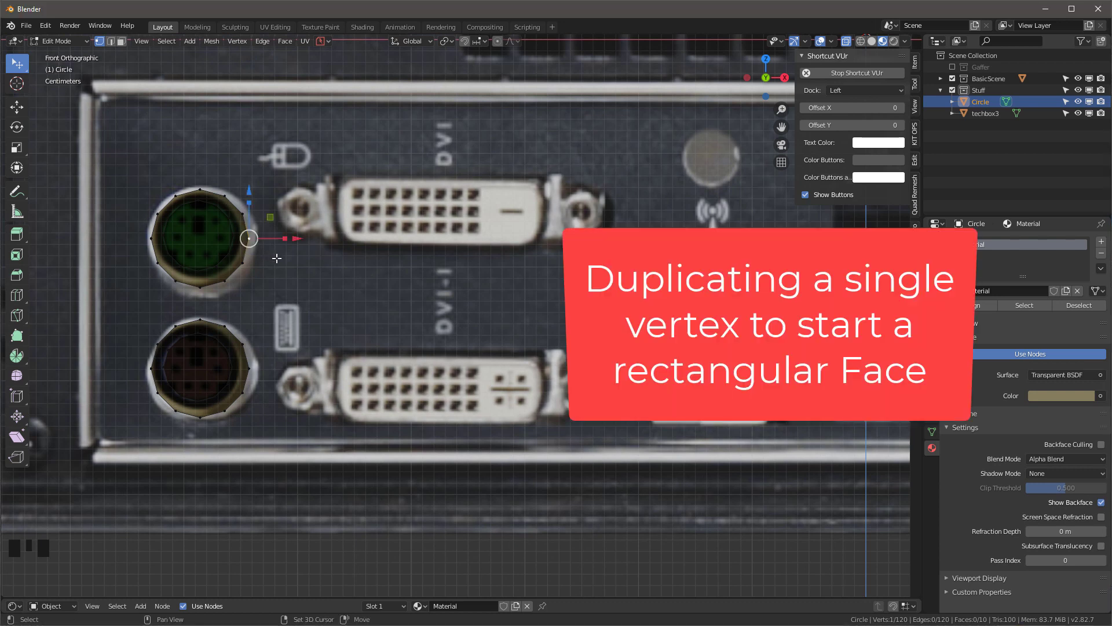
key("shift+d")
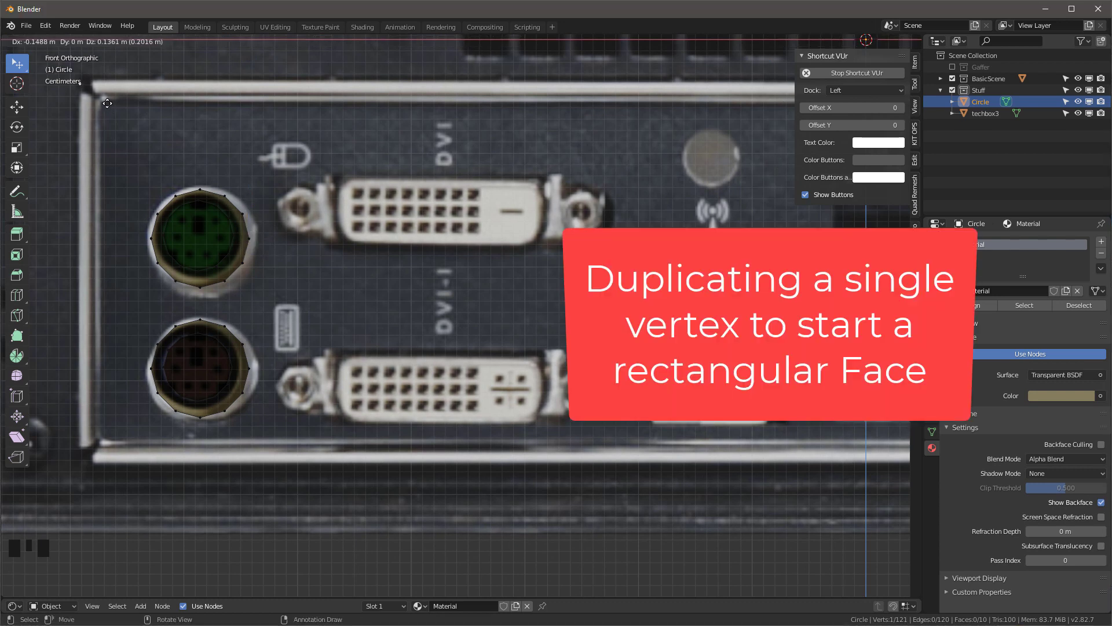
left_click(107, 103)
scroll(110, 104, "down", 3)
scroll(174, 92, "up", 5)
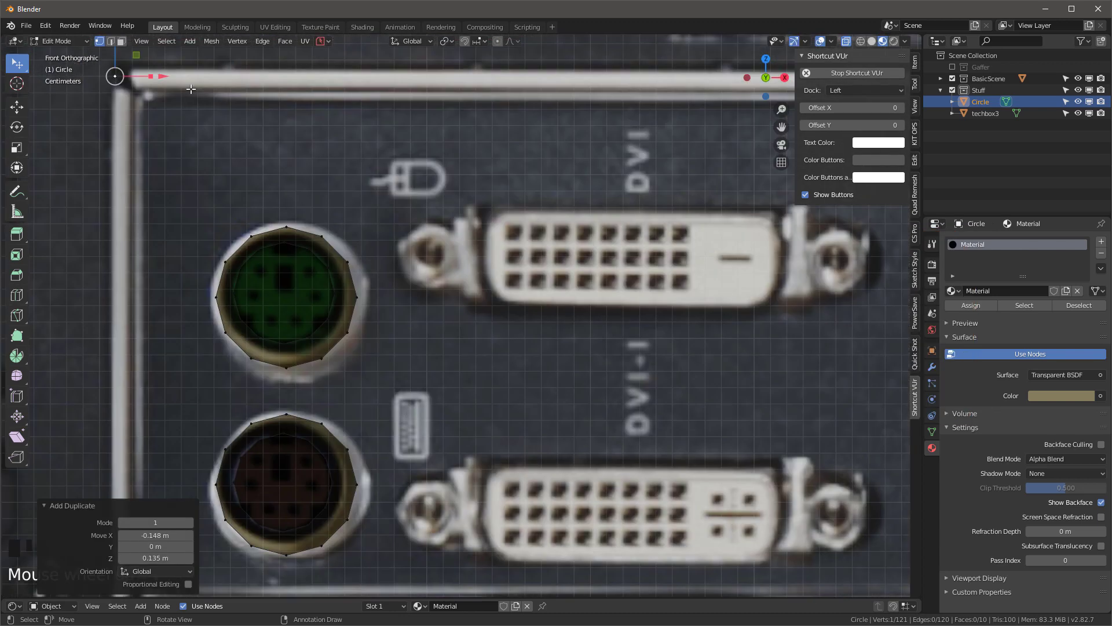
left_click(191, 89)
Extrude the corner vertex about 0.33 m down the Z axis to the panel's lower-left corner
scroll(190, 92, "down", 5)
key("e")
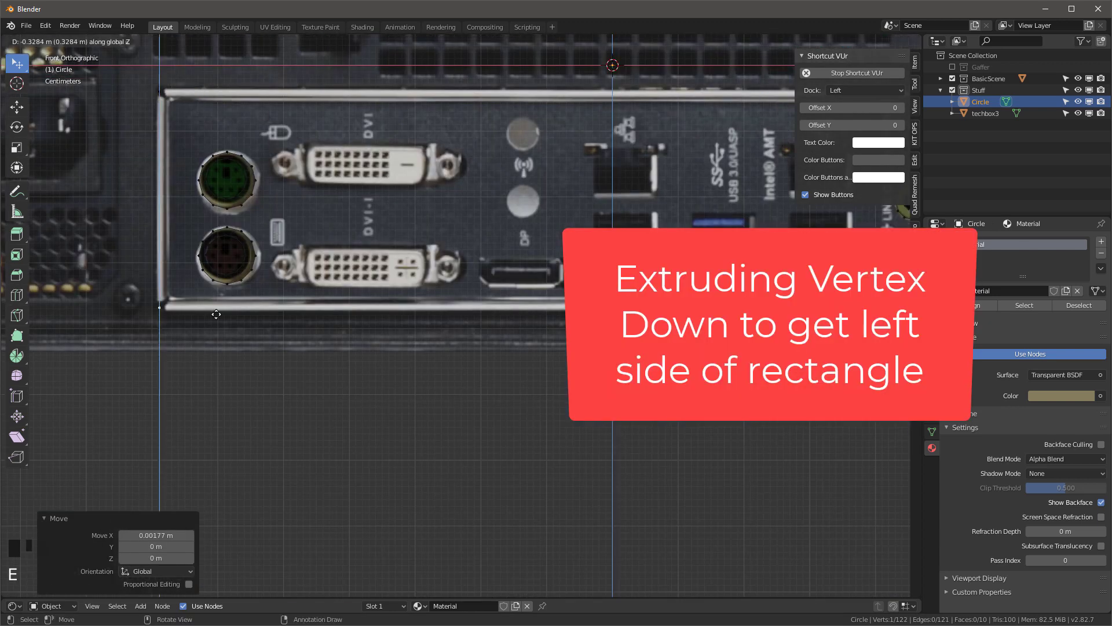
left_click(216, 314)
Extrude the new left edge about 1.2 m along X into a filled rectangle and align its right edge with the panel's border
key("2")
left_click(180, 237)
scroll(262, 225, "down", 2)
key("e")
key("x")
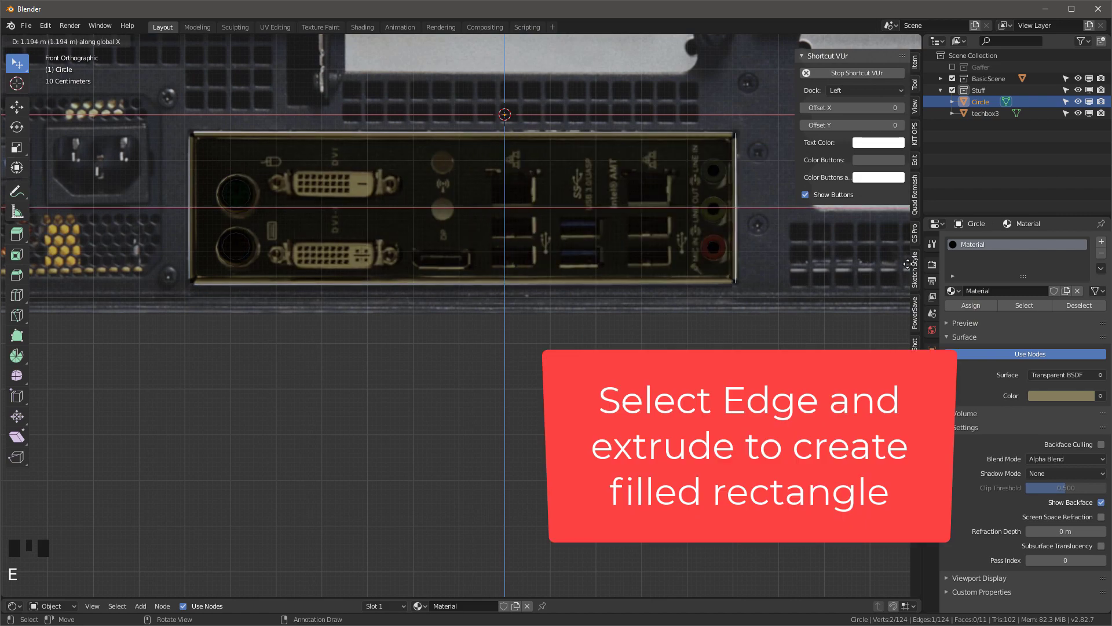
left_click(909, 274)
scroll(751, 211, "up", 5)
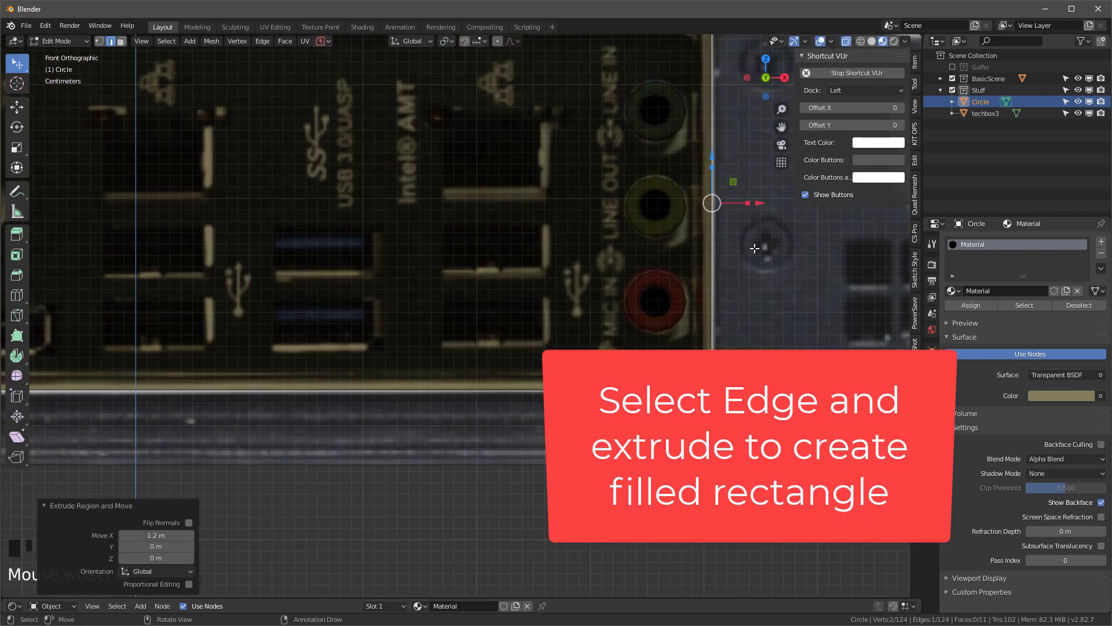
left_click_drag(759, 204, 758, 204)
scroll(683, 274, "down", 6)
scroll(524, 190, "up", 1)
scroll(515, 185, "down", 1)
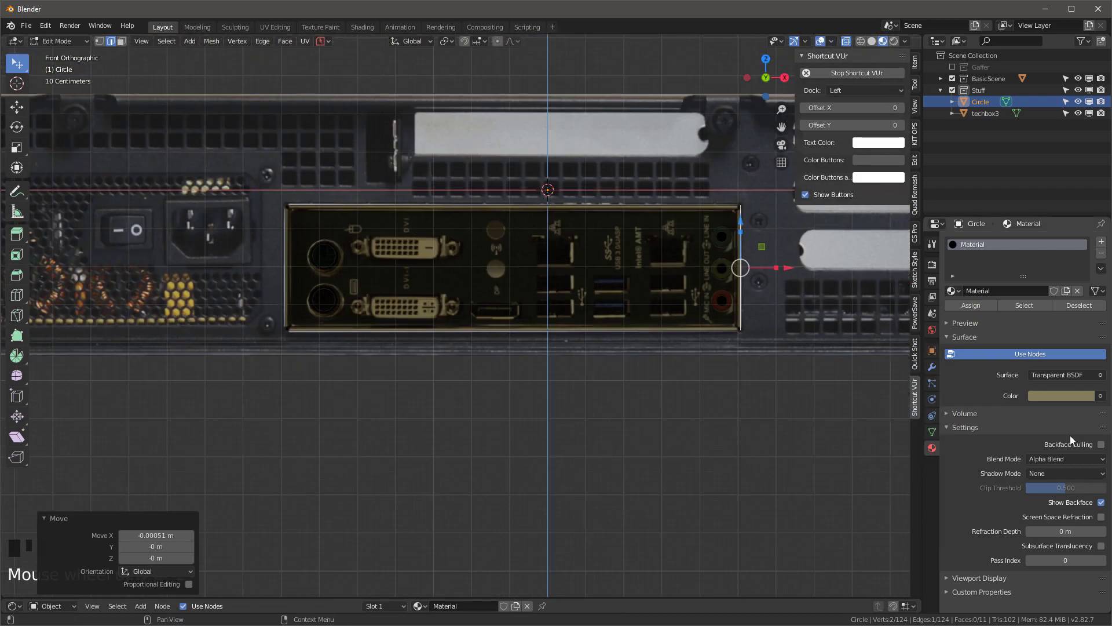
Lighten the material's Transparent BSDF color to a pale cream
left_click(1071, 396)
left_click_drag(1086, 270, 1086, 229)
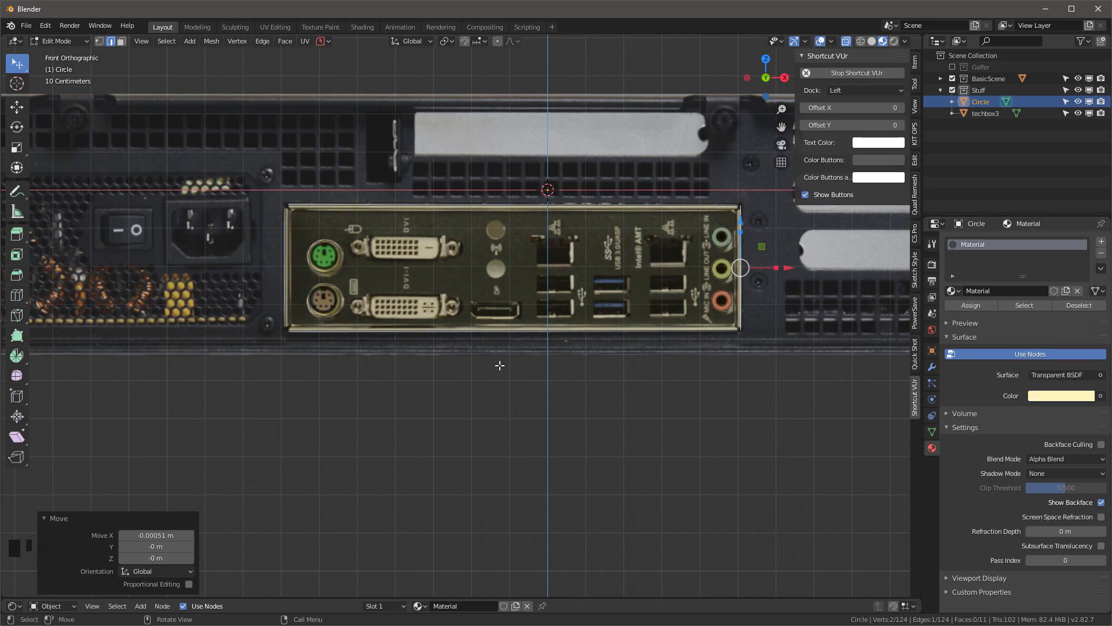
scroll(499, 367, "up", 4)
scroll(161, 224, "down", 1)
key("ctrl+z")
key("1")
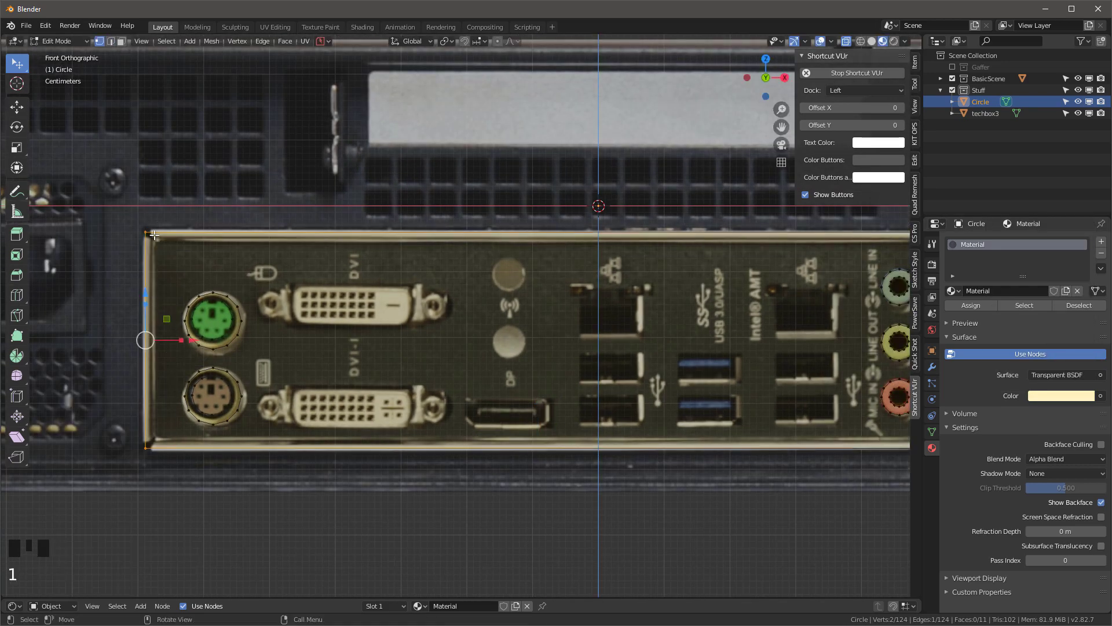
left_click_drag(141, 225, 162, 238)
key("ctrl+z")
scroll(147, 237, "up", 1)
Duplicate the whole panel rectangle, scale the copy to about 0.218 and align its upper-left corner with the left Ethernet port
key("l")
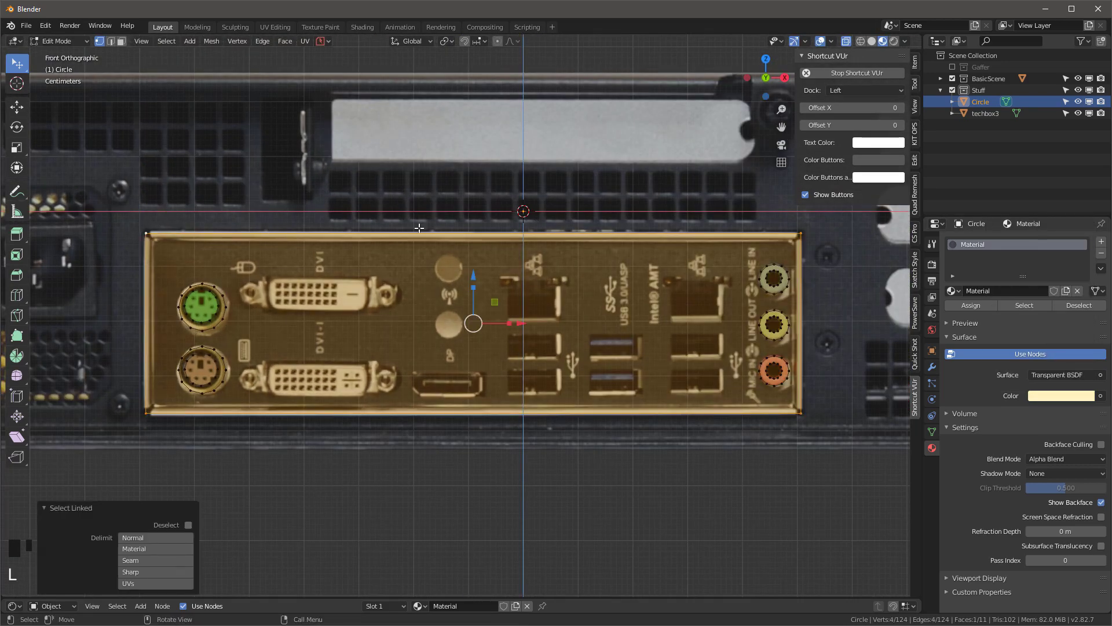
key("shift+d")
left_click(434, 280)
key("s")
left_click(512, 358)
scroll(512, 358, "up", 4)
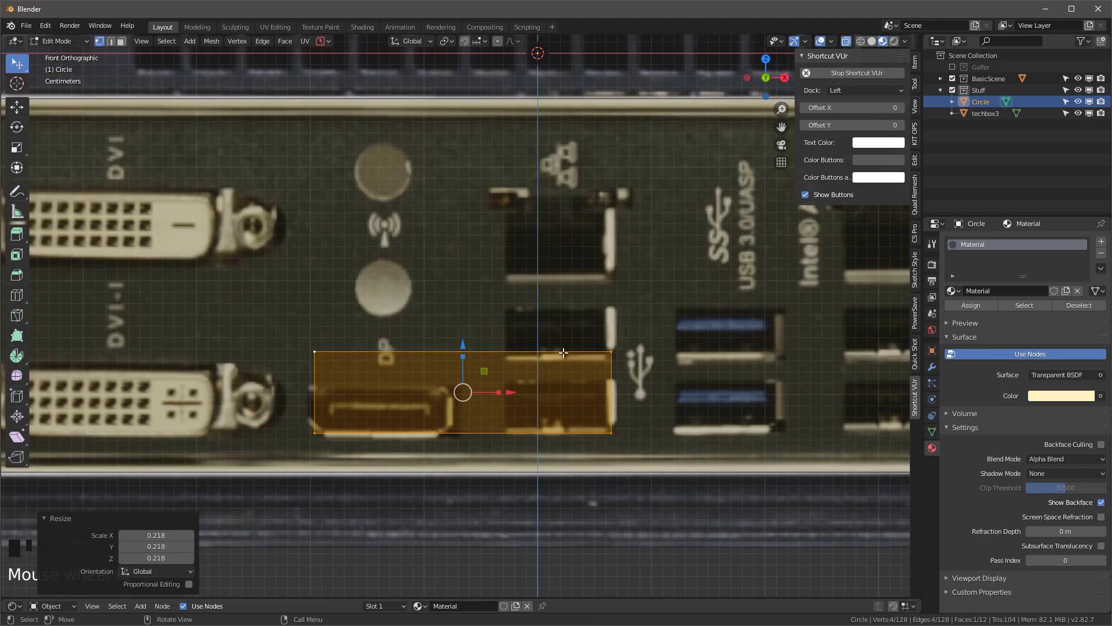
key("g")
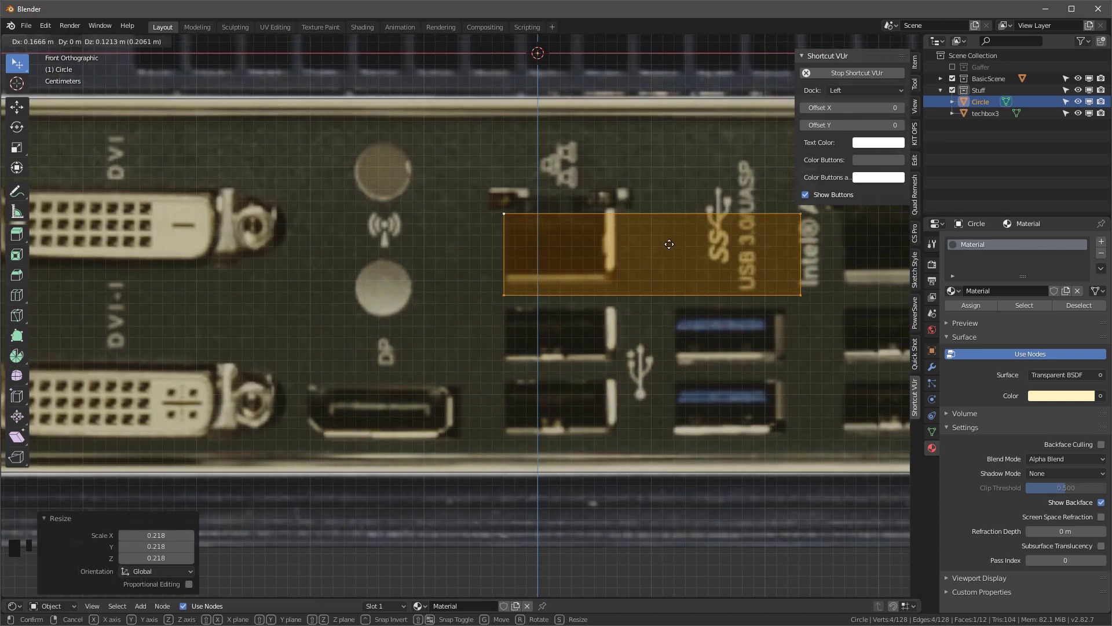
left_click(669, 245)
Move the small rectangle's bottom edge up and its right edge about 0.165 m left to fit the left Ethernet port opening
left_click_drag(529, 283, 736, 315)
key("ctrl+z")
left_click_drag(17, 65, 62, 92)
left_click_drag(485, 273, 808, 325)
left_click_drag(650, 239, 648, 218)
left_click_drag(774, 198, 828, 293)
left_click_drag(845, 248, 651, 248)
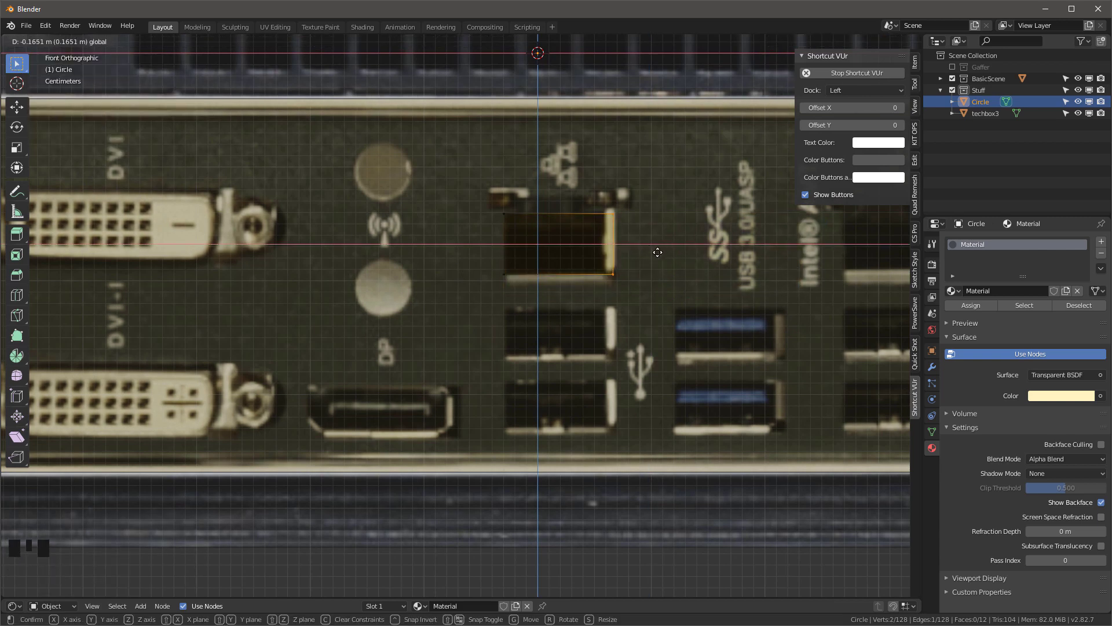
scroll(563, 277, "up", 2)
left_click_drag(651, 256, 680, 234)
Duplicate the Ethernet rectangle onto the upper blue USB port and fit its bottom and right edges to the opening
left_click_drag(458, 168, 644, 287)
key("shift+d")
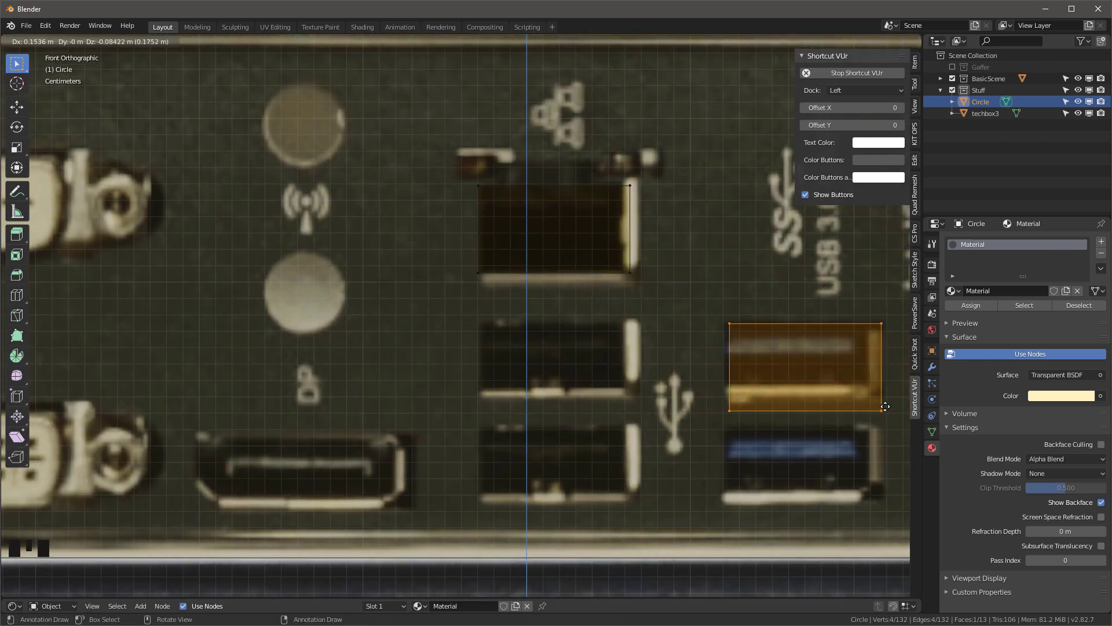
left_click(883, 407)
left_click_drag(702, 393, 904, 432)
mouse_move(803, 363)
left_mouse_down()
mouse_move(783, 307)
mouse_move(801, 343)
left_mouse_up()
left_click_drag(865, 309, 885, 421)
middle_click_drag(619, 240, 348, 219, "shift")
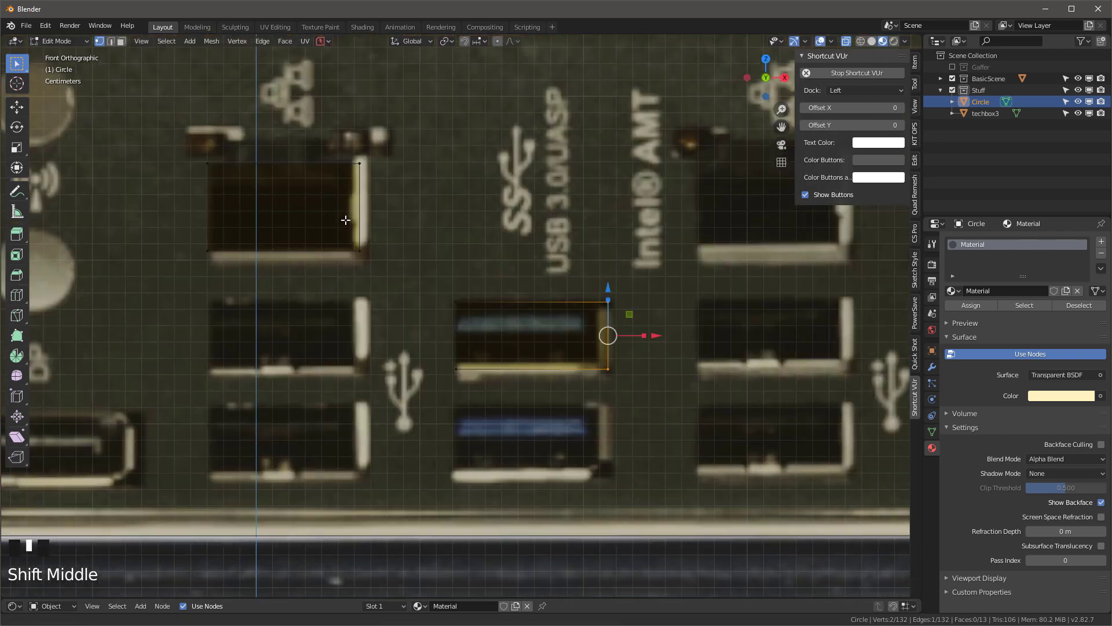
left_click_drag(652, 340, 648, 340)
Duplicate the upper blue USB port's rectangle about 0.064 m down onto the lower blue USB port
left_click_drag(433, 282, 639, 398)
key("shift+d")
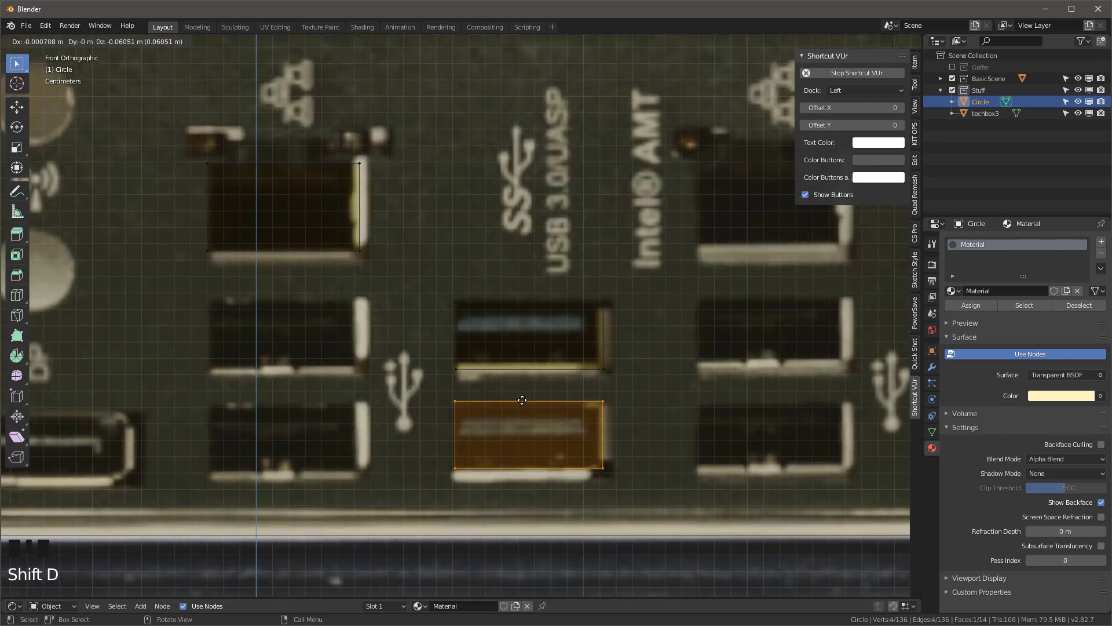
left_click(533, 365)
Duplicate the USB rectangle onto the upper port below the left Ethernet port, then duplicate that copy onto the lower one
scroll(522, 347, "down", 1)
middle_click_drag(516, 347, 622, 317, "shift")
key("shift+d")
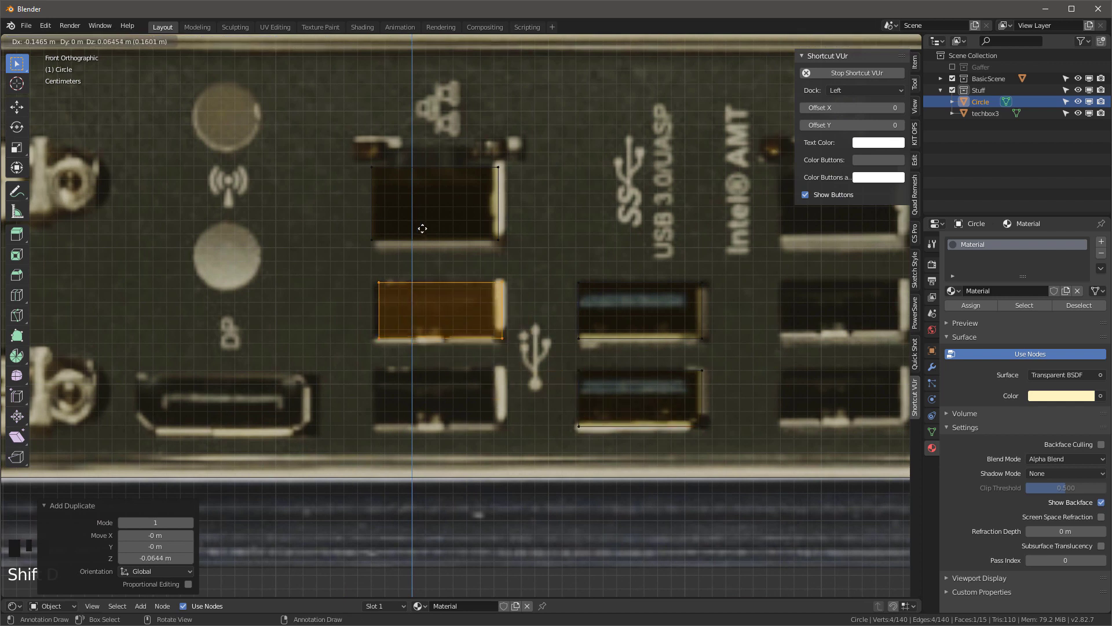
left_click(419, 230)
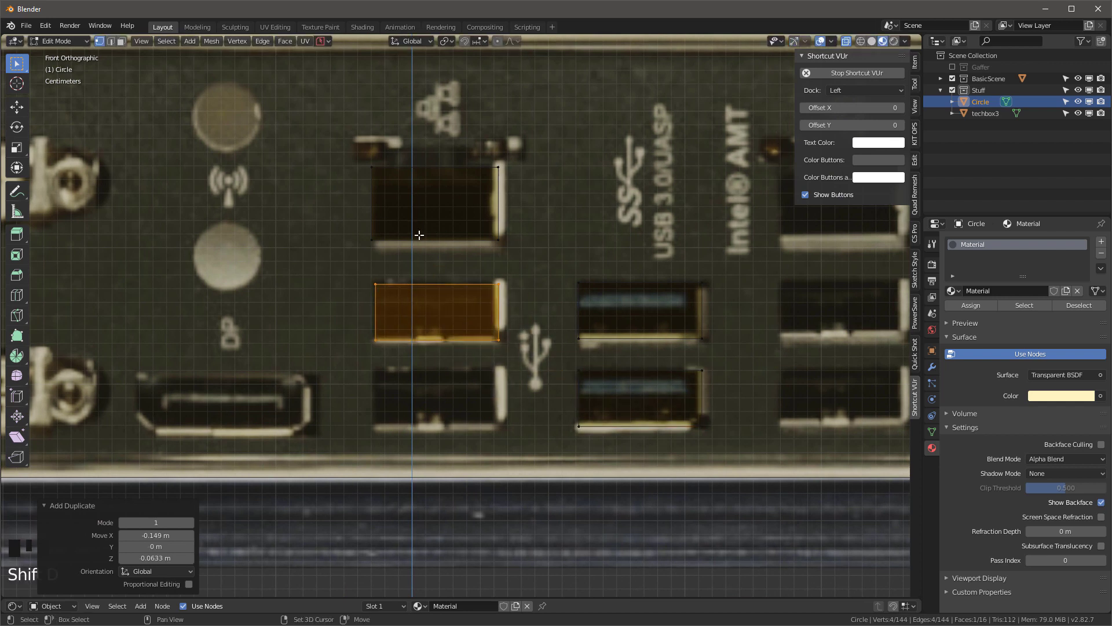
key("shift+d")
left_click(441, 316)
Duplicate the lower-left USB rectangle in place and shrink it into a thin horizontal strip in the upper part of the port
key("shift+d")
right_click(513, 329)
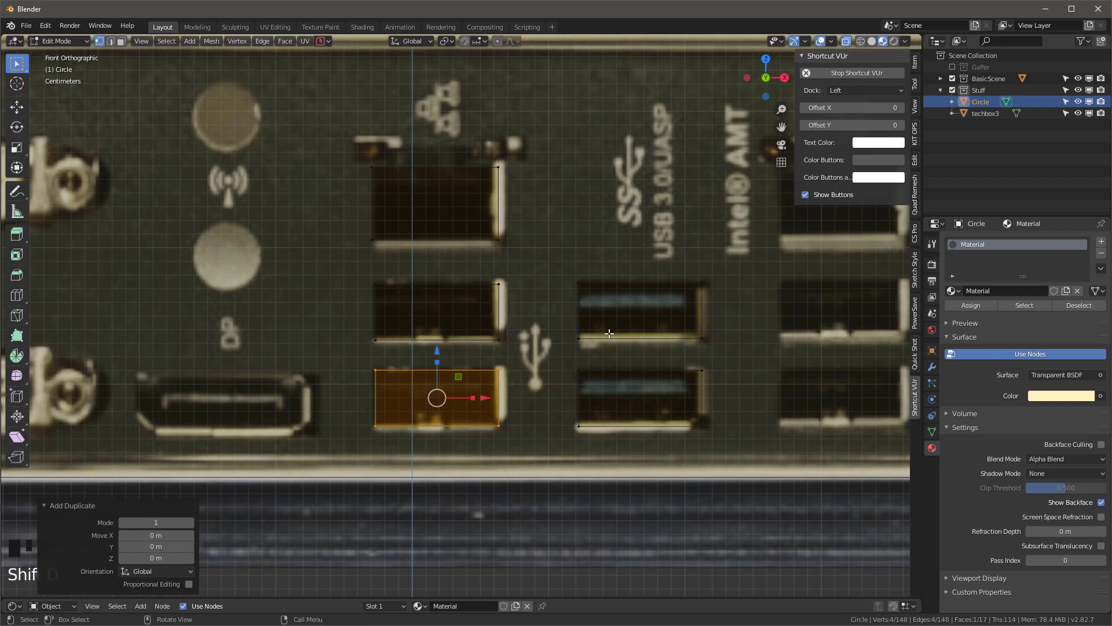
key("s")
left_click(556, 332)
mouse_move(438, 363)
left_mouse_down()
mouse_move(438, 383)
mouse_move(438, 345)
left_mouse_up()
left_click_drag(438, 356, 438, 364)
left_click_drag(484, 391, 482, 392)
mouse_move(436, 342)
left_mouse_down()
mouse_move(436, 326)
mouse_move(436, 341)
left_mouse_up()
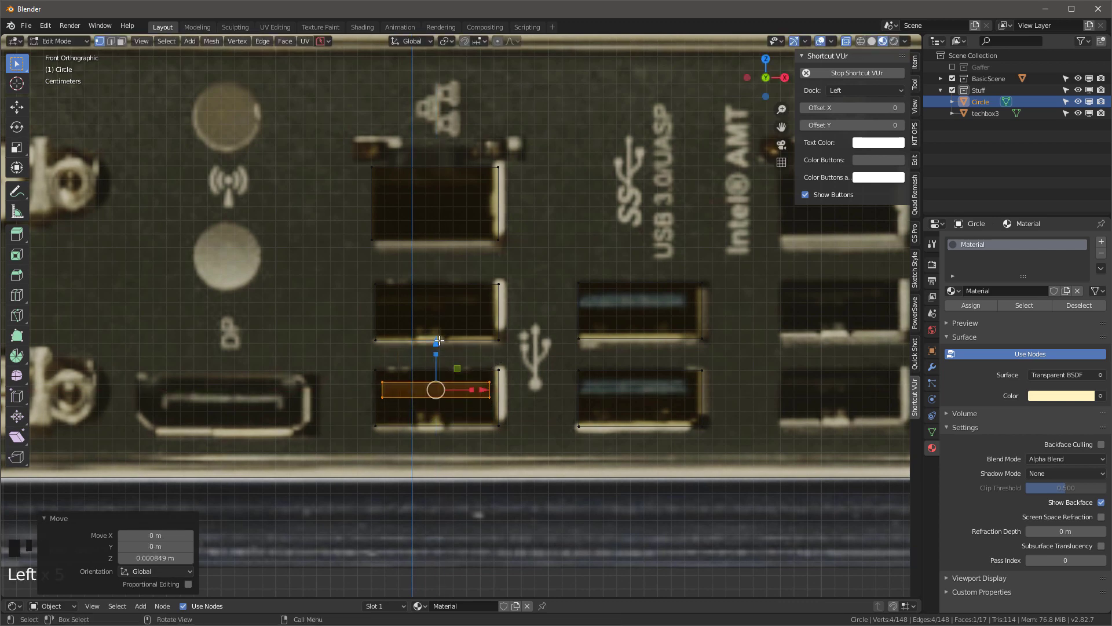
Duplicate the thin strip about 0.064 m up the Z axis into the upper-left USB port
key("shift+d")
key("z")
left_click_drag(425, 277, 414, 261)
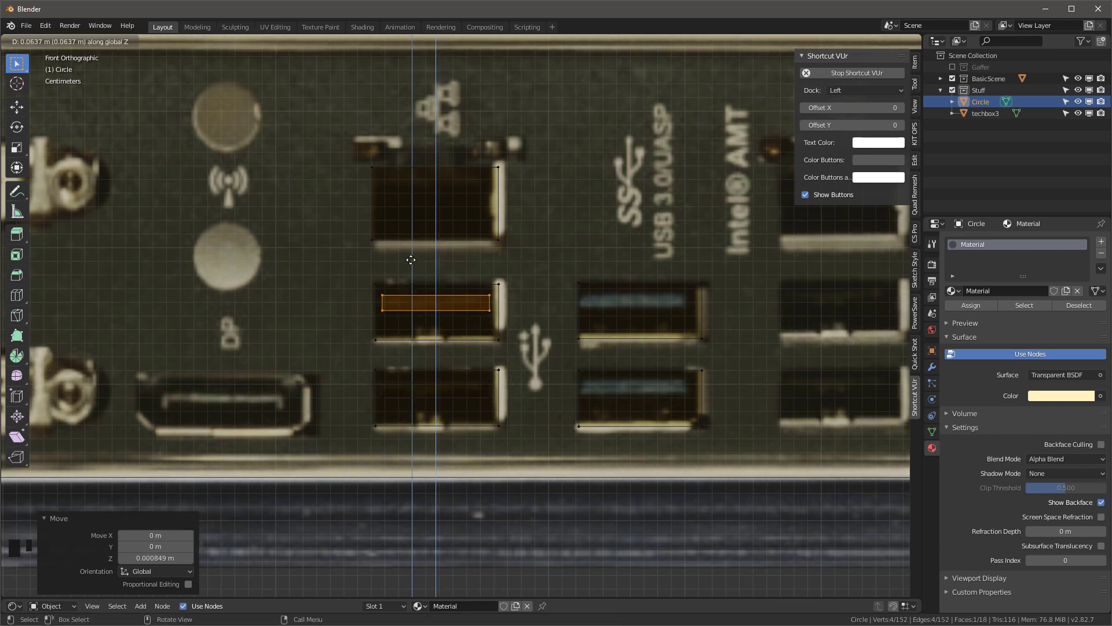
left_click(412, 259)
Duplicate the strip 0.146 m along X into the upper blue USB port, then down the Z axis into the lower blue one
key("shift+d")
key("x")
left_click(629, 299)
key("shift+d")
key("z")
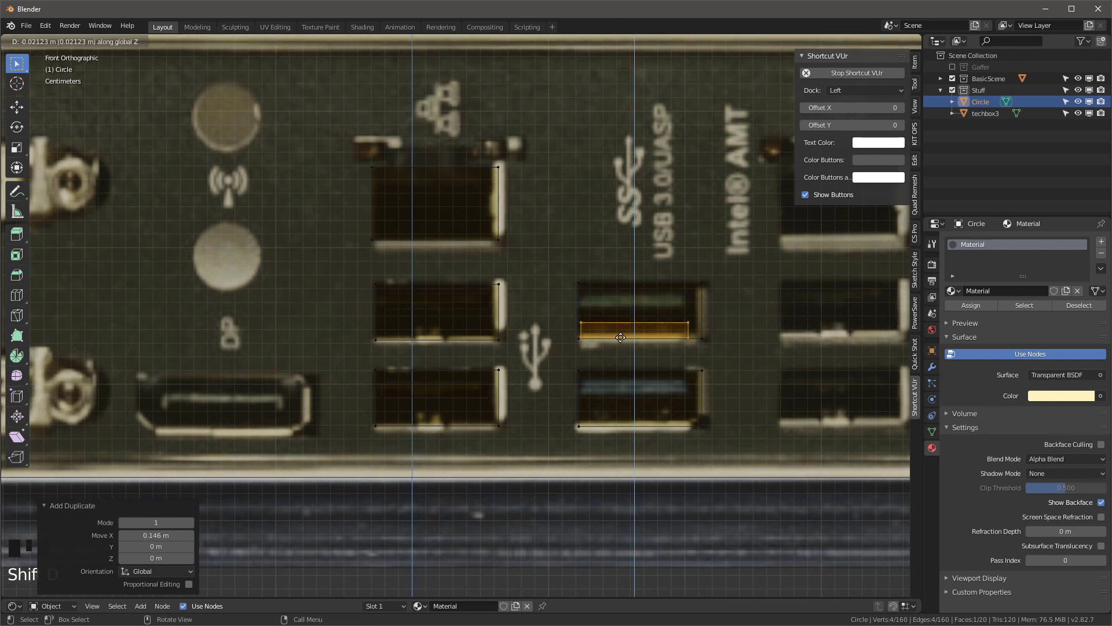
left_click(623, 392)
Duplicate the two central USB rectangles with their inner strips along X onto the USB pair below the other Ethernet port
scroll(578, 327, "down", 3)
left_click_drag(566, 296, 660, 406)
scroll(663, 348, "up", 2)
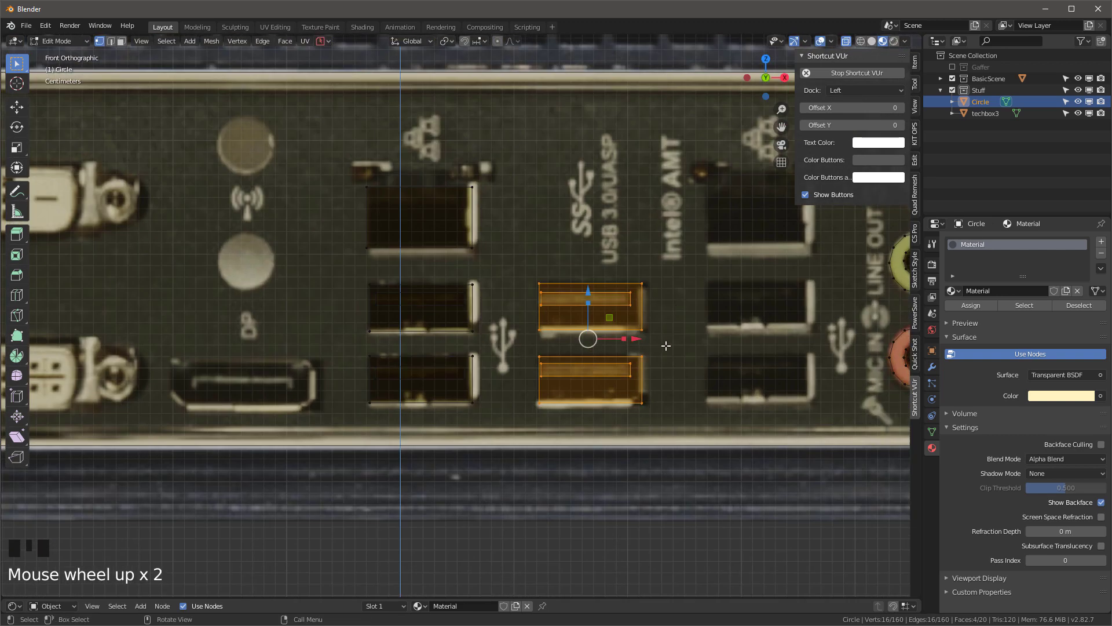
middle_click_drag(667, 346, 541, 330, "shift")
key("shift+d")
key("x")
left_click(710, 306)
Duplicate the Ethernet rectangle 0.3 m along X onto the second Ethernet port
left_click_drag(225, 161, 362, 241)
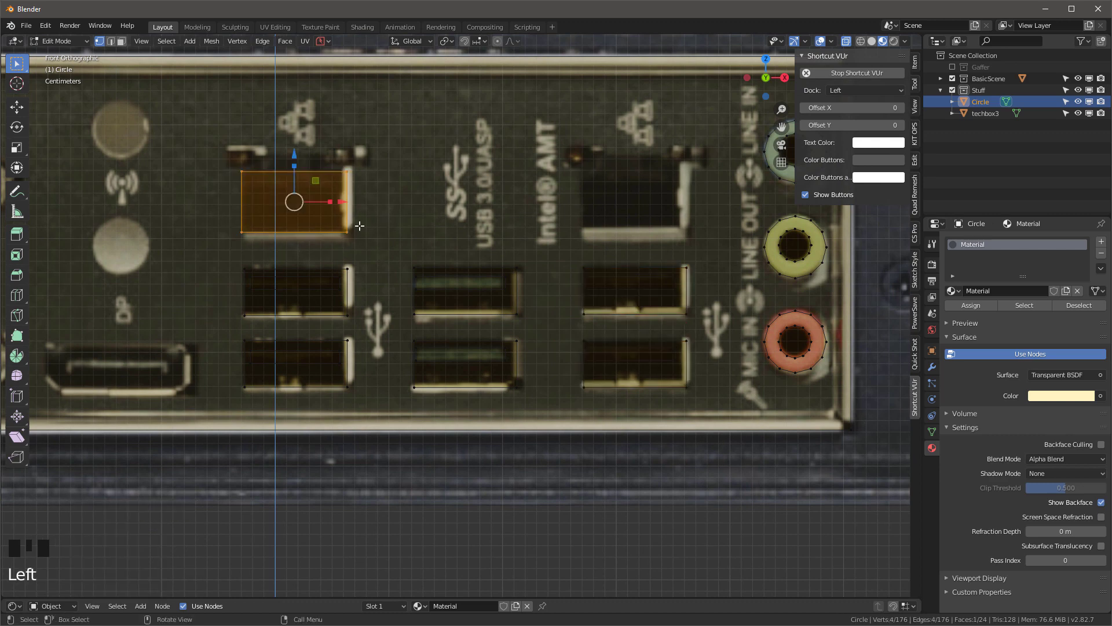
key("shift+d")
key("x")
left_click(690, 228)
scroll(579, 290, "down", 2)
scroll(468, 337, "up", 1)
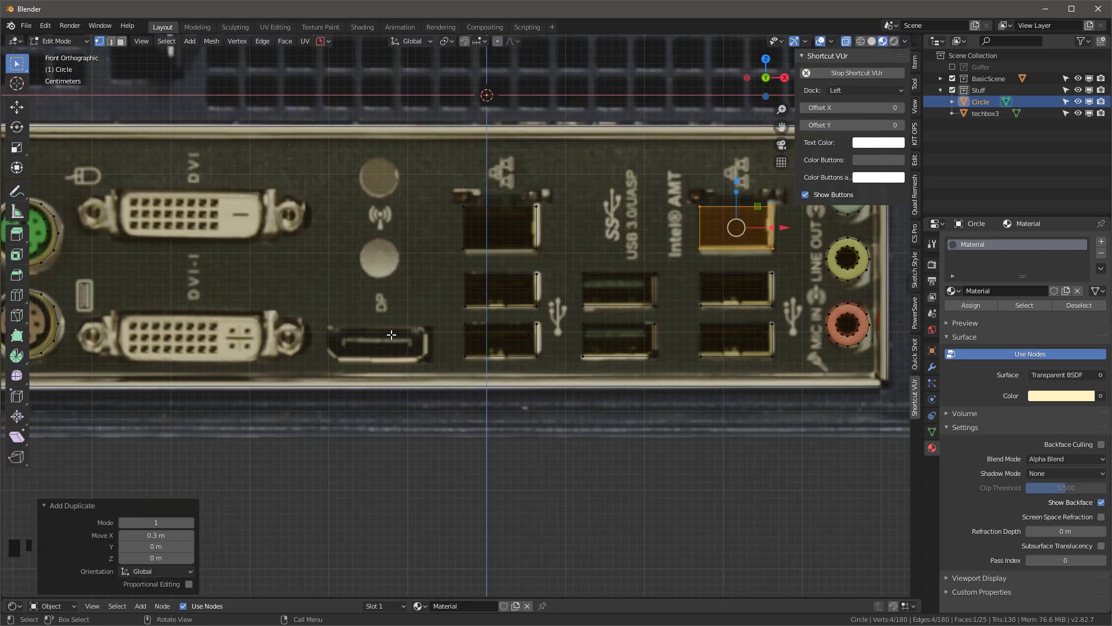
Duplicate a USB rectangle onto the DP port and stretch its right edge to match the port's full width
scroll(392, 334, "up", 3)
left_click(533, 228)
key("ctrl+l")
key("shift+d")
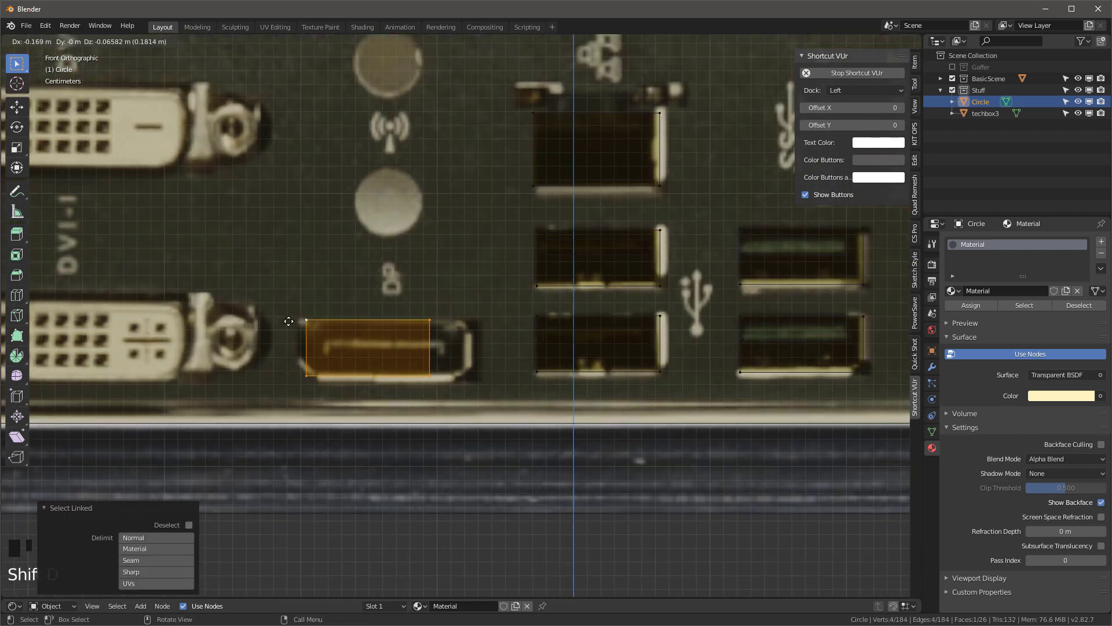
left_click(283, 322)
left_click_drag(413, 304, 445, 392)
left_click_drag(477, 351, 519, 352)
Subdivide the bottom edge of the DP port rectangle with 4 cuts
left_click(461, 377)
right_click(462, 379)
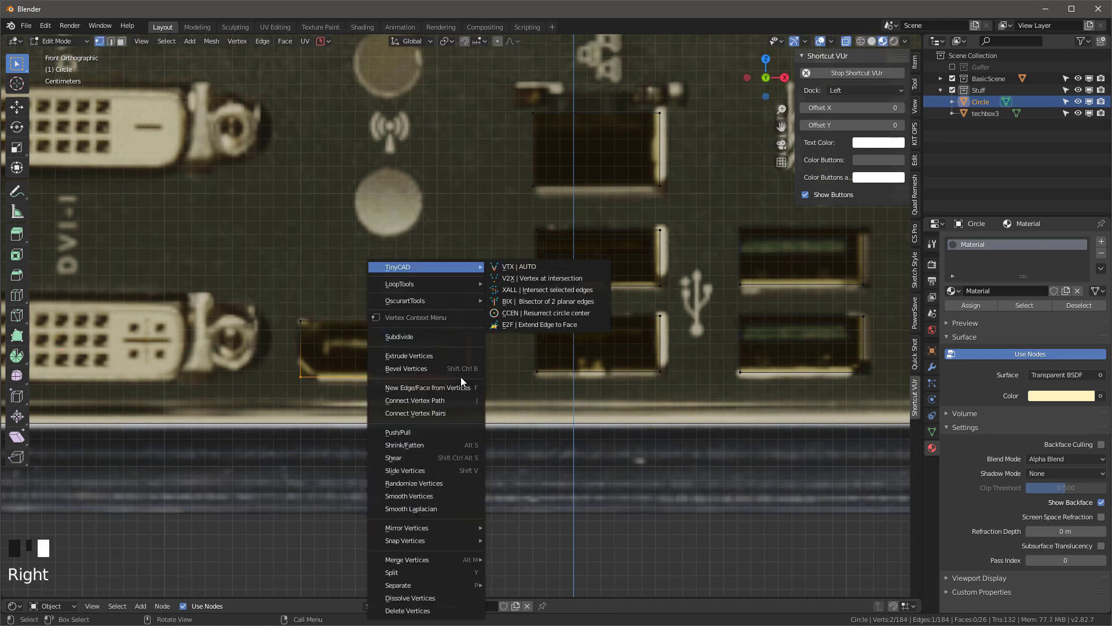
left_click(400, 266)
left_click(191, 507)
left_click(190, 508)
left_click(191, 507)
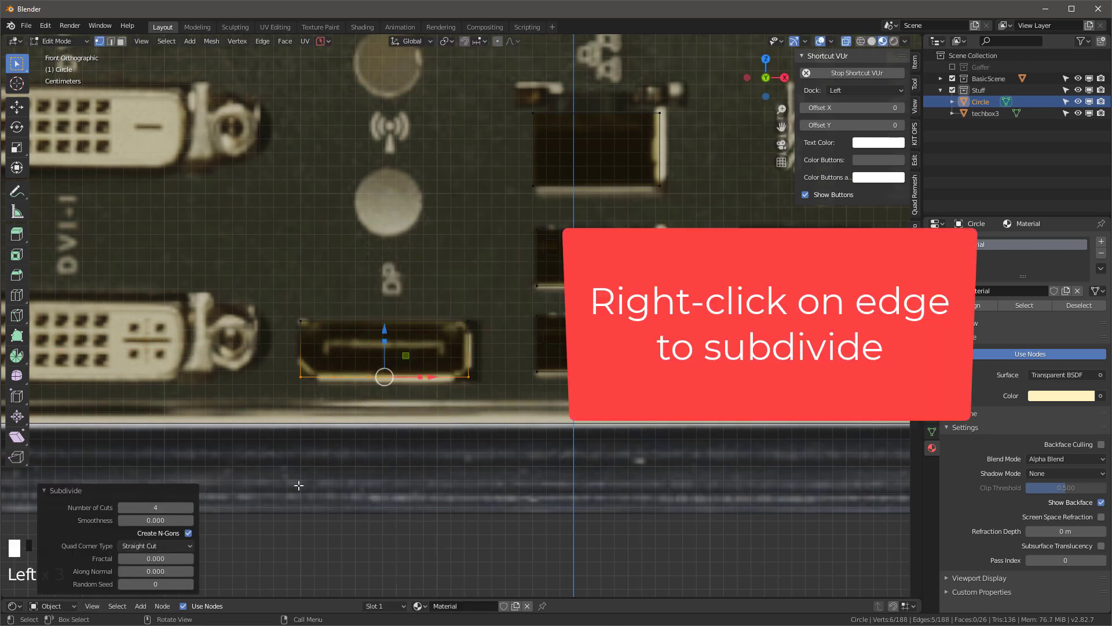
Reposition the DP port's lower vertices to form its angled corners, scaling the outer pair of cut points apart
left_click_drag(370, 391, 451, 398)
left_click_drag(384, 329, 384, 335)
left_click_drag(284, 358, 481, 381)
mouse_move(384, 327)
left_mouse_down()
mouse_move(382, 310)
mouse_move(385, 324)
left_mouse_up()
left_click(335, 383)
left_click(435, 383, "shift")
key("s")
left_click(439, 374)
Dissolve the two surplus middle vertices on the DP port's bottom edge
left_click_drag(353, 398, 407, 365)
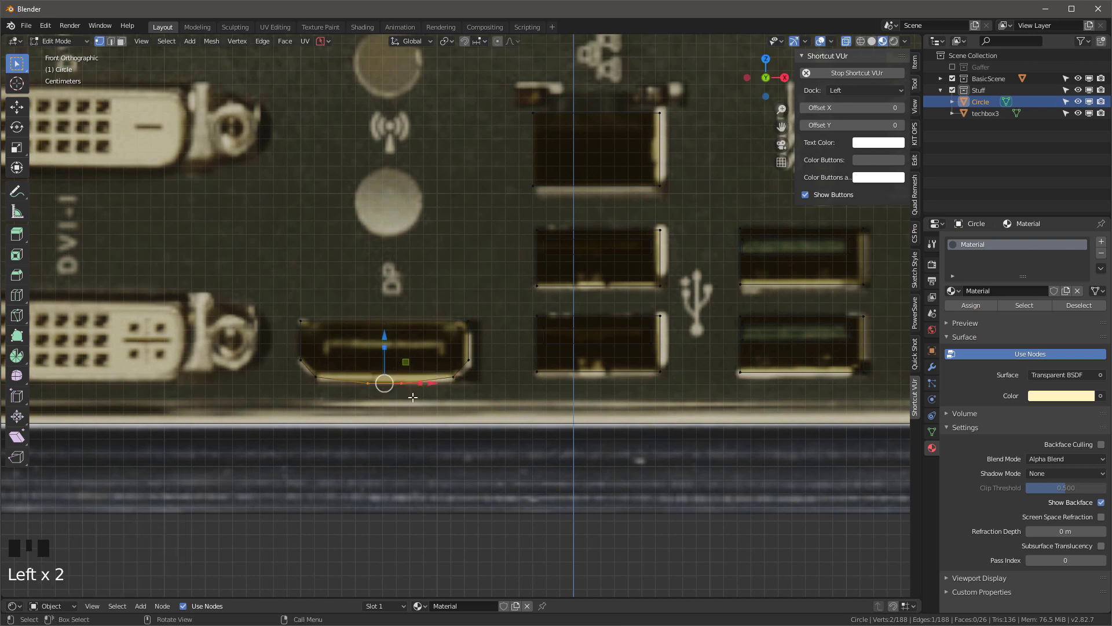
key("x")
left_click(403, 396)
key("x")
left_click(336, 459)
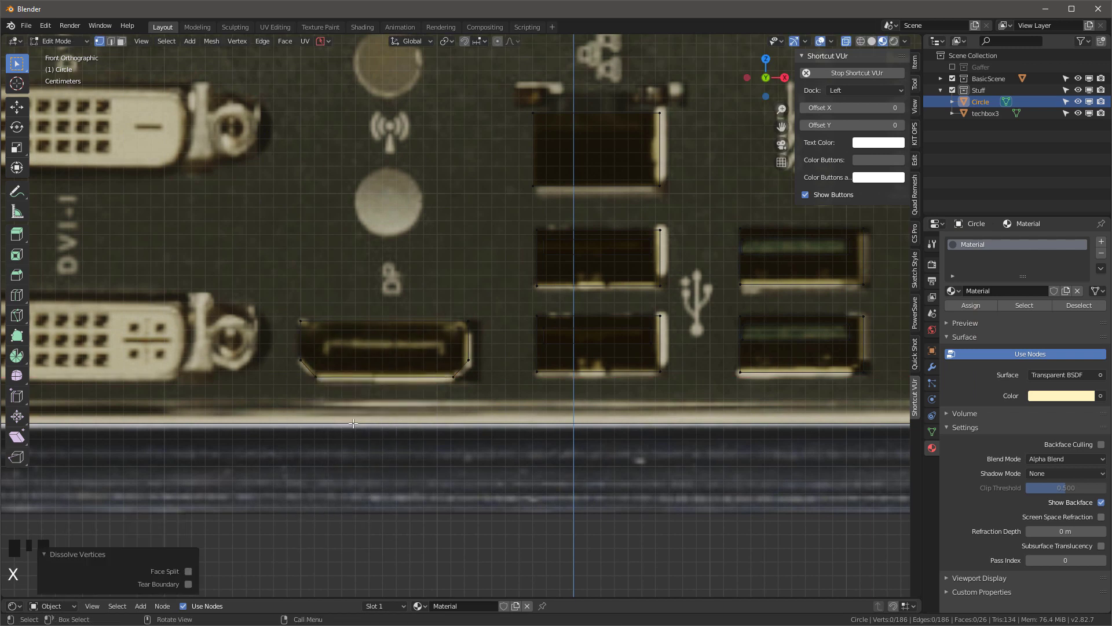
Duplicate a thin USB strip into the DP port and extend its right edge 0.00934 m along X
left_click(620, 329)
key("l")
key("shift+d")
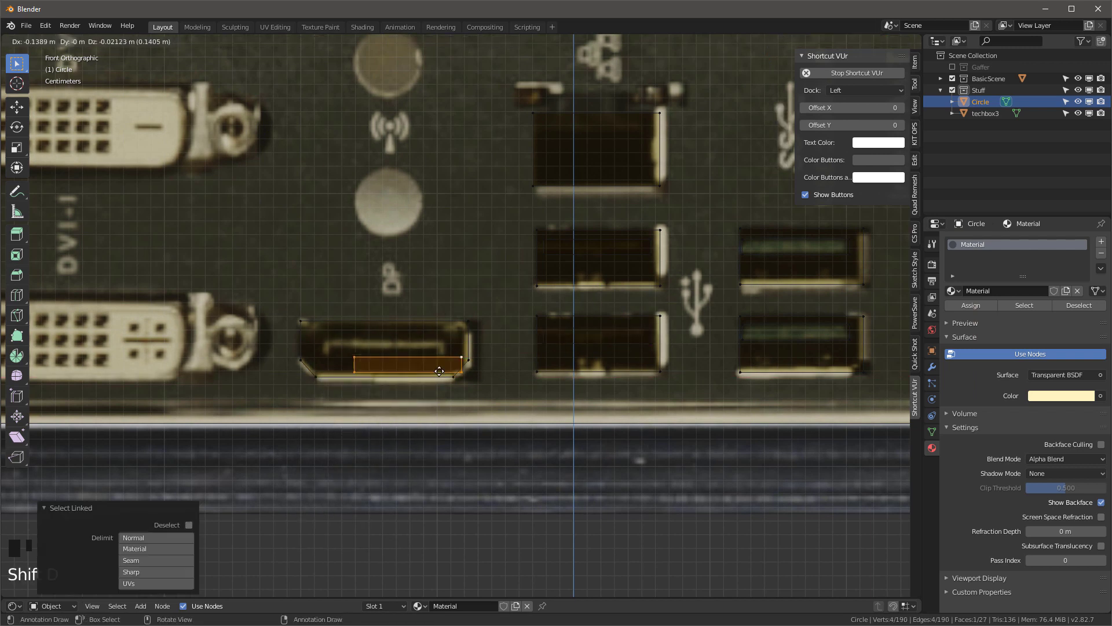
left_click(410, 358)
left_click_drag(446, 367, 420, 331)
left_click_drag(478, 351, 490, 353)
scroll(486, 249, "down", 3)
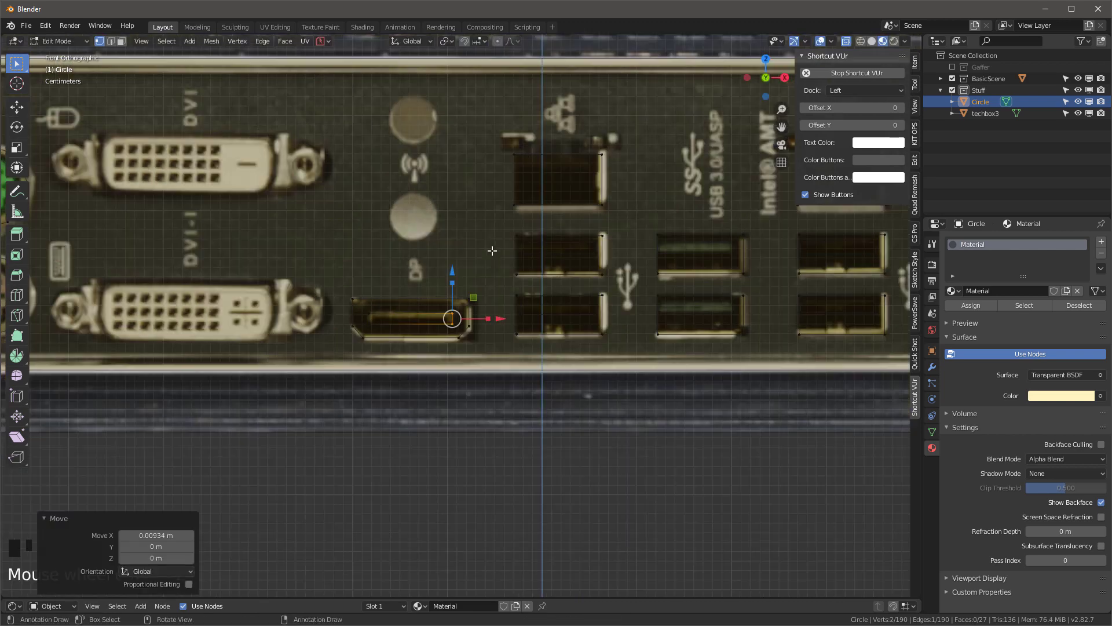
Duplicate the LINE IN jack's inner circle onto the blank slot cover above the port panel, offset -0.232 m X and 0.321 m Z
scroll(332, 261, "up", 1)
scroll(354, 262, "down", 6)
middle_click_drag(360, 264, 495, 376, "shift")
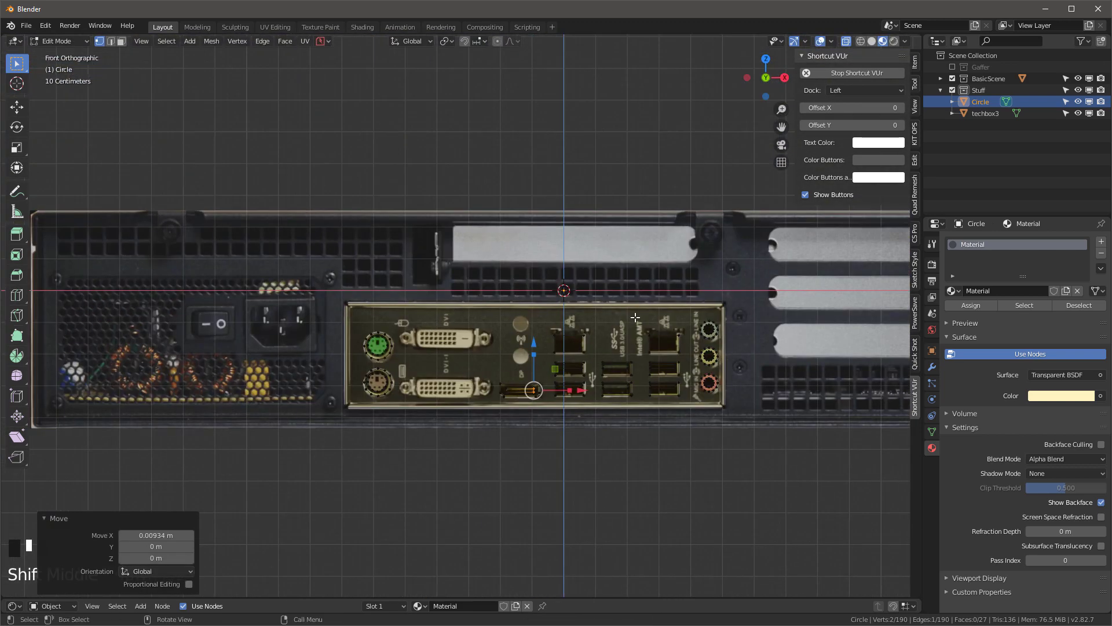
scroll(642, 297, "up", 4)
left_click(783, 346)
key("l")
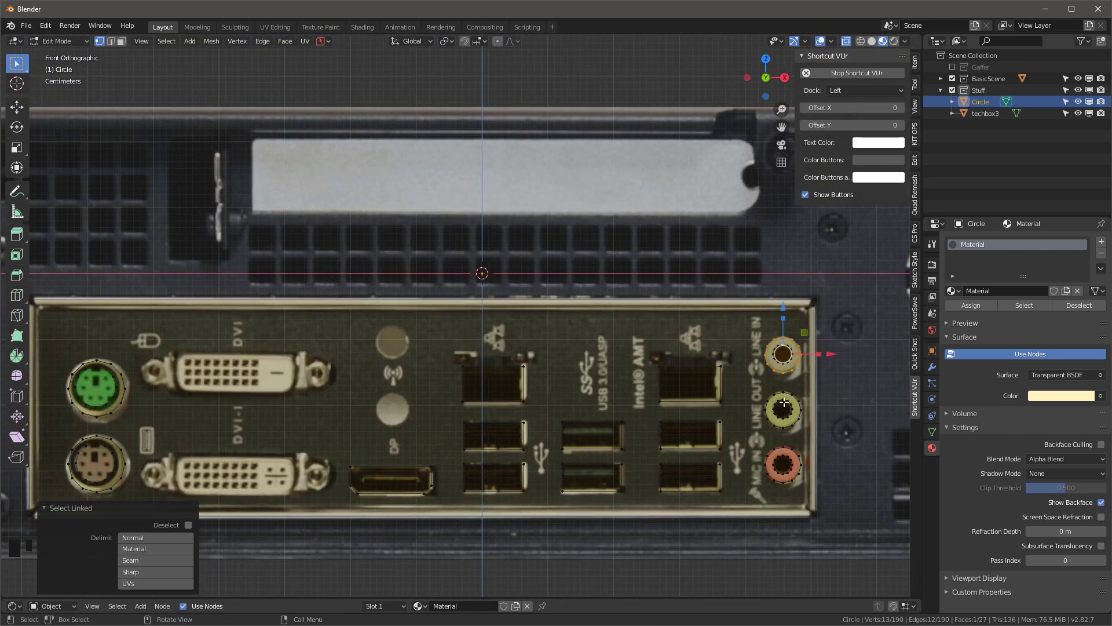
key("shift+d")
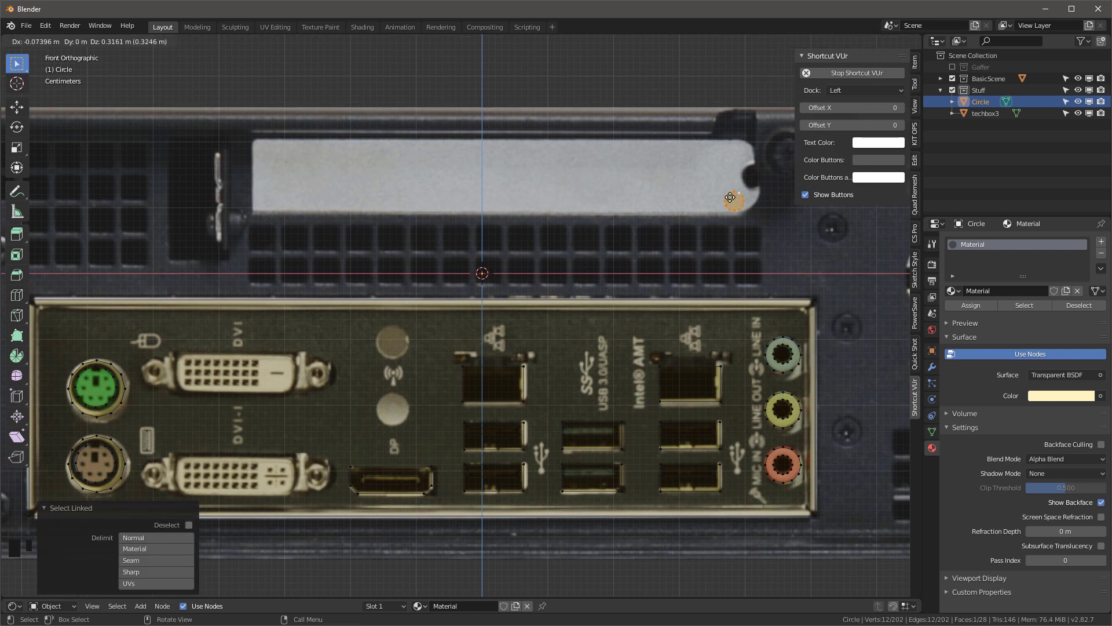
left_click(627, 205)
scroll(640, 219, "down", 4)
middle_click_drag(704, 215, 574, 225, "shift")
scroll(575, 224, "up", 4)
scroll(503, 230, "down", 4)
middle_click_drag(504, 230, 461, 244, "shift")
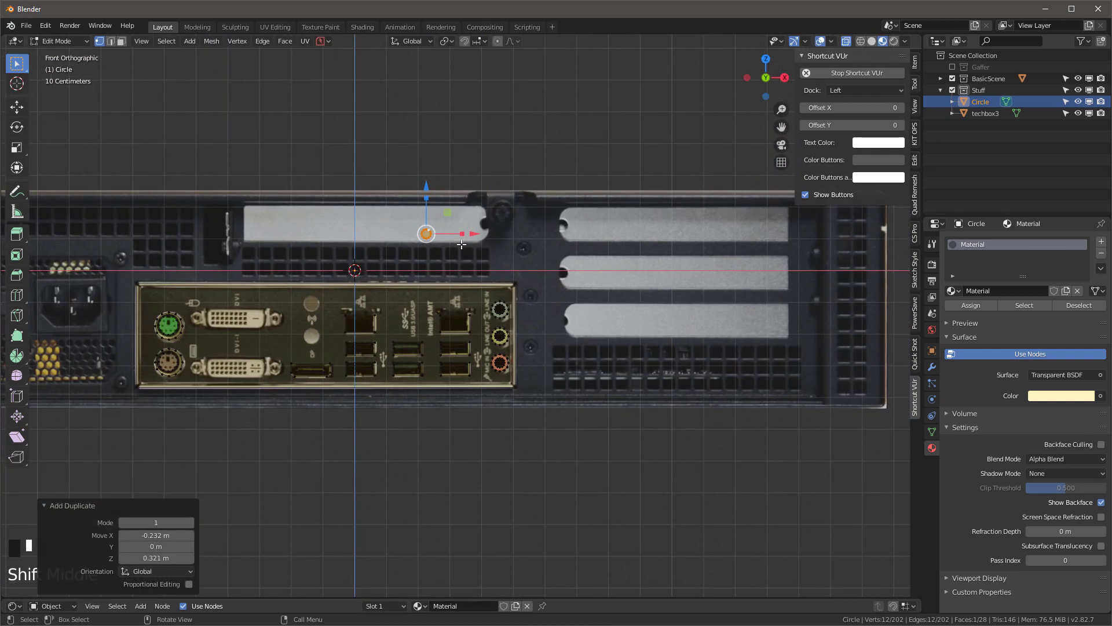
Move the circle copy onto the notch of the top cover in the three-slot stack and scale it by 1.263
scroll(712, 283, "up", 3)
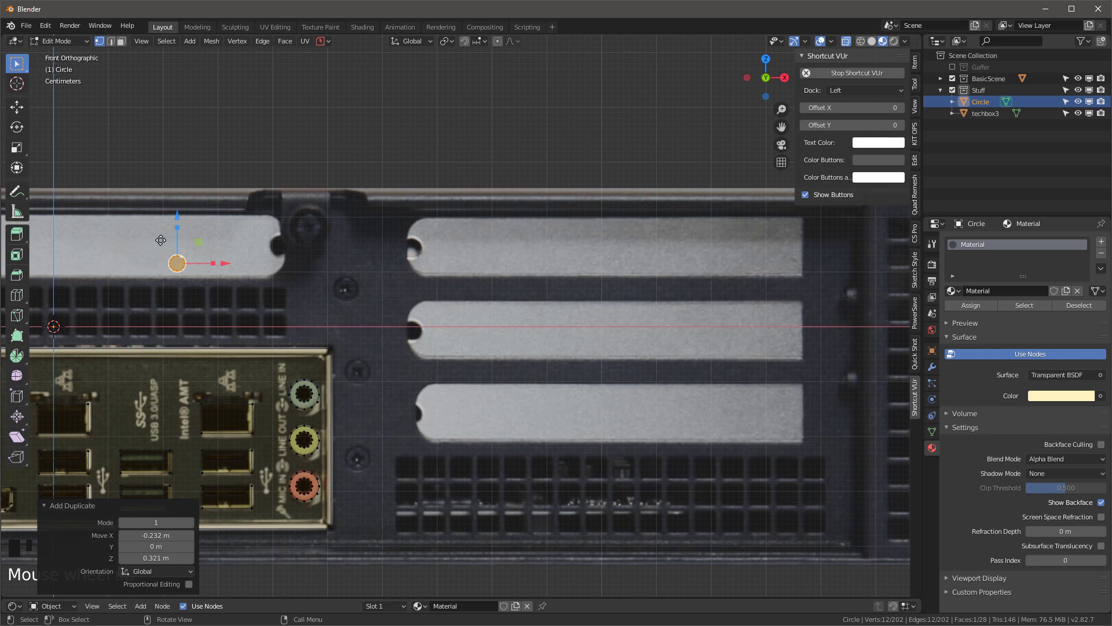
key("g")
left_click(391, 225)
scroll(394, 232, "up", 2)
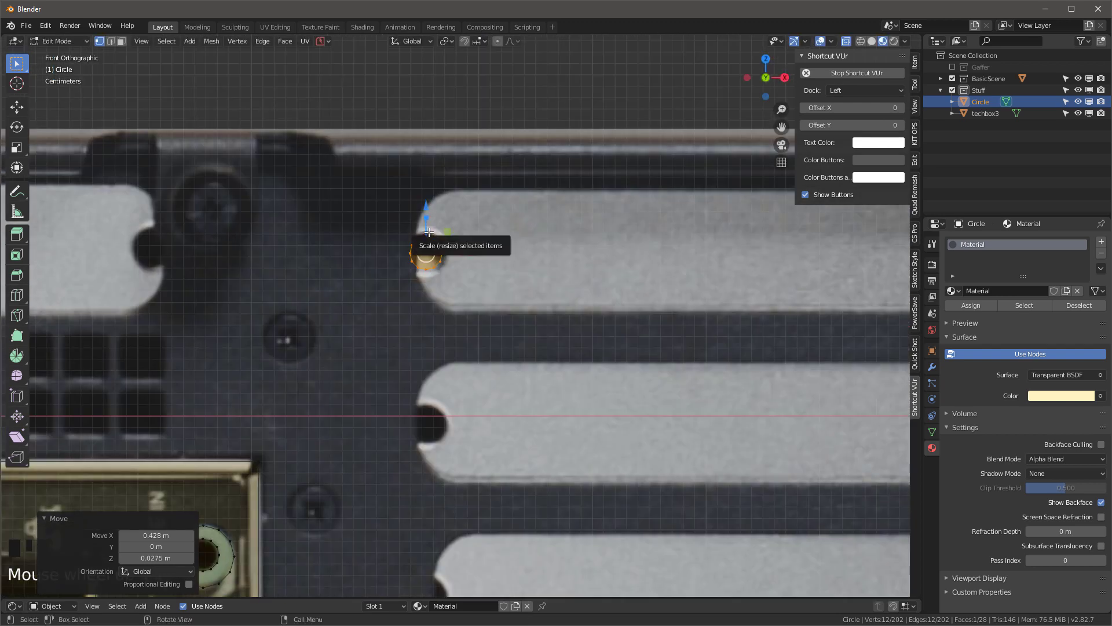
key("s")
left_click(416, 253)
scroll(417, 255, "down", 2)
middle_click_drag(621, 301, 489, 337, "shift")
scroll(382, 275, "up", 4)
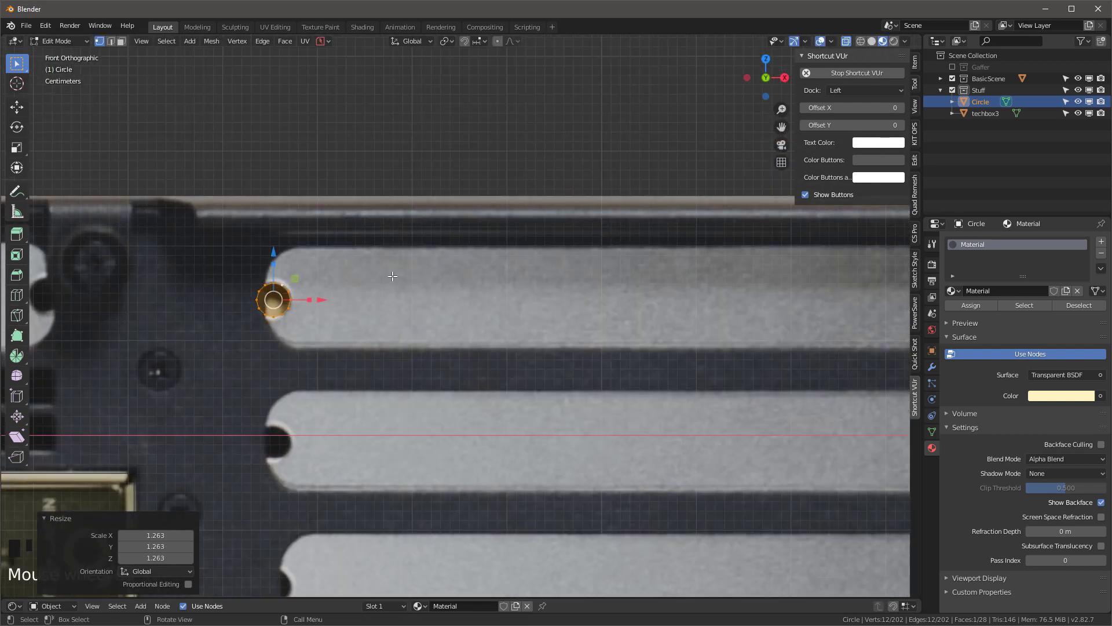
Extrude a vertex from the notch circle 0.0389 m up Z, then 0.721 m along X across the slot cover's top edge
left_click(234, 289)
key("e")
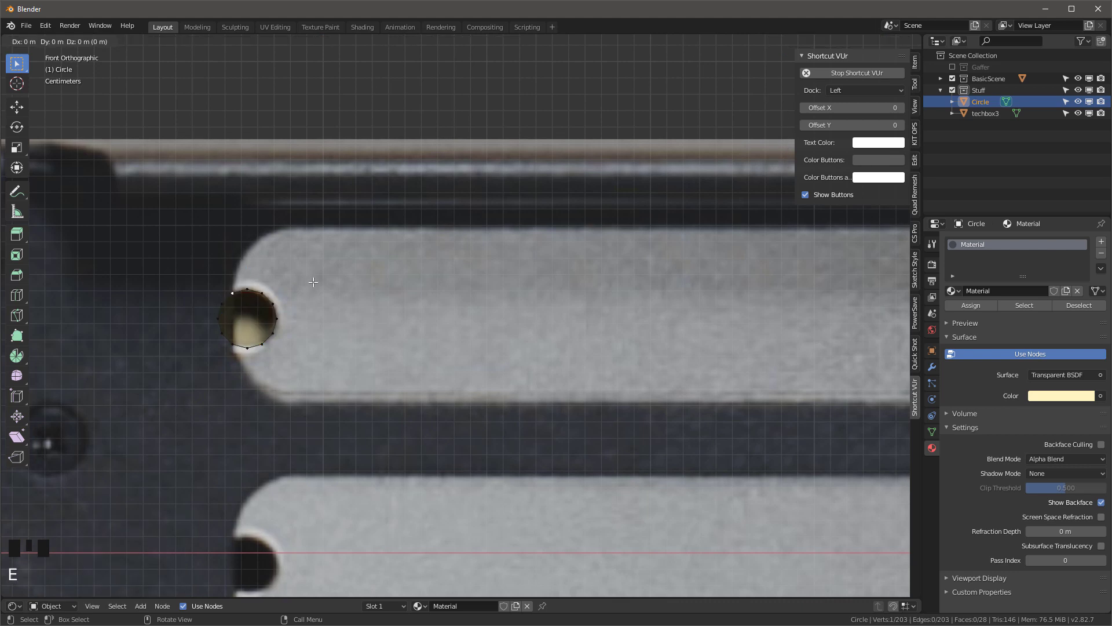
left_click(345, 218)
scroll(345, 218, "down", 3)
key("e")
key("x")
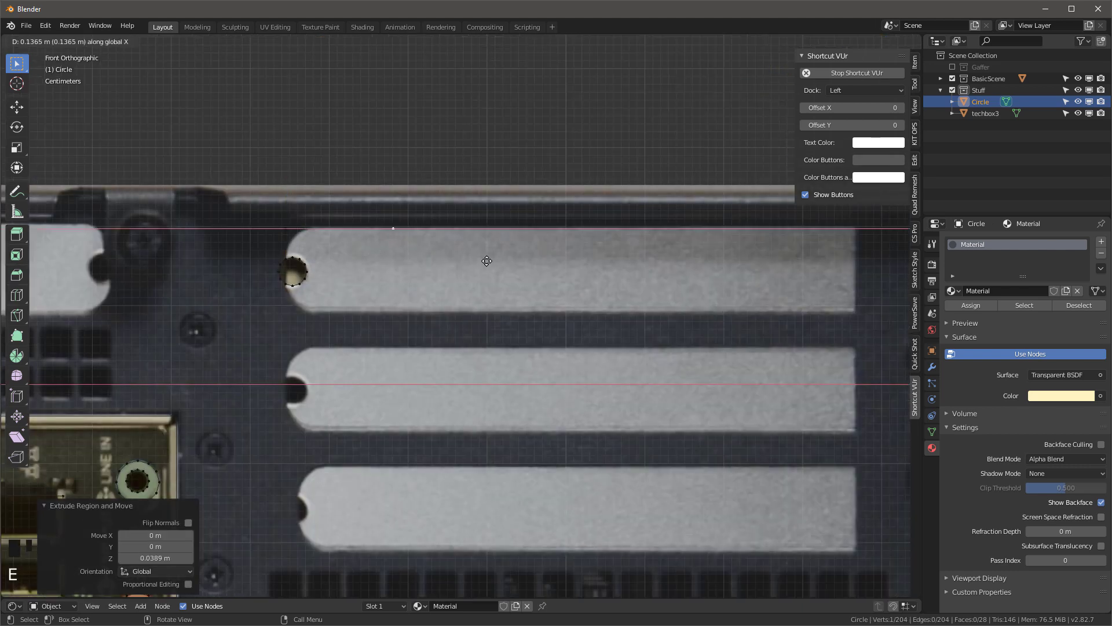
left_click(24, 315)
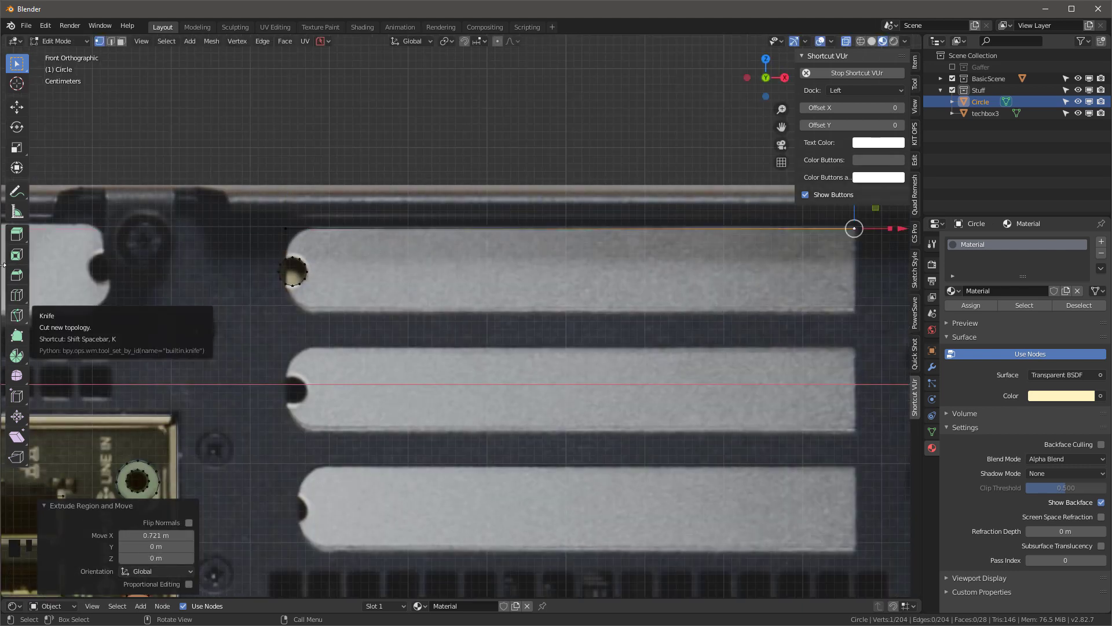
Extrude the outline -0.103 m along Z and -0.72 m along X, and close it with an edge to the notch circle
key("e")
key("z")
left_click(12, 399)
key("e")
key("x")
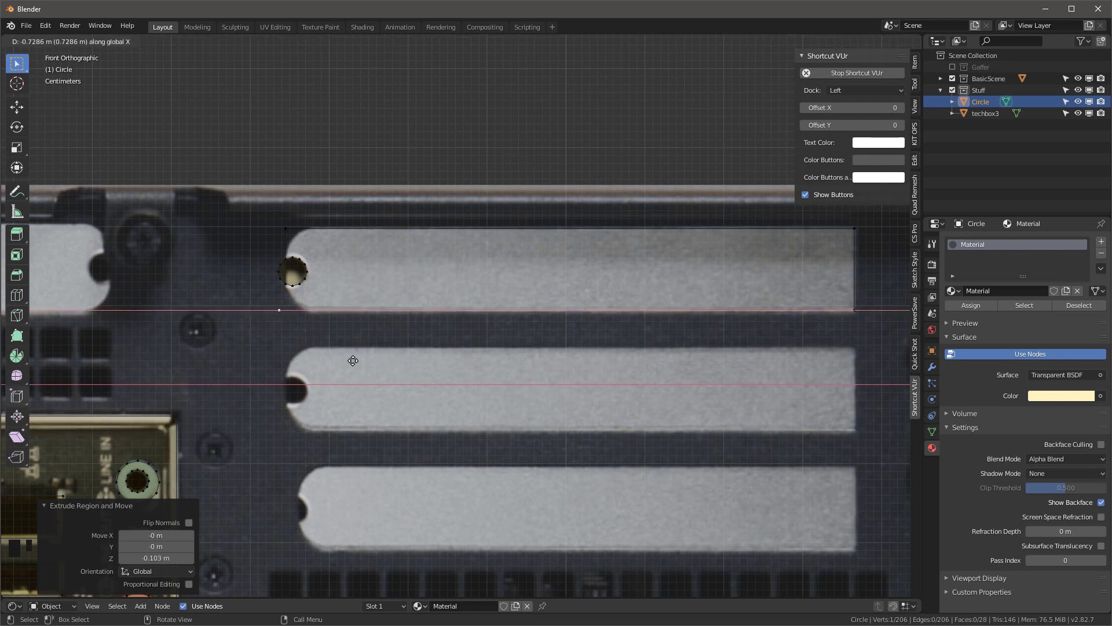
left_click(360, 298)
scroll(286, 283, "up", 5)
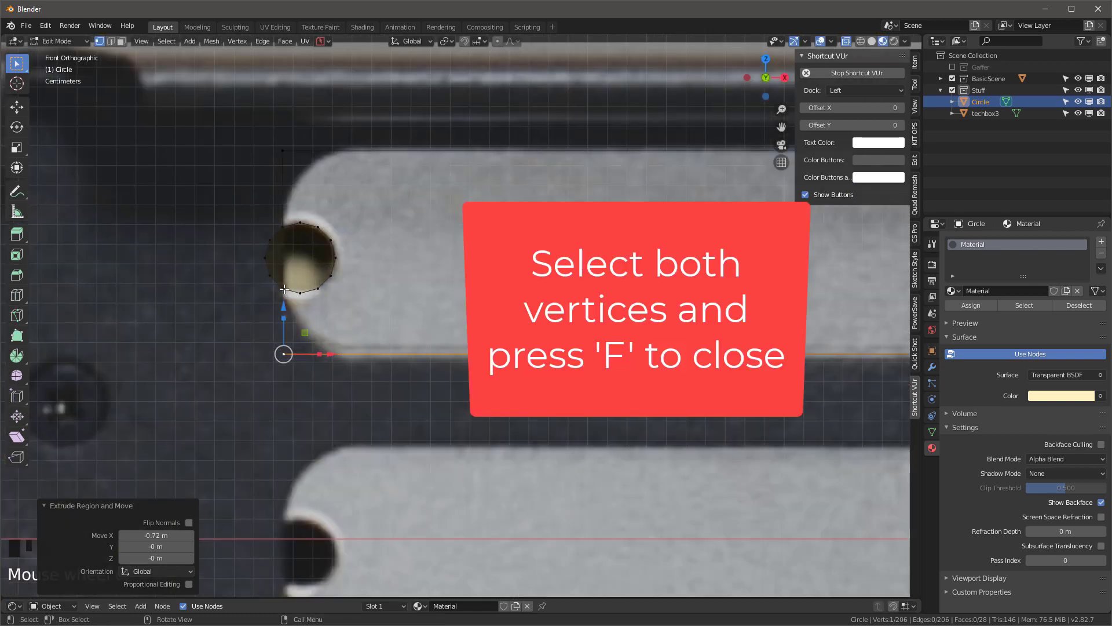
left_click(283, 289, "shift")
key("f")
Delete the notch circle's vertices outside the slot cover and fill the closed outline with a face
scroll(318, 302, "down", 1)
scroll(266, 253, "up", 3)
left_click(266, 278)
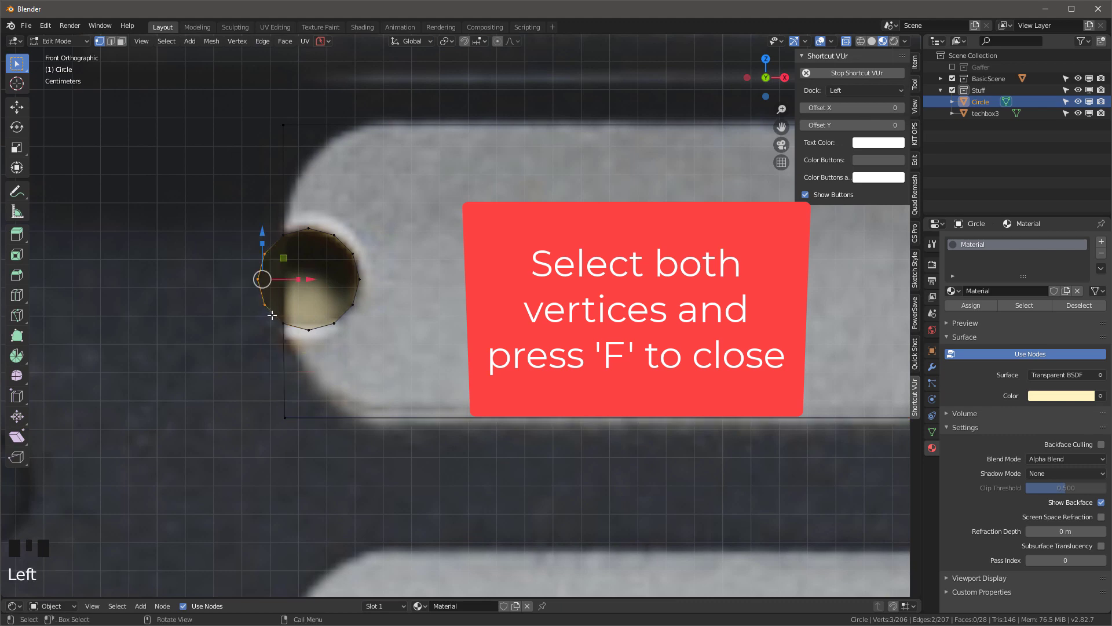
left_click(311, 239)
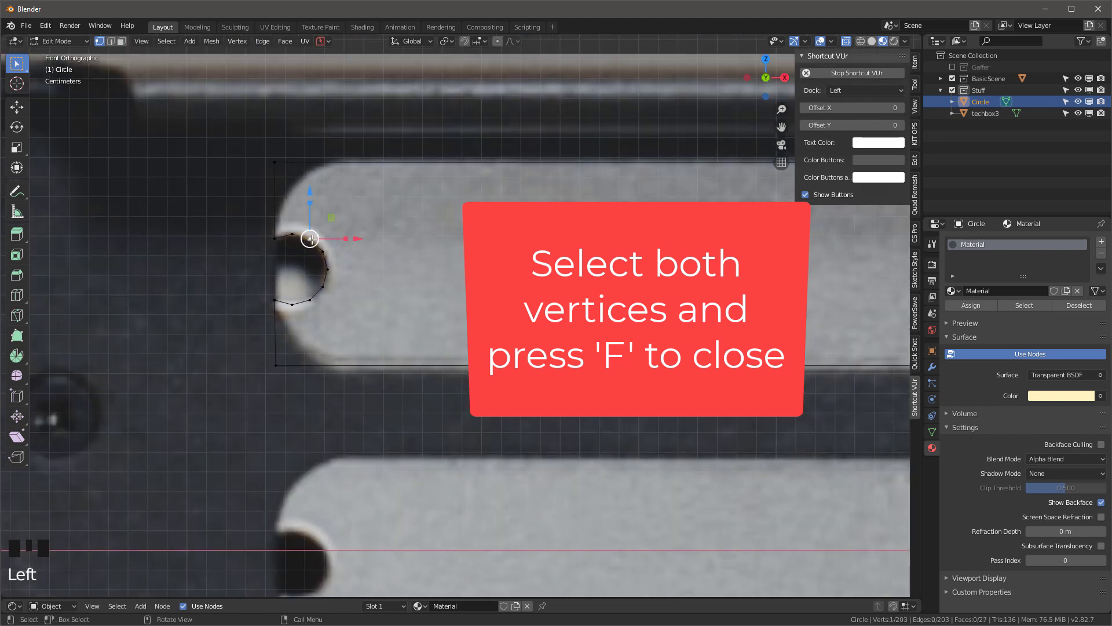
key("f")
scroll(305, 249, "up", 2)
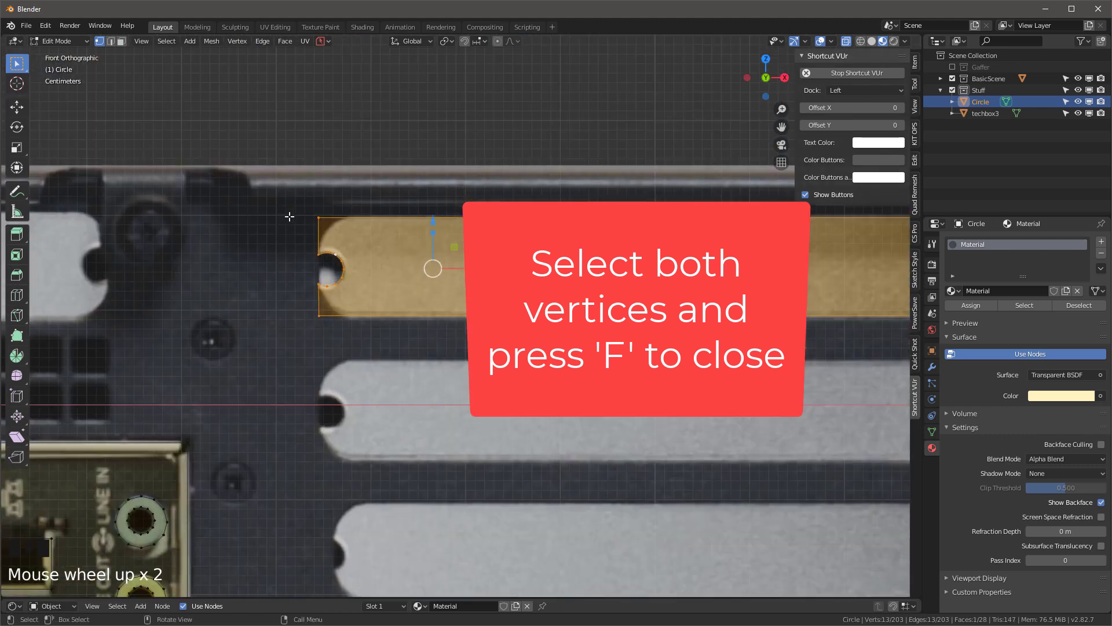
Round the slot cover's two left corners with a vertex-only bevel of 0.0304 m and 4 segments
left_click(318, 218)
left_click(319, 316, "shift")
key("ctrl+b")
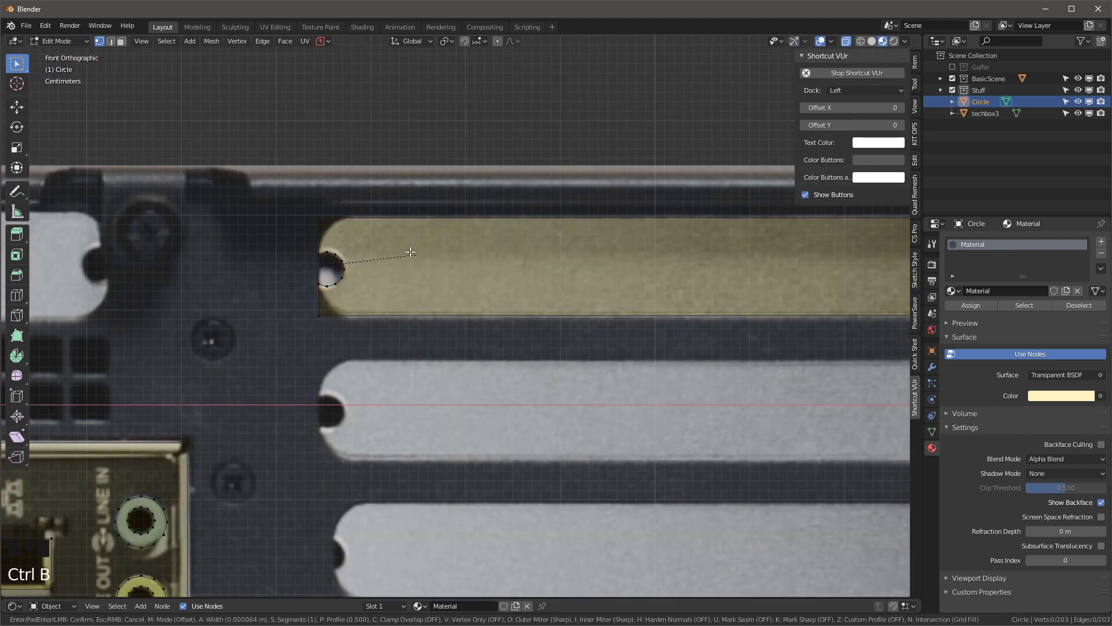
right_click(404, 254)
key("ctrl+shift+b")
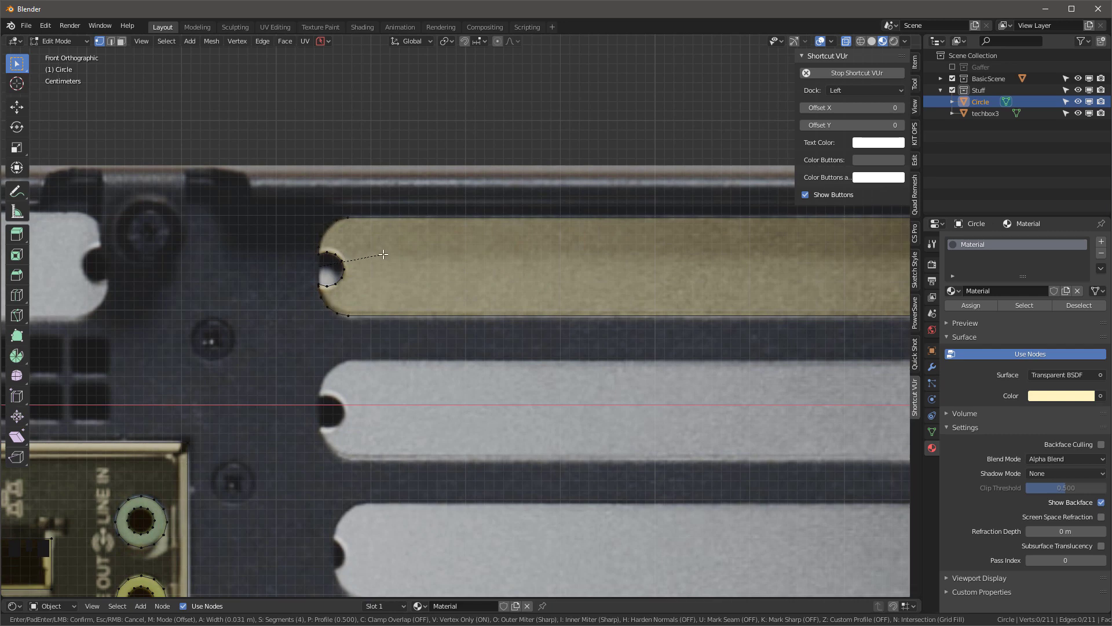
left_click(383, 253)
scroll(322, 289, "up", 5)
Dissolve the surplus vertex where the lower rounded corner meets the notch
left_click(322, 281)
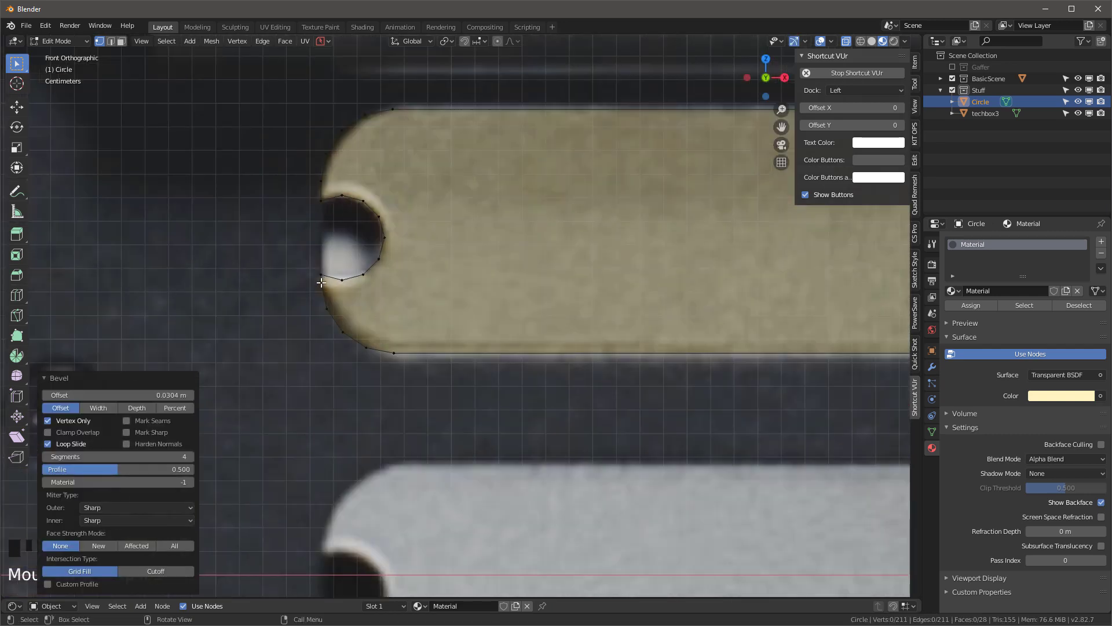
key("x")
left_click(306, 347)
Duplicate the slot cover -0.151 m along Z onto the middle slot, then duplicate that copy down Z onto the lowest slot
scroll(347, 185, "up", 3)
scroll(365, 188, "down", 8)
middle_click_drag(355, 160, 273, 227, "shift")
scroll(273, 227, "down", 3)
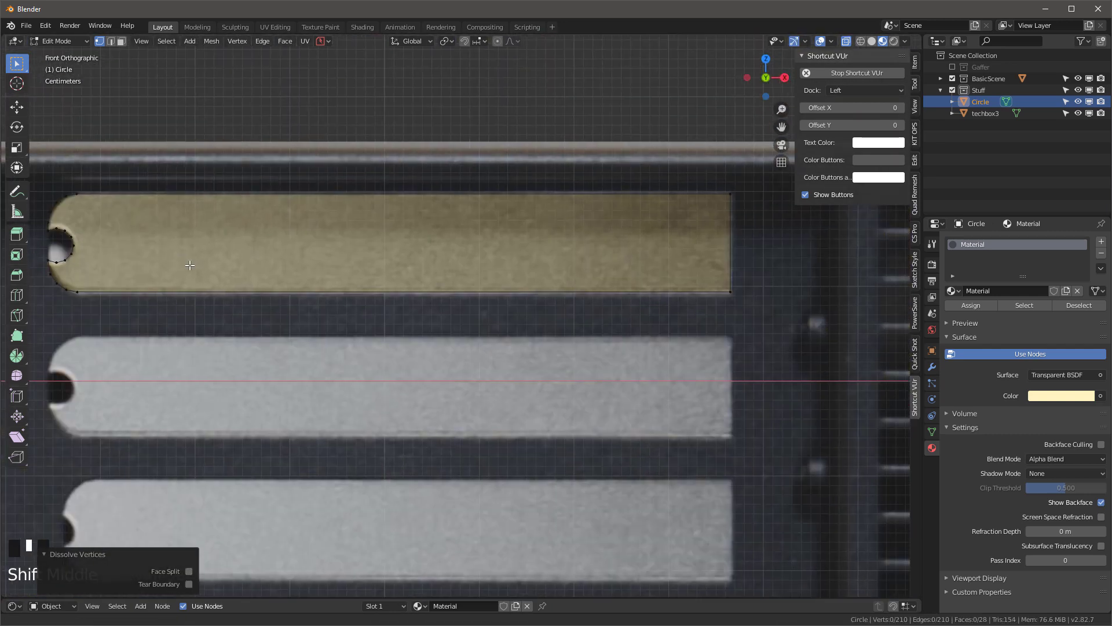
key("l")
key("shift+d")
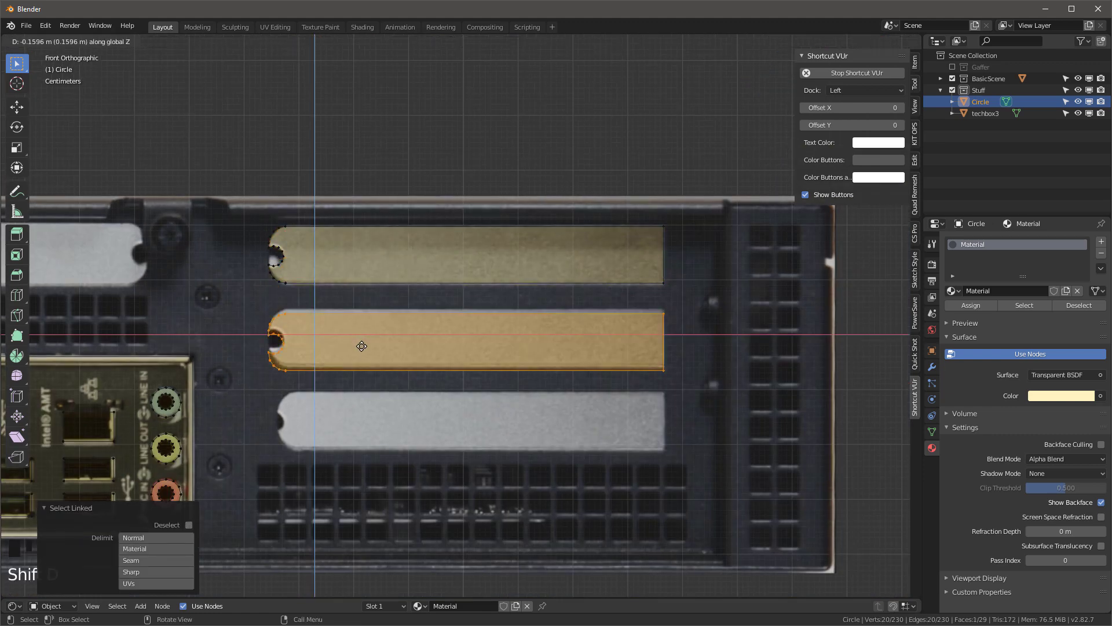
key("z")
left_click(364, 341)
key("shift+d")
key("z")
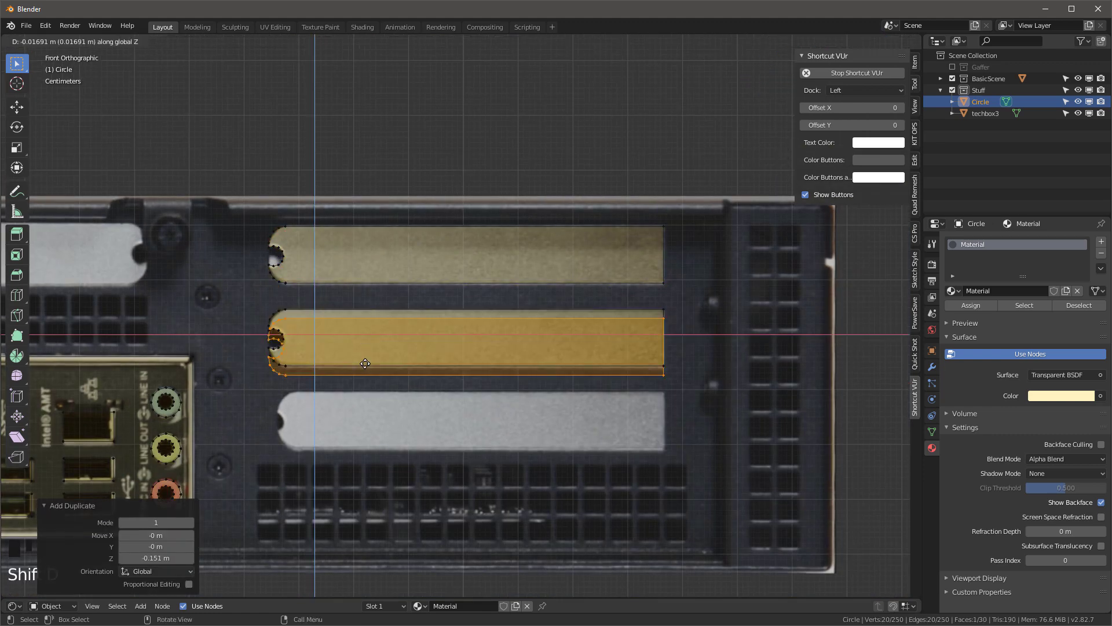
left_click(411, 318)
Shift the middle slot cover's notched end slightly along X to match the image
scroll(288, 434, "up", 3)
scroll(262, 222, "up", 3)
left_click_drag(213, 191, 376, 413)
left_click_drag(323, 297, 332, 298)
left_click(258, 277)
left_click_drag(258, 277, 284, 348)
key("ctrl+z")
Move the lowest slot cover's notched end 0.0174 m along X to match the image
left_click_drag(339, 302, 412, 490)
scroll(314, 346, "down", 4)
scroll(373, 348, "up", 3)
left_click_drag(444, 415, 469, 425)
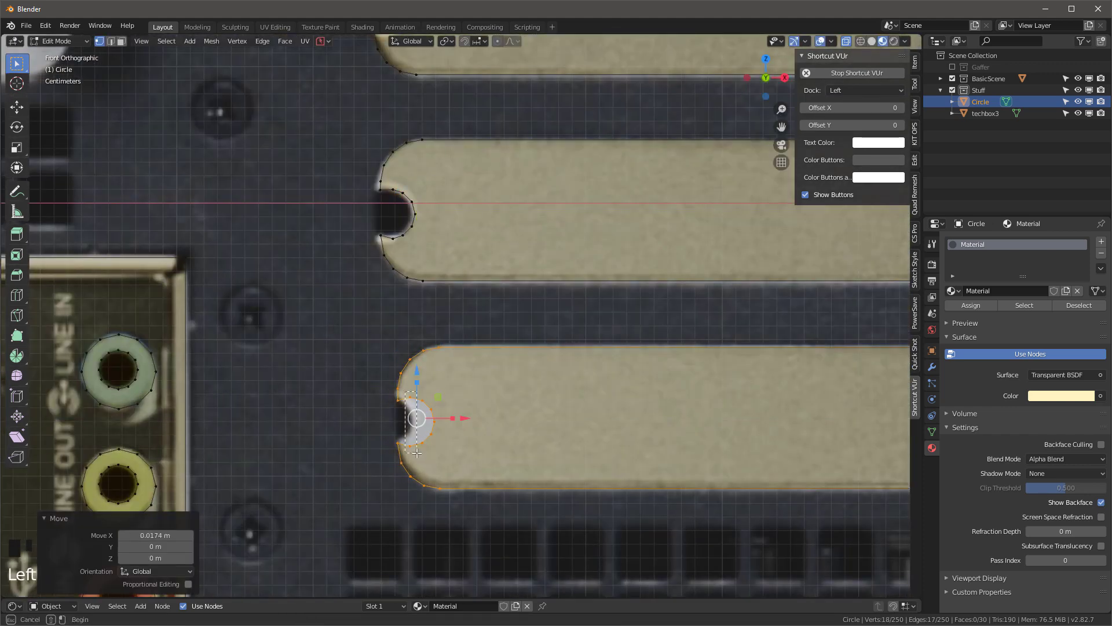
Remove the notch's two outermost vertices on the lowest slot cover and move the remaining notch arc about -0.014 m along X
left_click_drag(416, 453, 417, 454)
key("x")
left_click(446, 383)
left_click_drag(448, 386, 414, 452)
left_click_drag(472, 423, 452, 423)
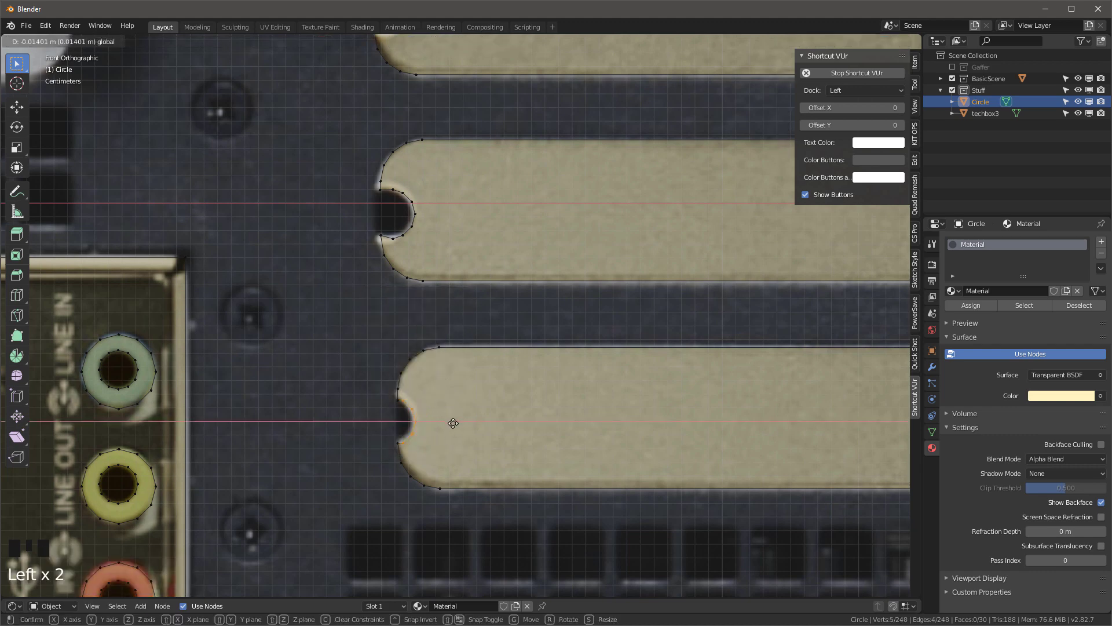
Duplicate the top slot cover to the empty area above the single blank slot and rotate the copy 180°
scroll(350, 385, "down", 6)
middle_click_drag(367, 360, 561, 395, "shift")
left_click(550, 277)
key("l")
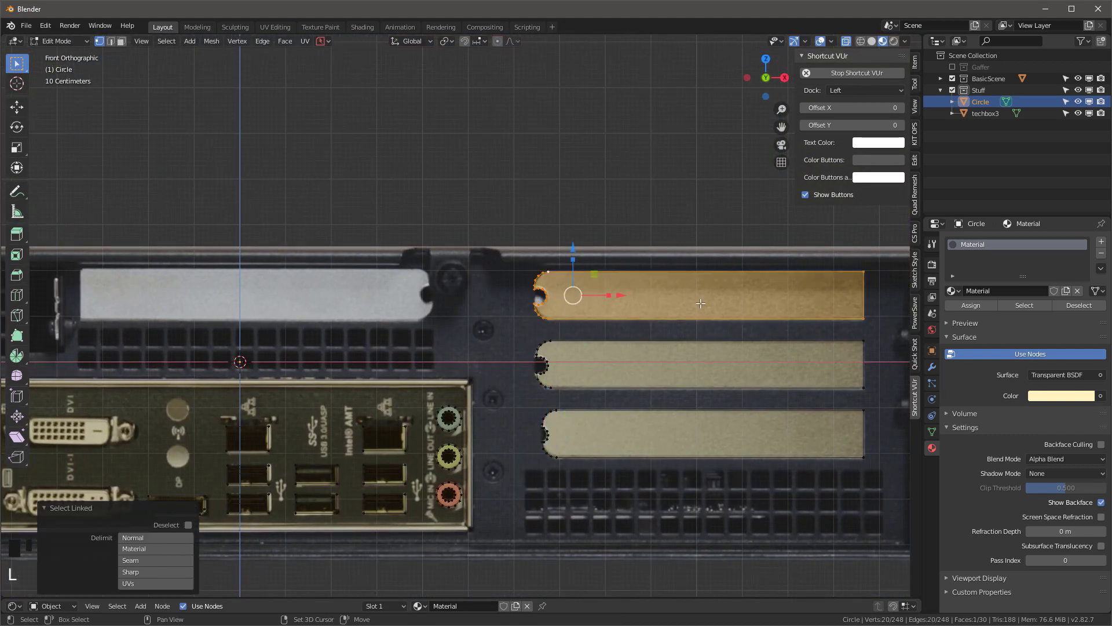
key("shift+d")
left_click(330, 182)
key("r")
left_click(93, 172, "ctrl")
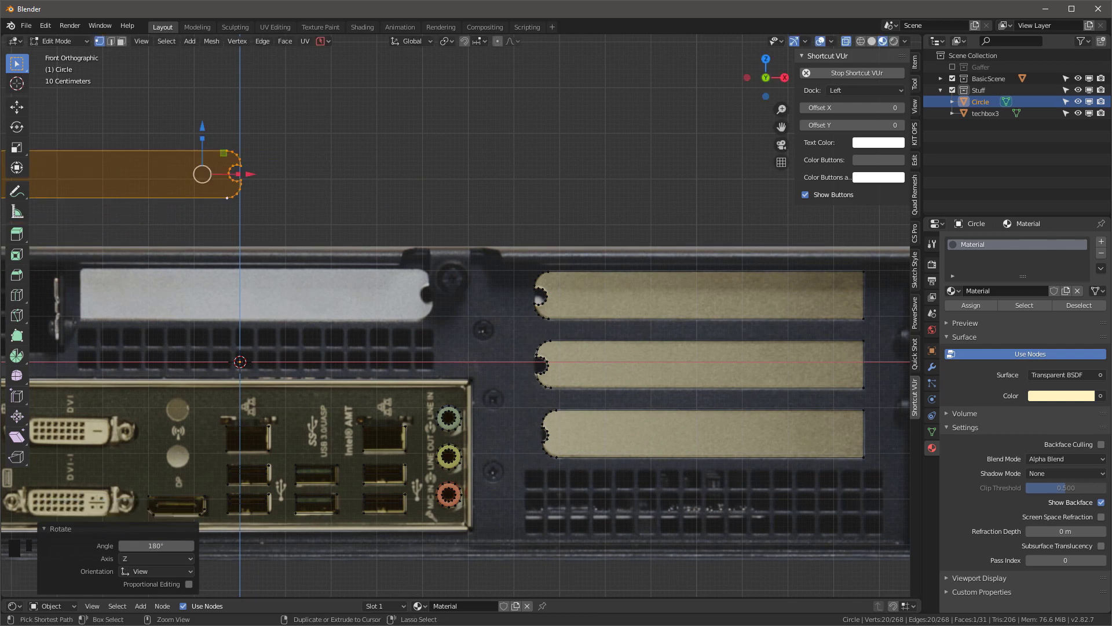
Move the rotated slot cover onto the single blank slot and stretch its notched end along X to the slot's end
key("g")
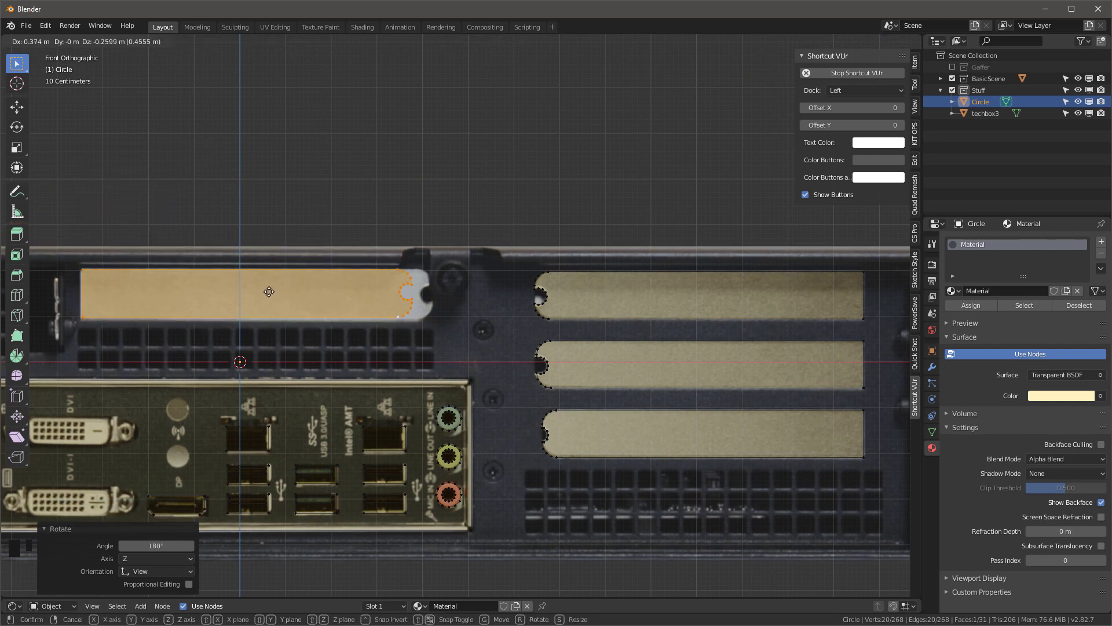
left_click(271, 291)
scroll(323, 266, "up", 2)
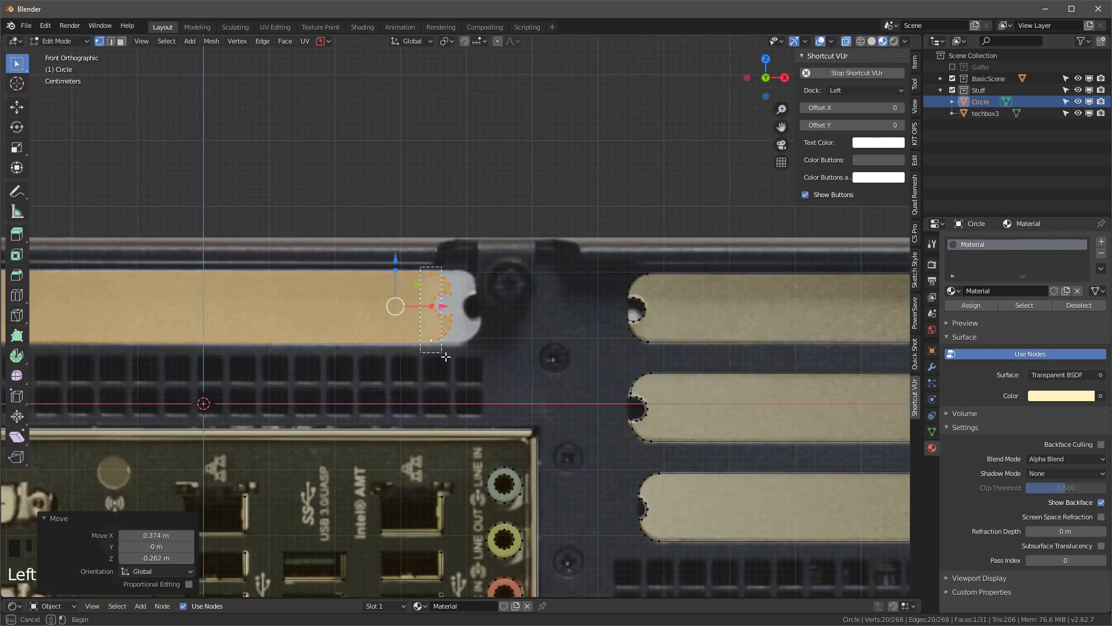
left_click_drag(446, 356, 446, 354)
left_click_drag(487, 306, 514, 319)
Shift the single slot cover's upper edge slightly along Z to match the image
scroll(446, 281, "up", 2)
left_click_drag(448, 259, 467, 275)
left_click(460, 267)
scroll(323, 287, "down", 4)
scroll(340, 275, "up", 4)
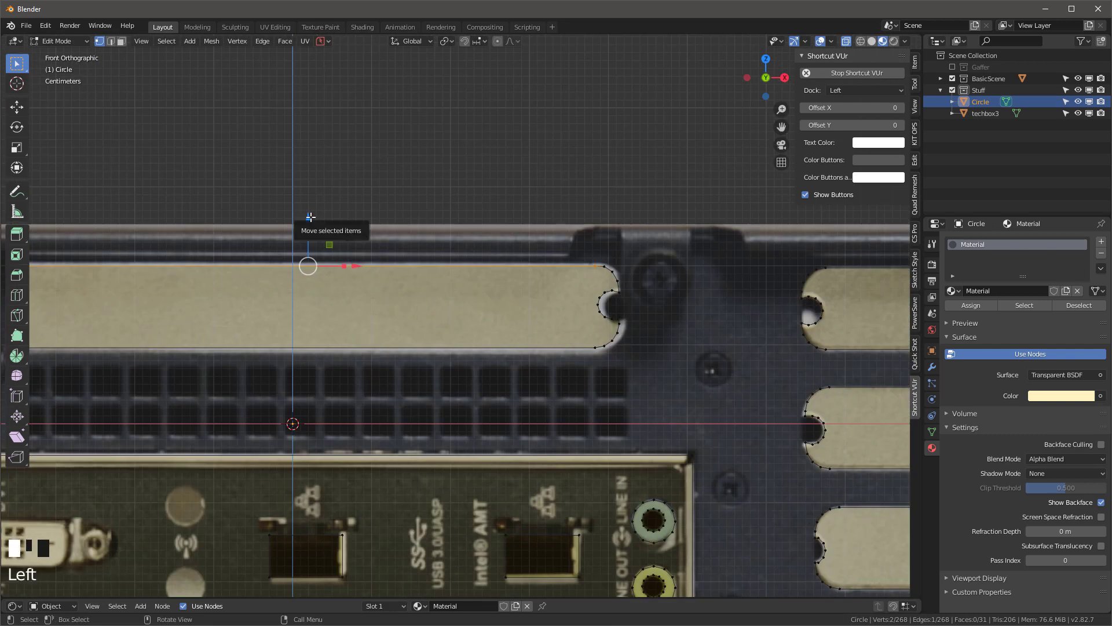
left_click_drag(310, 219, 310, 217)
Move the vertices at the single slot cover's notched end by 0.0034 m in X and -0.00297 m in Z
scroll(475, 249, "down", 2)
scroll(524, 299, "up", 5)
left_click_drag(521, 343, 615, 315)
left_click(571, 284, "shift")
key("ctrl+z")
left_click_drag(566, 269, 585, 289)
left_click(581, 284)
left_click_drag(514, 226, 554, 272)
Duplicate the green PS/2 port's circle onto the thumbscrew above the power supply, offset -0.654 m in X and 0.363 m in Z
scroll(324, 244, "down", 7)
scroll(255, 230, "down", 1)
middle_click_drag(235, 228, 454, 234, "shift")
middle_click_drag(101, 307, 246, 272, "shift")
scroll(245, 272, "up", 4)
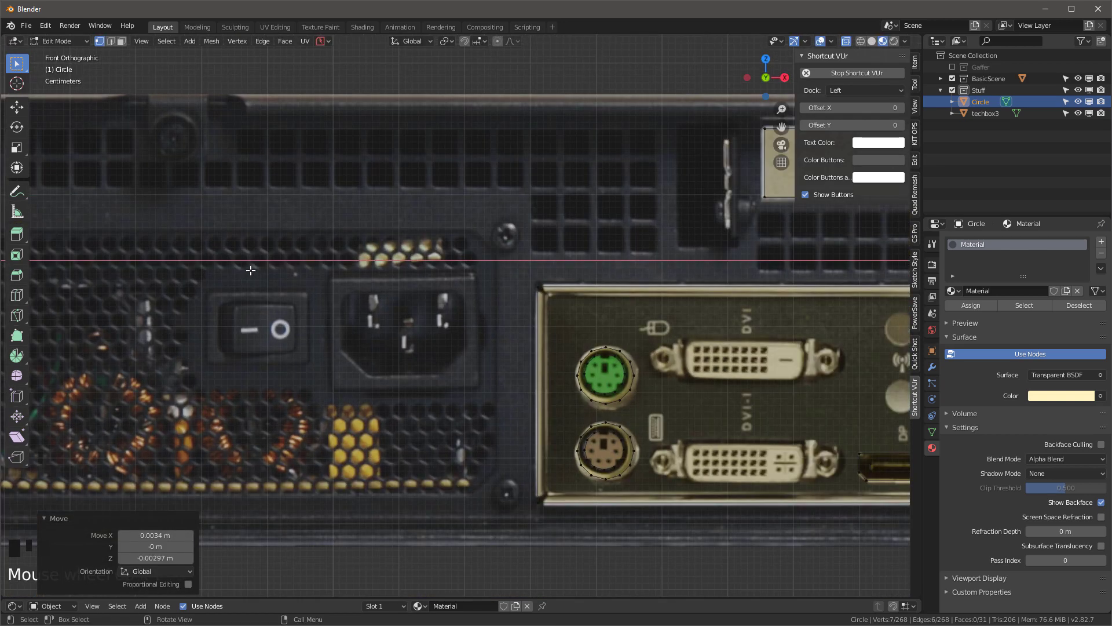
scroll(316, 300, "down", 1)
left_click(553, 342)
key("l")
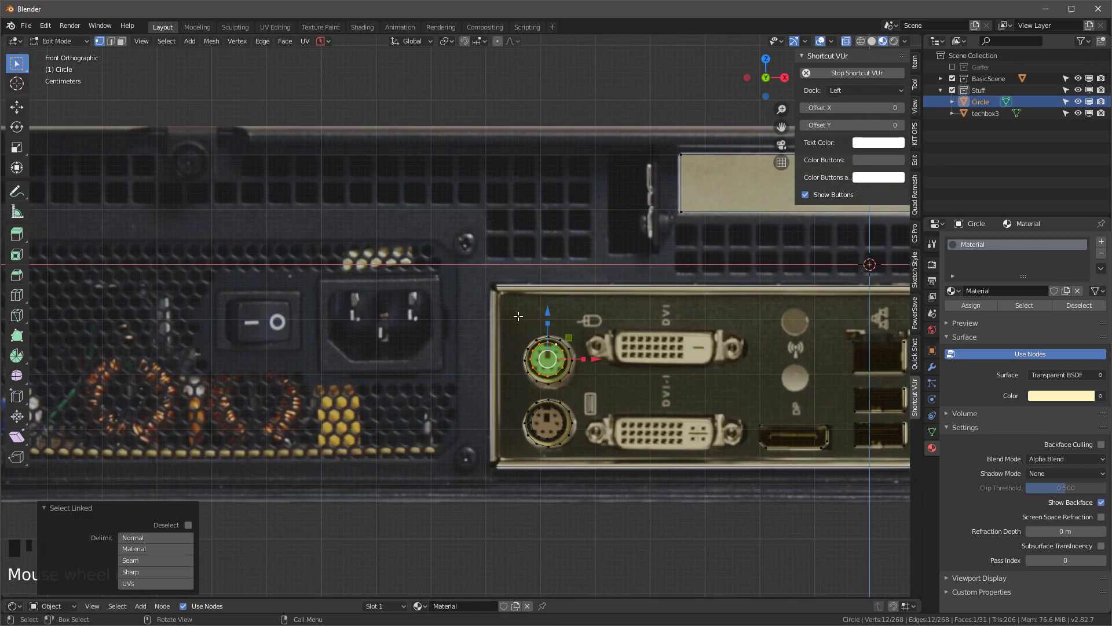
left_click(197, 156)
scroll(197, 156, "up", 6)
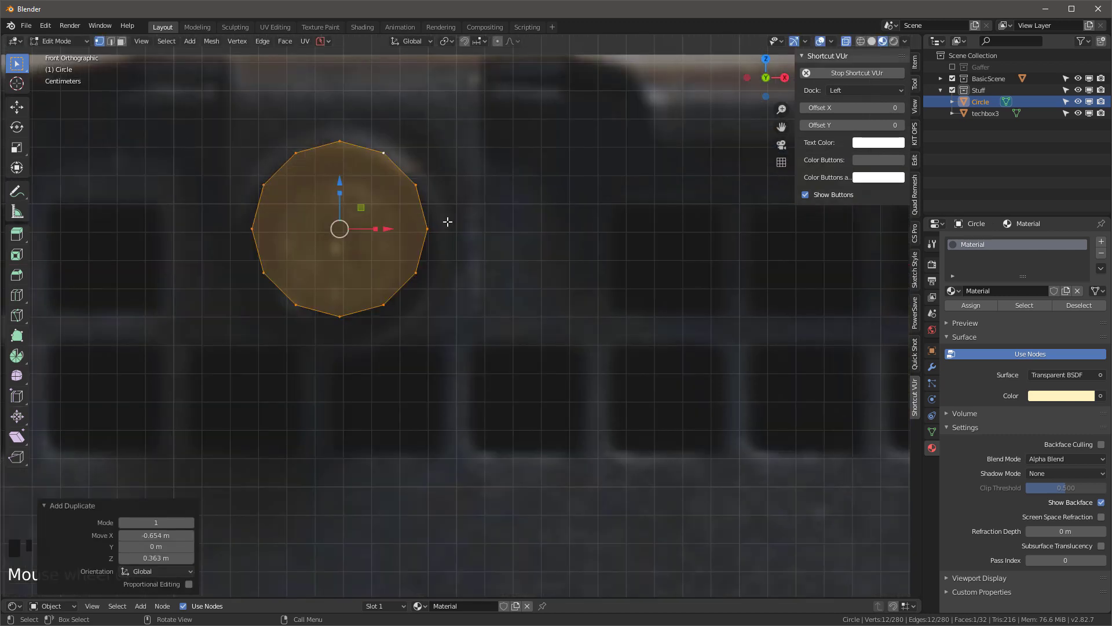
Scale the duplicated circle to match the thumbscrew's outline
key("s")
left_click(467, 217)
scroll(462, 221, "down", 3)
left_click(450, 180)
Duplicate the thumbscrew circle 1.71 m along X and fine-position the copy on the thumbscrew beside the single slot cover
key("3")
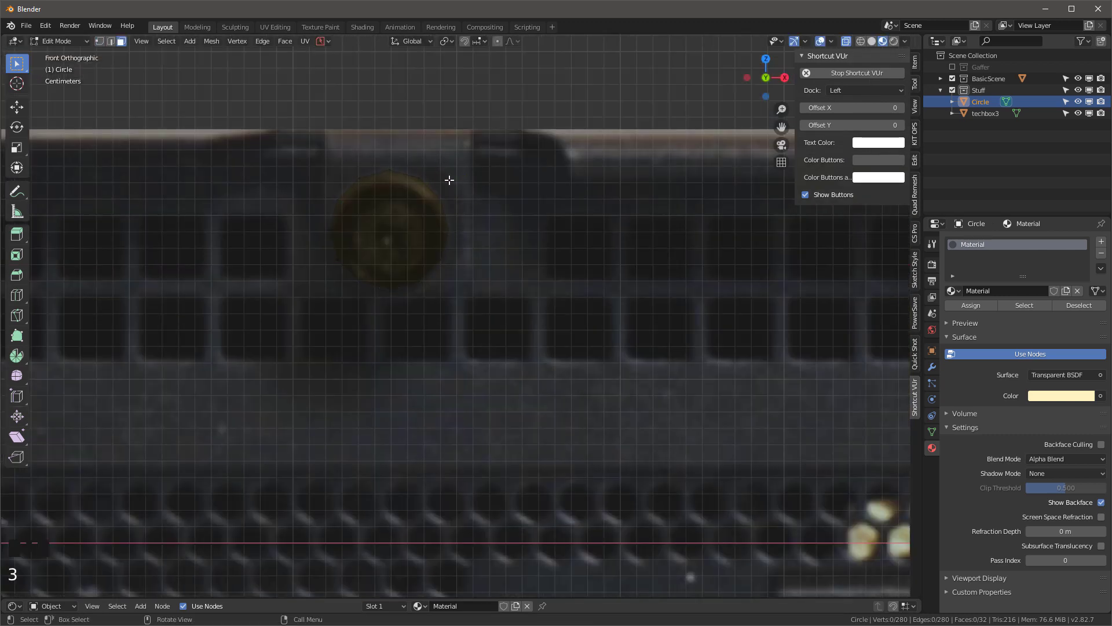
scroll(353, 205, "down", 2)
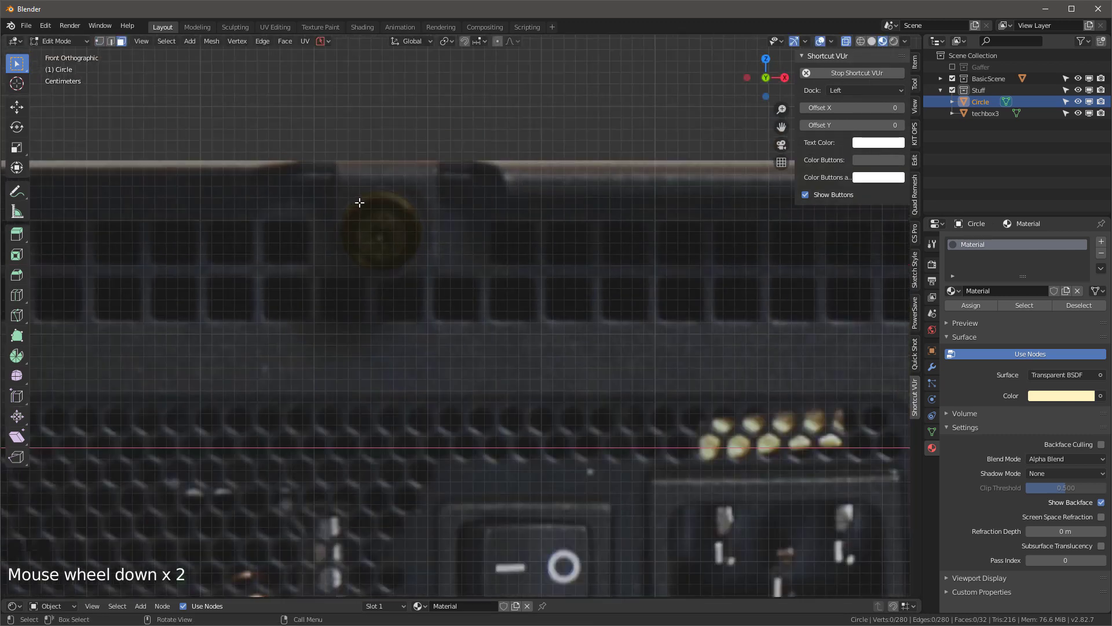
scroll(359, 202, "down", 2)
scroll(353, 214, "down", 3)
middle_click_drag(353, 213, 303, 241, "shift")
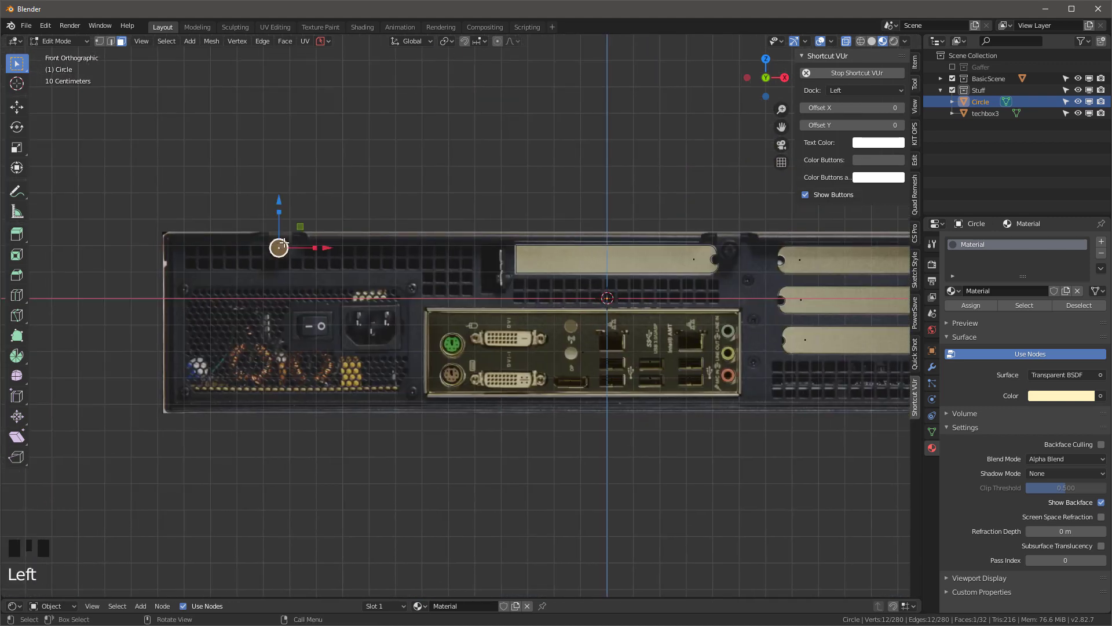
key("shift+d")
left_click(737, 244)
scroll(737, 244, "up", 8)
key("g")
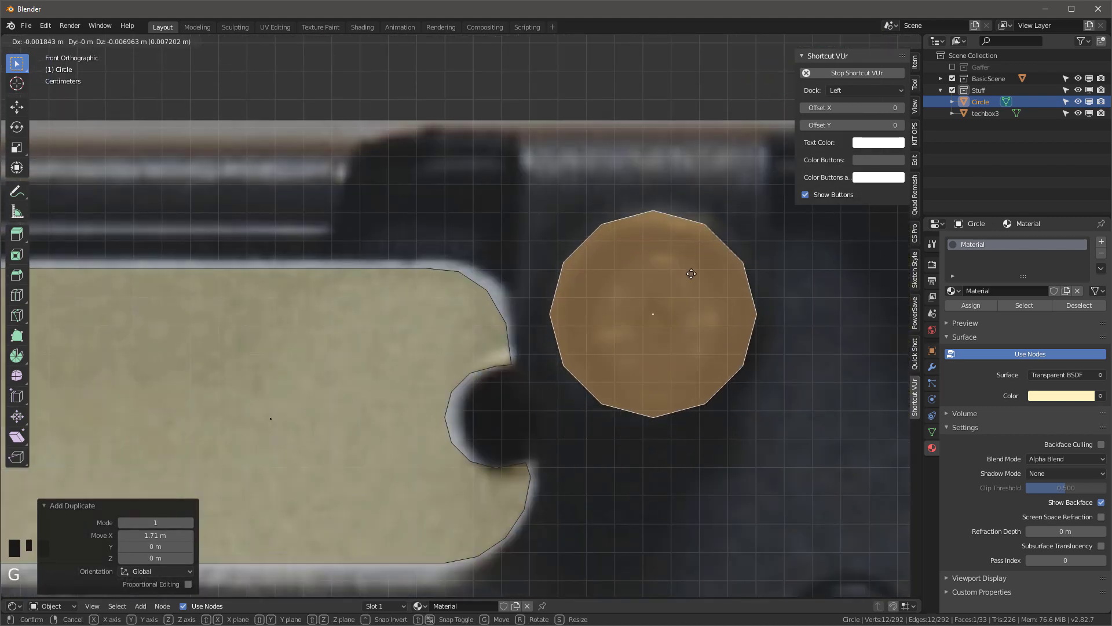
left_click(695, 273)
Duplicate the left Ethernet port's rectangular face and place the copy at the power socket's upper-left corner
scroll(699, 293, "down", 2)
middle_click_drag(700, 296, 707, 288)
key("KP_1")
scroll(637, 303, "down", 8)
middle_click_drag(324, 359, 563, 310, "shift")
scroll(564, 309, "up", 6)
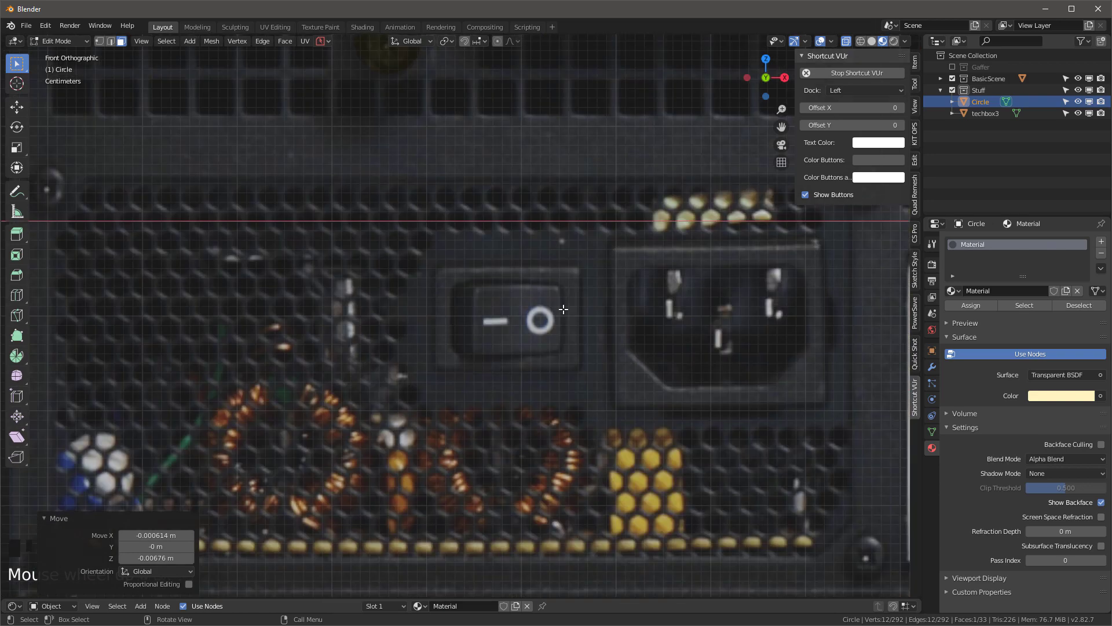
middle_click_drag(856, 286, 550, 306, "shift")
scroll(818, 348, "down", 1)
middle_click_drag(818, 348, 407, 303, "shift")
left_click(755, 328)
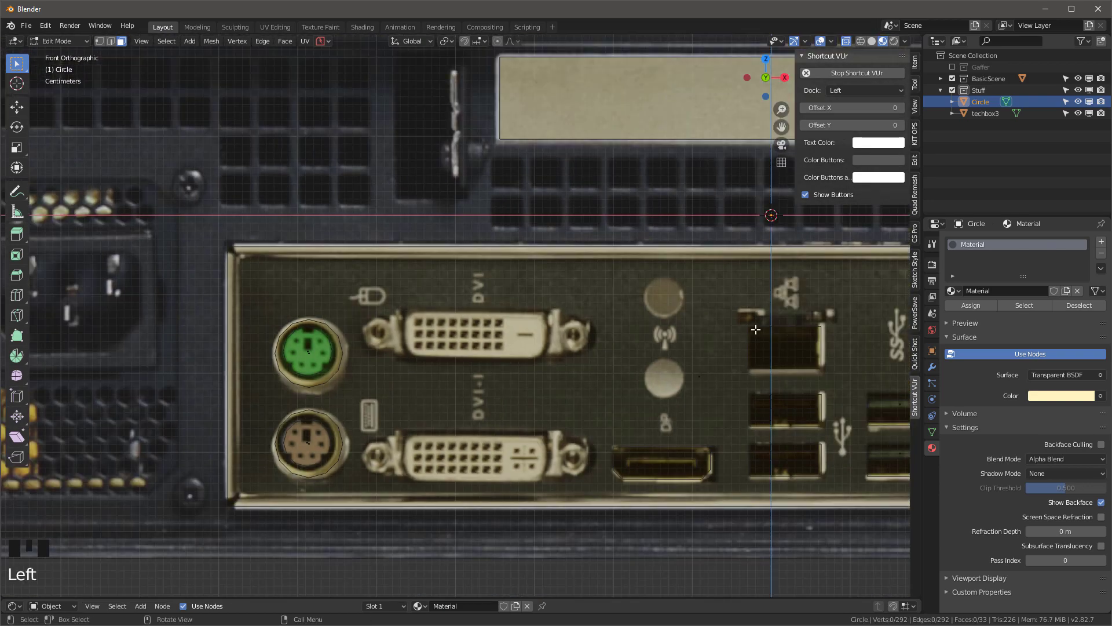
left_click(753, 352)
key("shift+d")
left_click(929, 275)
middle_click_drag(117, 299, 734, 326, "shift")
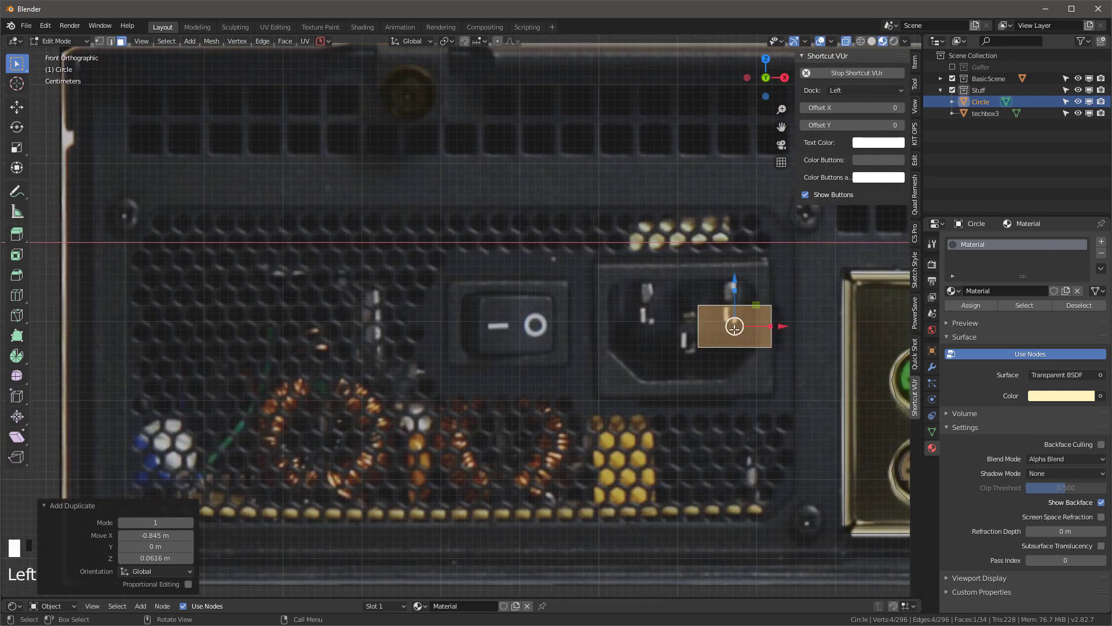
left_click_drag(735, 327, 644, 302)
Stretch the copied face's right edge to the power socket's right side and lower its bottom edge
key("1")
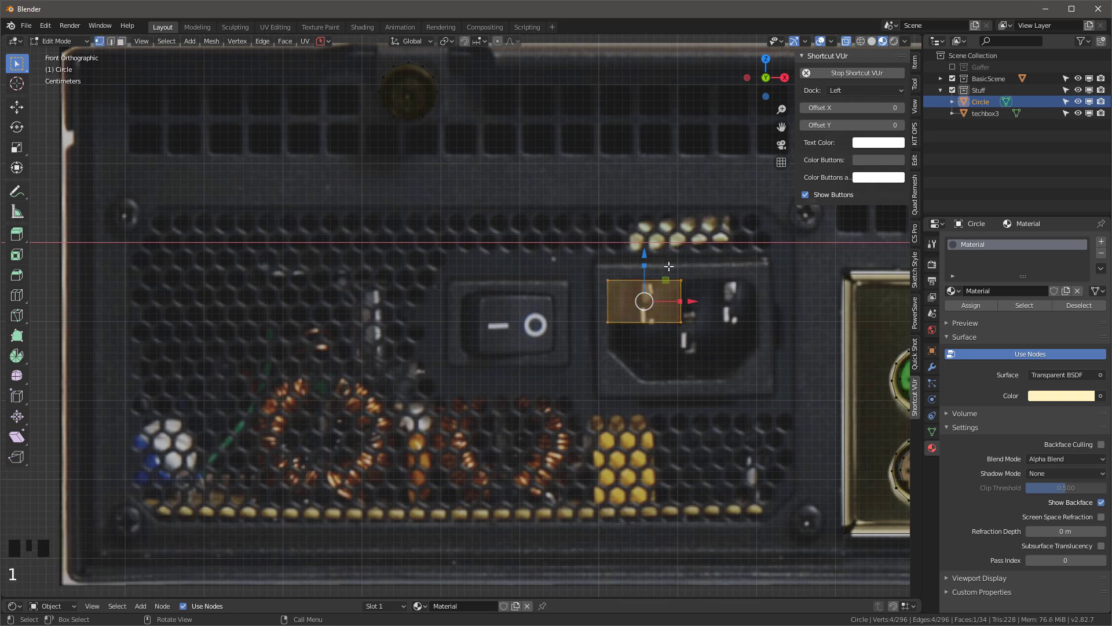
left_click_drag(669, 266, 700, 338)
left_click_drag(728, 302, 803, 303)
left_click_drag(778, 343, 595, 314)
left_click_drag(684, 277, 695, 305)
Bevel the power socket face's two lower corners and lower its bottom to match the socket outline
right_click(643, 328)
left_click(643, 328)
left_click_drag(714, 387, 646, 336)
left_click_drag(682, 303, 683, 333)
left_click_drag(719, 381, 741, 388)
Vertex-bevel the power socket face's two upper corners with a 0.0207 m offset and 3 segments
left_click_drag(594, 267, 770, 309)
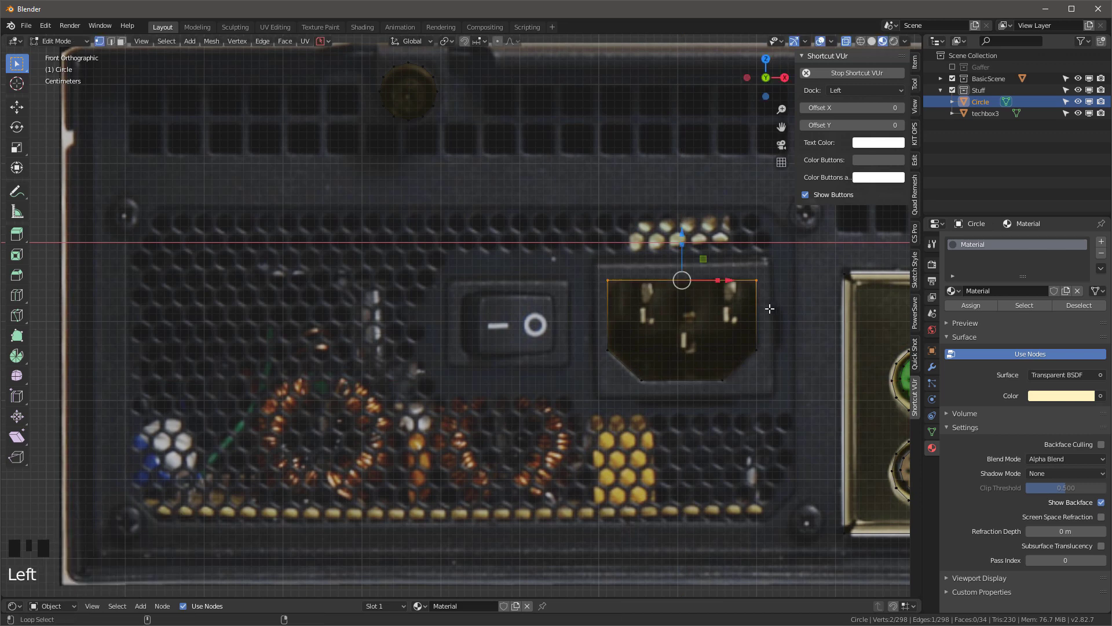
scroll(720, 313, "up", 1)
scroll(720, 313, "down", 1)
left_click_drag(588, 243, 759, 299)
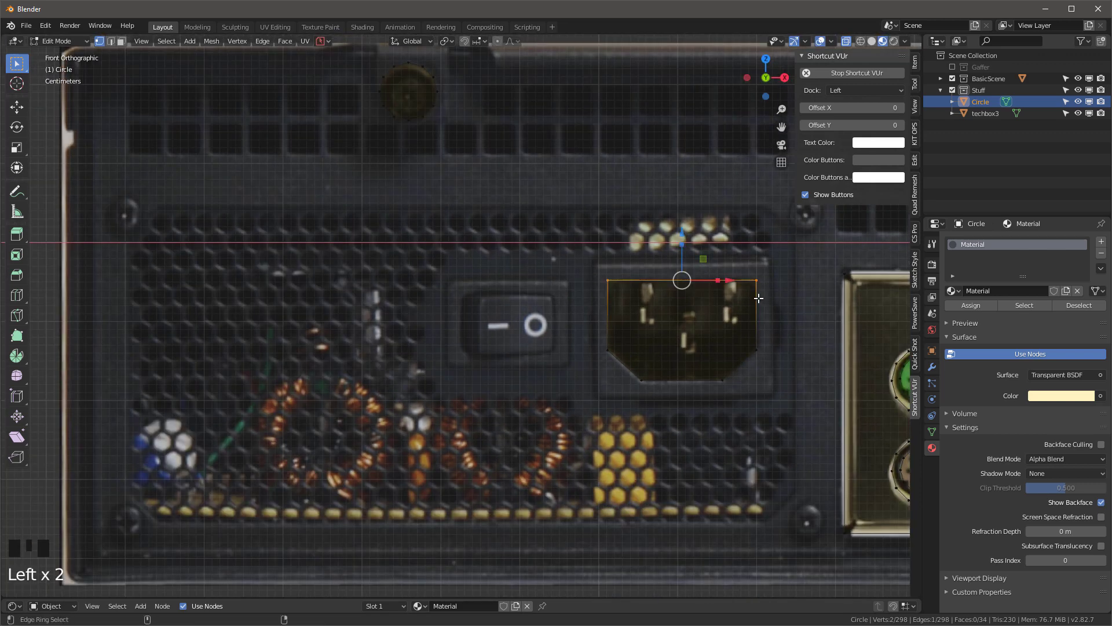
scroll(669, 284, "up", 2)
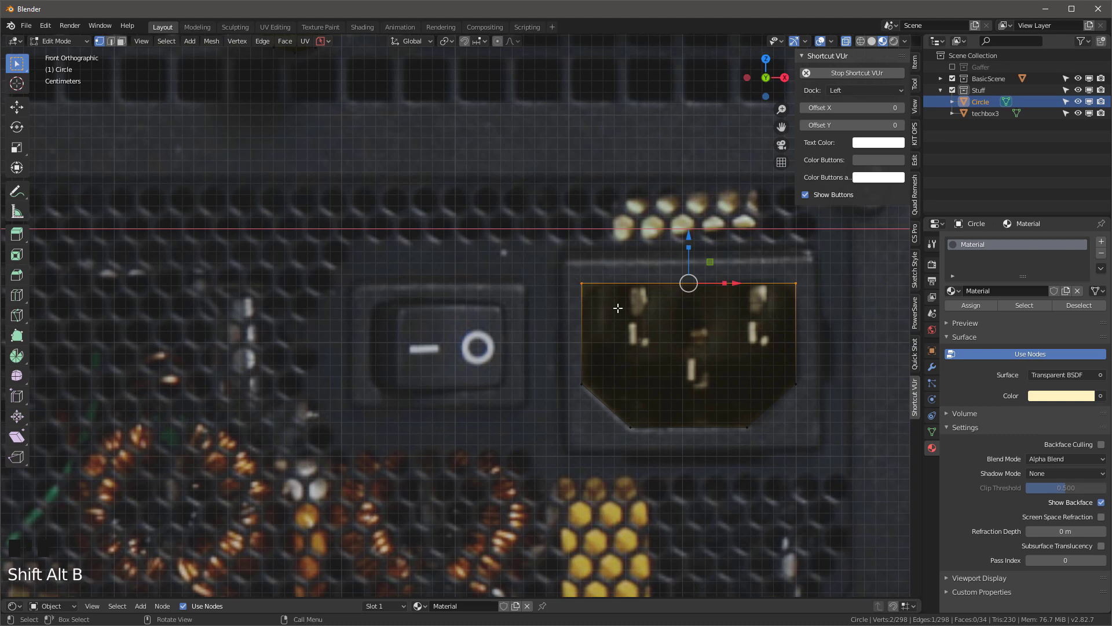
scroll(606, 295, "up", 1)
left_click(559, 272)
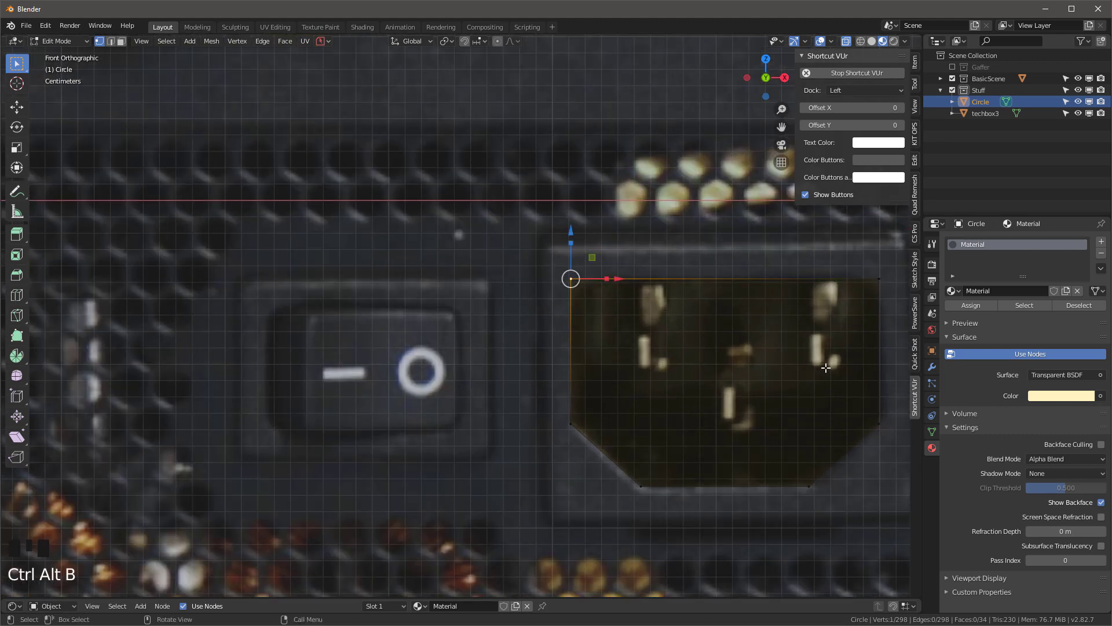
scroll(504, 252, "down", 4)
scroll(597, 319, "up", 6)
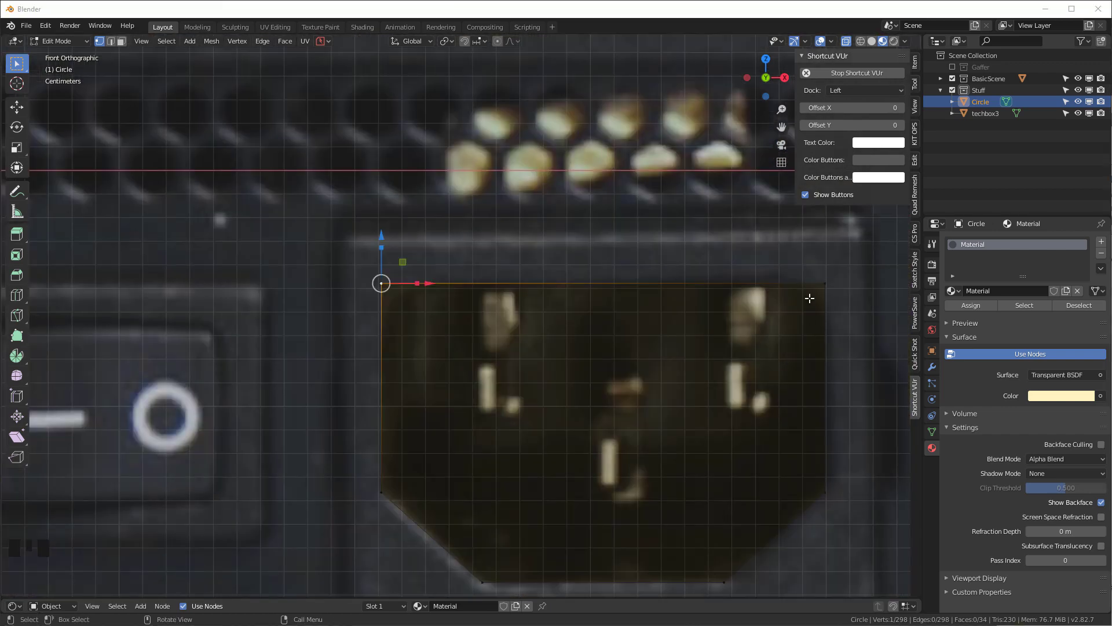
left_click(826, 284, "shift")
key("ctrl+shift+b")
left_click(340, 141)
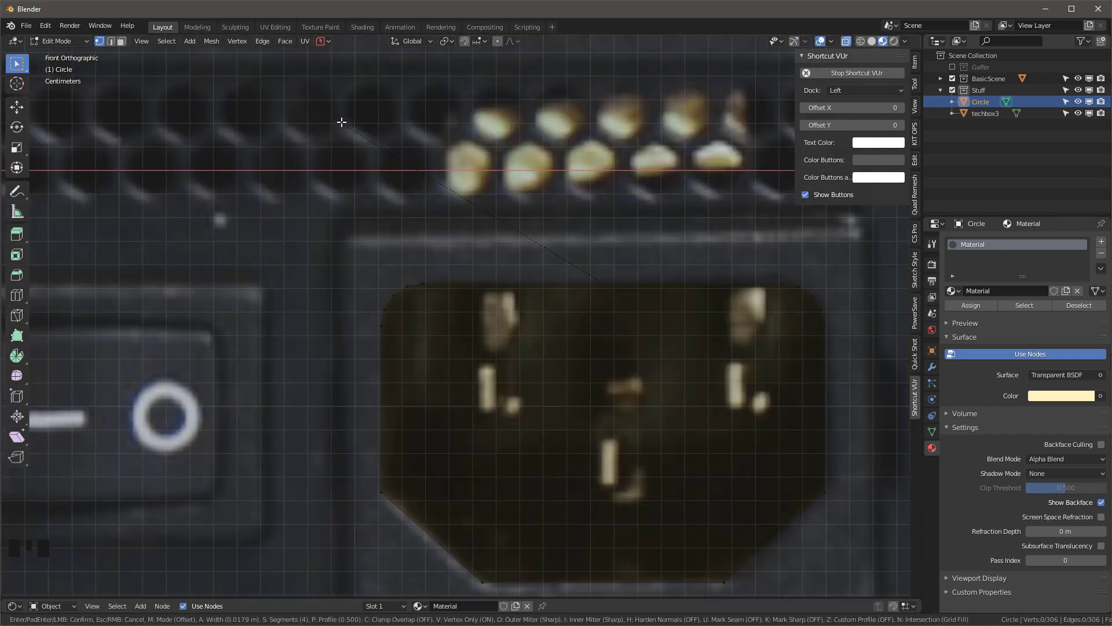
scroll(434, 238, "down", 2)
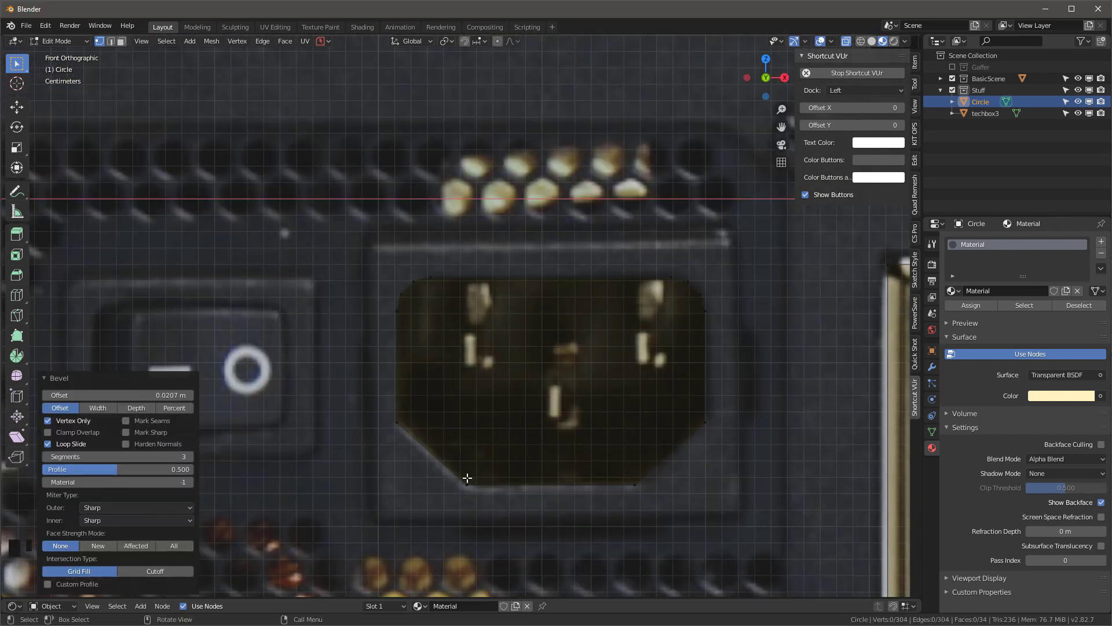
Nudge the power socket face's bottom edge and its two lower side vertices slightly downward along Z
left_click_drag(460, 476, 649, 496)
left_click_drag(551, 438, 551, 442)
left_click_drag(381, 409, 723, 437)
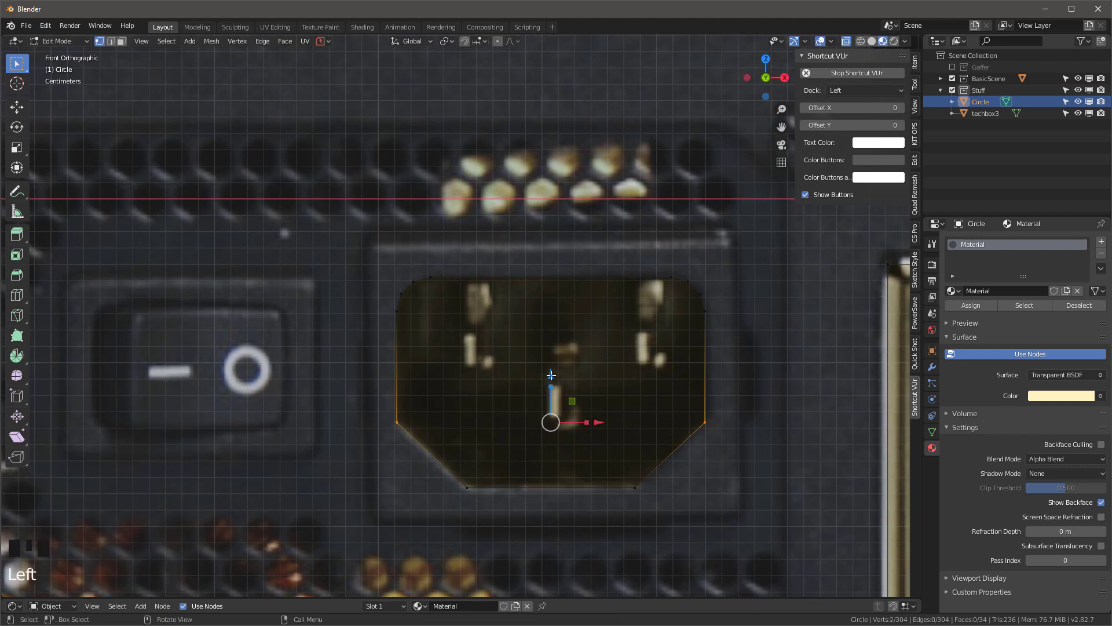
left_click_drag(551, 377, 551, 380)
Duplicate the right Ethernet port's face and align the copy with the power switch's upper-left corner
scroll(504, 369, "down", 8)
key("3")
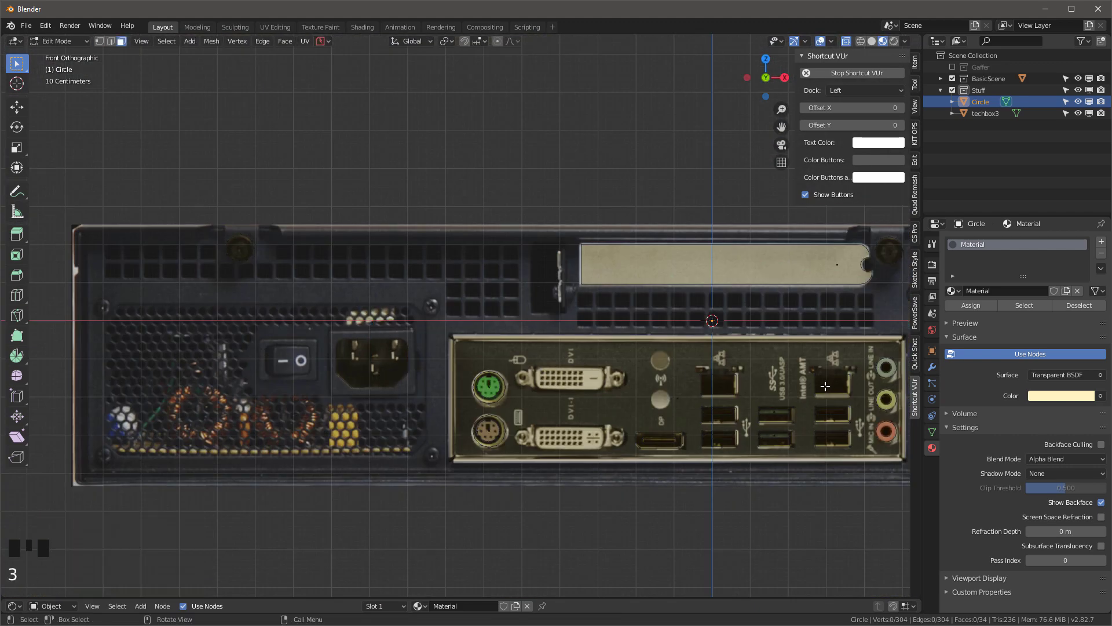
left_click(827, 385)
key("shift+d")
left_click(281, 362)
scroll(280, 362, "up", 8)
left_click_drag(320, 340, 303, 317)
Stretch the copied face's right edge along X and its bottom edge along Z to cover the power switch
key("1")
left_click_drag(355, 262, 413, 387)
left_click_drag(426, 322, 463, 325)
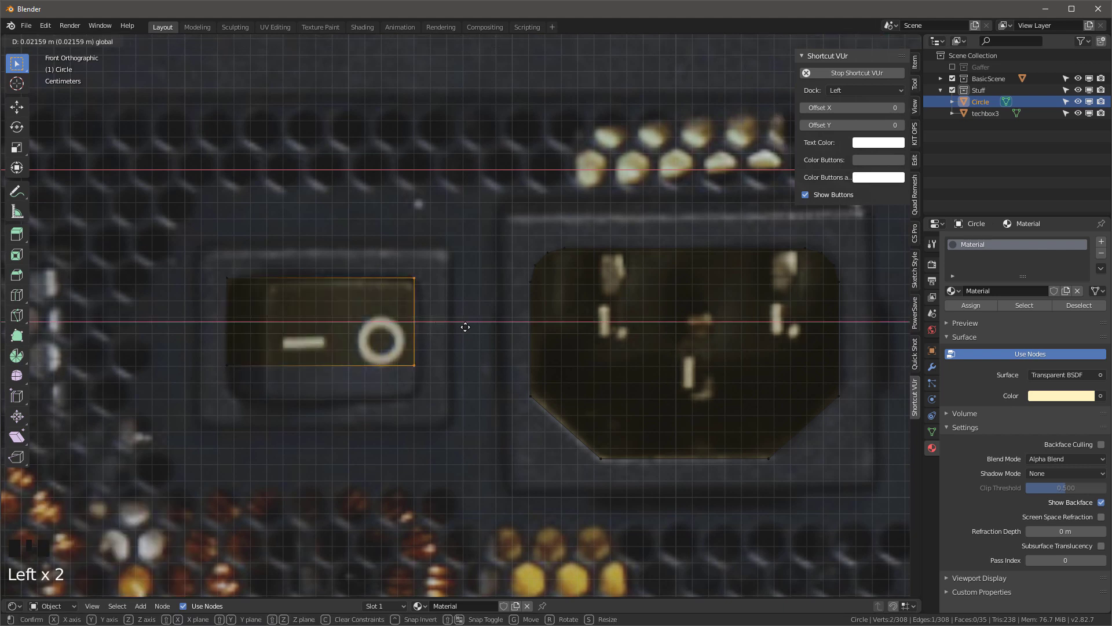
left_click_drag(211, 347, 432, 383)
left_click_drag(321, 328, 329, 361)
left_click_drag(381, 260, 439, 412)
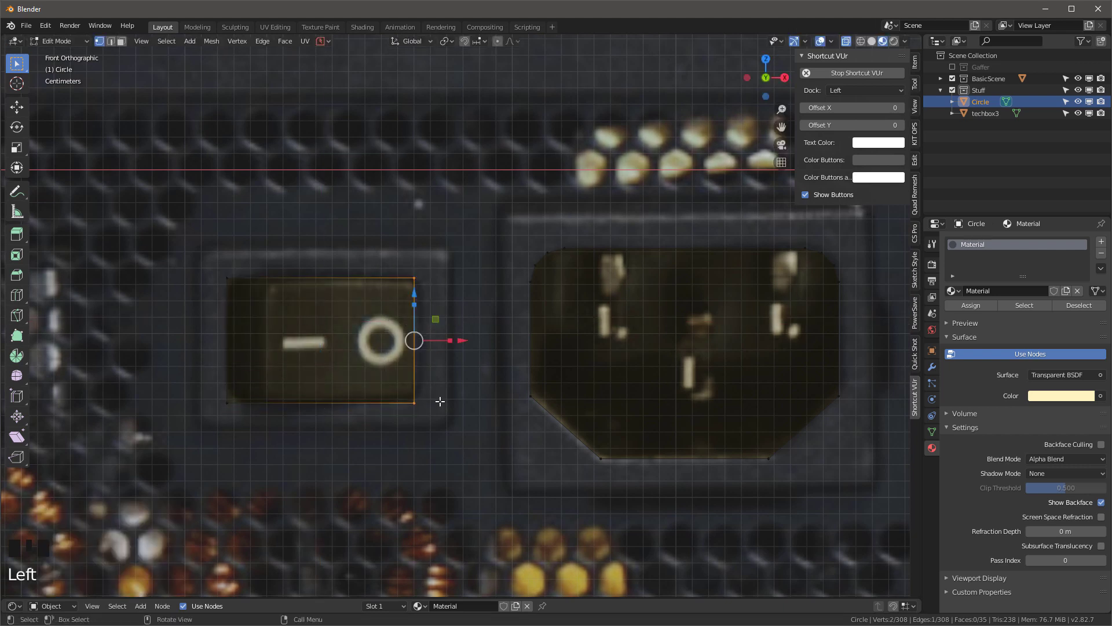
left_click_drag(462, 340, 468, 339)
Vertex-bevel all four corners of the power switch face with a 0.00668 m offset and 1 segment
key("l")
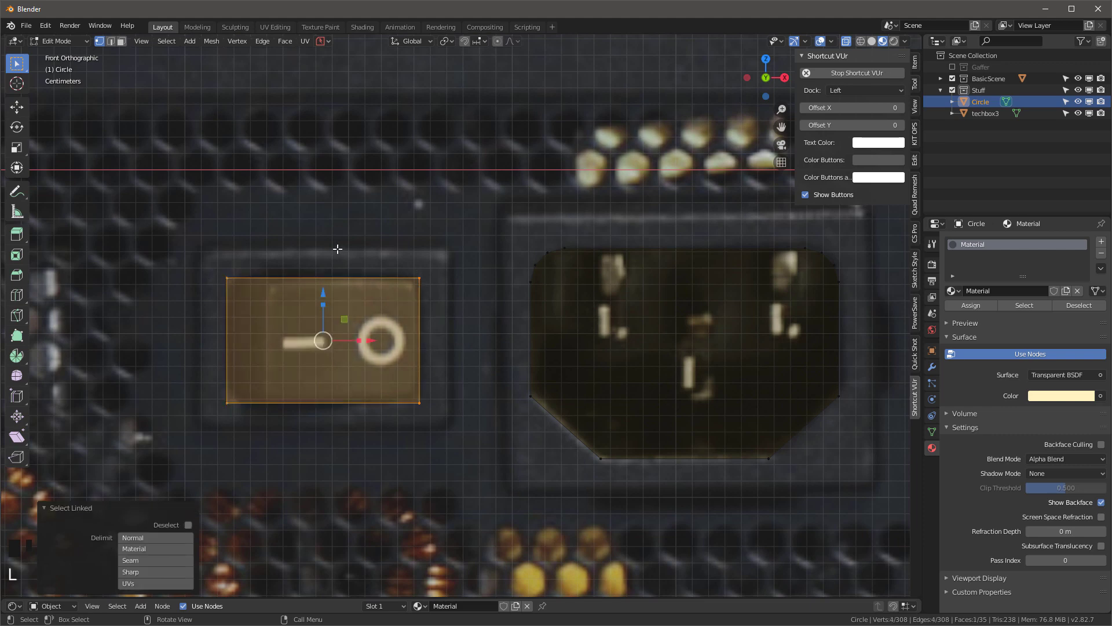
key("ctrl+shift+b")
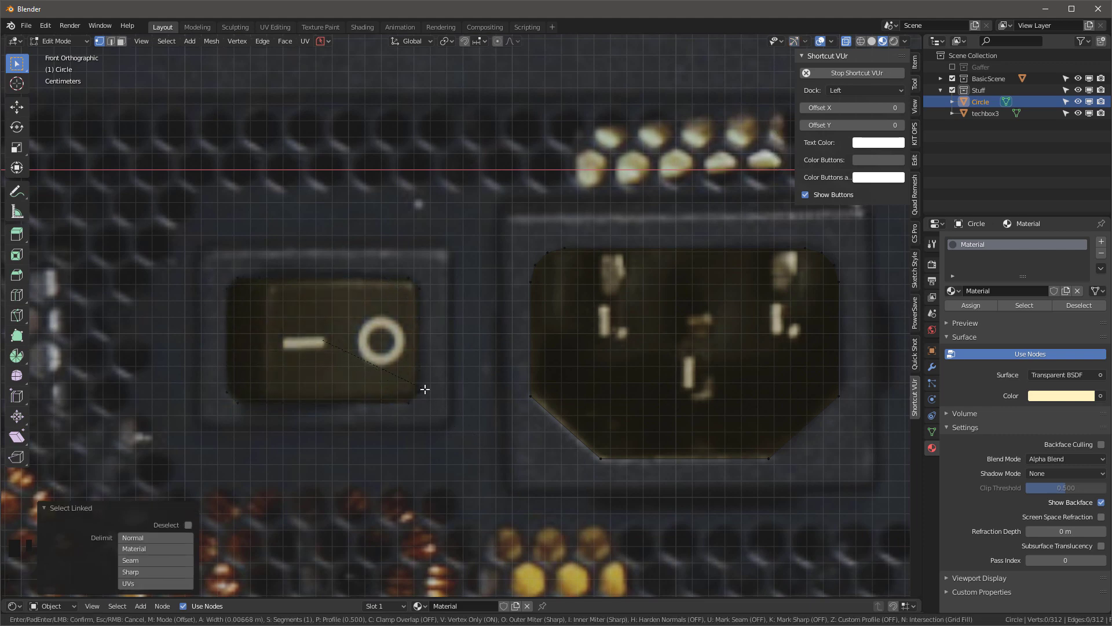
left_click(425, 387)
Cut the power switch face vertically with the Knife tool along the edge left of the I mark
scroll(261, 285, "up", 3)
key("k")
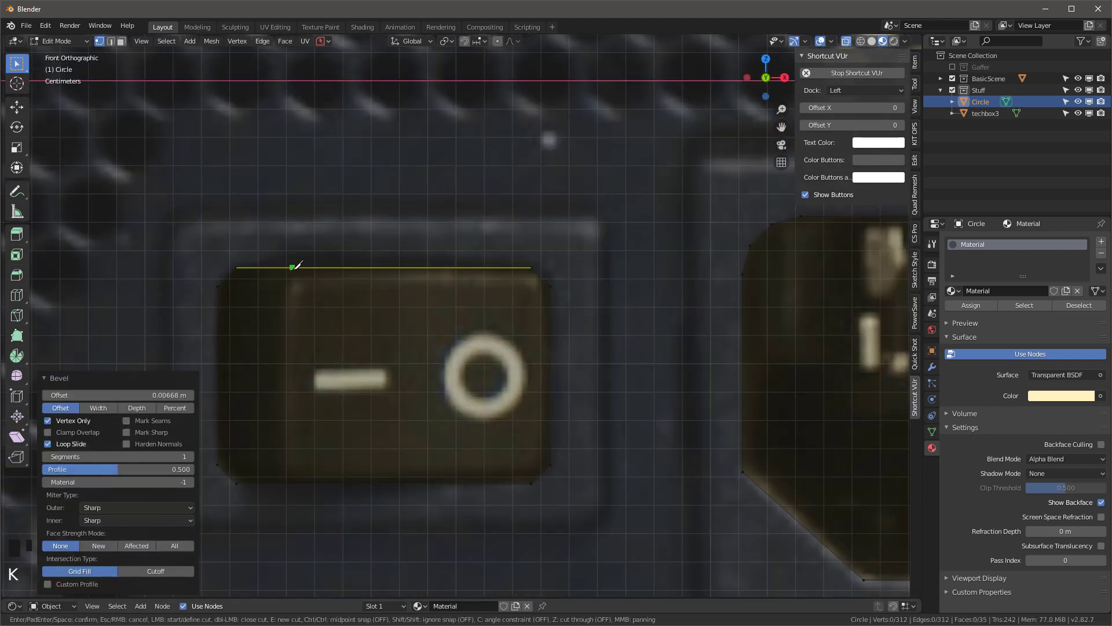
key("Return")
Save the scene with the PowerSave add-on
scroll(318, 475, "down", 12)
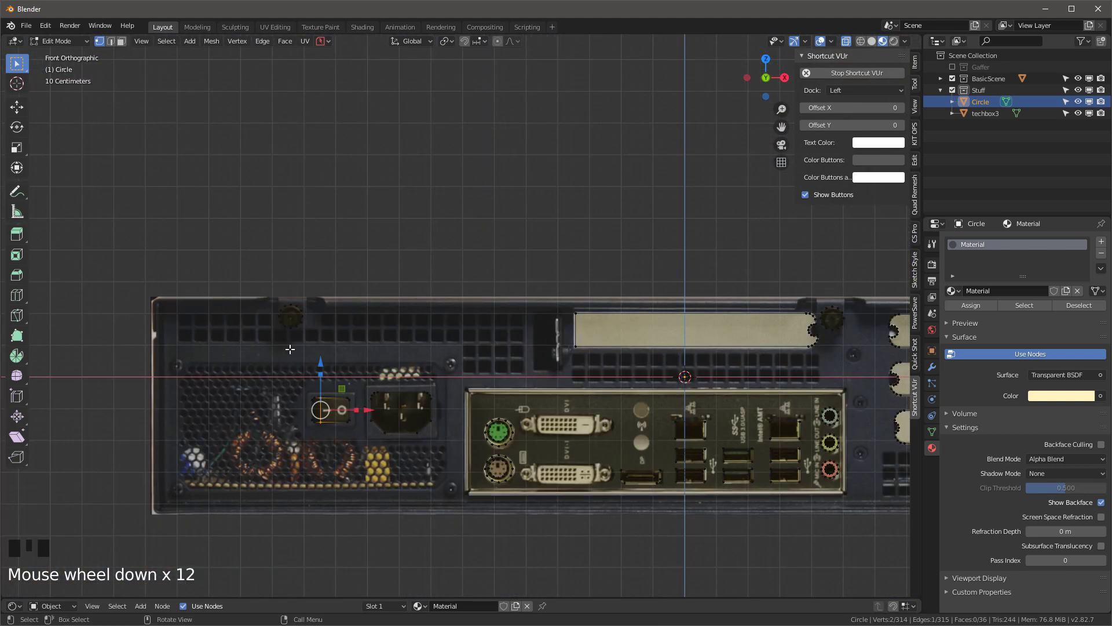
middle_click_drag(649, 325, 401, 309, "shift")
scroll(402, 308, "up", 2, "shift")
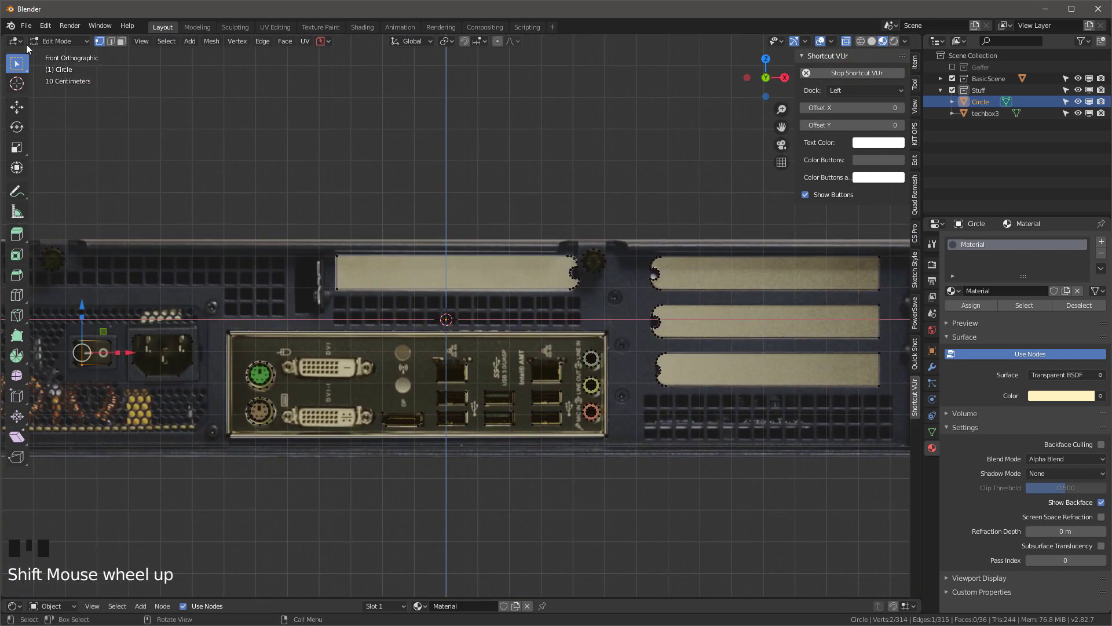
left_click(317, 40)
scroll(526, 325, "down", 4)
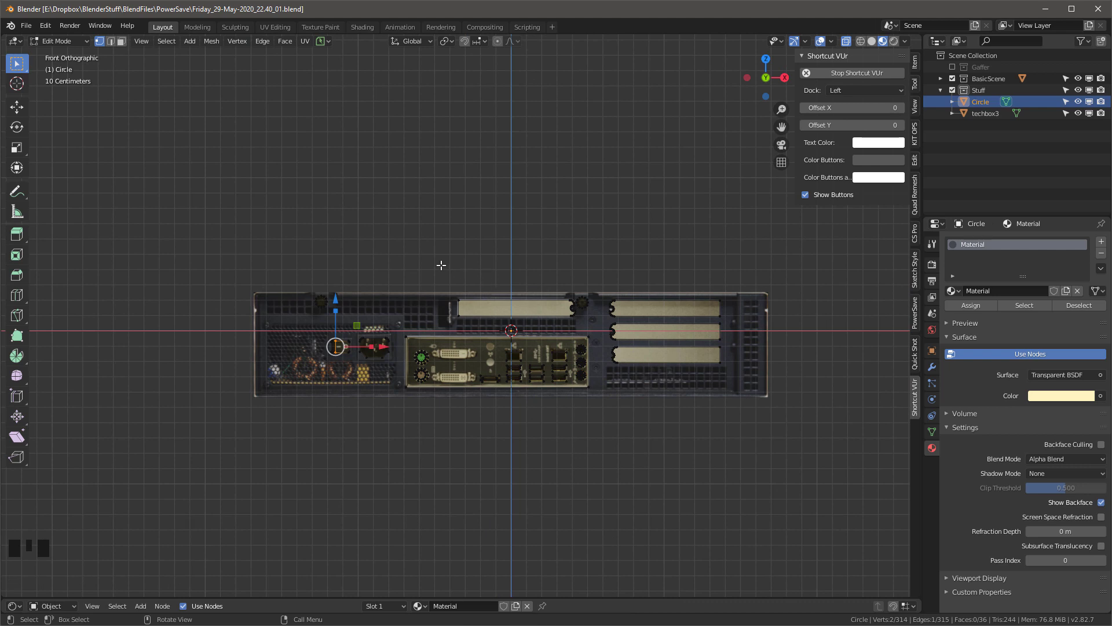
Leave Edit Mode, add techbox3 to the selection with the Circle object, and edit both meshes together in front view
middle_click_drag(331, 233, 406, 295)
key("Tab")
left_click(413, 301, "shift")
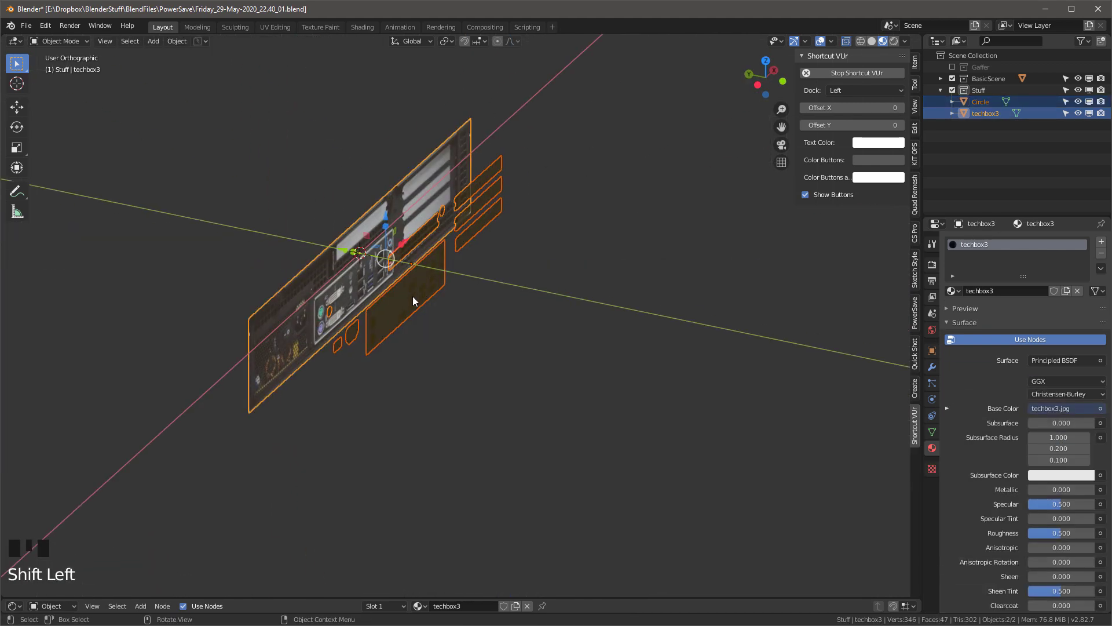
key("Tab")
middle_click_drag(651, 355, 490, 303)
scroll(489, 303, "up", 7)
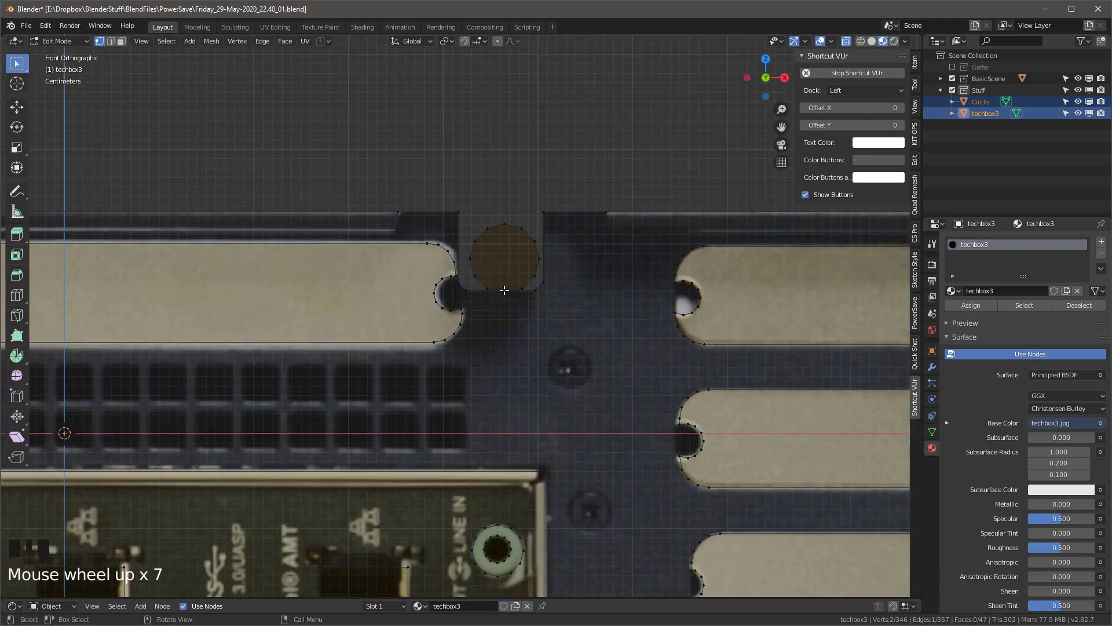
key("l")
left_click_drag(504, 212, 504, 210)
key("ctrl+z")
Try to edge-slide the lower edge of the notch around the right thumbscrew upward
key("a")
key("a")
key("a")
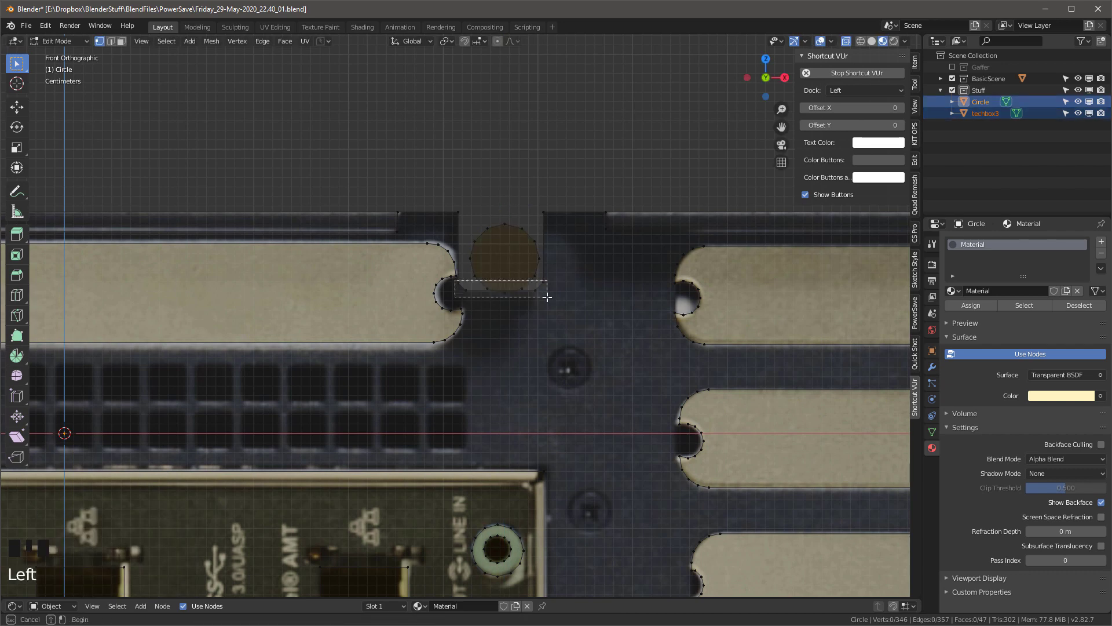
scroll(491, 300, "up", 5)
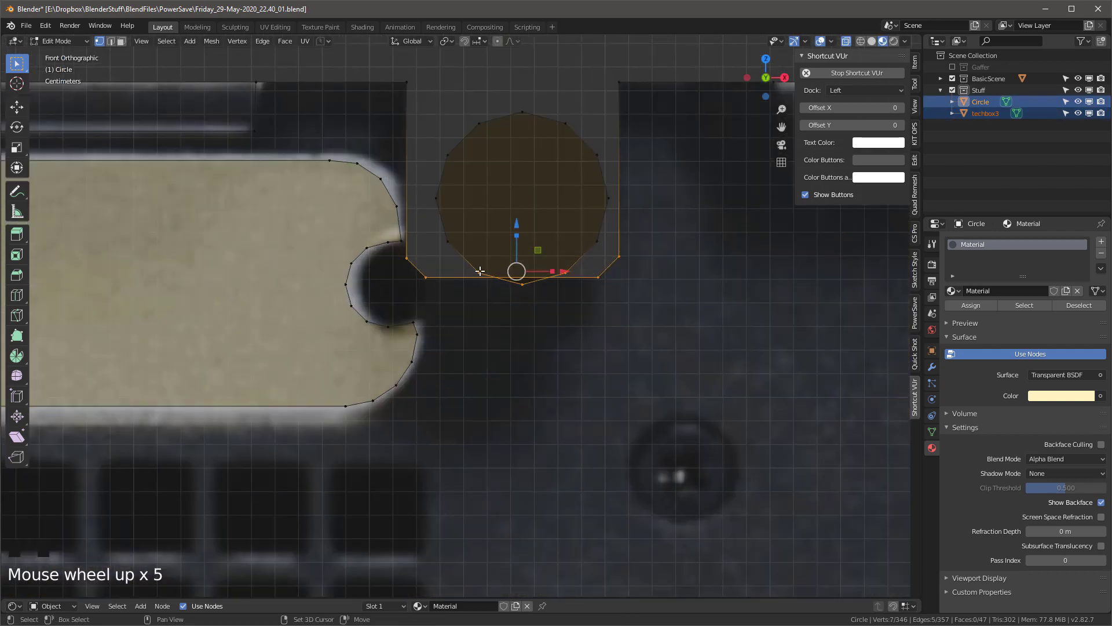
left_click(510, 220)
key("ctrl+z")
left_click(580, 278)
key("g")
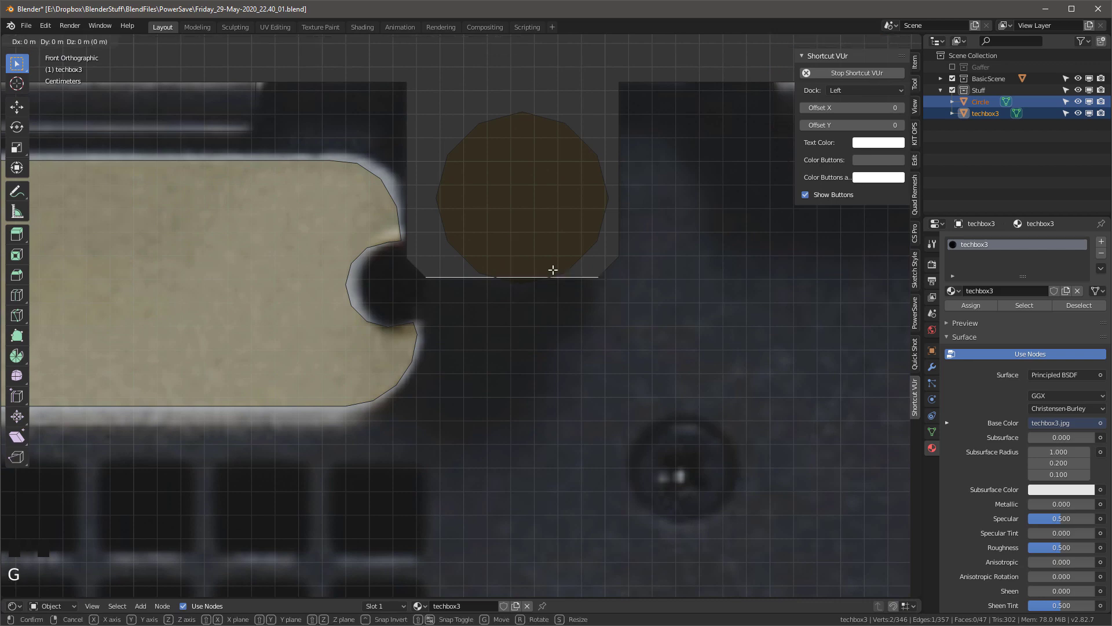
key("g")
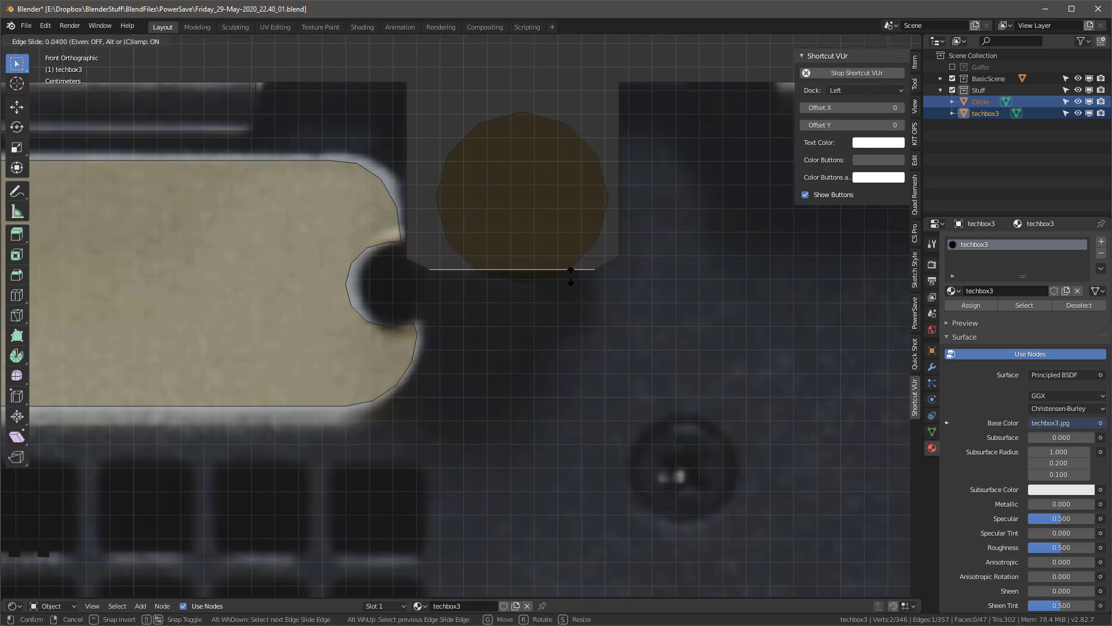
left_click(573, 250)
key("Tab")
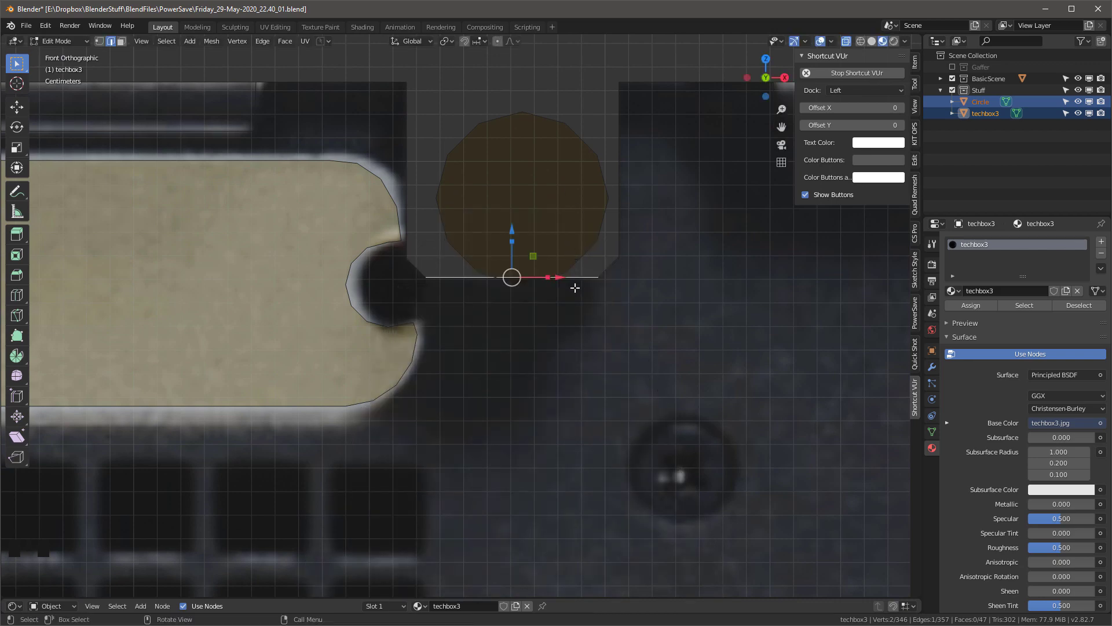
Knife Project all the Circle outlines onto the whole techbox3 mesh from the front view
scroll(573, 284, "down", 11)
middle_click_drag(574, 284, 517, 345)
key("Tab")
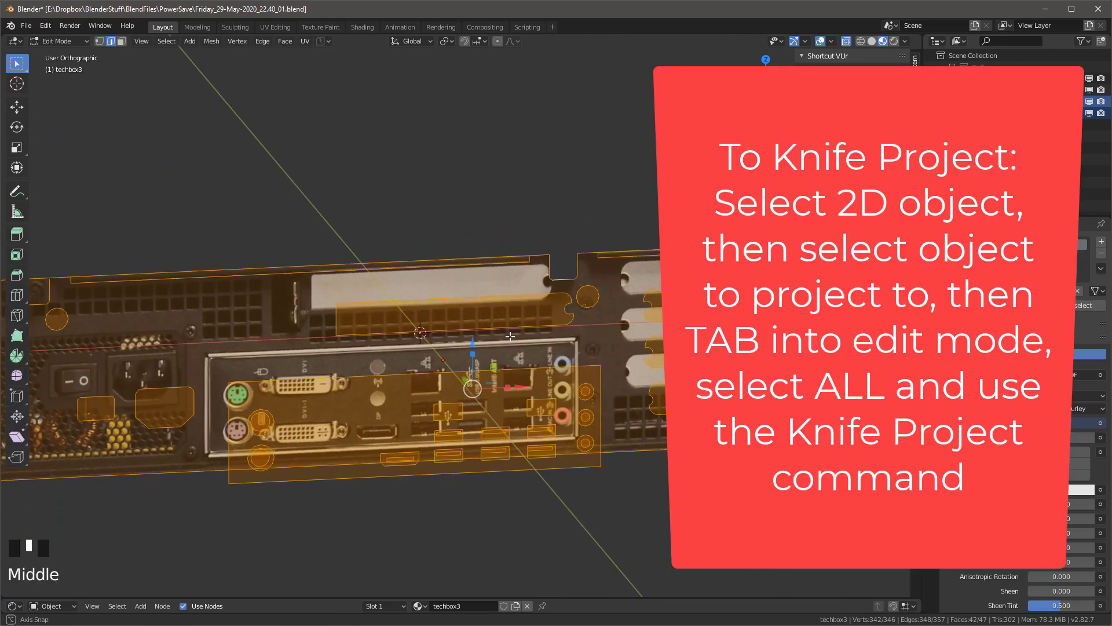
key("KP_1")
scroll(517, 346, "down", 2)
left_click(212, 46)
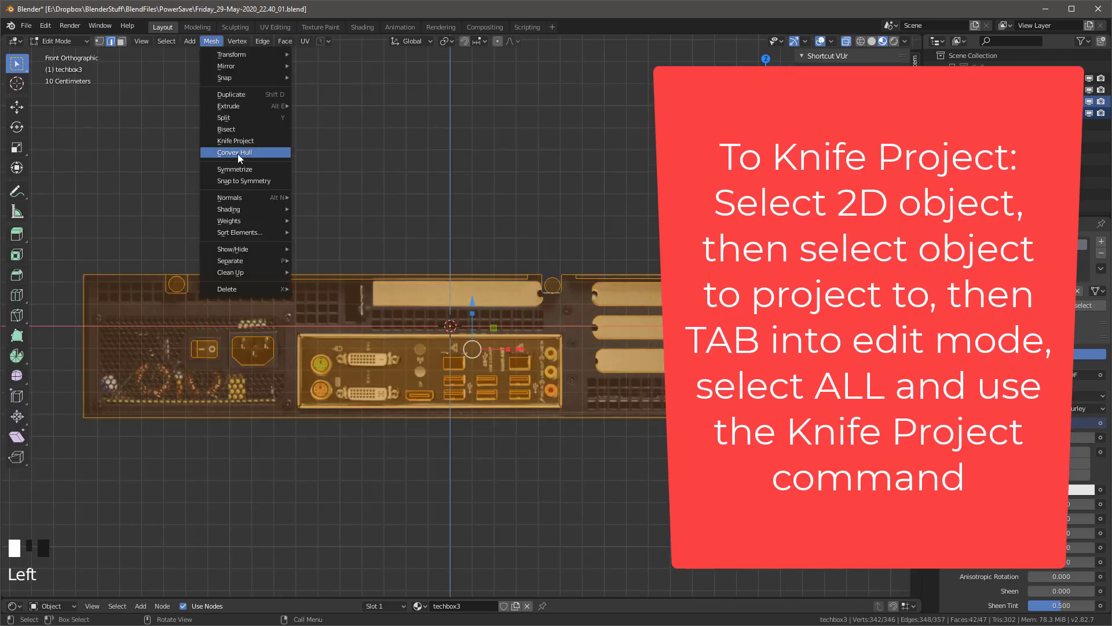
left_click(238, 152)
middle_click_drag(248, 142, 452, 236)
key("Tab")
Rename the Circle cutter object KnifeProject and hide it in the viewport and renders
left_click(992, 101)
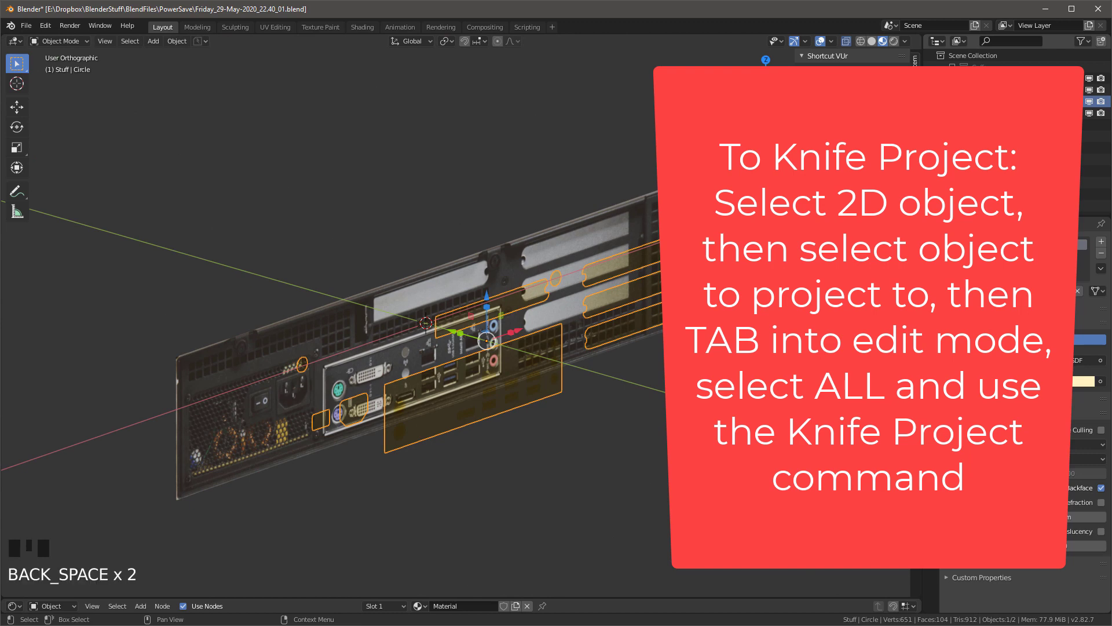
left_click(1078, 102)
left_click(1102, 102)
middle_click_drag(515, 290, 449, 269)
left_click(449, 290)
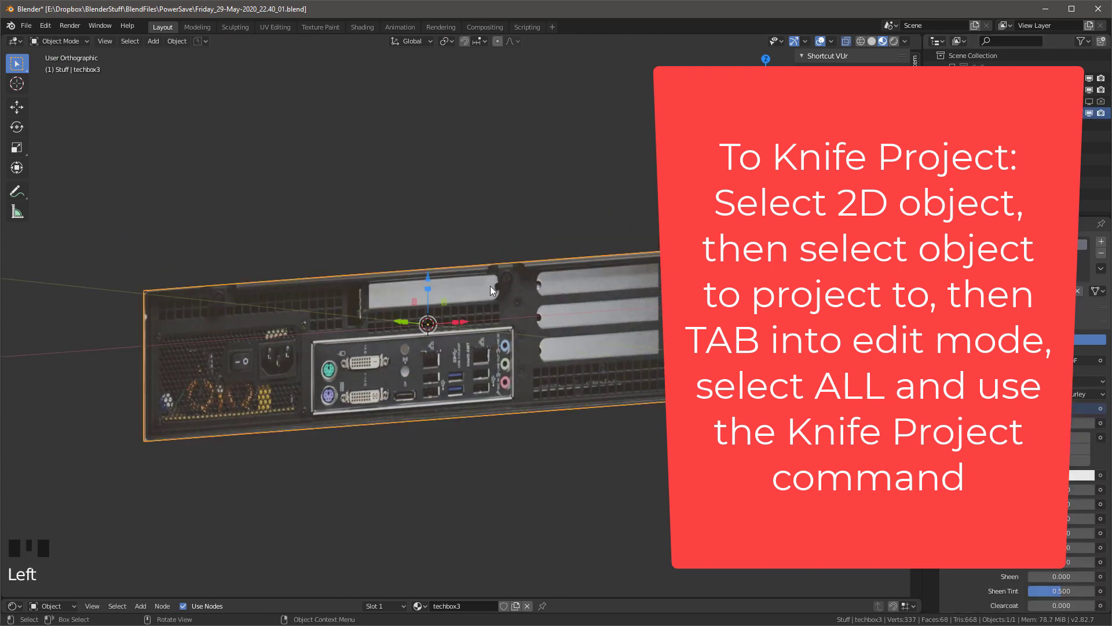
Examine the projected cuts on techbox3 in Edit Mode around the slot covers and the thumbscrew notch
key("Tab")
left_click(434, 306)
left_click(603, 297)
scroll(536, 274, "up", 7)
middle_click_drag(533, 272, 475, 278)
scroll(545, 246, "down", 5)
scroll(543, 246, "up", 3)
scroll(443, 284, "up", 2)
scroll(474, 213, "down", 7)
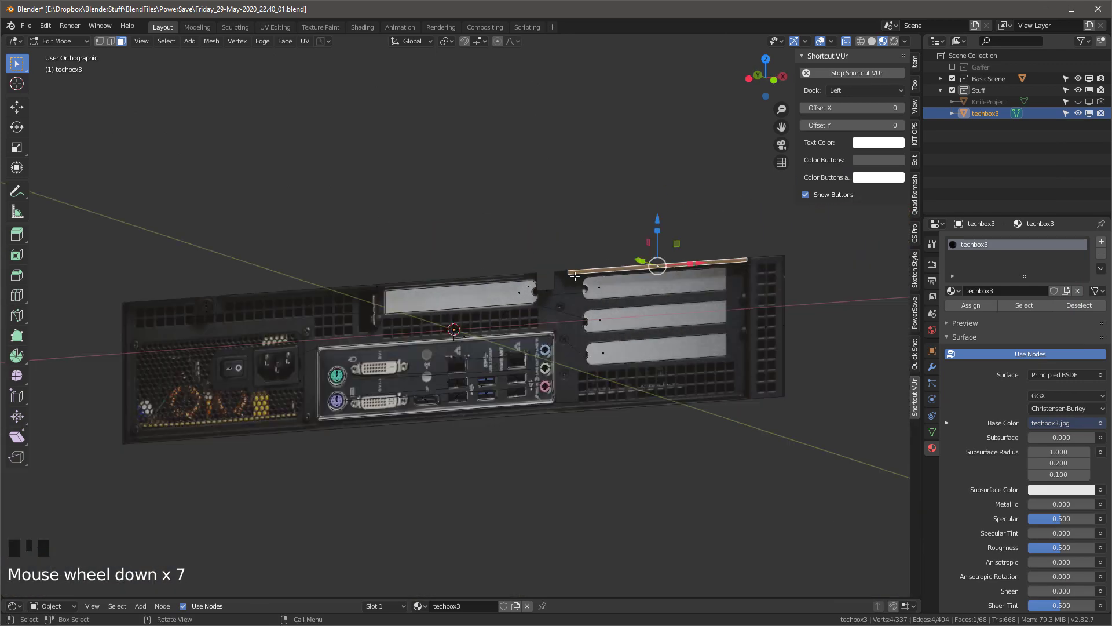
Undo the recent face selections and mode changes on techbox3
key("ctrl+z")
key("ctrl+z")
key("ctrl+z")
key("ctrl+z")
key("ctrl+z")
key("ctrl+z")
key("ctrl+z")
key("ctrl+z")
key("ctrl+z")
key("ctrl+z")
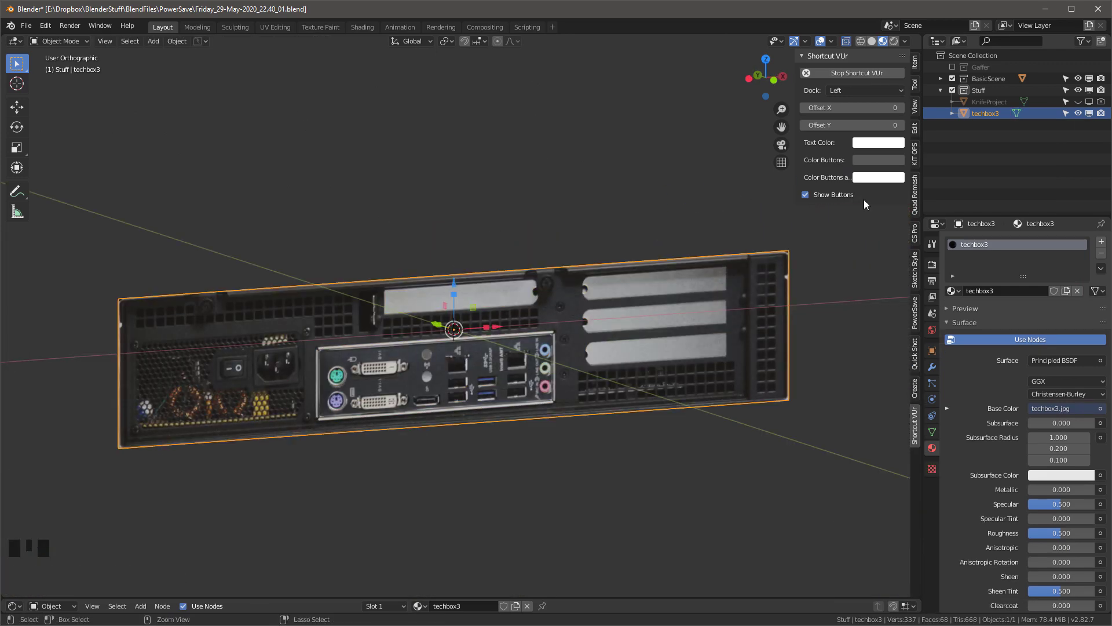
key("ctrl+z")
Reopen techbox3 in Edit Mode and reveal its hidden faces
left_click(524, 297)
key("Tab")
scroll(526, 295, "up", 4)
scroll(528, 295, "down", 2)
key("Tab")
key("Tab")
scroll(621, 338, "up", 1)
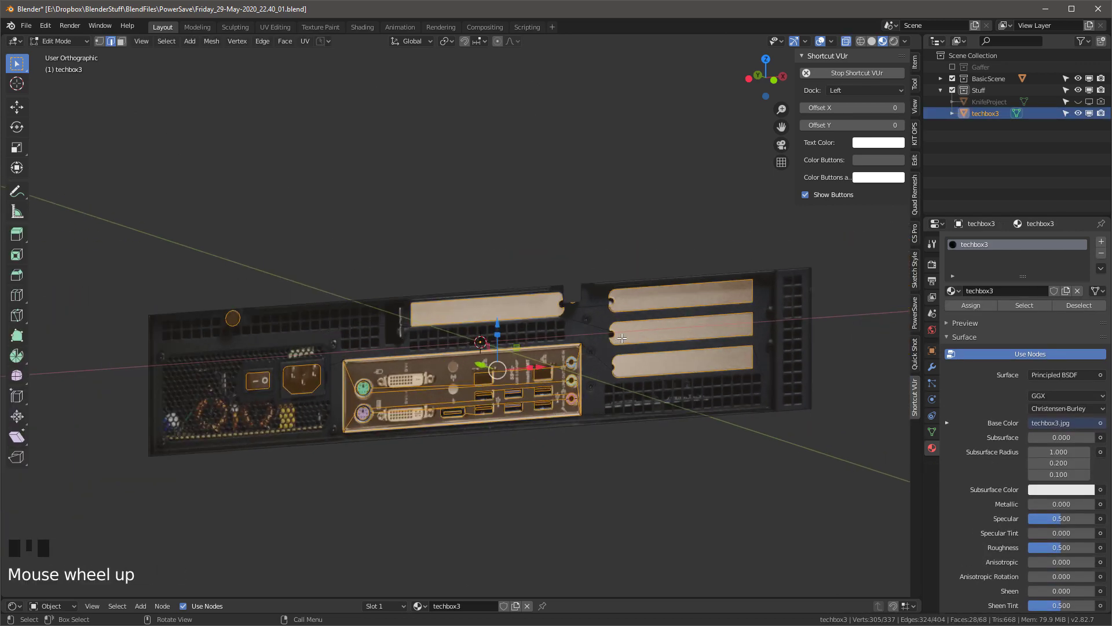
middle_click_drag(653, 319, 577, 302)
key("alt+h")
Dissolve the stray vertex protruding below the notch around the right thumbscrew in front view
scroll(571, 302, "up", 8)
left_click(590, 313)
middle_click_drag(577, 302, 566, 290)
key("KP_1")
scroll(607, 306, "up", 4)
key("1")
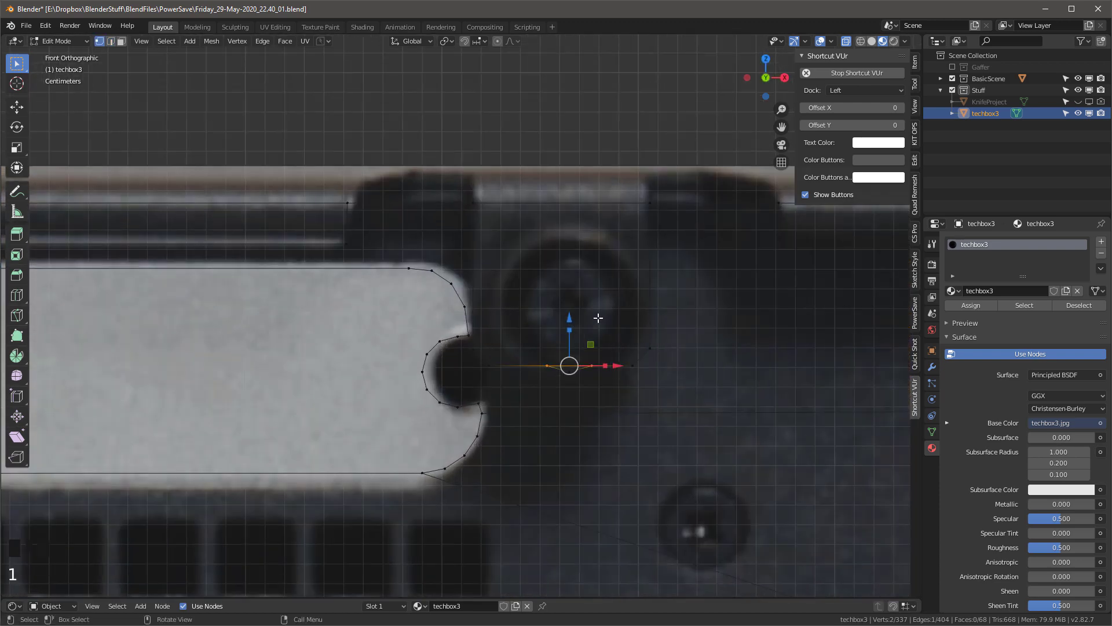
key("a")
scroll(588, 394, "up", 2)
scroll(570, 352, "down", 12)
scroll(615, 328, "up", 12)
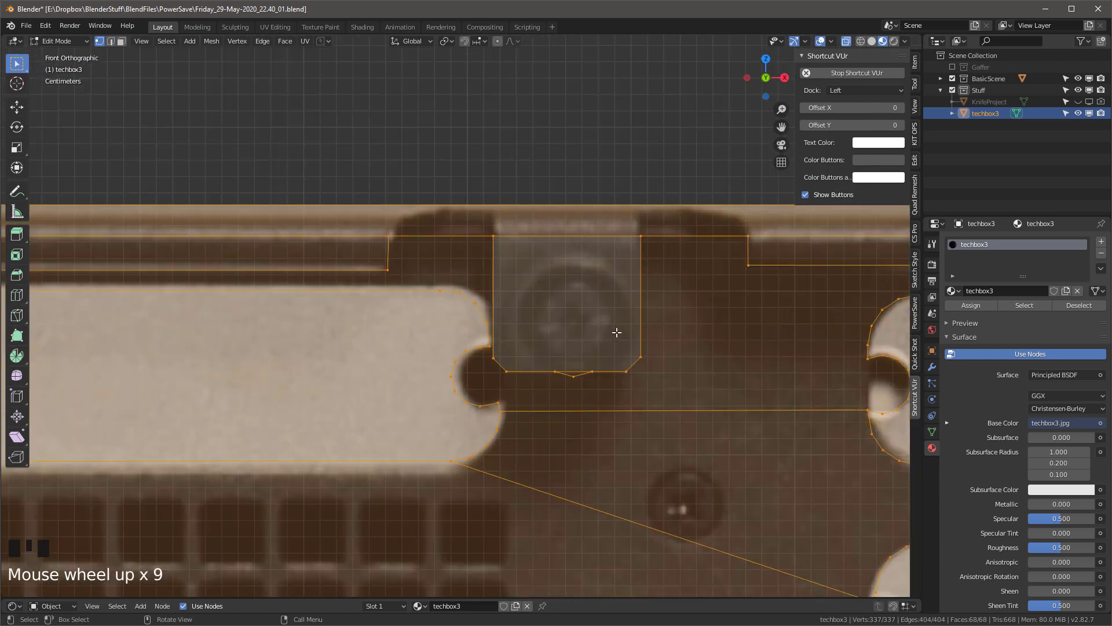
left_click(606, 378)
key("x")
left_click(596, 380)
scroll(583, 392, "down", 1)
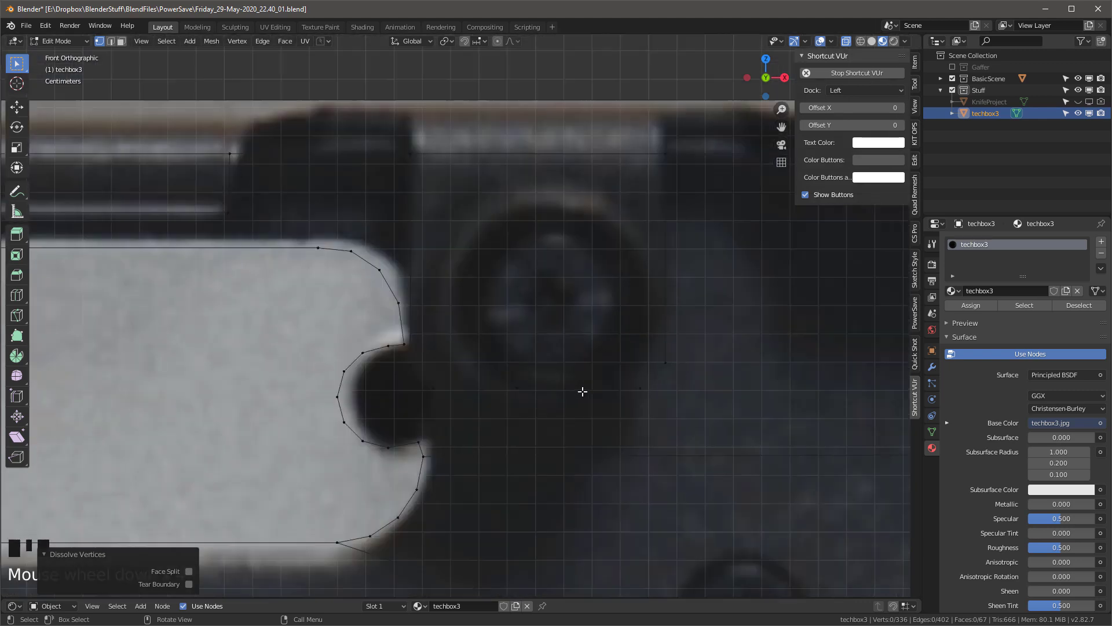
Knife-cut a round outline around the right thumbscrew and nudge two of its right-hand vertices to even the curve
key("k")
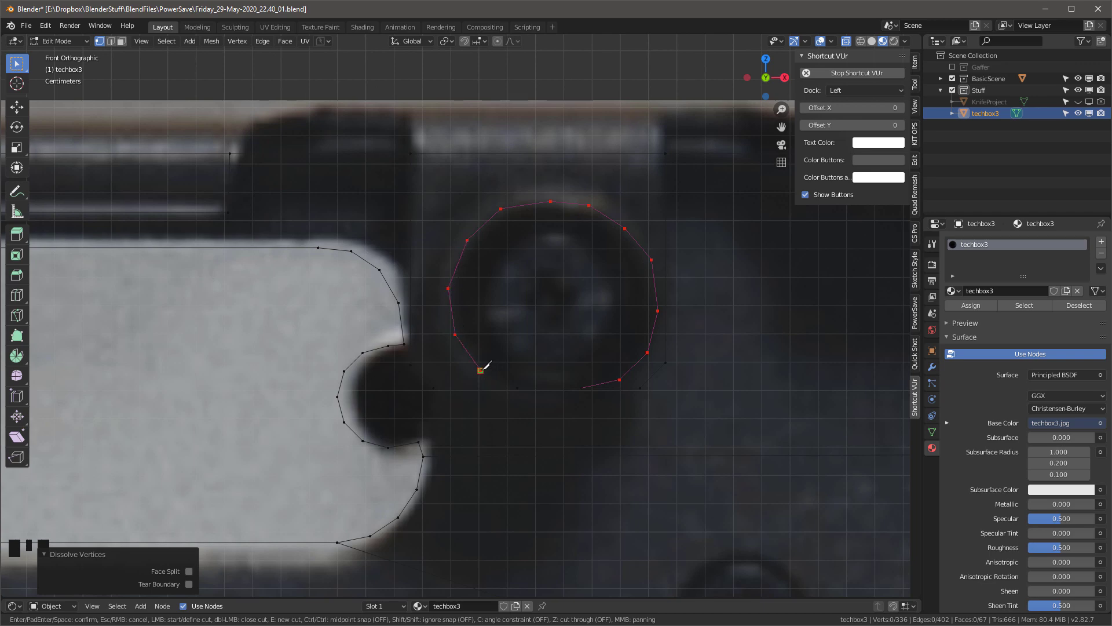
key("space")
scroll(699, 269, "down", 9)
scroll(703, 271, "up", 9)
left_click_drag(625, 351, 622, 350)
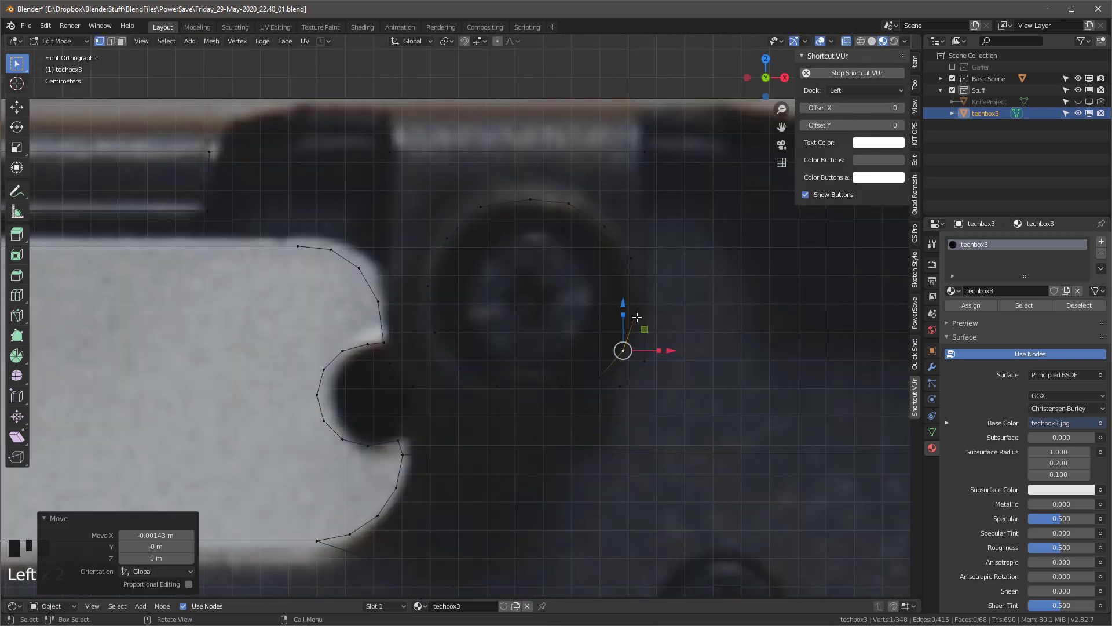
left_click_drag(634, 310, 637, 305)
key("l")
key("l")
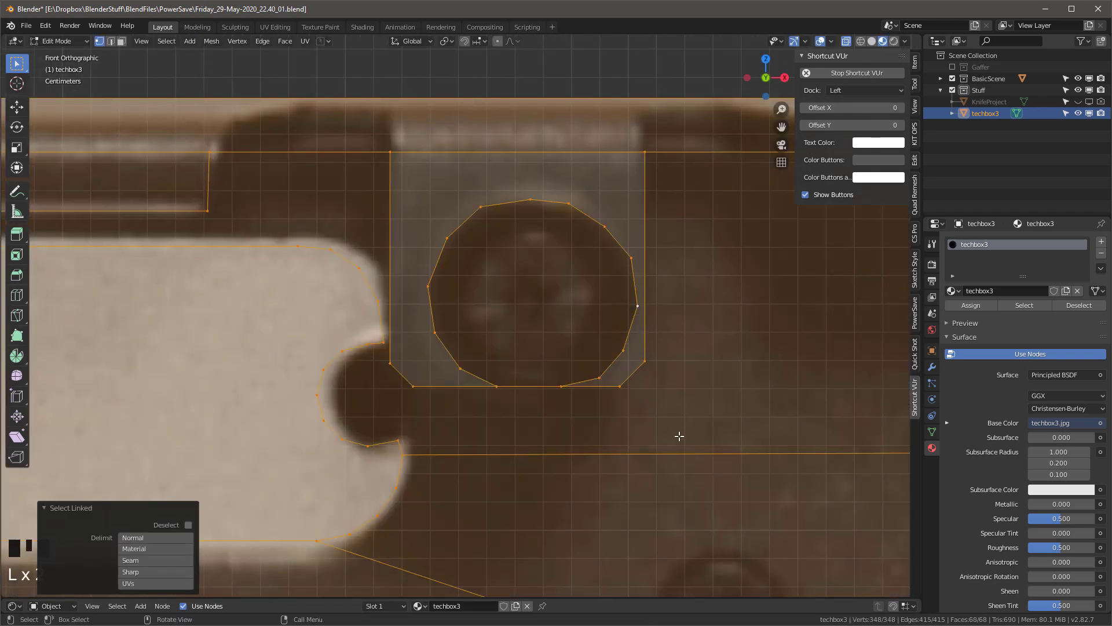
key("alt+a")
Box-select the I/O port panel's geometry and view the mesh from an angle
scroll(679, 436, "up", 5)
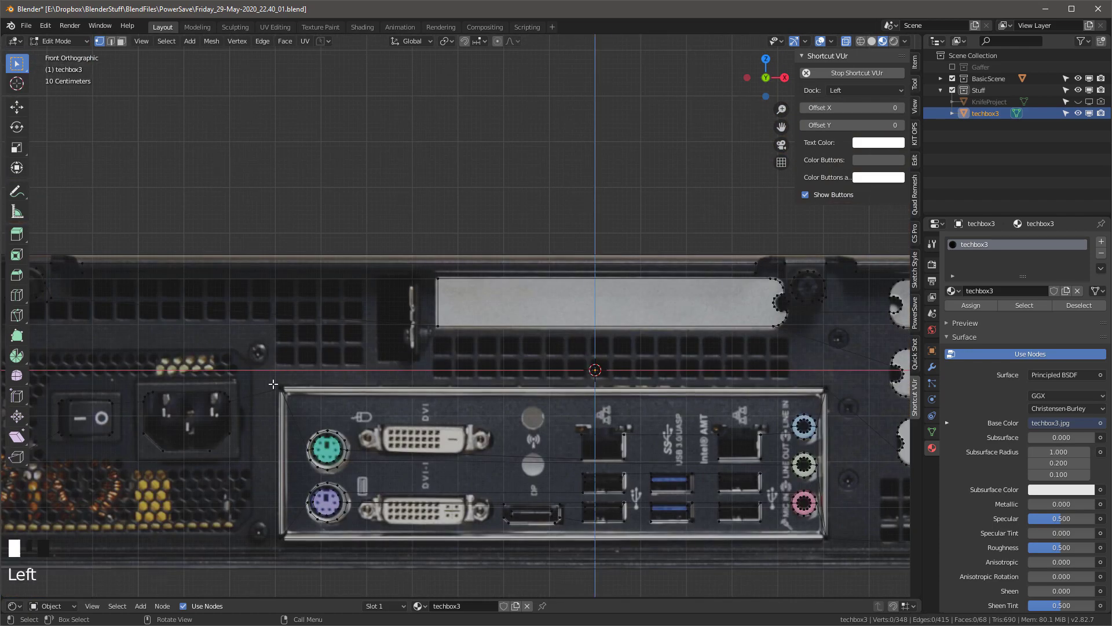
left_click_drag(273, 385, 842, 546)
scroll(864, 536, "down", 4)
scroll(499, 313, "up", 3)
middle_click_drag(499, 312, 343, 158, "shift")
middle_click_drag(343, 159, 382, 175)
scroll(383, 175, "down", 3)
scroll(405, 220, "up", 2)
middle_click_drag(406, 219, 476, 316)
Select techbox3's outer boundary loop and extrude it 0.24 m along Y
key("a")
left_click(167, 40)
mouse_move(191, 216)
left_click(324, 260)
key("e")
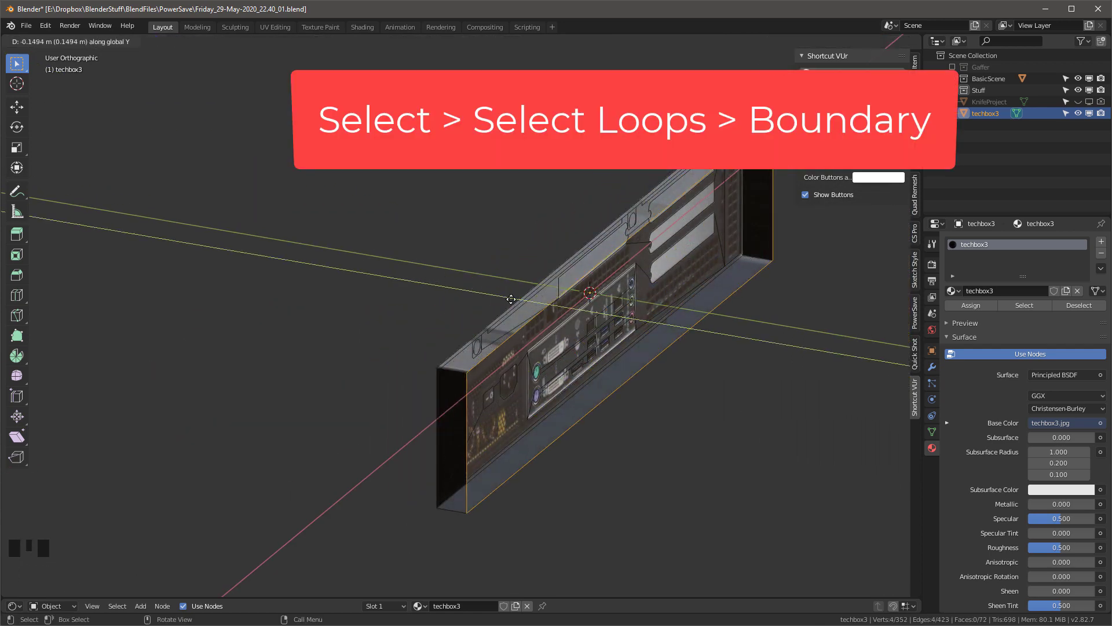
left_click(439, 274)
middle_click_drag(438, 274, 433, 253)
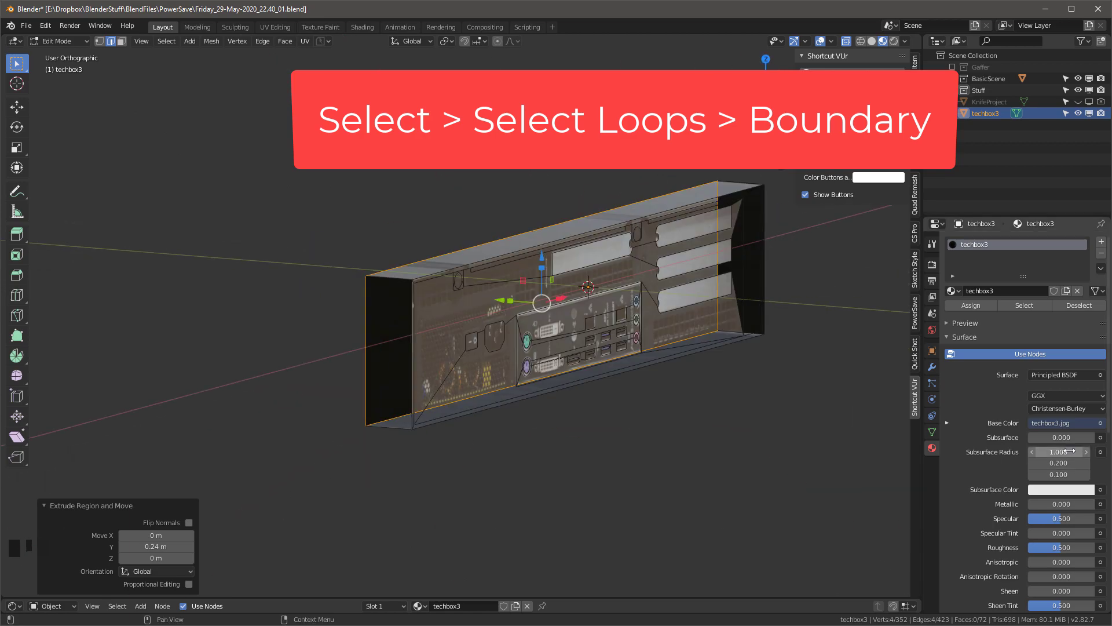
Set the techbox3 material's Blend Mode to Opaque
scroll(970, 493, "down", 12)
left_click(1038, 535)
left_click(1041, 548)
middle_click_drag(655, 249, 565, 269)
scroll(565, 269, "up", 6)
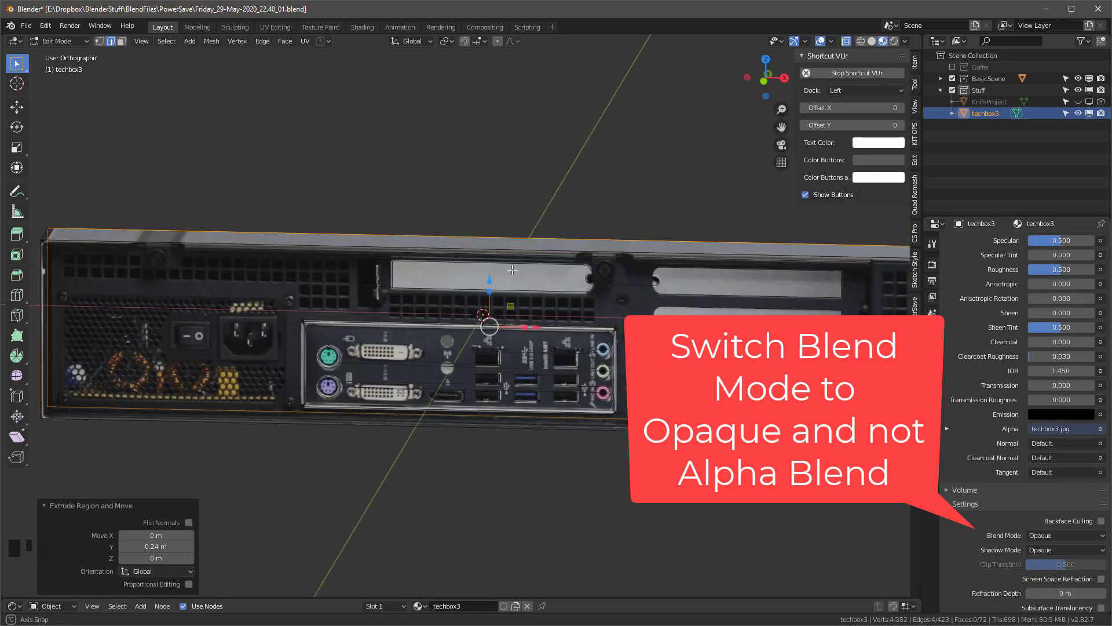
scroll(646, 260, "down", 5)
Fill the open back of the box with a face and grow the face selection to the sides and front rim
middle_click_drag(408, 266, 442, 299)
key("3")
key("ctrl+KP_Add")
key("ctrl+KP_Add")
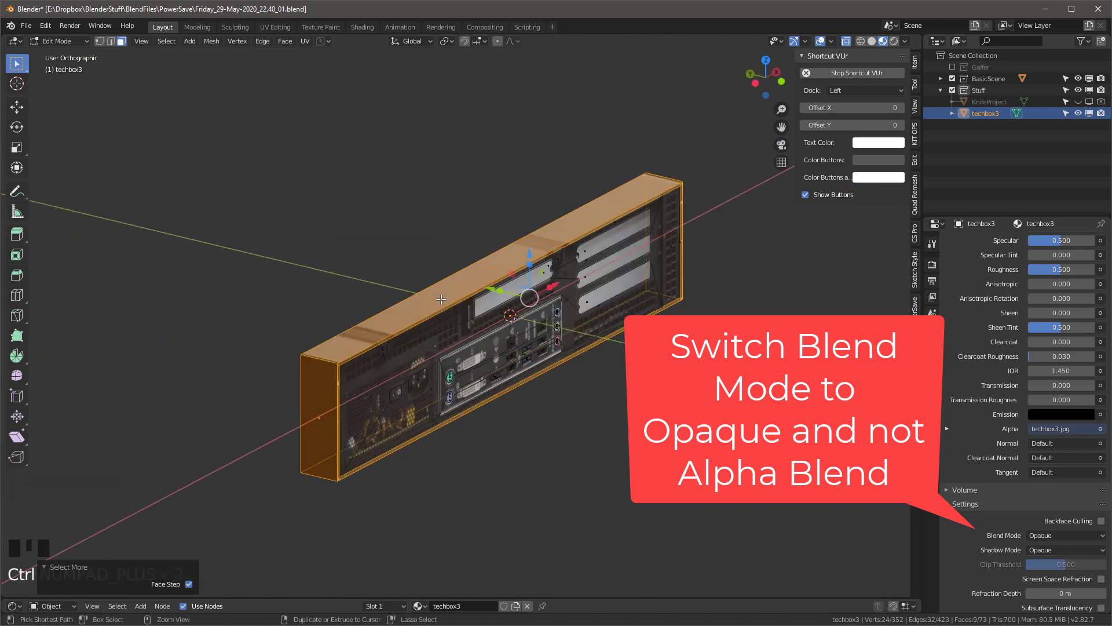
middle_click_drag(626, 250, 518, 194)
scroll(701, 232, "up", 2)
middle_click_drag(701, 231, 788, 296)
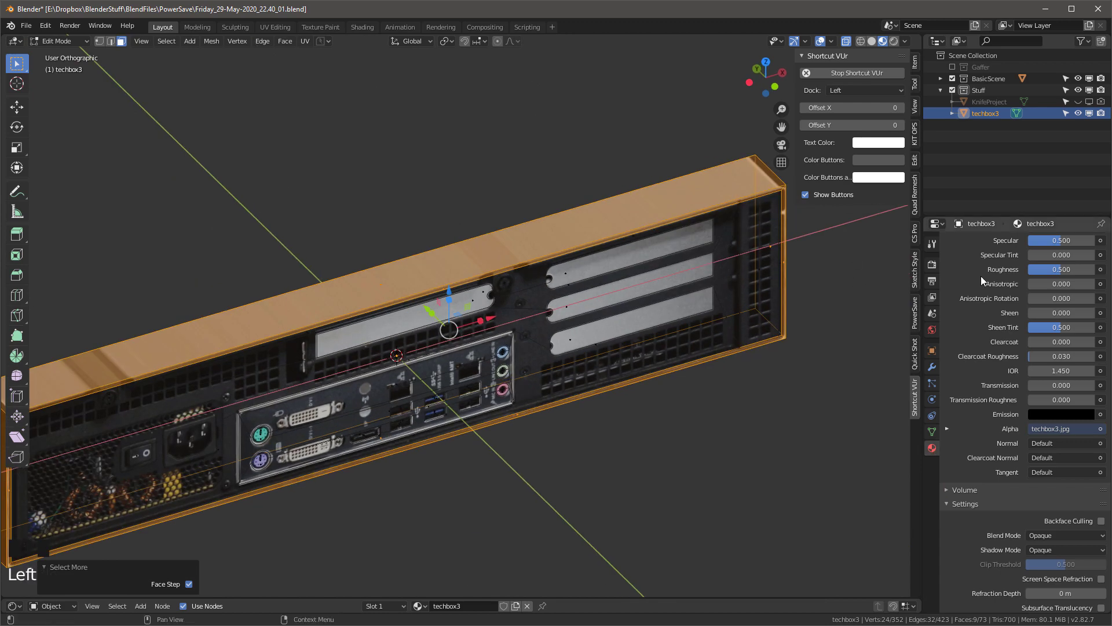
Add a new material named techboxBezel and assign it to the selected bezel faces
scroll(968, 261, "up", 10)
left_click(1001, 257)
left_click(1019, 314)
left_click(1011, 313)
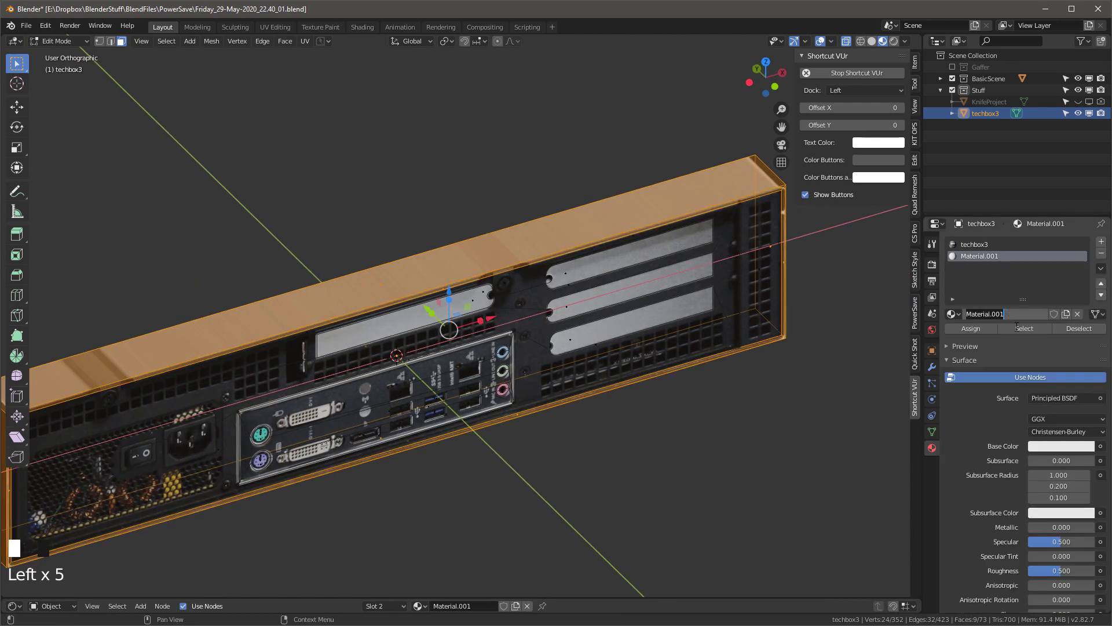
type("techboxBezel")
left_click(970, 328)
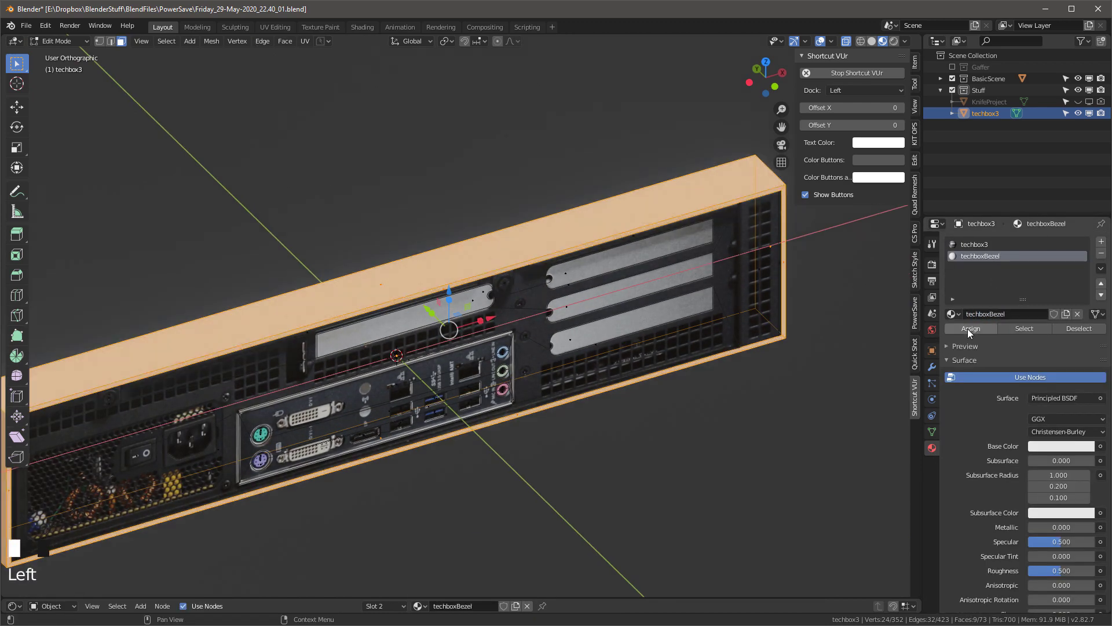
scroll(580, 271, "down", 3)
scroll(581, 272, "up", 1)
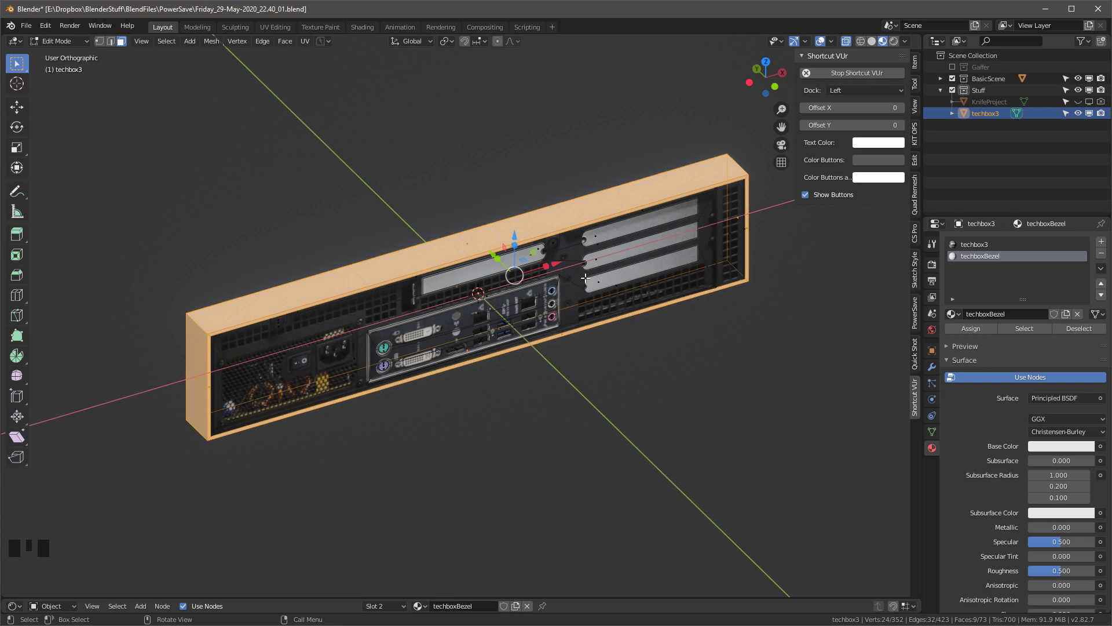
Select the middle right slot cover's face and save the file
middle_click_drag(585, 318, 533, 267)
left_click(528, 264)
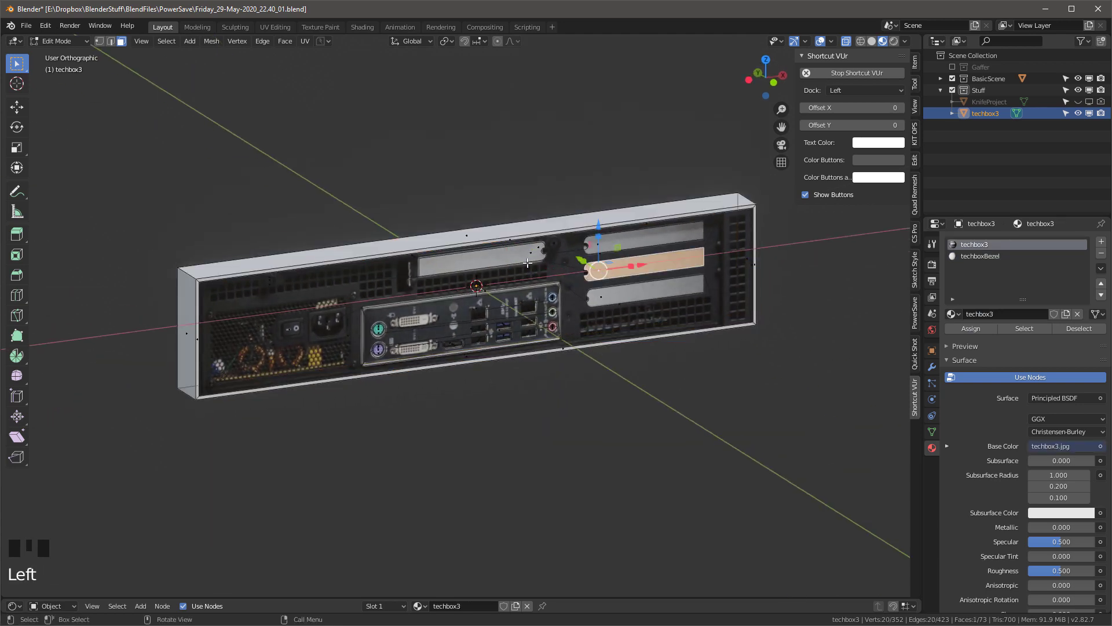
key("ctrl+s")
Select every face co-planar with the selected slot cover face
left_click(166, 40)
mouse_move(232, 168)
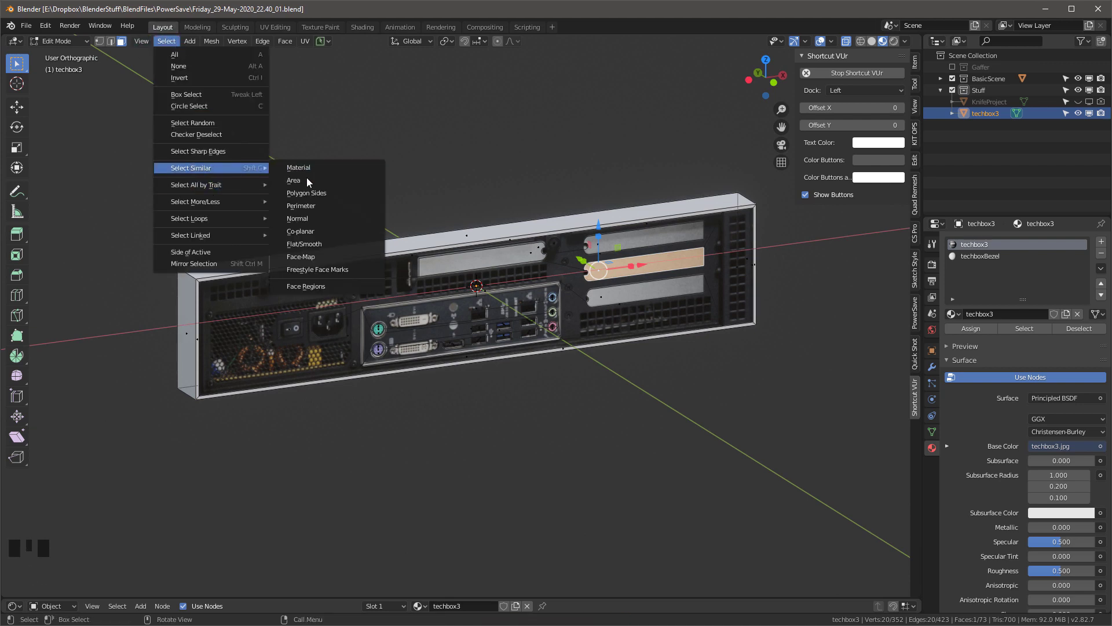
left_click(312, 232)
scroll(487, 294, "up", 1)
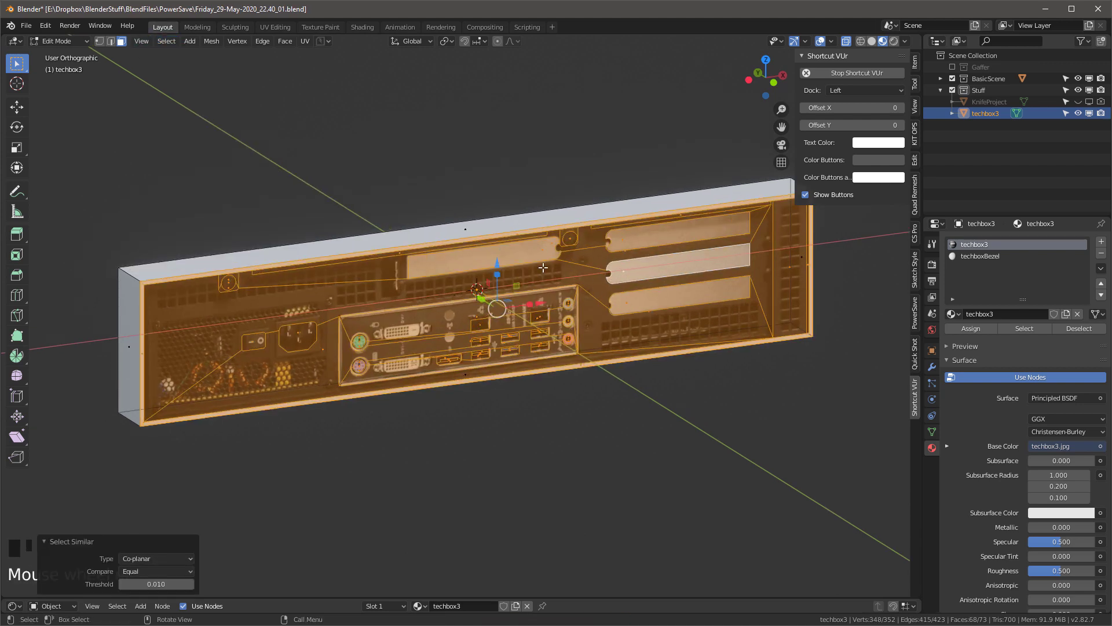
scroll(603, 255, "down", 1)
scroll(736, 244, "up", 1)
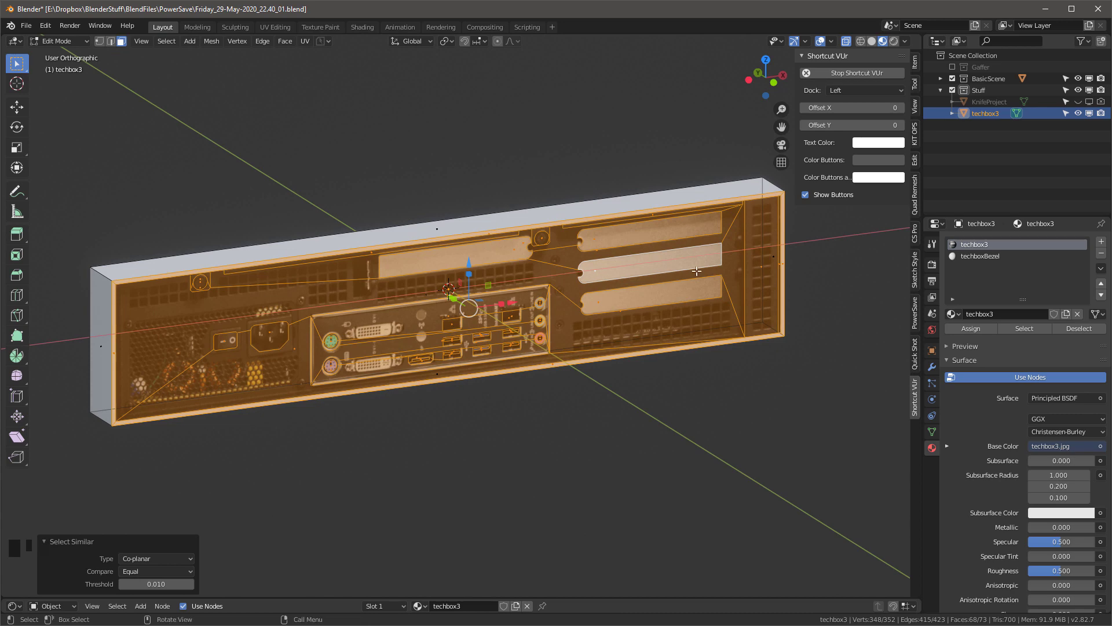
Box-select the I/O port panel in front view and hide its faces in face select mode
middle_click_drag(697, 271, 638, 268, "alt")
key("1")
left_click_drag(291, 288, 565, 375)
key("h")
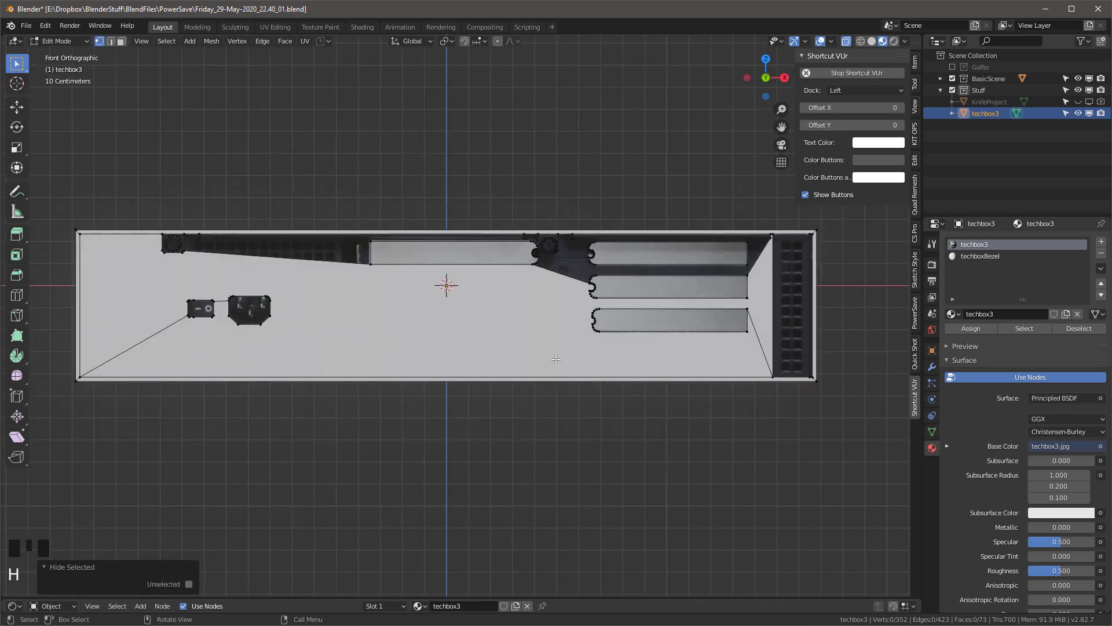
key("ctrl+z")
key("ctrl+z")
scroll(522, 336, "up", 2)
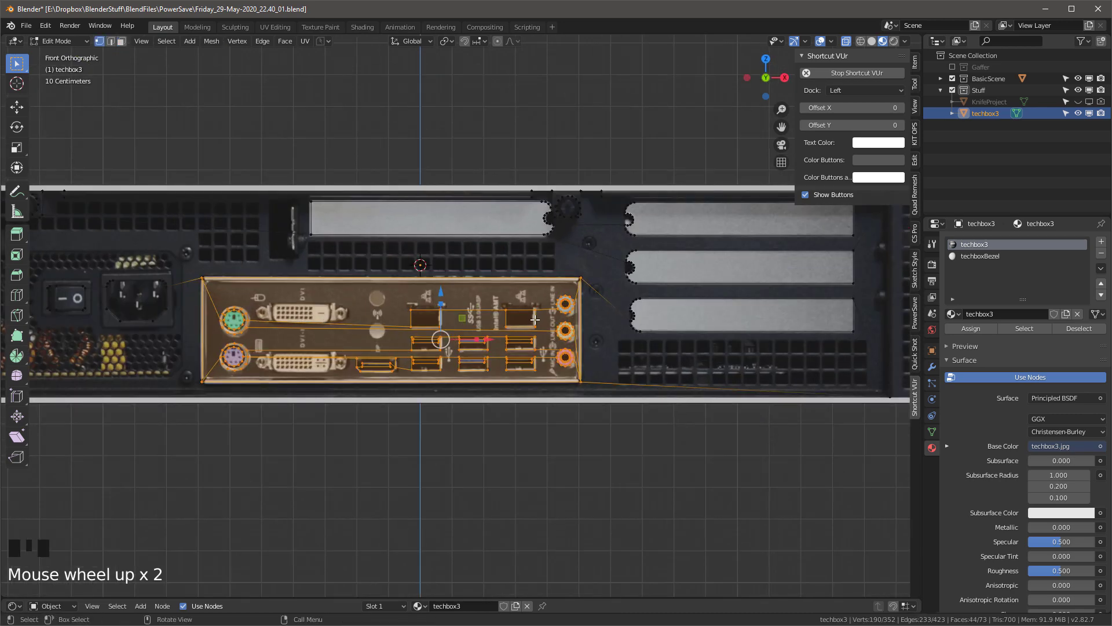
scroll(547, 313, "down", 1)
key("3")
key("h")
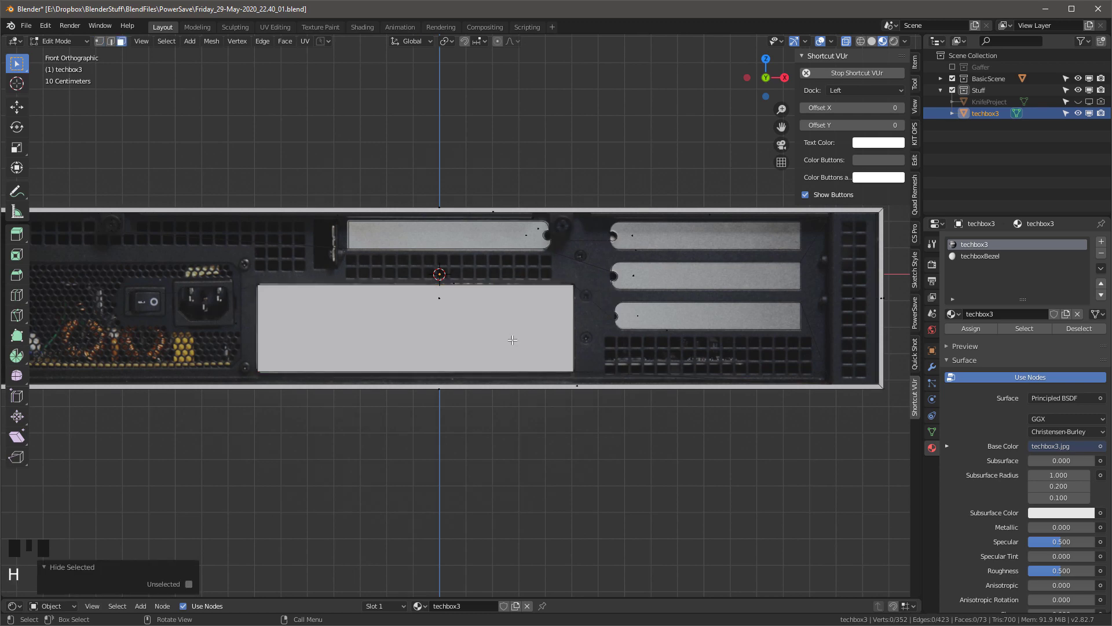
Hide the vertical vent strip face at the right end of the rear panel
left_click(849, 256)
key("h")
scroll(843, 260, "down", 2)
scroll(394, 294, "up", 1)
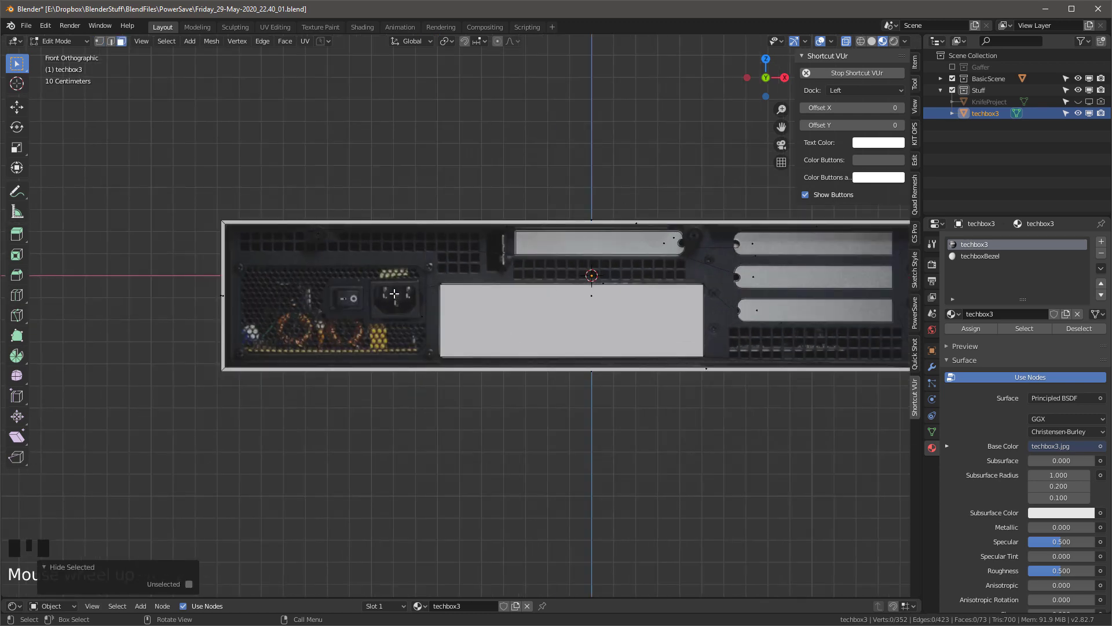
Select the faces of both thumbscrews along the rear panel's upper edge and hide them
scroll(327, 231, "up", 4)
left_click(332, 229)
left_click(322, 234, "shift")
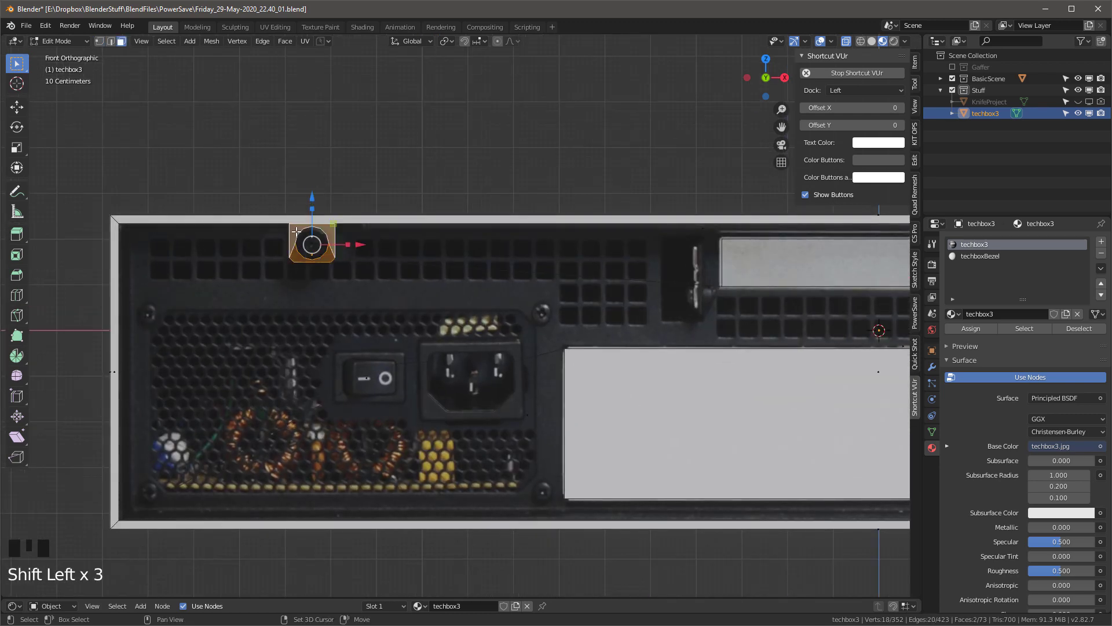
scroll(300, 235, "up", 5)
left_click(289, 213, "shift")
left_click(288, 212, "shift")
left_click(287, 212, "shift")
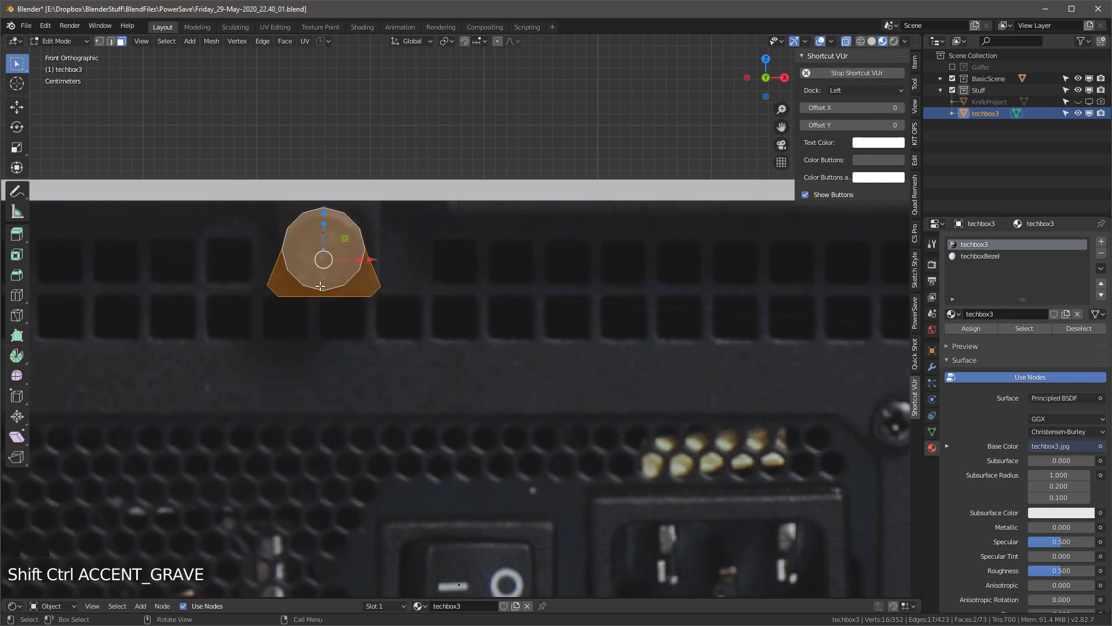
key("ctrl+grave")
scroll(649, 286, "down", 5)
scroll(614, 230, "up", 7)
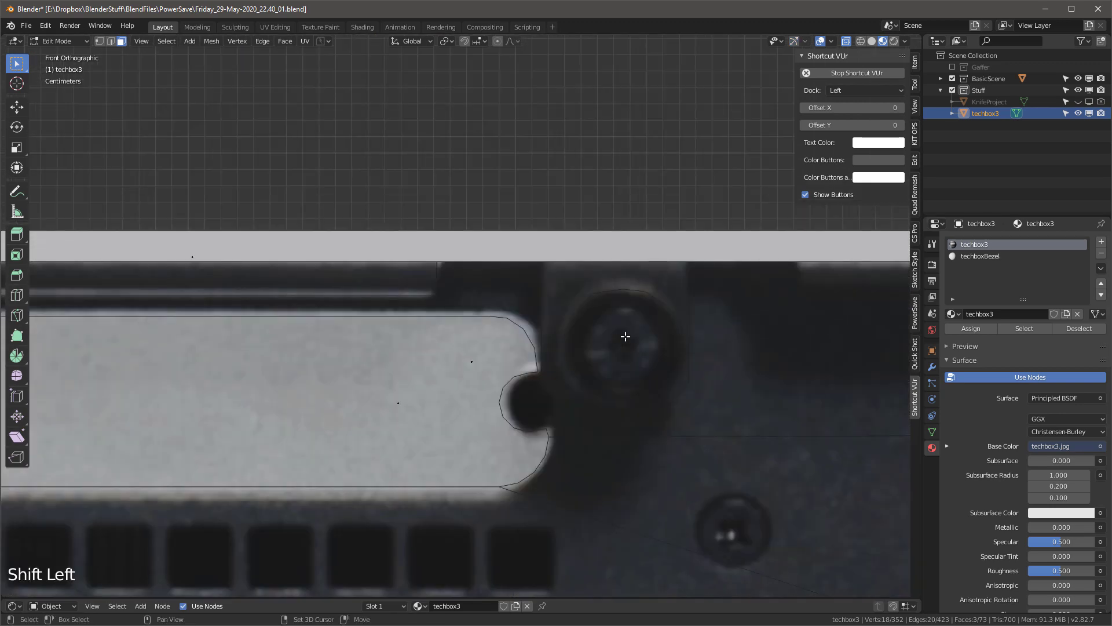
scroll(769, 293, "down", 8)
middle_click_drag(770, 293, 507, 245, "shift")
key("h")
Select all faces that use the techboxBezel material and hide them
left_click(995, 256)
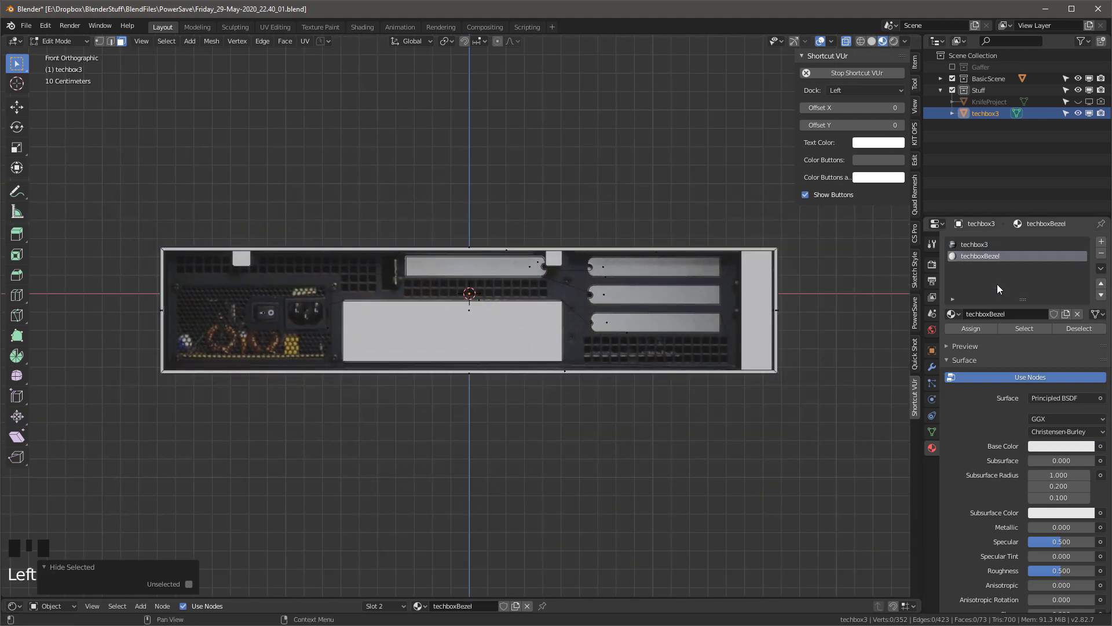
left_click(1024, 328)
key("h")
middle_click_drag(410, 154, 526, 268)
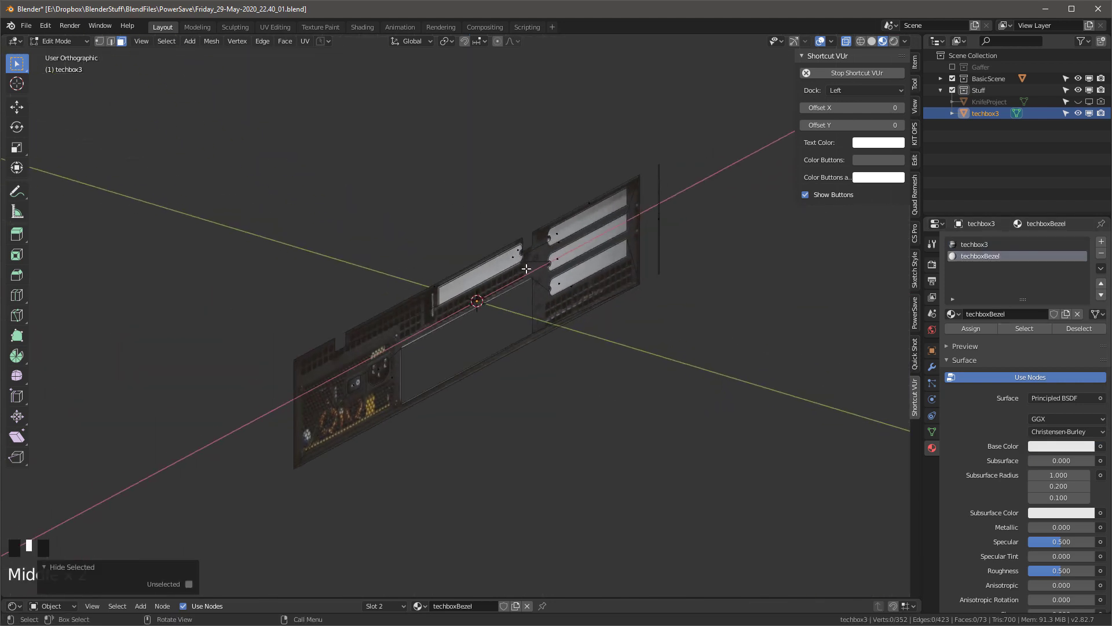
Select all the remaining visible panel faces and extrude them inward by about 0.0663 m
key("alt+h")
middle_click_drag(502, 322, 424, 160)
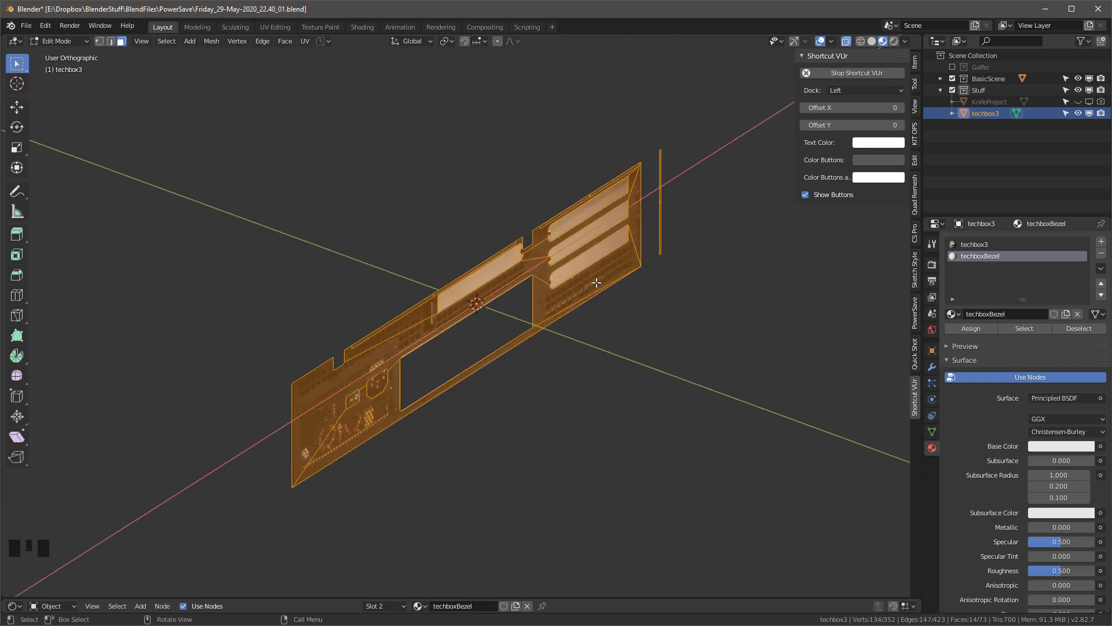
key("e")
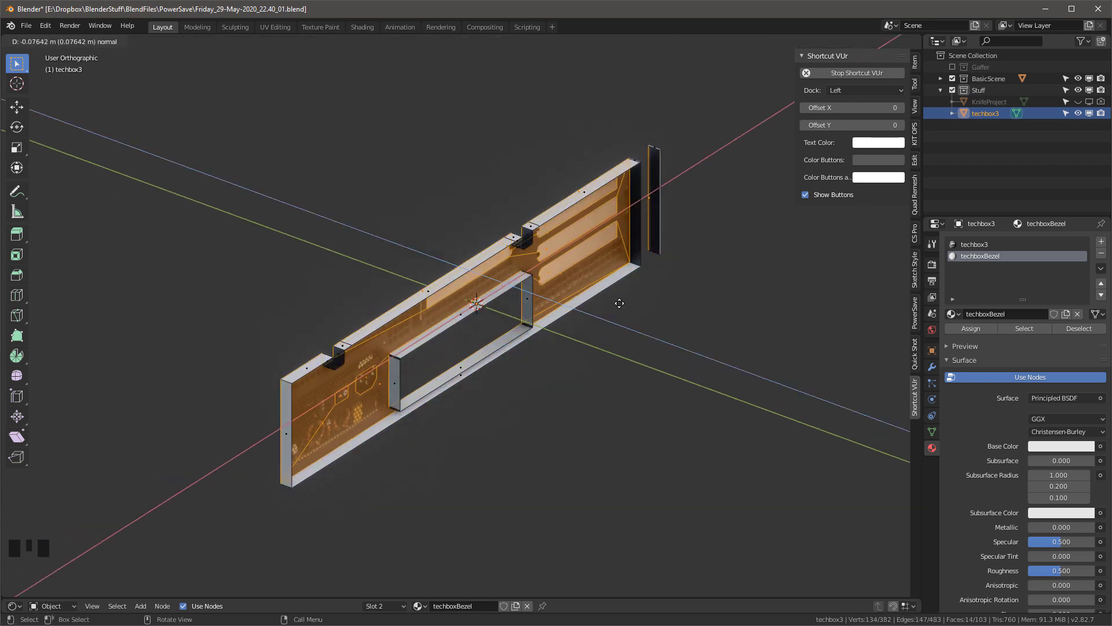
left_click(620, 303)
mouse_move(619, 303)
middle_mouse_down()
mouse_move(609, 285)
mouse_move(621, 281)
middle_mouse_up()
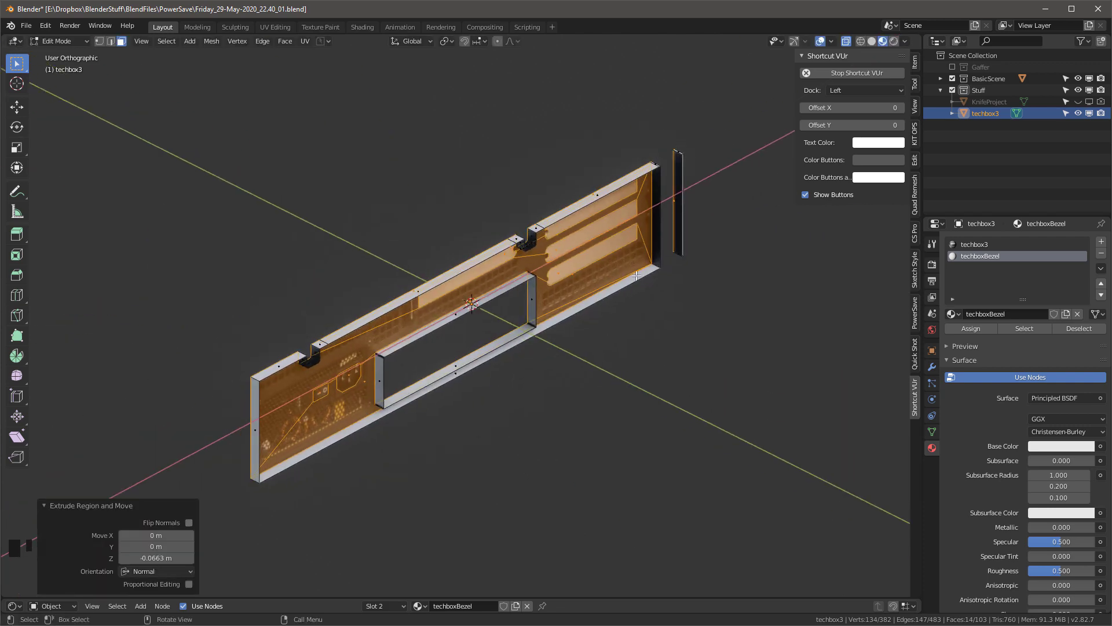
Invert the selection to the extruded side walls and open the UV Editing workspace
key("ctrl+i")
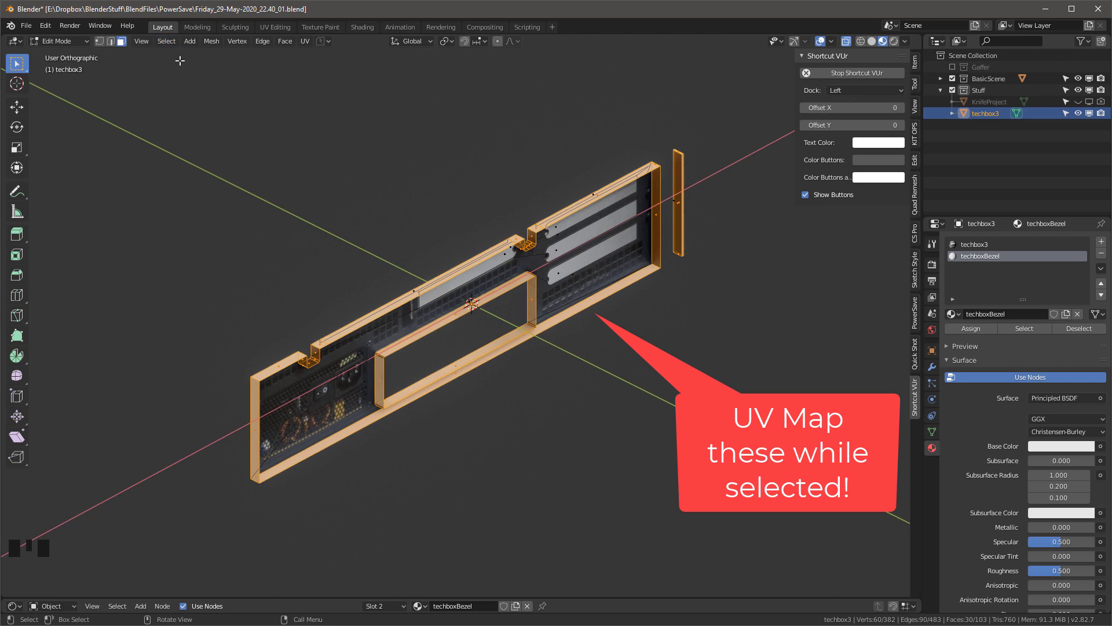
left_click(325, 42)
left_click(324, 66)
left_click(275, 28)
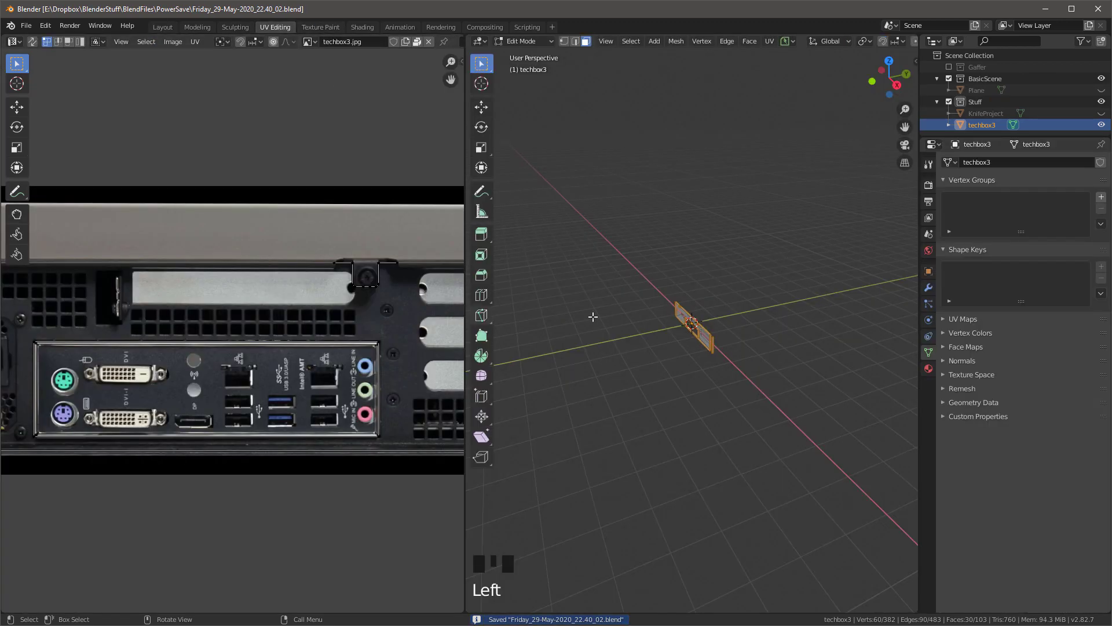
Map the selected side walls with Project From View, using a slightly tilted orthographic top view
middle_click_drag(593, 316, 715, 377)
scroll(738, 314, "up", 13)
key("KP_5")
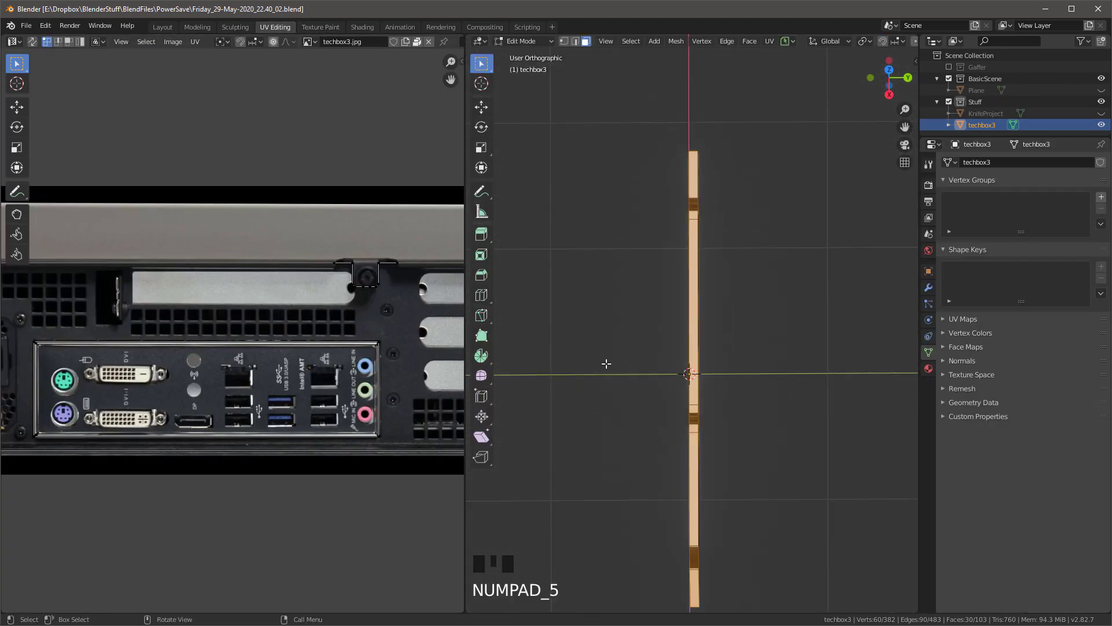
key("KP_7")
scroll(768, 321, "down", 3)
key("KP_6")
key("KP_4")
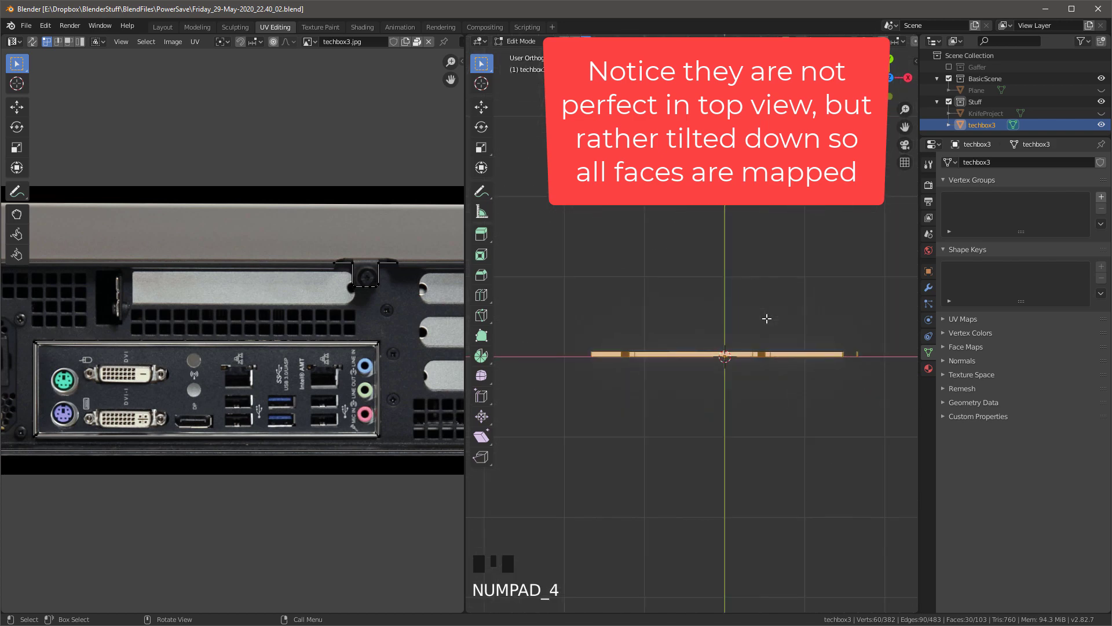
middle_click_drag(767, 318, 702, 464)
key("KP_2")
scroll(753, 444, "down", 2)
key("u")
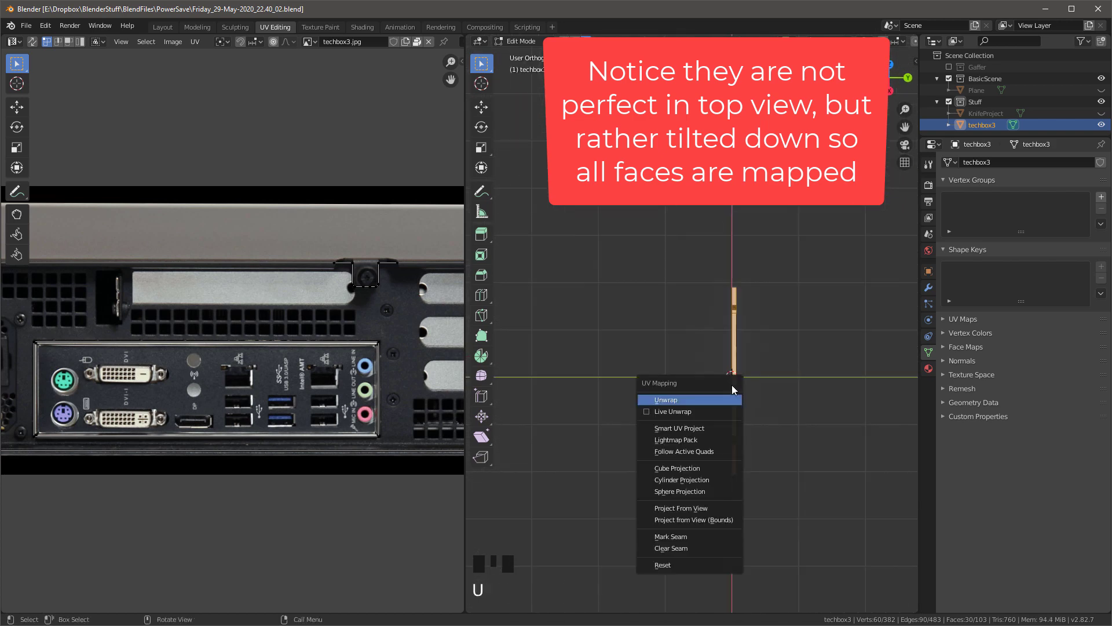
left_click(681, 508)
scroll(294, 401, "down", 4)
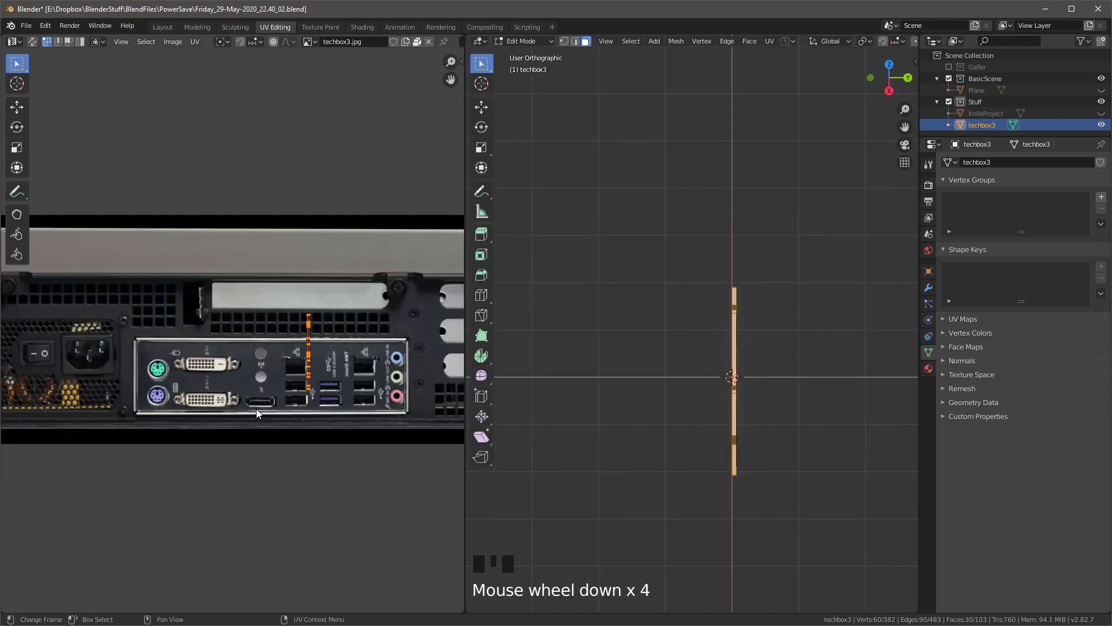
Maximize the UV editor and rotate the side walls' UVs by -90 degrees
scroll(281, 347, "up", 1)
scroll(279, 326, "down", 2)
middle_click_drag(278, 321, 293, 269)
scroll(294, 269, "up", 2)
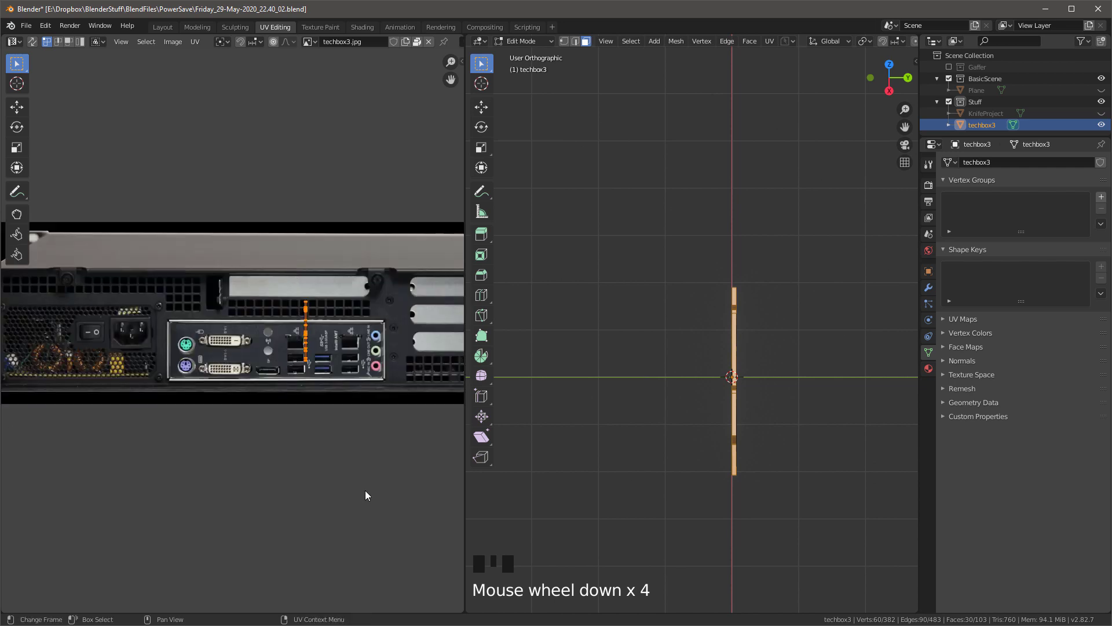
key("ctrl+space")
scroll(677, 317, "up", 2)
key("r")
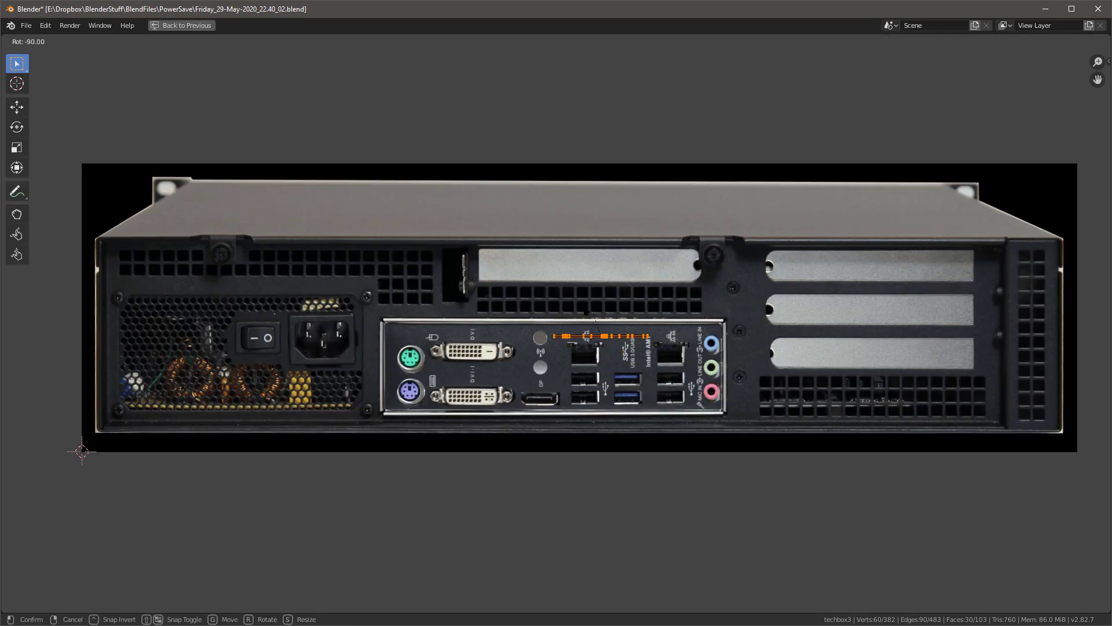
left_click(589, 313, "ctrl")
Enlarge the side walls' UVs and place them over the plain dark strip above the power supply
key("s")
left_click(688, 351)
key("g")
left_click(370, 315)
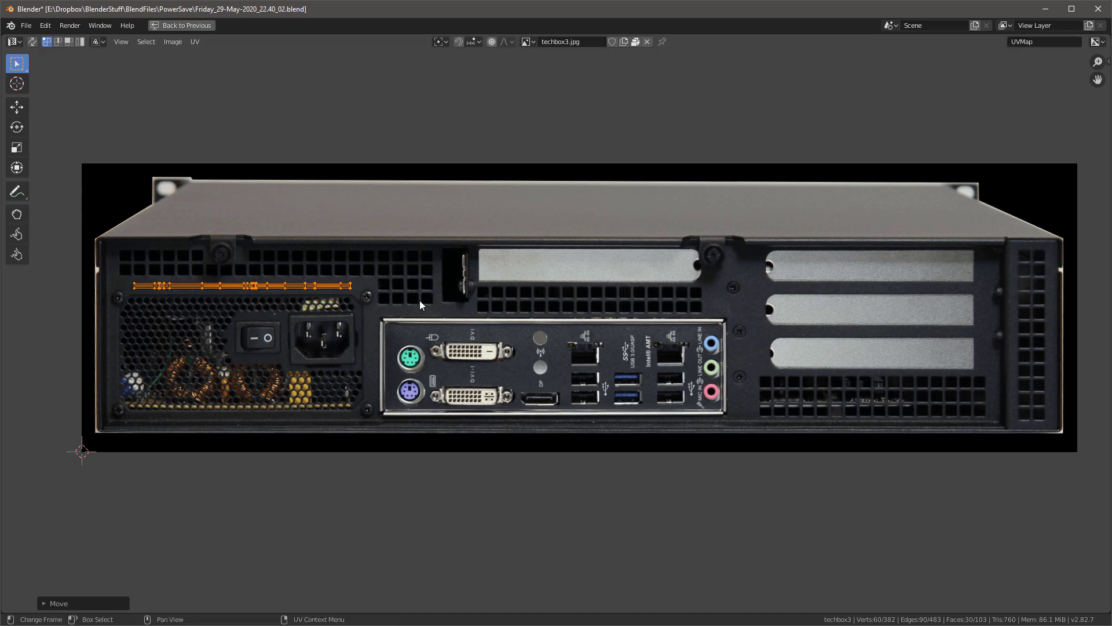
key("s")
left_click(461, 310)
key("g")
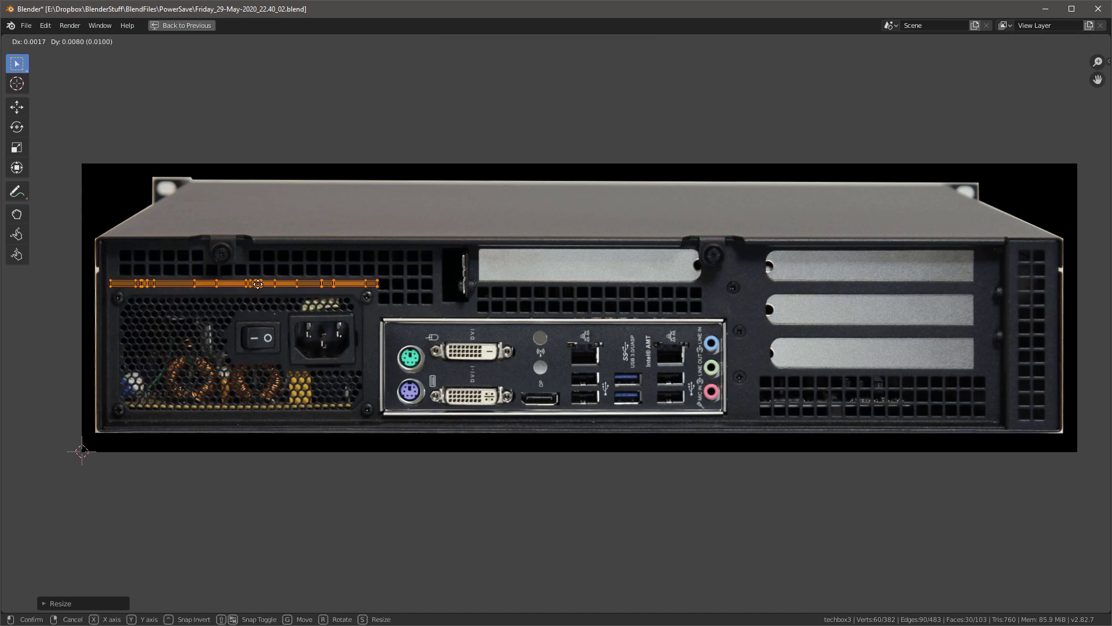
left_click(257, 284)
scroll(370, 278, "up", 5)
scroll(405, 272, "down", 8)
scroll(452, 269, "up", 2)
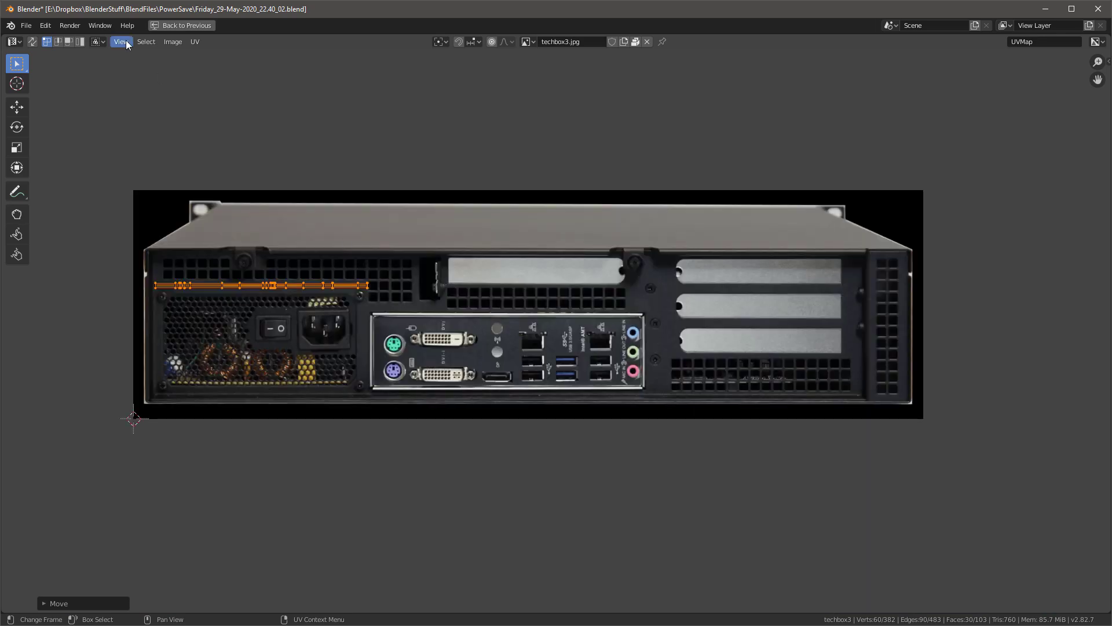
Return to the Layout workspace, then reveal all hidden faces of techbox3 in edit mode and clear the selection
key("ctrl+space")
left_click(163, 27)
middle_click_drag(436, 189, 609, 249)
scroll(606, 242, "up", 2)
middle_click_drag(520, 376, 539, 333)
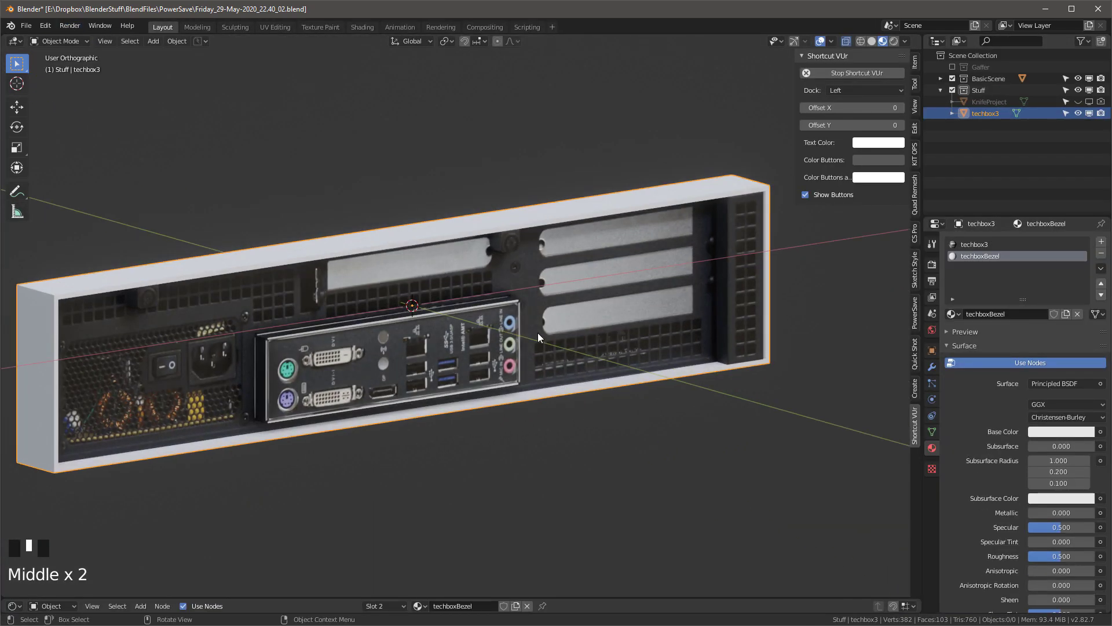
key("Tab")
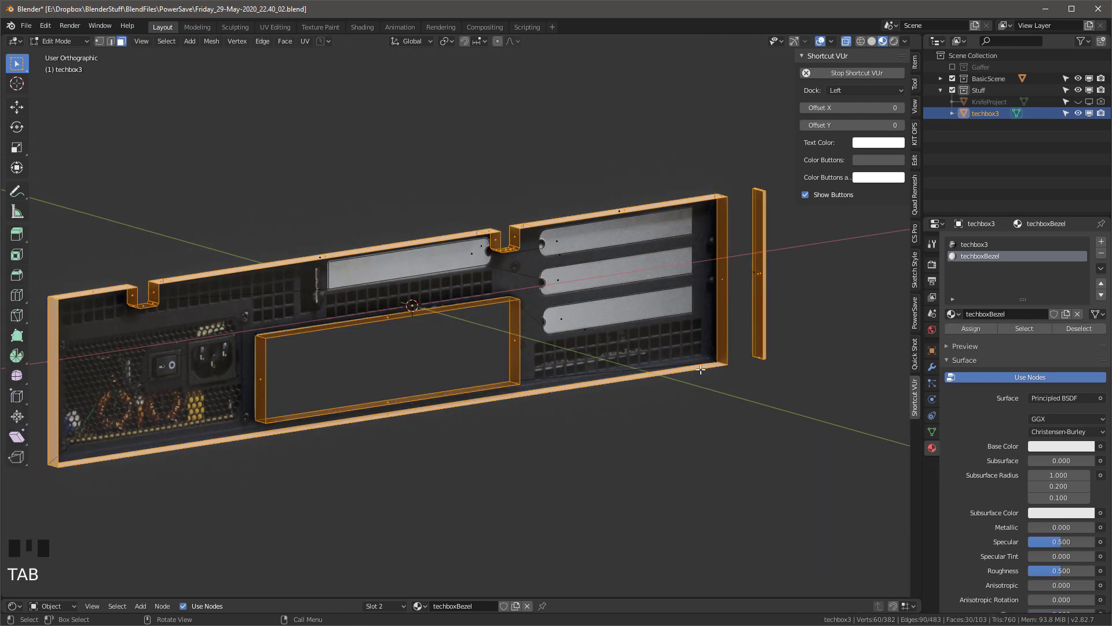
key("alt+h")
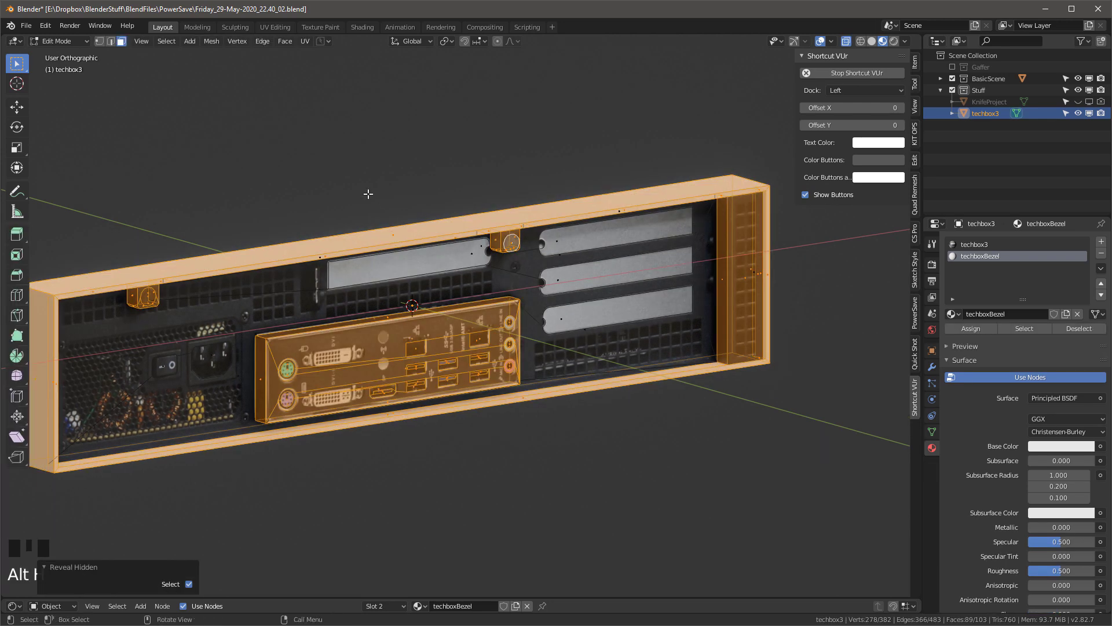
left_click(368, 193)
Select the four metal slot cover faces and extrude them inward by about 0.009 m
scroll(510, 271, "up", 2)
mouse_move(518, 272)
middle_mouse_down()
mouse_move(489, 266)
mouse_move(528, 259)
middle_mouse_up()
left_click(499, 255)
left_click(661, 228, "shift")
left_click(481, 253)
left_click(487, 252)
left_click(491, 251)
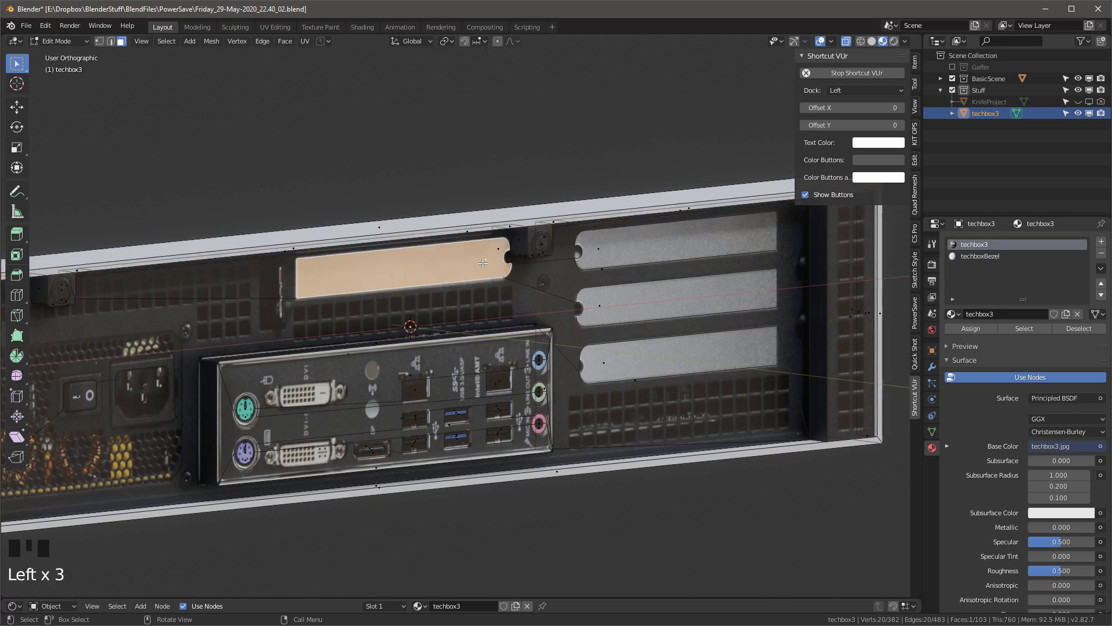
left_click(600, 250, "shift")
left_click(601, 305, "shift")
left_click(602, 356, "shift")
middle_click_drag(583, 310, 603, 323)
scroll(605, 325, "up", 6)
key("e")
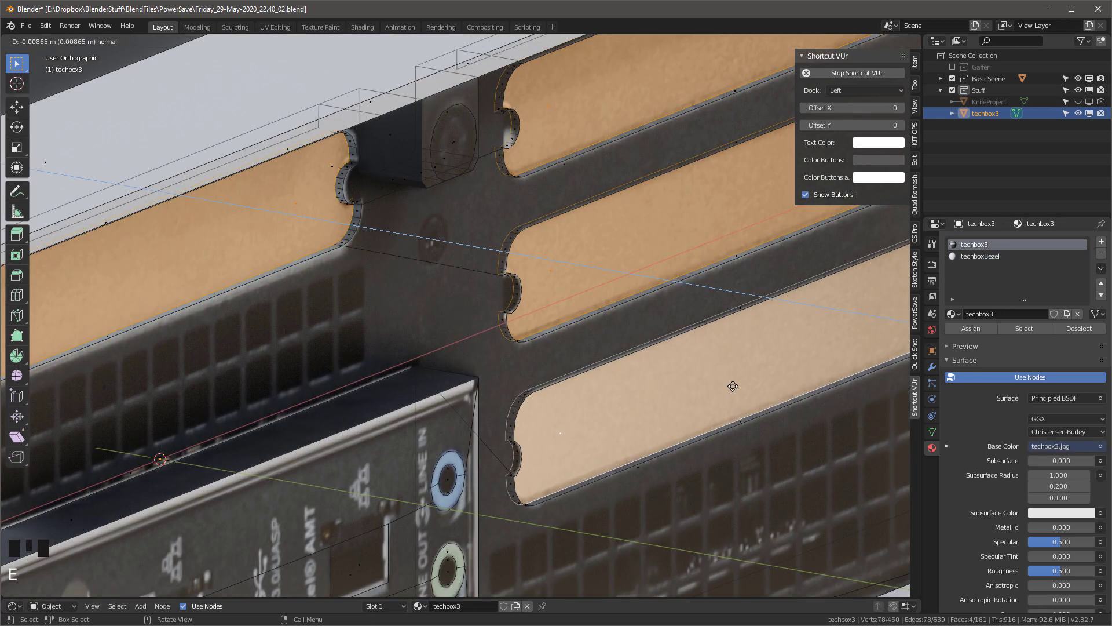
left_click(735, 387)
Select the round head faces of both thumbscrews
scroll(572, 435, "down", 6)
mouse_move(573, 436)
middle_mouse_down()
mouse_move(560, 424)
mouse_move(569, 417)
middle_mouse_up()
left_click(616, 303)
left_click(302, 354, "shift")
scroll(655, 378, "up", 7)
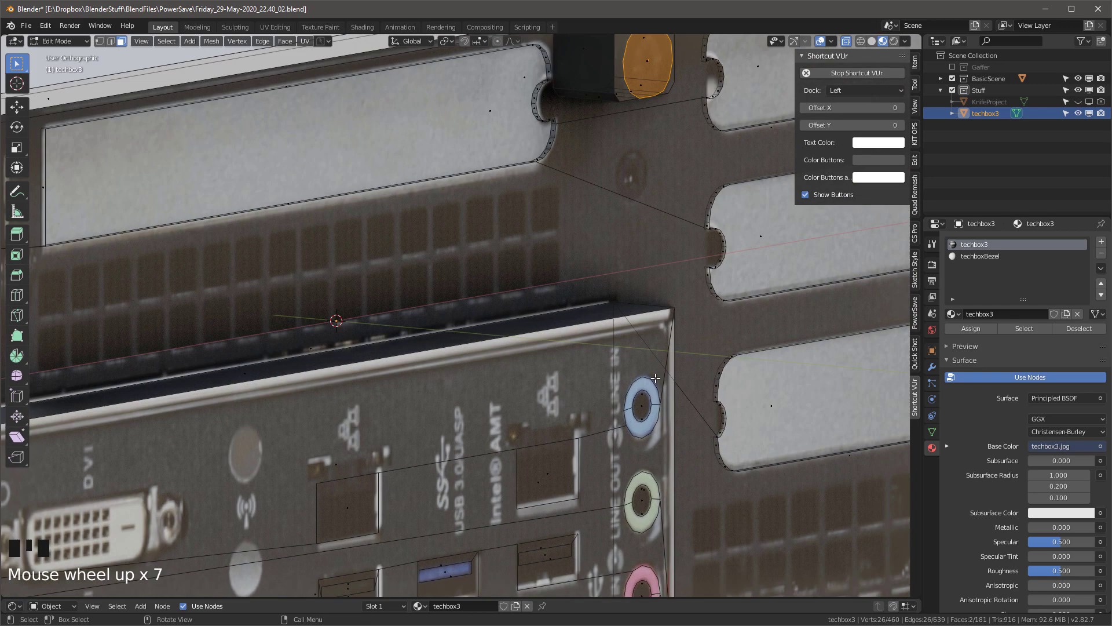
scroll(643, 405, "up", 1)
Select the three audio jack holes and add the upper right USB port's surround faces
left_click(642, 407)
left_click(642, 518, "shift")
middle_click_drag(642, 519, 634, 267, "shift")
left_click(634, 378, "shift")
left_click(527, 335, "shift")
left_click(514, 321, "shift")
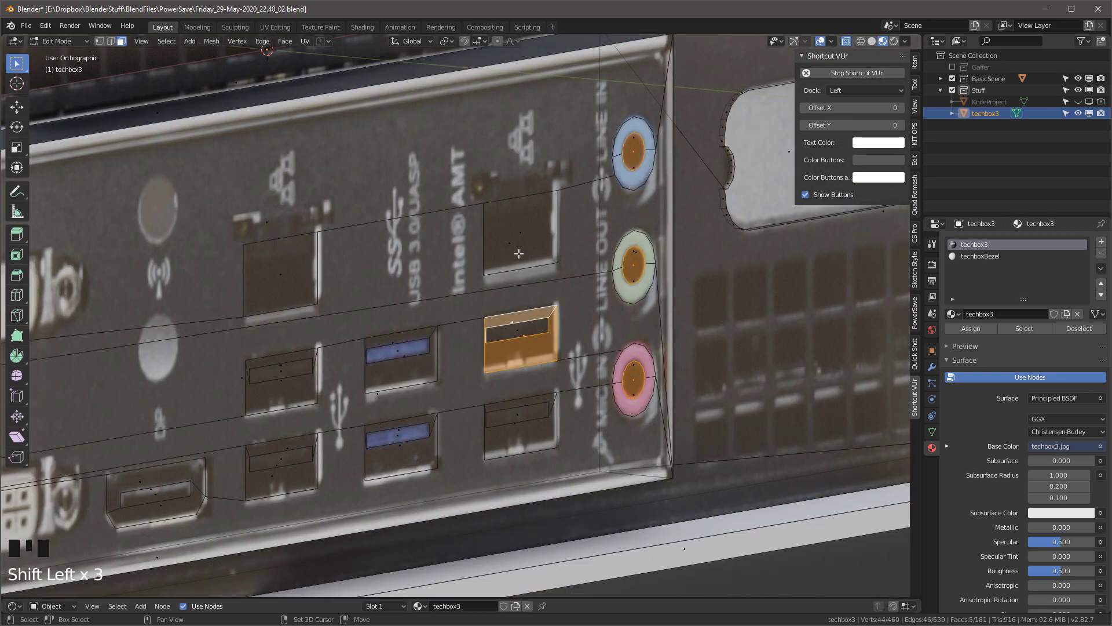
Add the right Ethernet port, the lower right USB port and both blue USB 3.0 ports to the selection
left_click(514, 244, "shift")
left_click(514, 243, "shift")
left_click(525, 234, "shift")
left_click(521, 404, "shift")
left_click(516, 425, "shift")
left_click(399, 429, "shift")
left_click(400, 446, "shift")
left_click(389, 345, "shift")
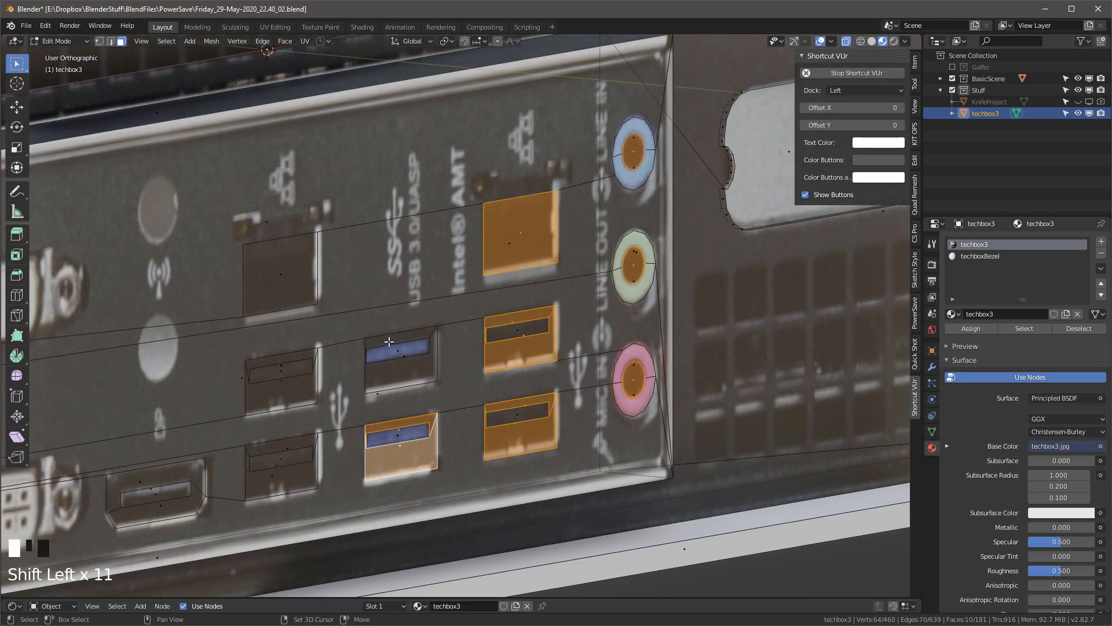
Add the left Ethernet port, the left USB ports and the DisplayPort surround to the selection
left_click(284, 361, "shift")
left_click(282, 397, "shift")
left_click(281, 274, "shift")
left_click(285, 446, "shift")
left_click(141, 484, "shift")
left_click(143, 484, "shift")
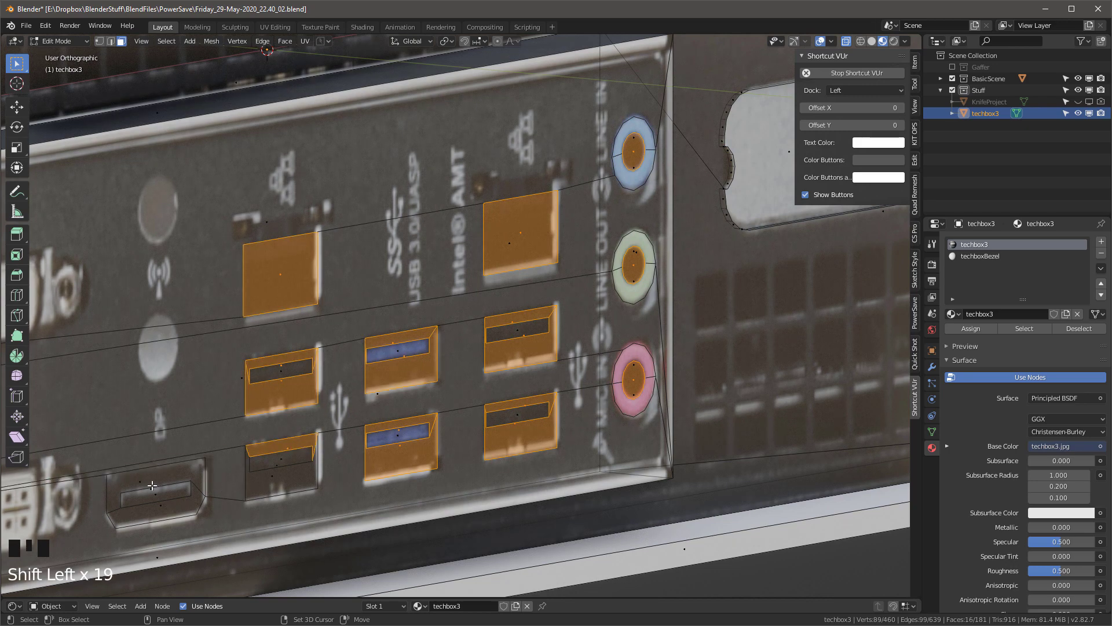
left_click(151, 487, "shift")
left_click(161, 506, "shift")
Try adding the green PS/2 port's ring faces to the selection
scroll(211, 406, "down", 2)
middle_click_drag(221, 414, 510, 340, "shift")
scroll(509, 341, "up", 1)
left_click(323, 211, "shift")
left_click(320, 297, "shift")
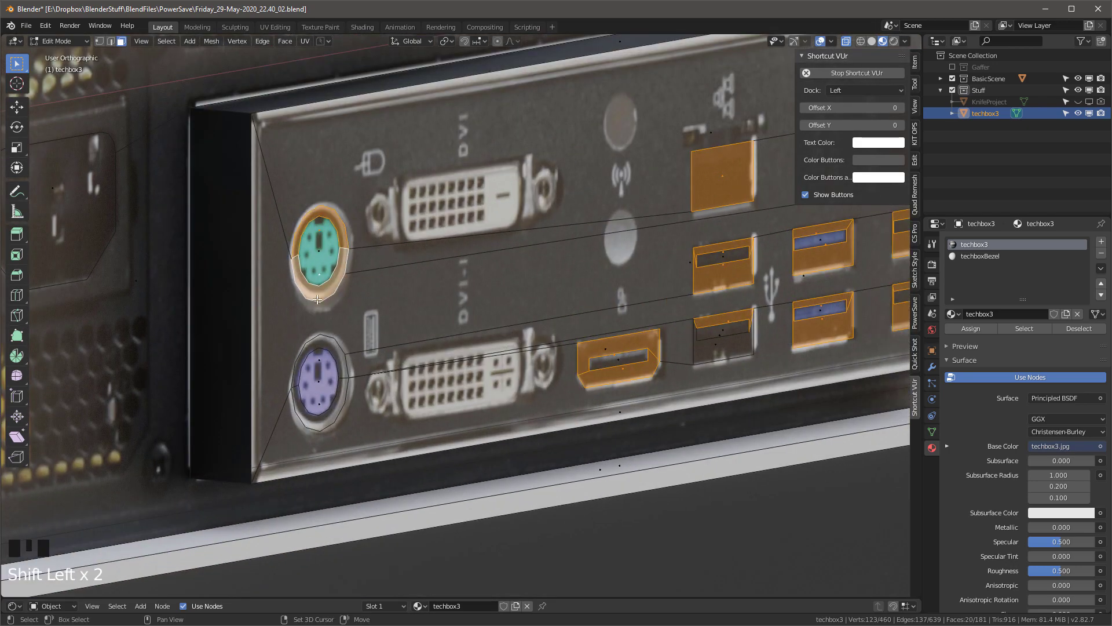
left_click(319, 341, "shift")
left_click(324, 290, "shift")
left_click(325, 212, "shift")
Add the power switch face to the selection
middle_click_drag(443, 248, 362, 265)
scroll(362, 264, "down", 3)
middle_click_drag(234, 252, 590, 353, "shift")
left_click(238, 334, "shift")
left_click(181, 314, "shift")
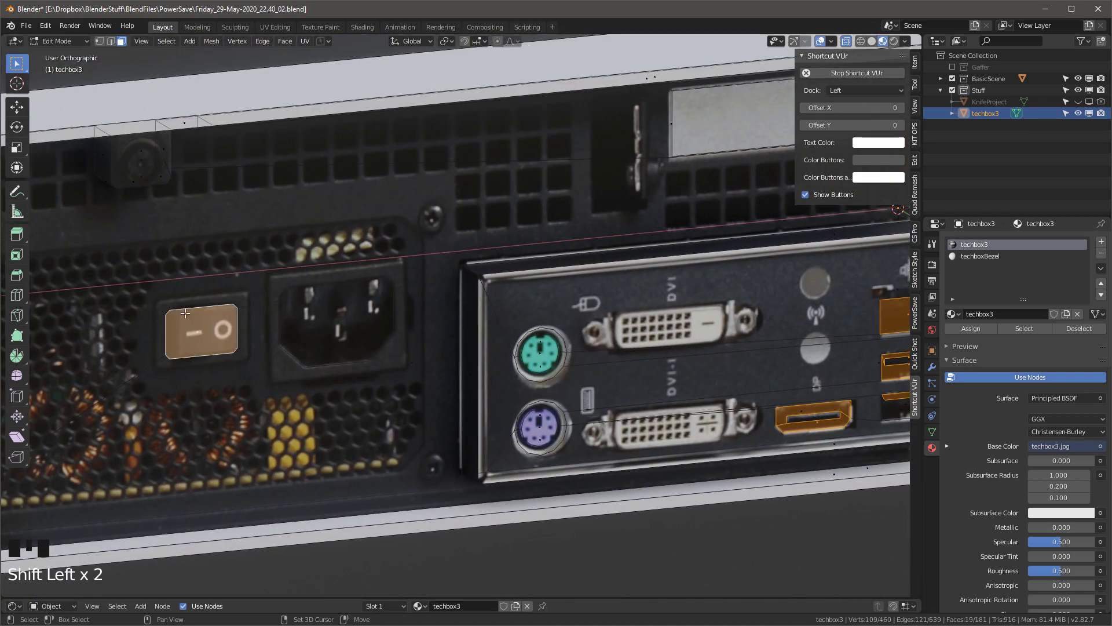
Cut rectangular outlines around the power inlet's three metal pins with the Knife tool in front view
scroll(308, 384, "down", 4)
middle_click_drag(431, 325, 487, 311, "alt")
scroll(292, 309, "up", 7)
middle_click_drag(292, 309, 352, 237, "shift")
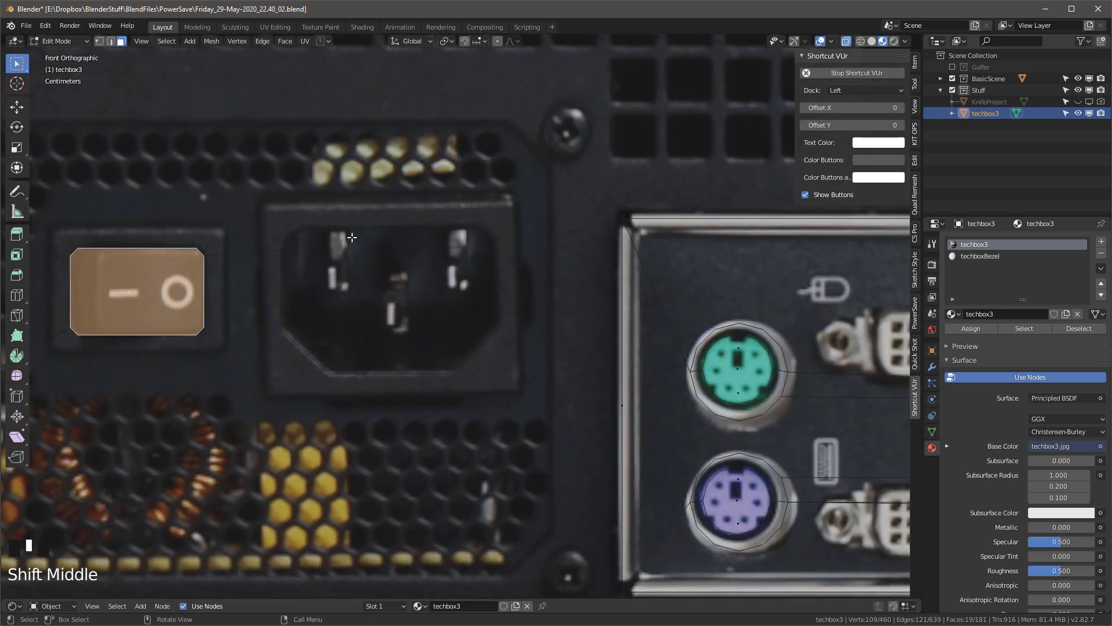
scroll(352, 237, "up", 2)
key("k")
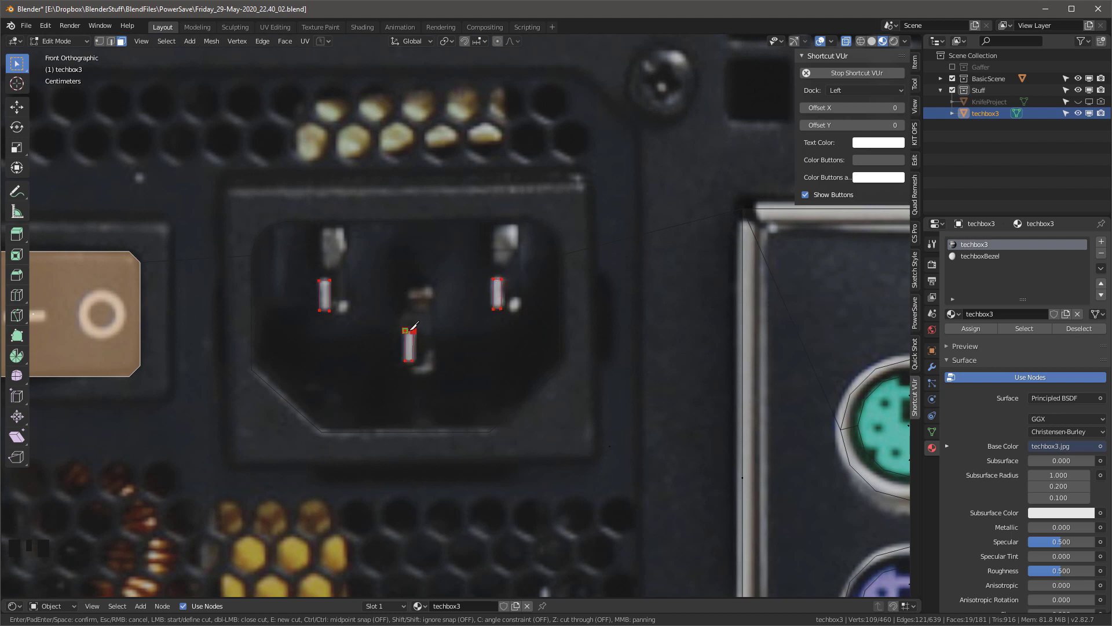
scroll(376, 299, "down", 2)
key("Return")
Select the power inlet's recess faces around the metal pins, plus the DisplayPort's surround faces
left_click(338, 249)
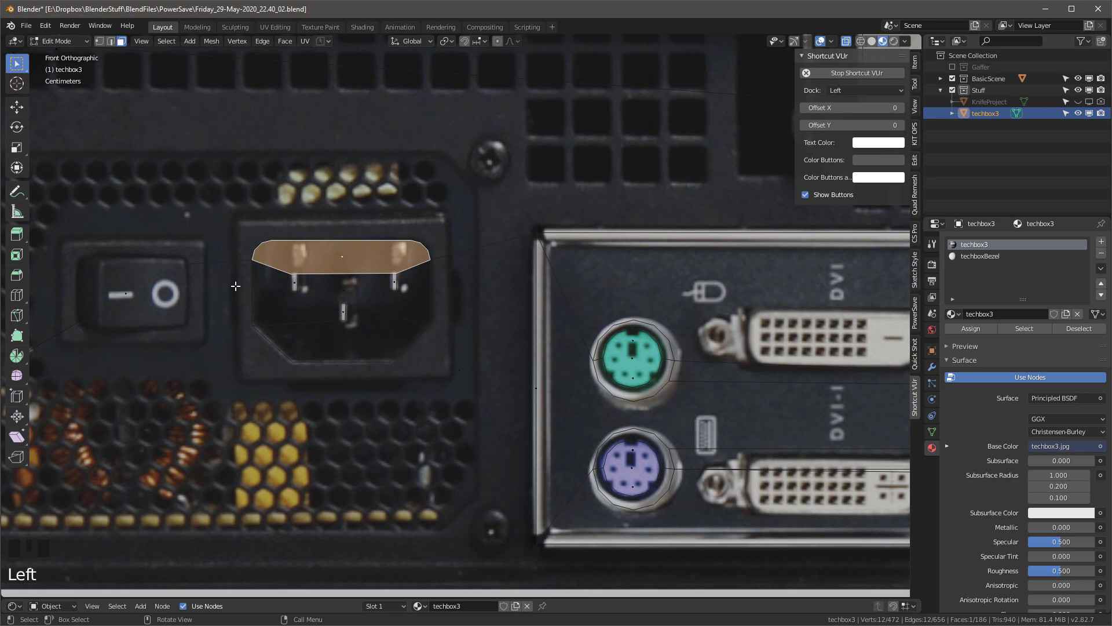
left_click(269, 280, "shift")
left_click(276, 323, "shift")
scroll(308, 291, "down", 5)
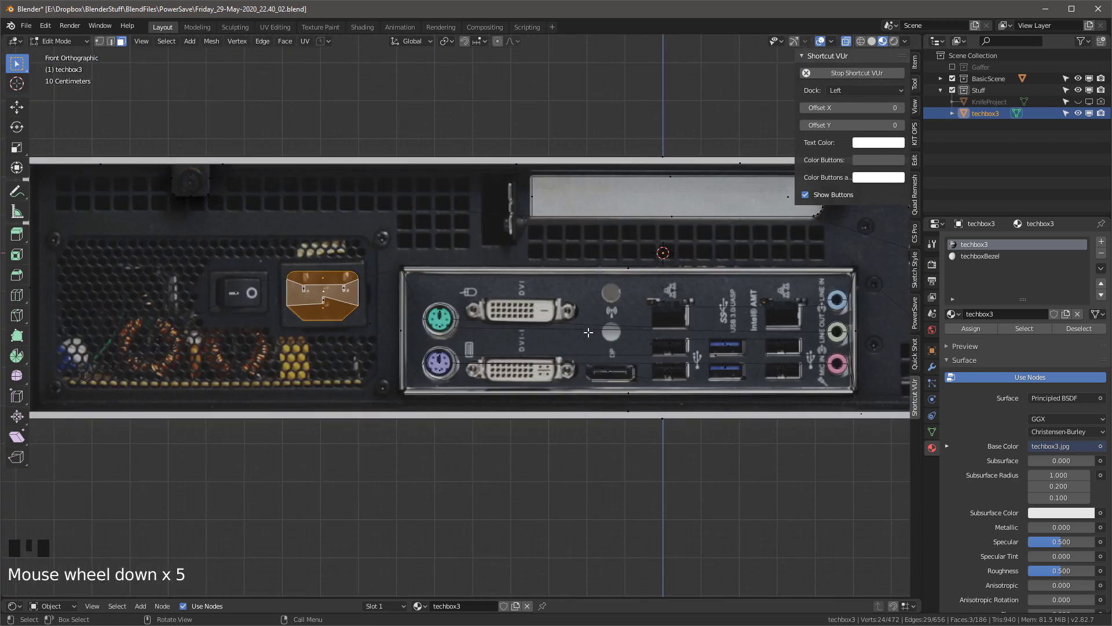
scroll(588, 332, "up", 7)
left_click(634, 317, "shift")
left_click(625, 383, "shift")
Add the left Ethernet port, both left USB ports and the blue USB 3.0 port surrounds to the face selection
middle_click_drag(626, 382, 336, 373, "shift")
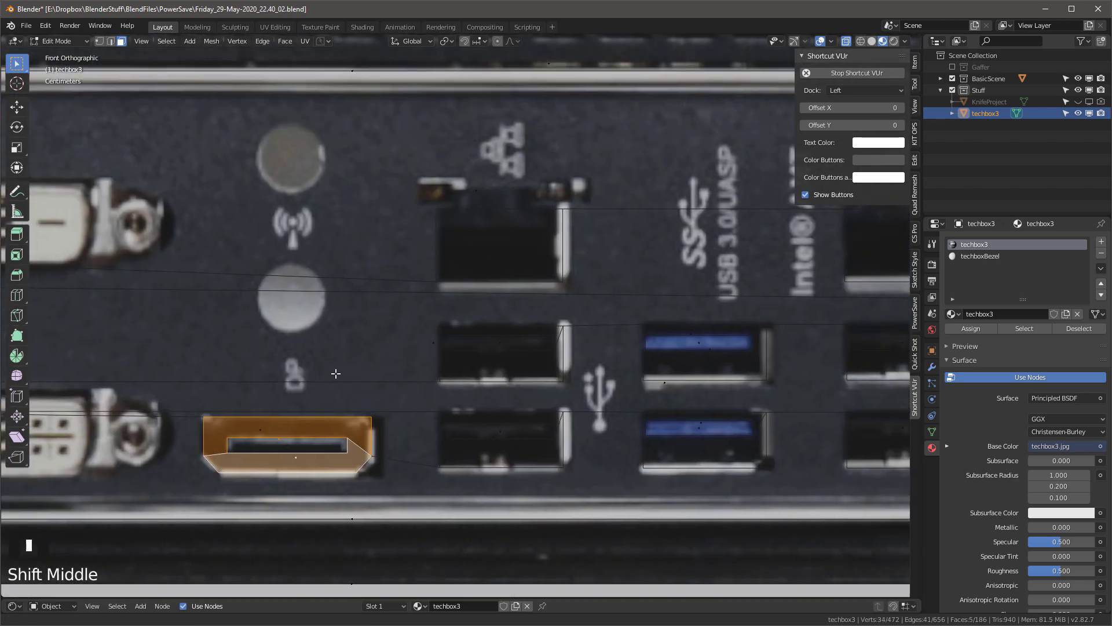
left_click(501, 245, "shift")
left_click(503, 342, "shift")
left_click(503, 368, "shift")
left_click(503, 417, "shift")
left_click(503, 431, "shift")
left_click(514, 462, "shift")
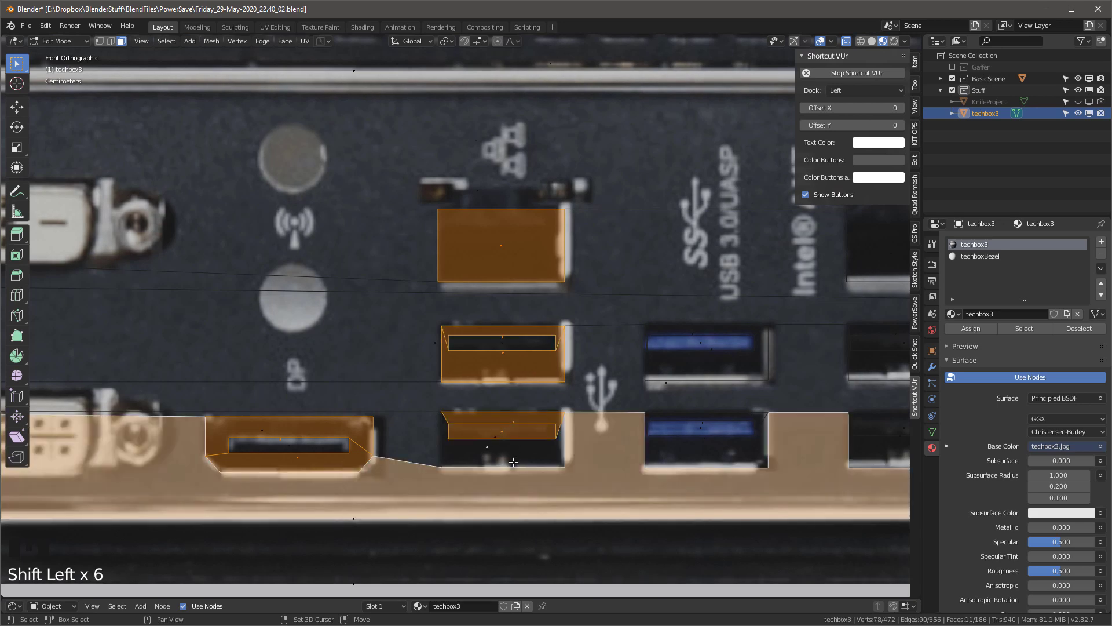
left_click(513, 462, "shift")
left_click(510, 458, "shift")
left_click(507, 454, "shift")
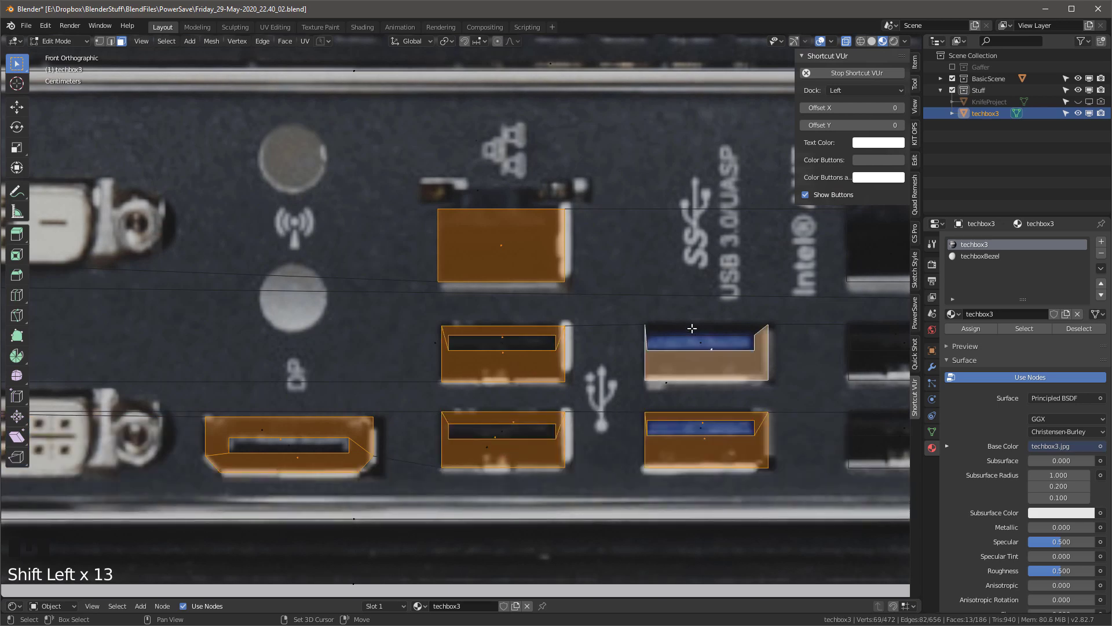
Add the right USB and Ethernet port faces, then extrude all selected inlet and port faces into the panel
middle_click_drag(692, 329, 447, 439, "shift")
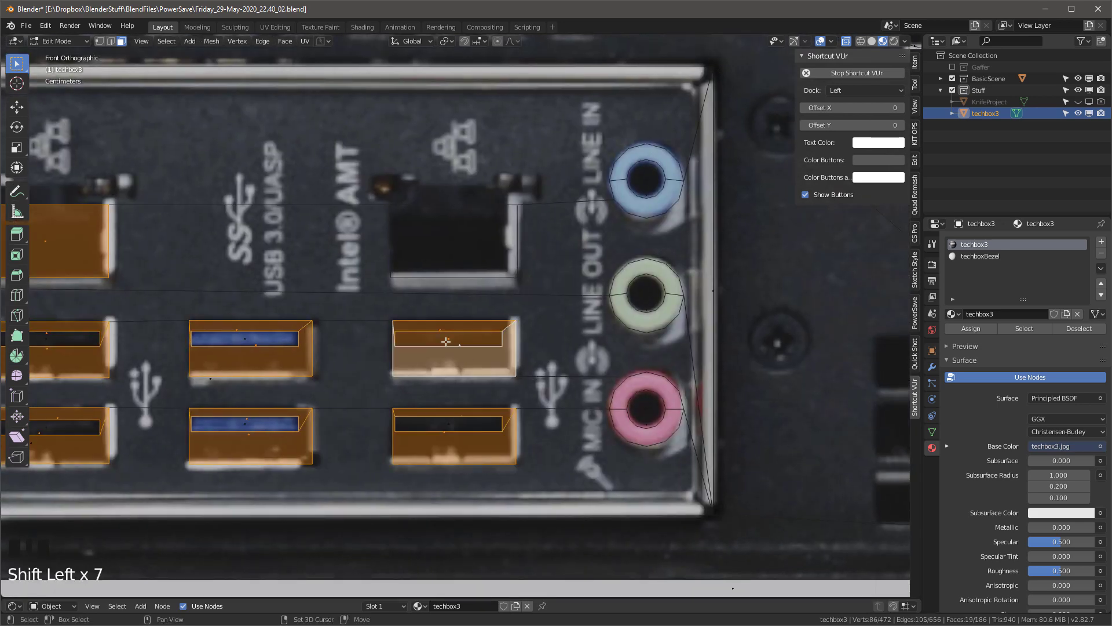
scroll(635, 382, "down", 6)
middle_click_drag(636, 382, 540, 342)
scroll(149, 247, "down", 3)
key("e")
left_click(666, 338)
Select the coloured ring faces of the blue, green and pink audio jacks
scroll(683, 313, "down", 2)
scroll(684, 313, "up", 1)
left_click(707, 333, "shift")
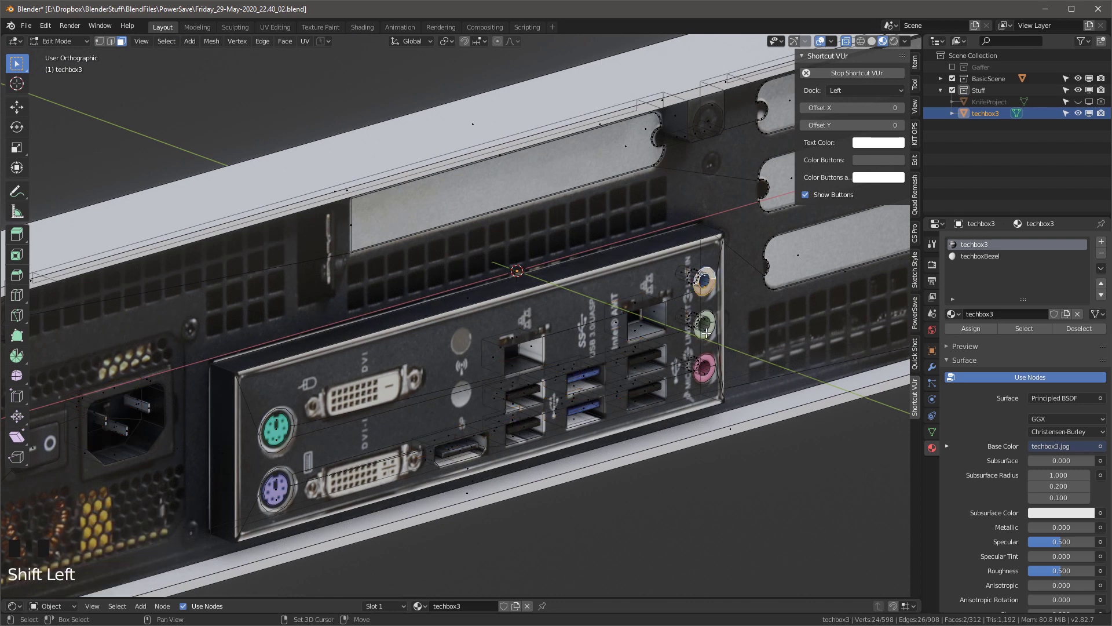
scroll(709, 329, "up", 3)
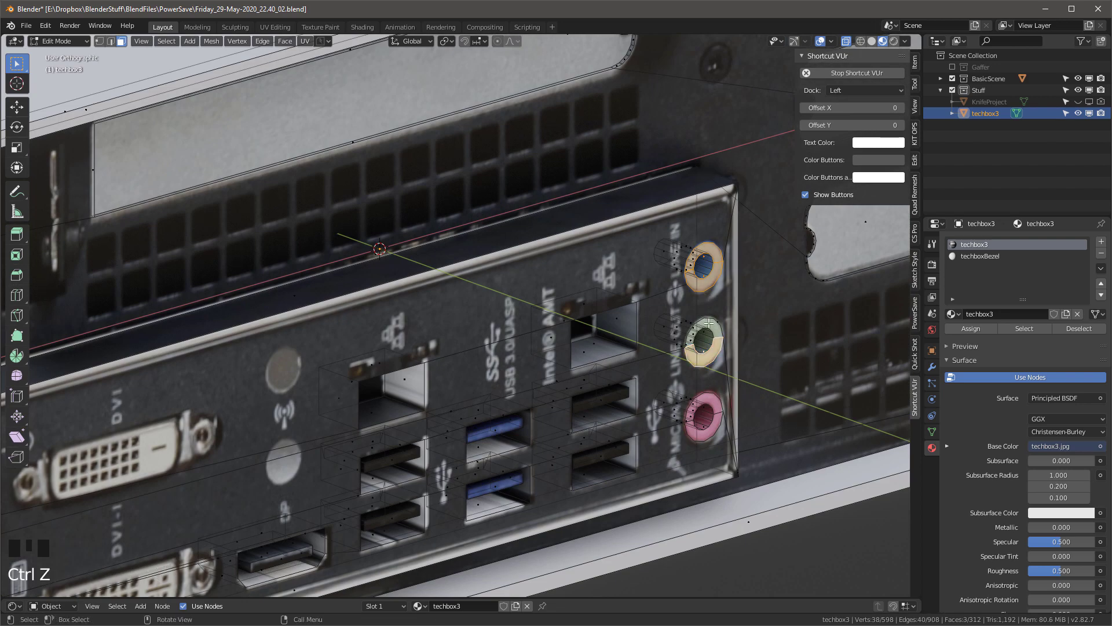
left_click(704, 286, "shift")
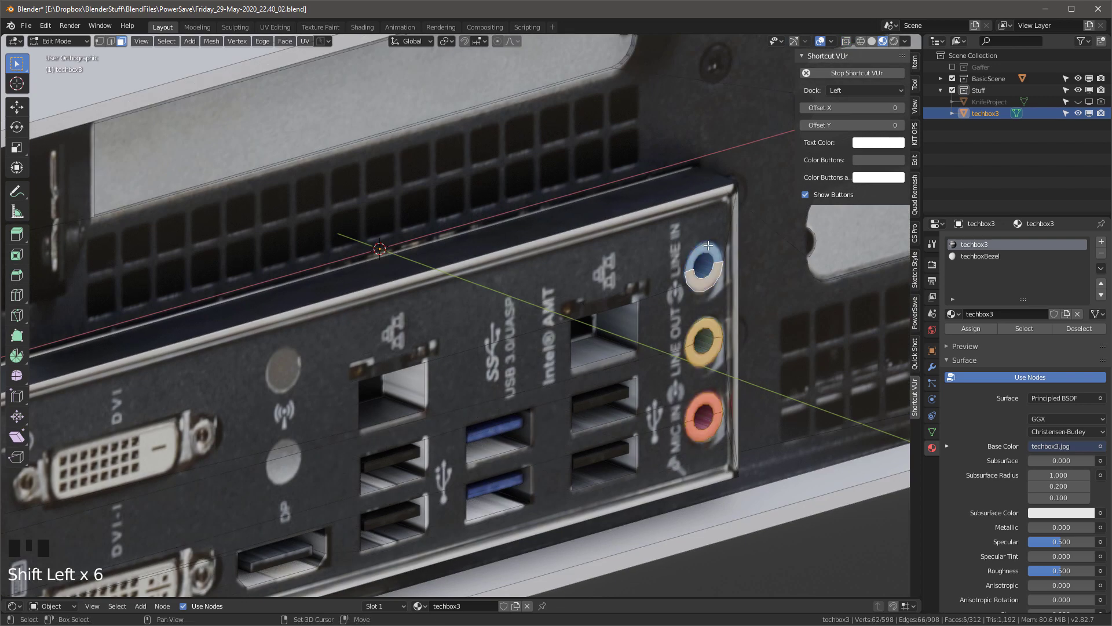
left_click(708, 245, "shift")
Add the round faces of the two thumbscrews, above the power inlet and beside the slot covers, to the selection
scroll(714, 283, "down", 4)
middle_click_drag(203, 405, 434, 355, "shift")
scroll(436, 355, "up", 4)
left_click(456, 359, "shift")
scroll(457, 359, "down", 3)
middle_click_drag(429, 216, 835, 474, "shift")
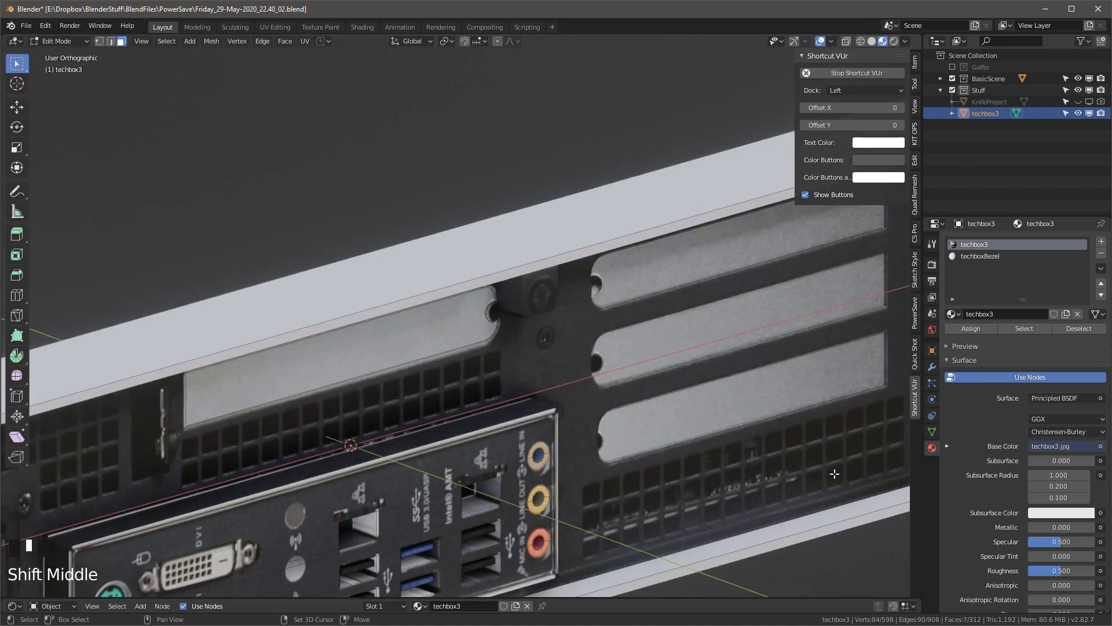
left_click(543, 294, "shift")
Extrude the selected audio jack rings and thumbscrew faces outward by 0.0221 m
scroll(542, 295, "down", 4)
middle_click_drag(420, 345, 606, 280, "shift")
scroll(682, 265, "up", 1)
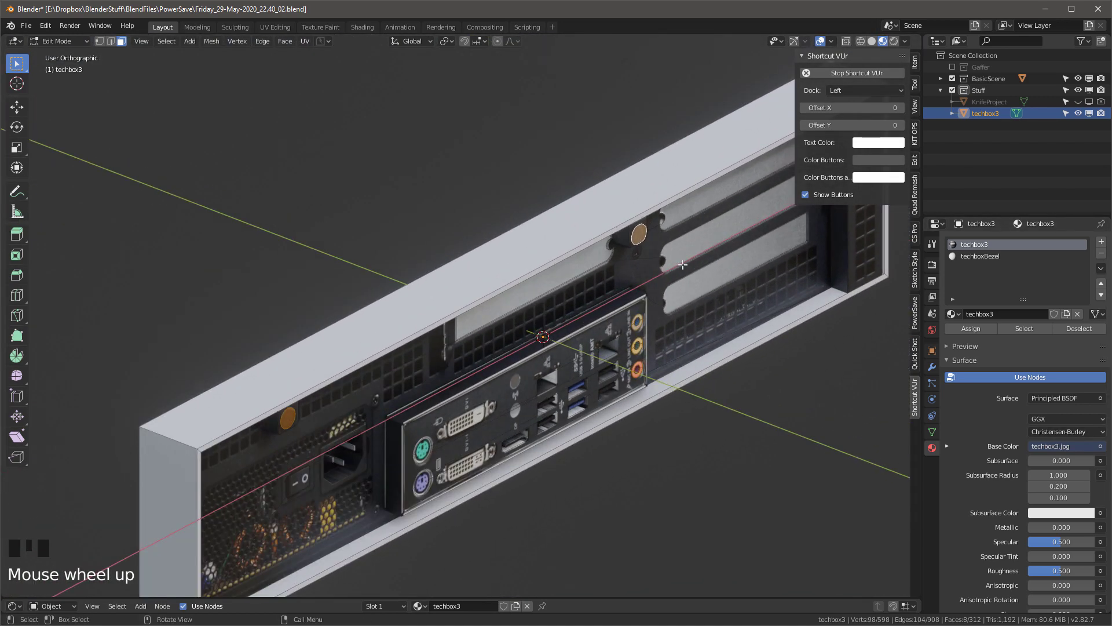
key("e")
left_click(680, 235)
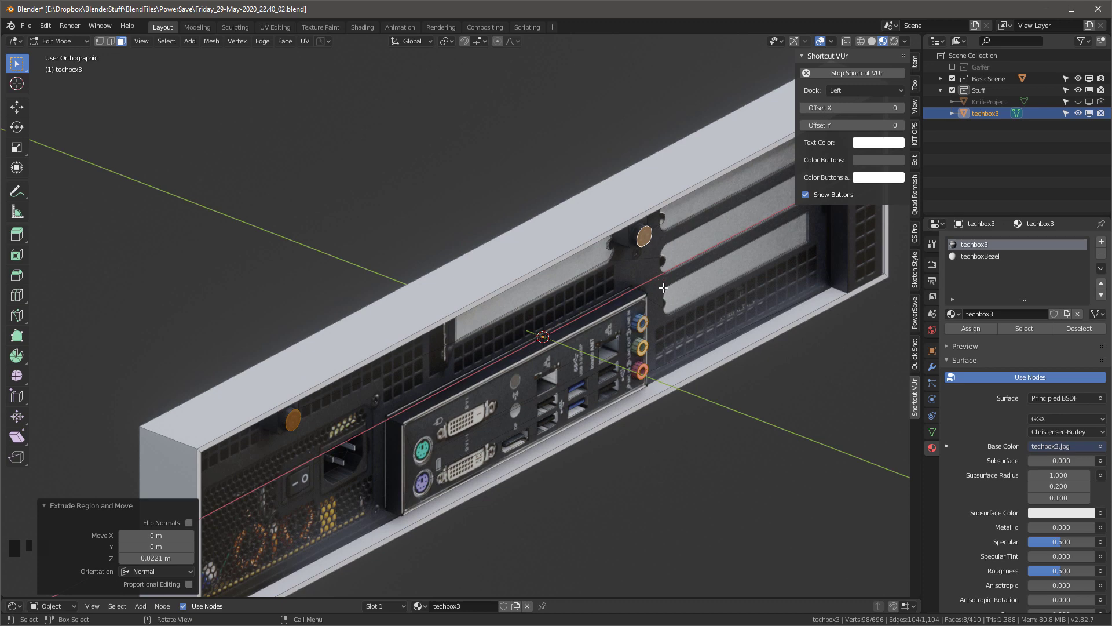
scroll(662, 263, "up", 1)
scroll(664, 255, "down", 3)
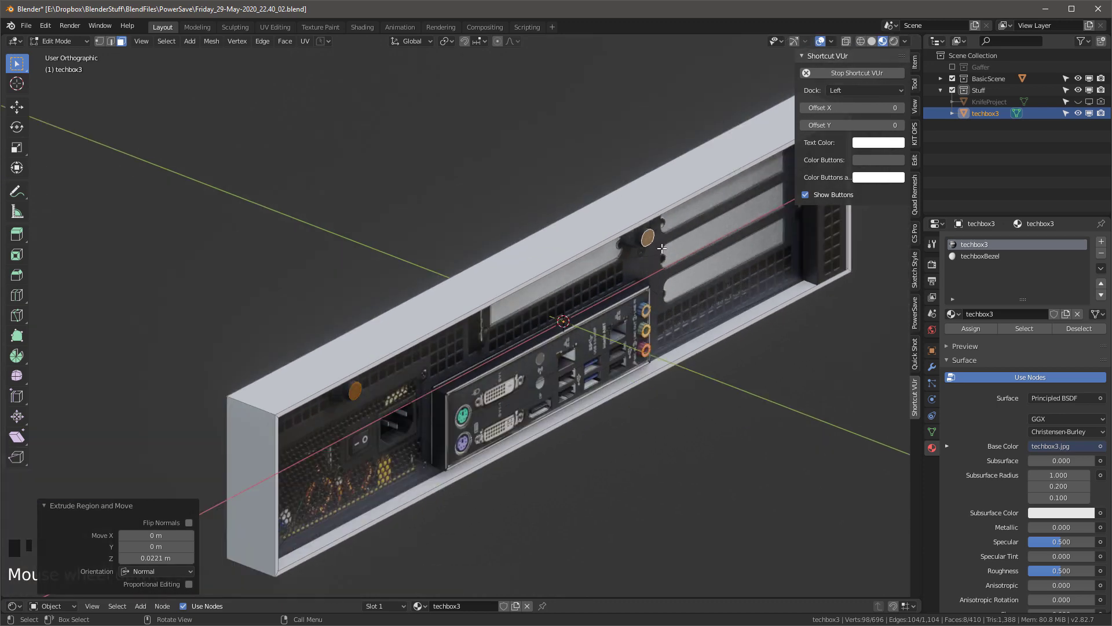
scroll(666, 237, "up", 4)
scroll(670, 226, "down", 1)
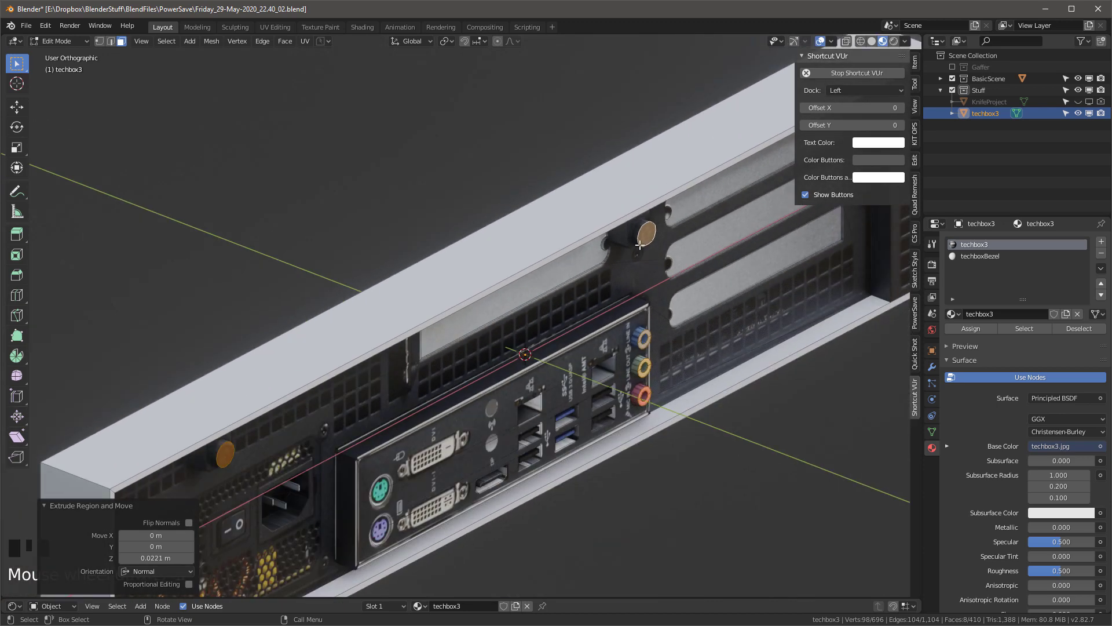
Bevel the extruded audio jacks and thumbscrews with a 0.00299 m offset and one segment
scroll(639, 245, "up", 10)
key("ctrl+b")
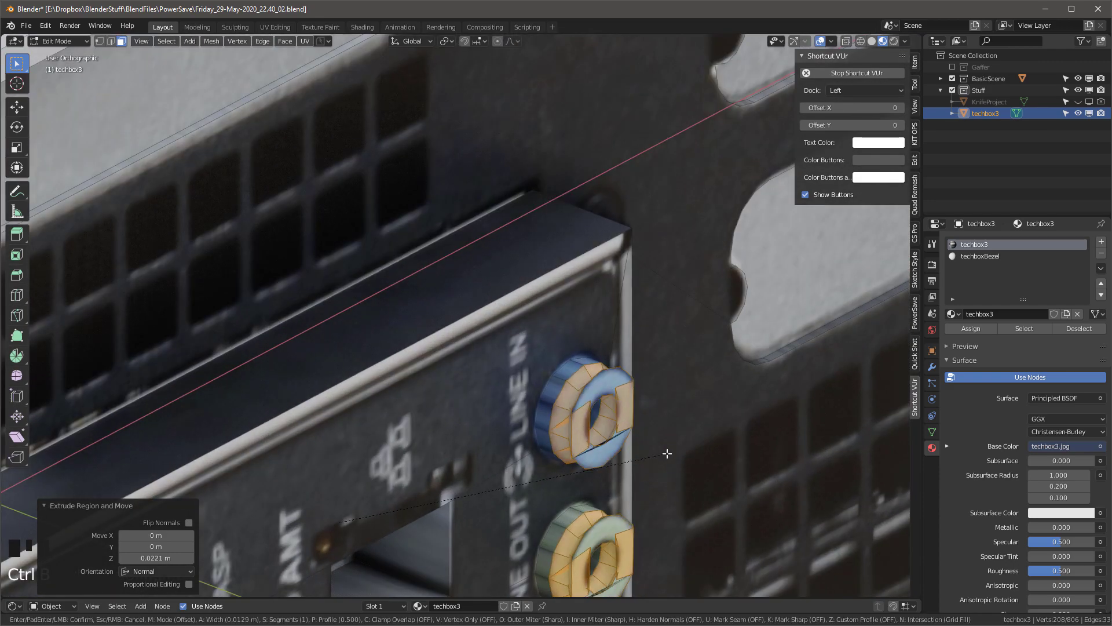
left_click(644, 439)
scroll(652, 432, "down", 10)
middle_click_drag(655, 447, 626, 328, "shift")
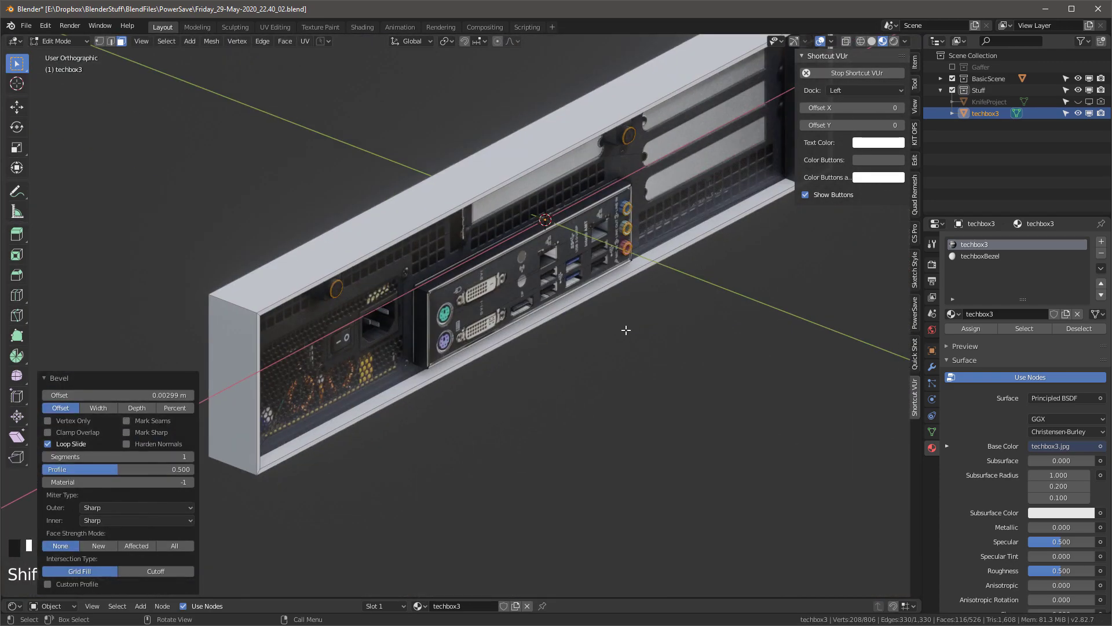
Select the power switch's front face
left_click(383, 264)
middle_click_drag(383, 278, 360, 268)
scroll(337, 263, "up", 4)
left_click(362, 267)
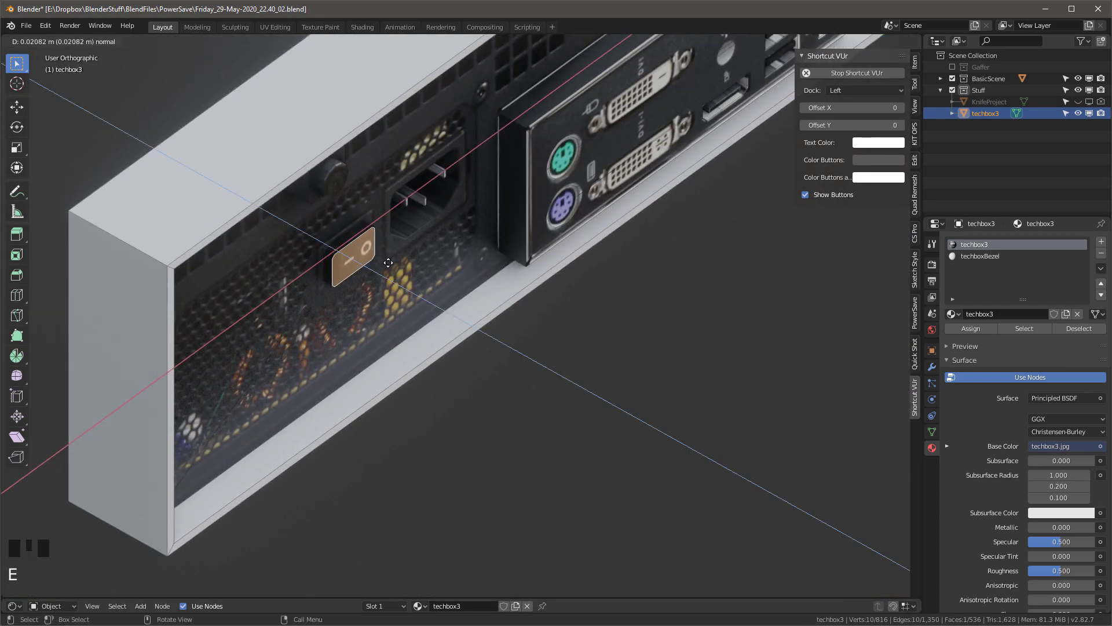
key("e")
left_click(365, 270)
key("ctrl+z")
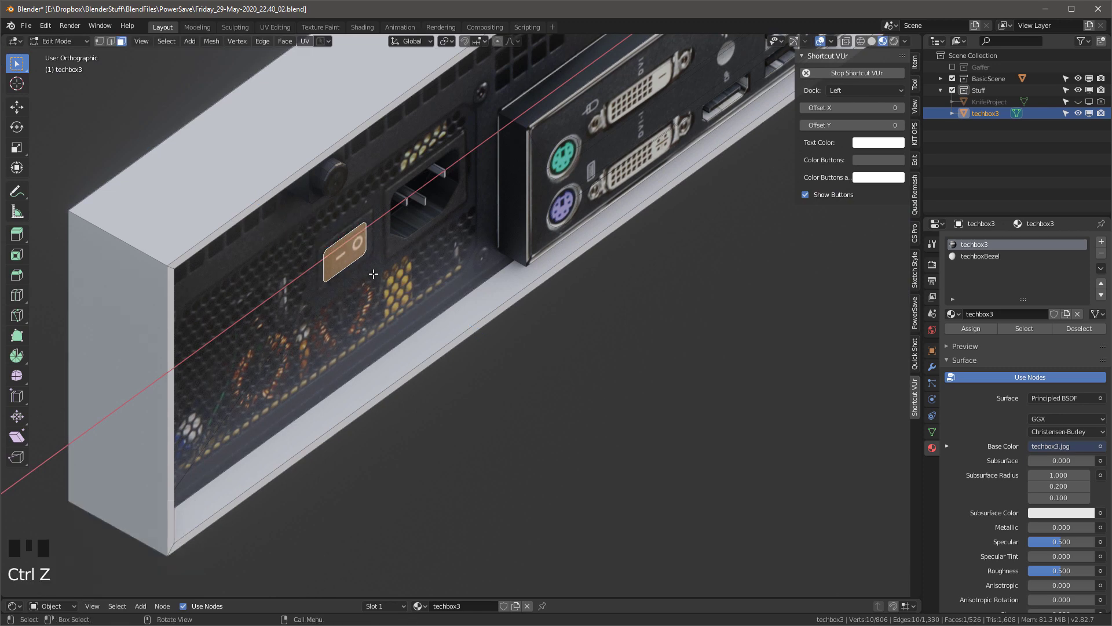
Extrude the power switch face outward and split it with a vertical edge beside the I marking
key("e")
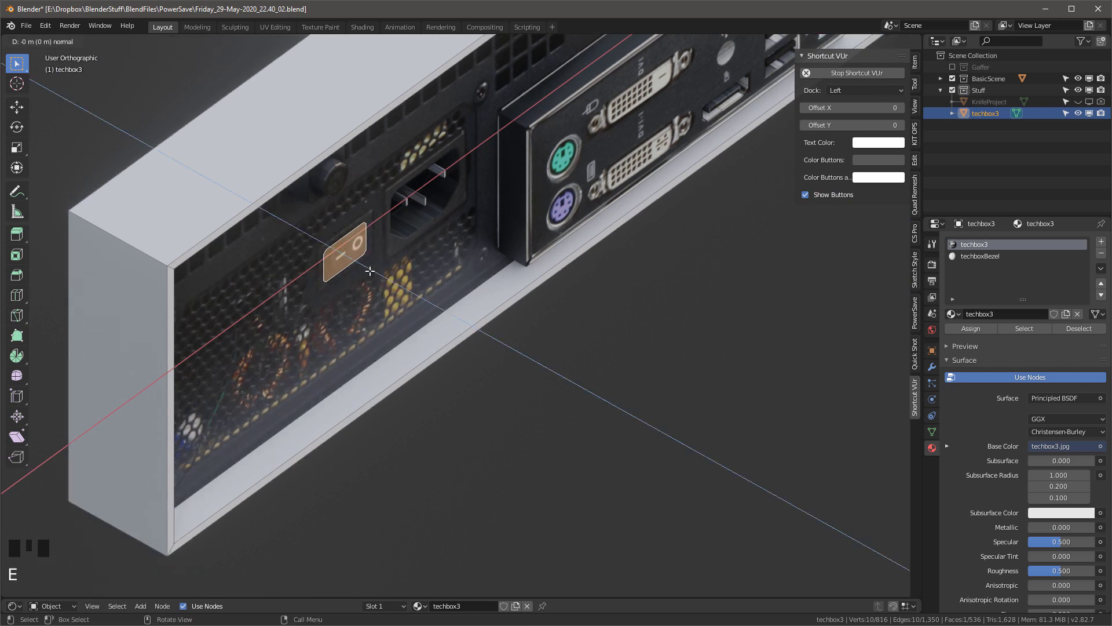
left_click(379, 271)
scroll(348, 276, "up", 3)
key("2")
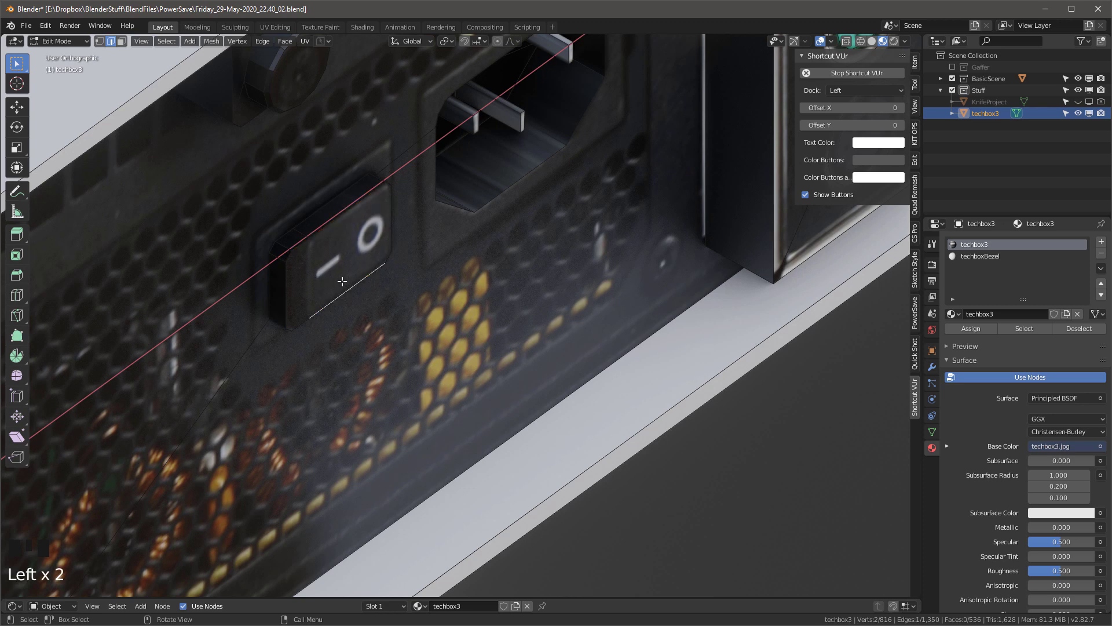
middle_click_drag(342, 282, 266, 231, "alt")
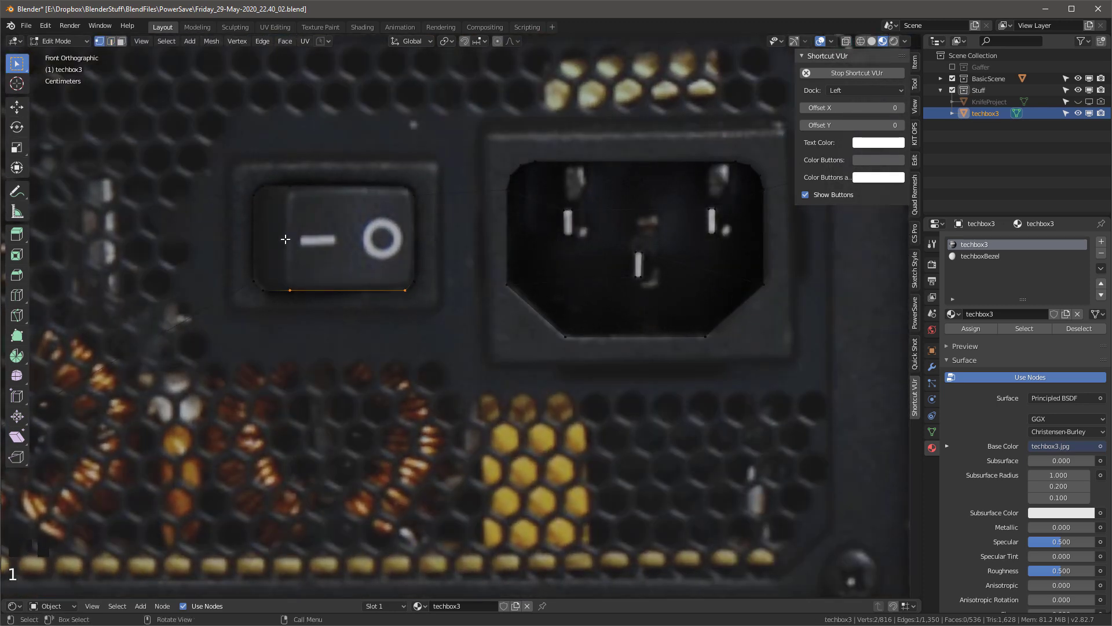
middle_click_drag(256, 230, 300, 257)
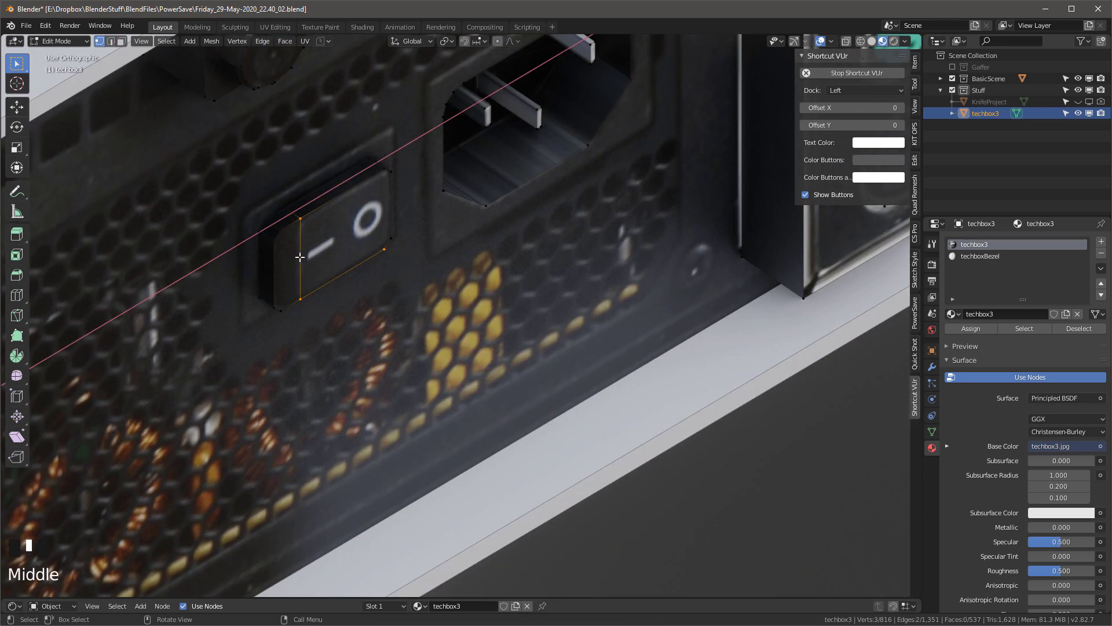
Shape the power switch rocker by moving its edges along Y, first by 0.012 m and the last edge by -0.0105 m
left_click_drag(270, 239, 273, 241)
middle_click_drag(272, 241, 300, 255)
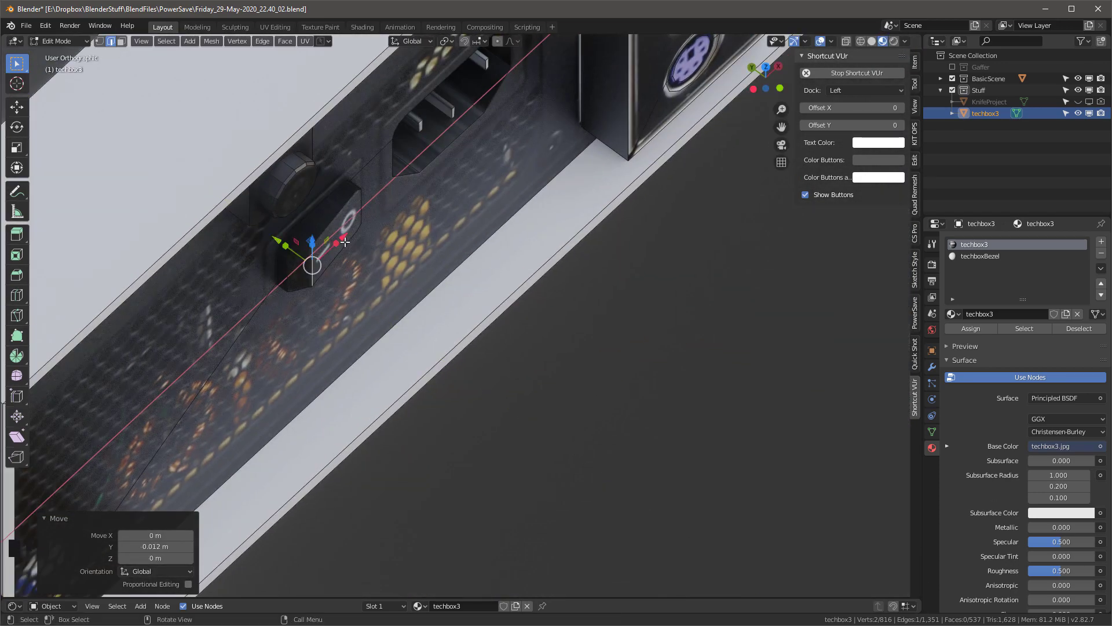
key("3")
left_click_drag(289, 220, 275, 238)
key("2")
left_click(304, 260)
scroll(253, 246, "down", 4)
middle_click_drag(452, 191, 316, 235)
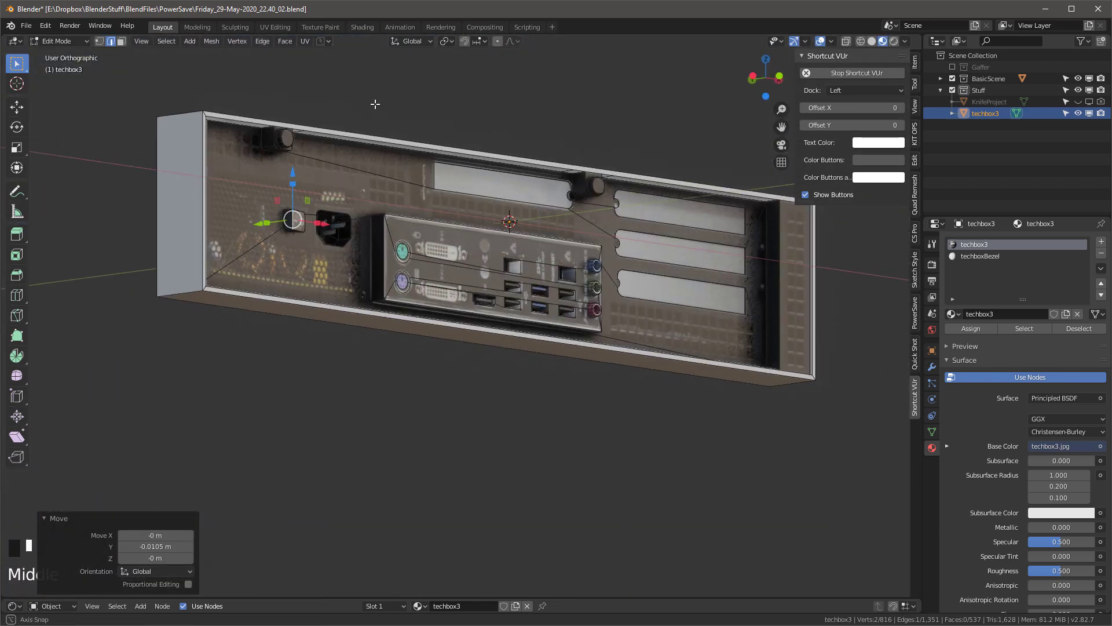
Select the end faces of the power socket pins and the port tongues, and move them along Y
scroll(316, 235, "up", 5)
left_click(314, 237, "shift")
key("3")
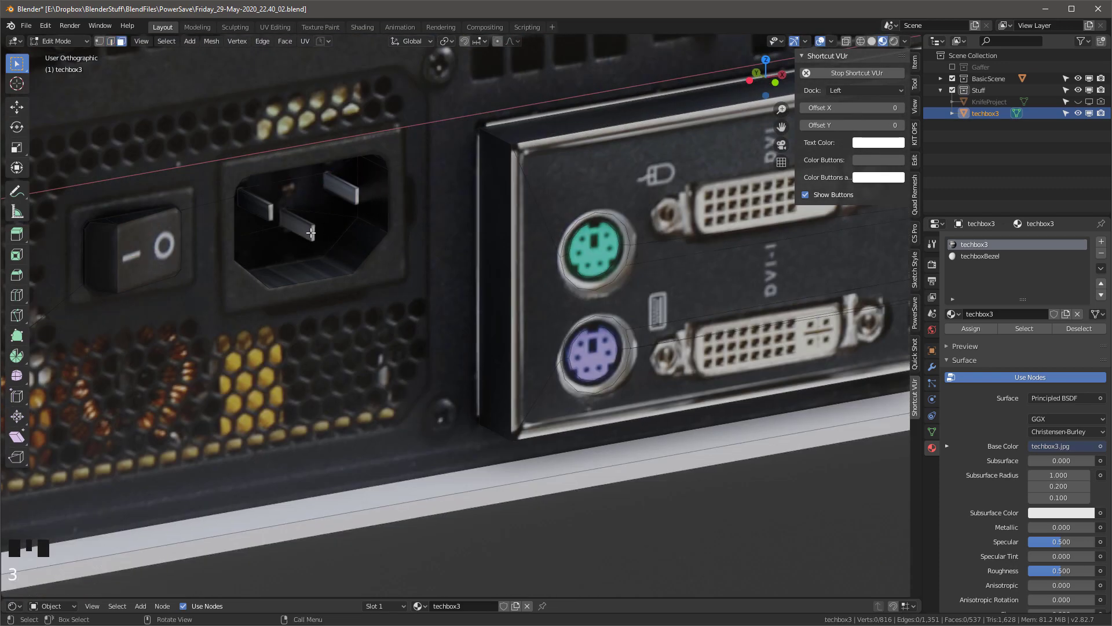
left_click(270, 217, "shift")
middle_click_drag(672, 277, 230, 296, "shift")
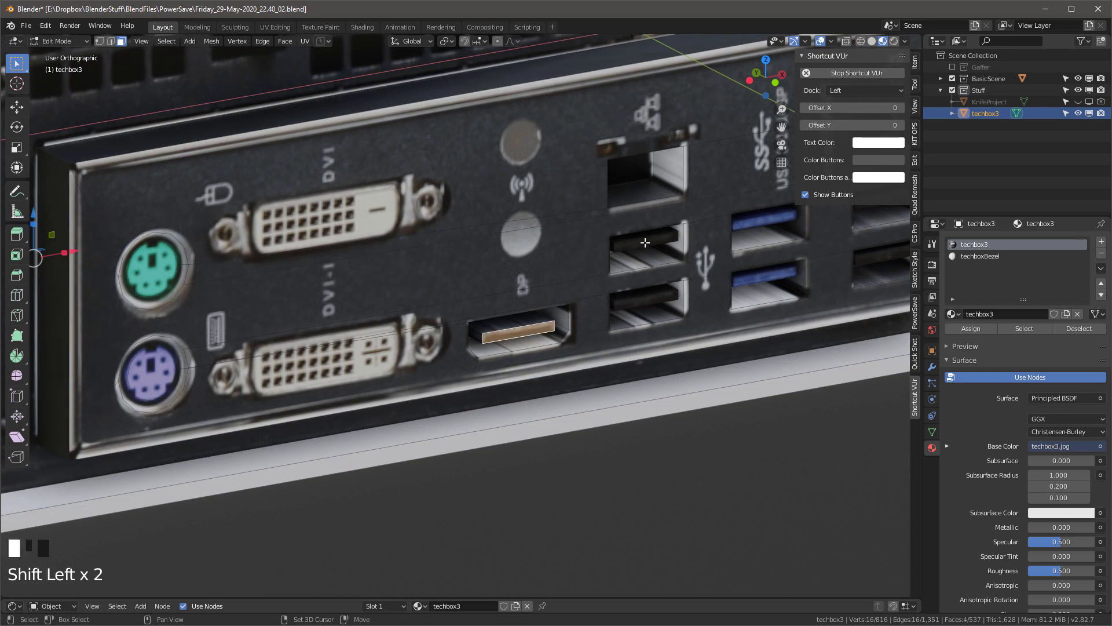
left_click(742, 232, "shift")
scroll(742, 232, "down", 3)
middle_click_drag(742, 231, 478, 203)
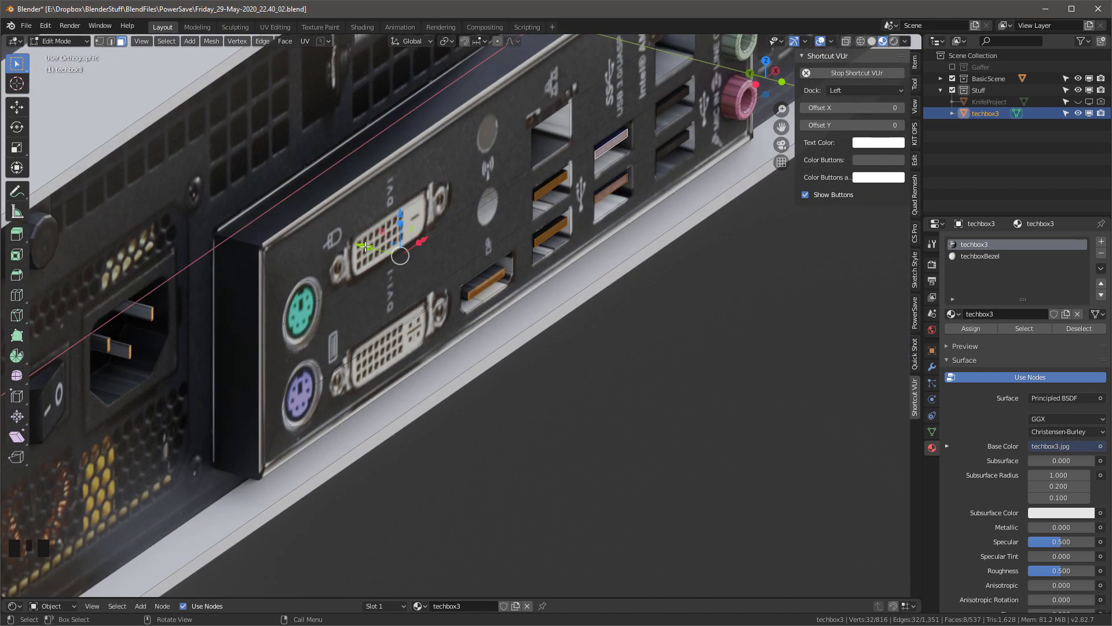
left_click_drag(365, 246, 356, 243)
Extrude the ring faces of the green and purple PS/2 ports outward by about 0.0062 m
scroll(382, 260, "down", 1)
scroll(370, 278, "up", 3)
middle_click_drag(371, 279, 349, 253)
left_click(278, 194)
left_click(268, 252, "shift")
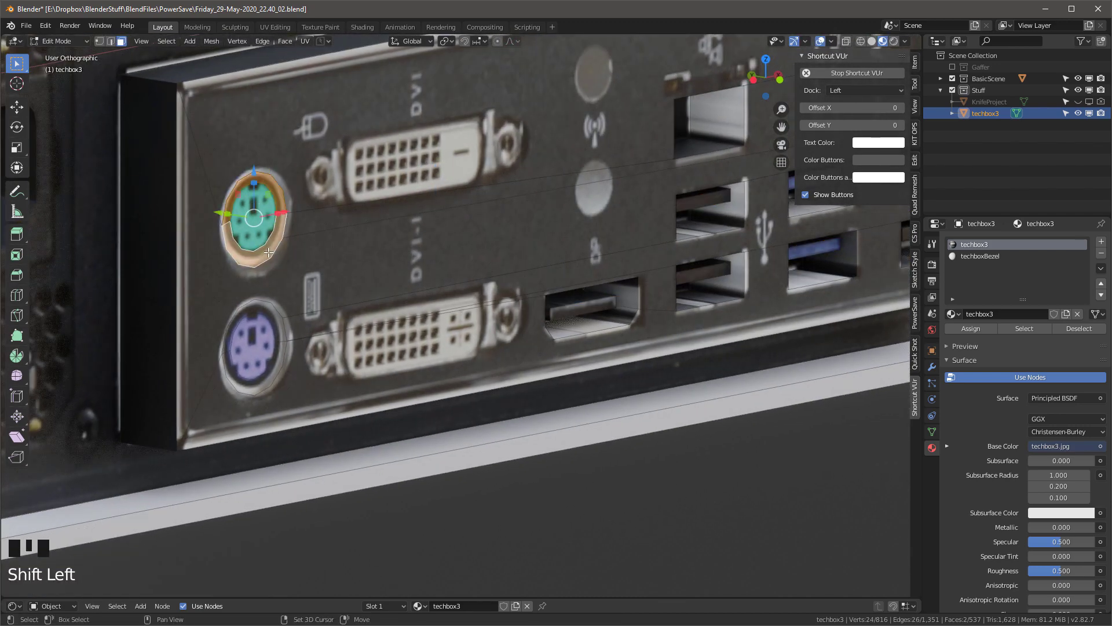
left_click(256, 387, "shift")
middle_click_drag(257, 386, 215, 264)
key("e")
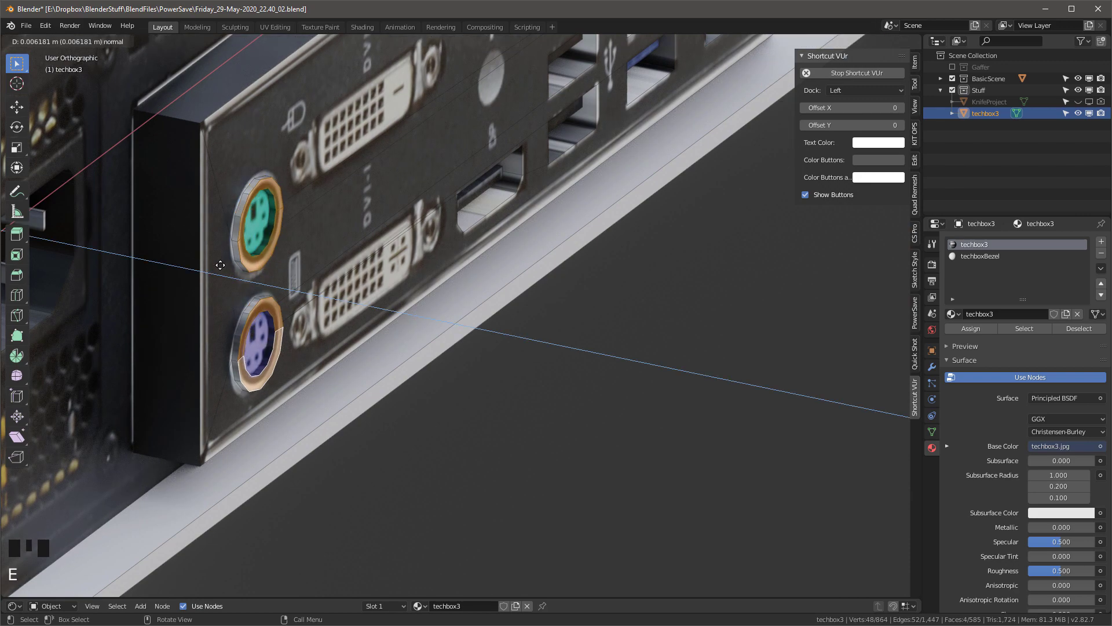
left_click(220, 265)
Try a bevel of about 0.0022 m on the extruded PS/2 port rings and undo it
scroll(251, 194, "up", 2)
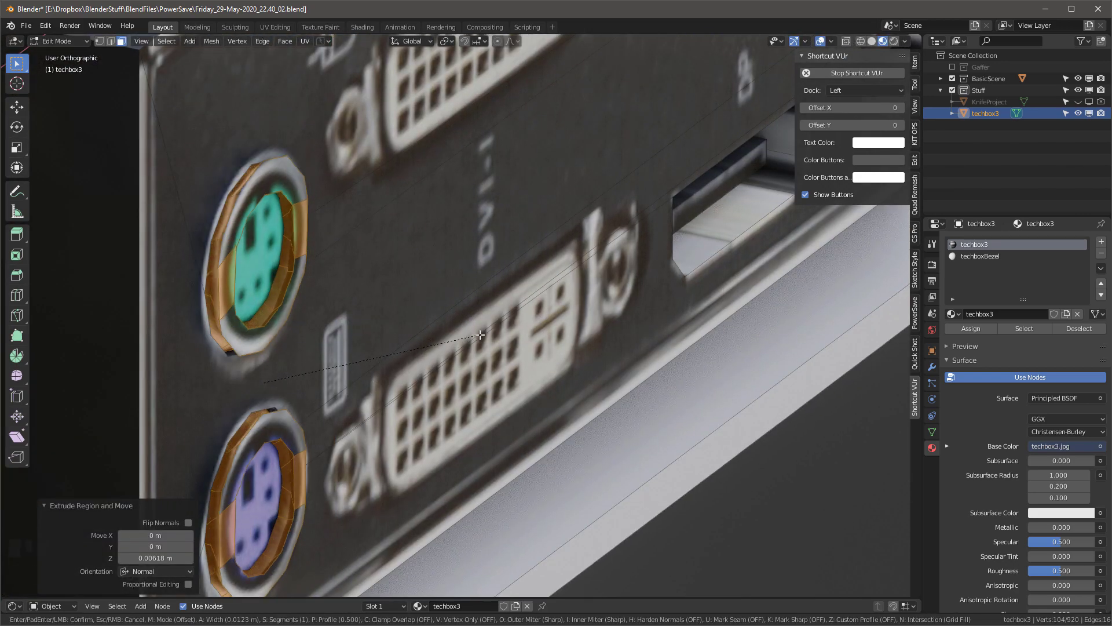
left_click(453, 327)
scroll(454, 327, "down", 4)
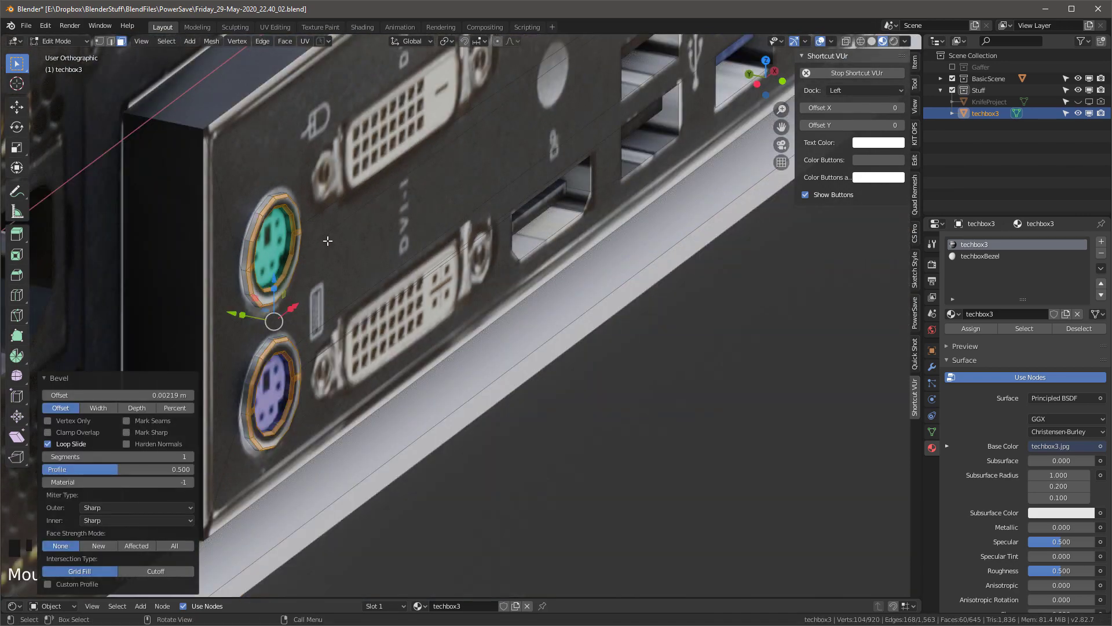
middle_click_drag(382, 269, 333, 239)
key("ctrl+z")
Reduce the selection to the boundary loops of both PS/2 rings and bevel those edges
left_click(163, 42)
mouse_move(197, 218)
left_click(350, 257)
scroll(239, 227, "up", 2)
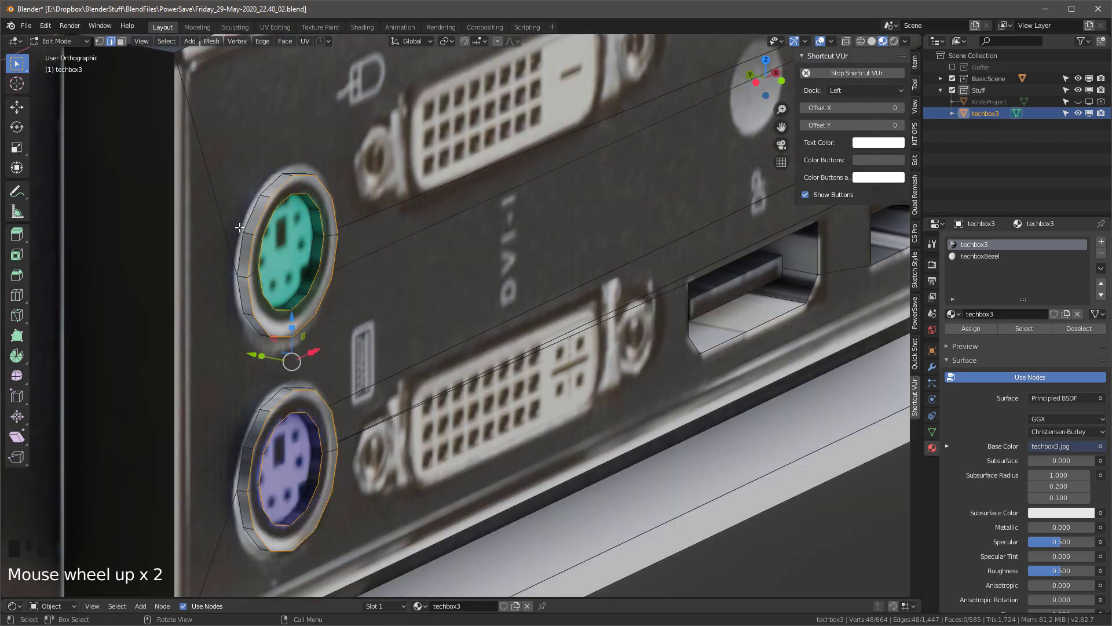
left_click(417, 286)
Extrude the inner connector faces of the PS/2 ports
scroll(310, 262, "up", 2)
left_click(310, 272)
middle_click_drag(311, 272, 228, 164)
key("e")
left_click(351, 255)
scroll(350, 255, "down", 2)
Try to bevel the two vertical edges of the strip beside the end grille with three segments
scroll(432, 183, "down", 9)
middle_click_drag(417, 174, 274, 408)
scroll(434, 393, "up", 4)
left_click(696, 236)
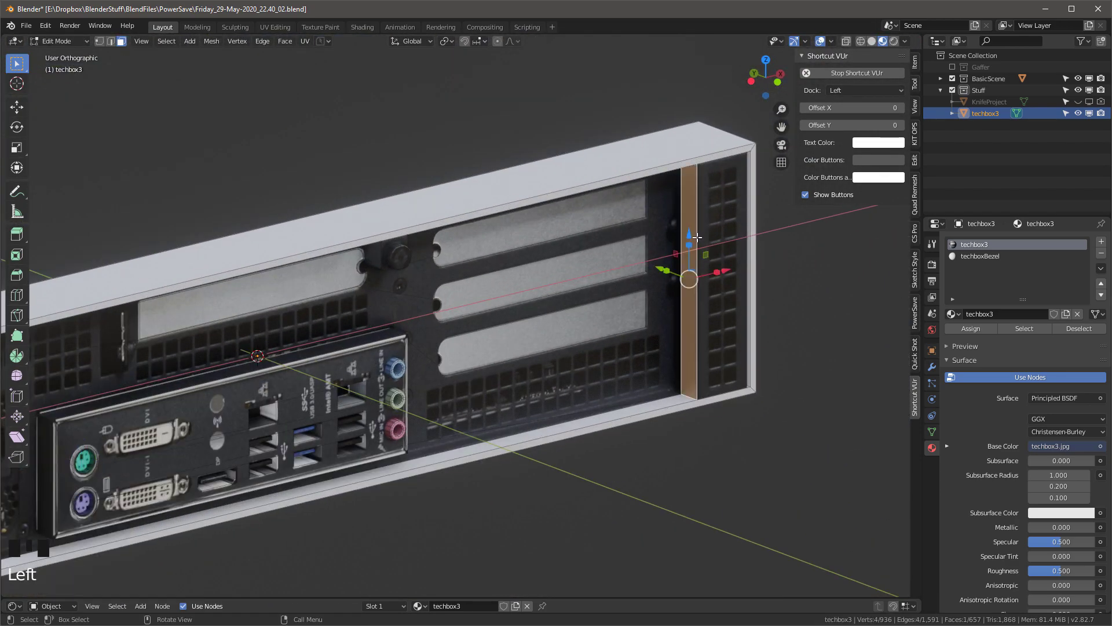
key("2")
left_click(681, 200, "shift")
key("ctrl+b")
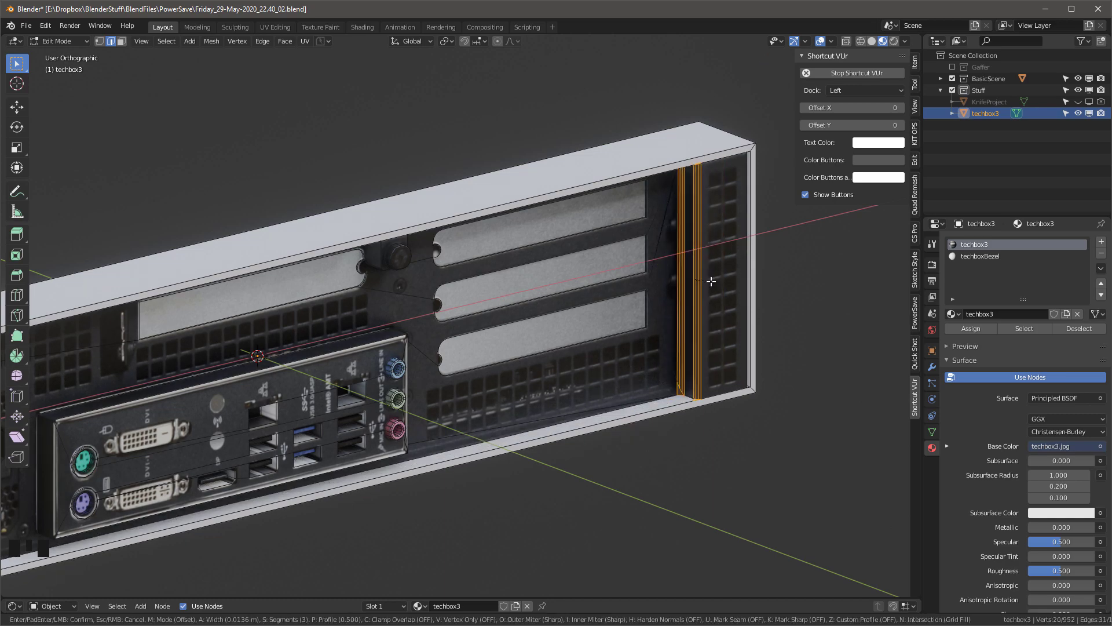
left_click(712, 281)
scroll(711, 281, "up", 2)
scroll(678, 325, "down", 5)
middle_click_drag(678, 337, 551, 146)
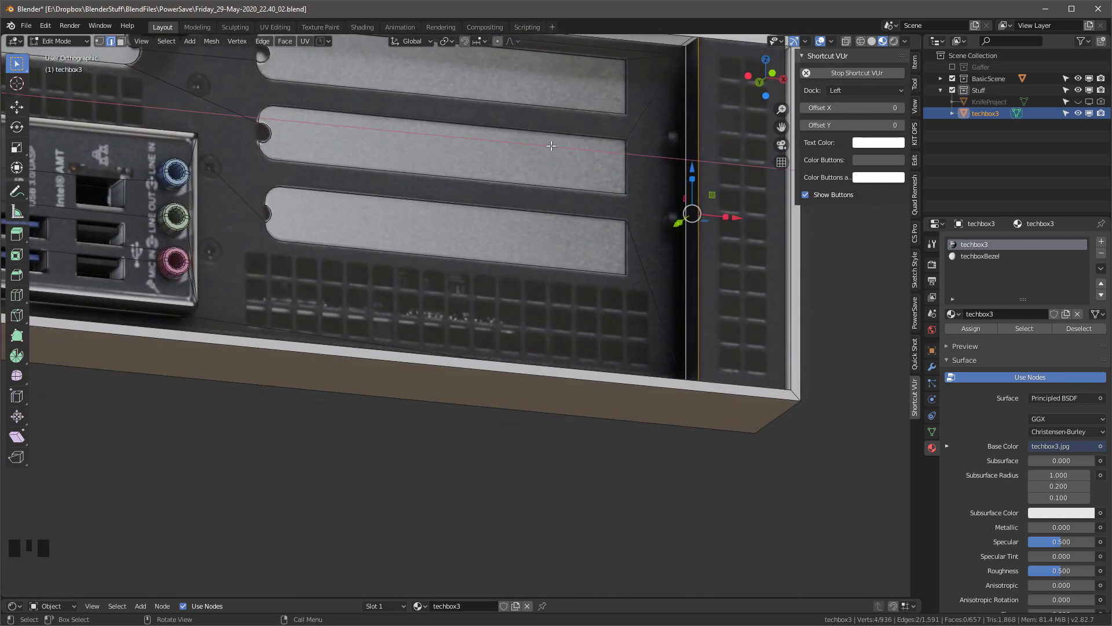
Knife-cut a vertical edge through the back panel between the expansion slots and the vertical strip
middle_click_drag(662, 36, 668, 331)
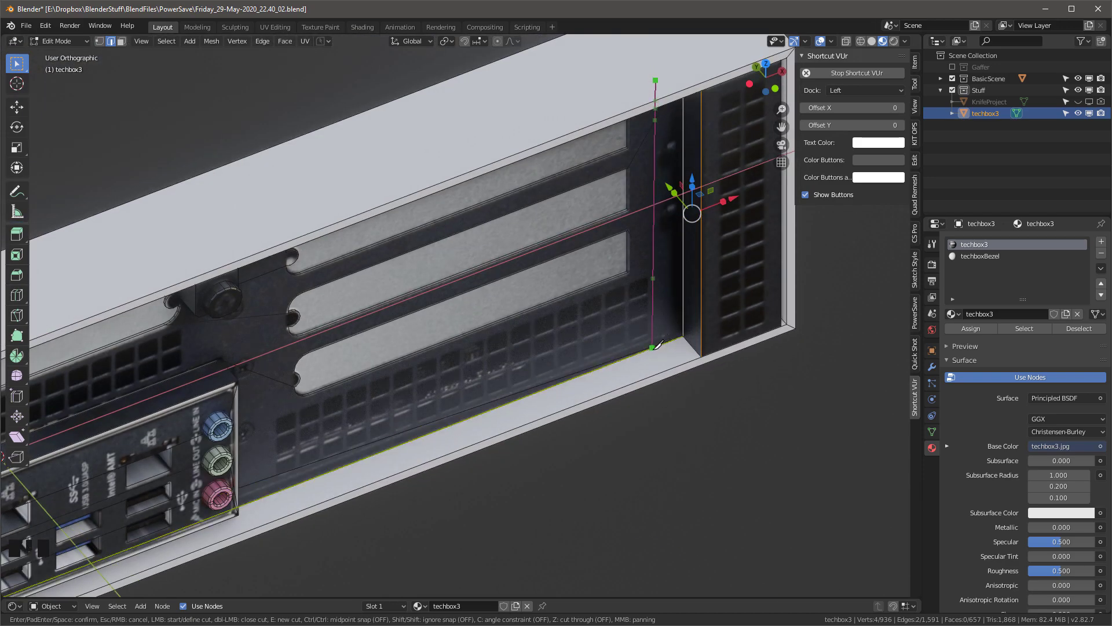
scroll(619, 276, "down", 2)
middle_click_drag(619, 277, 700, 158)
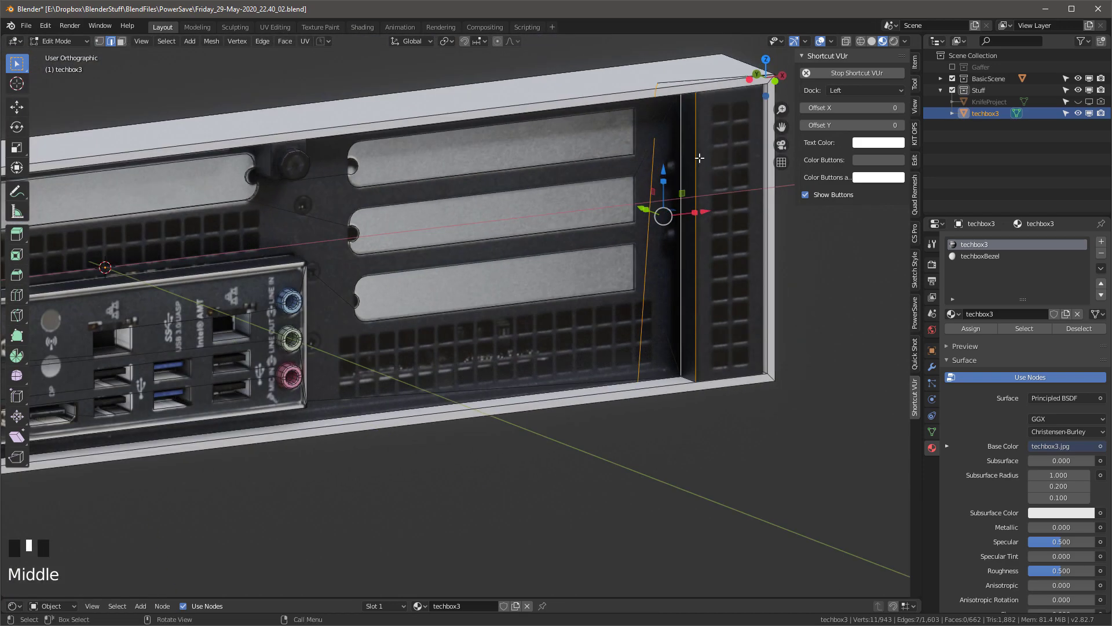
scroll(613, 194, "up", 5)
key("a")
scroll(613, 193, "down", 2)
middle_click_drag(625, 336, 618, 261)
middle_click_drag(709, 452, 724, 340, "shift")
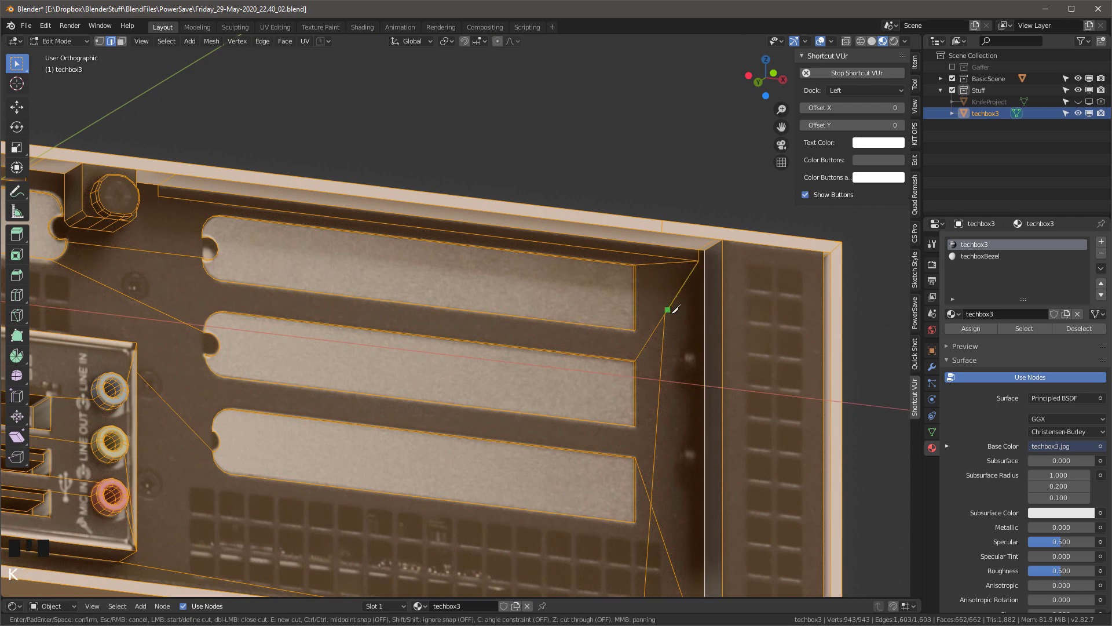
left_click(680, 262)
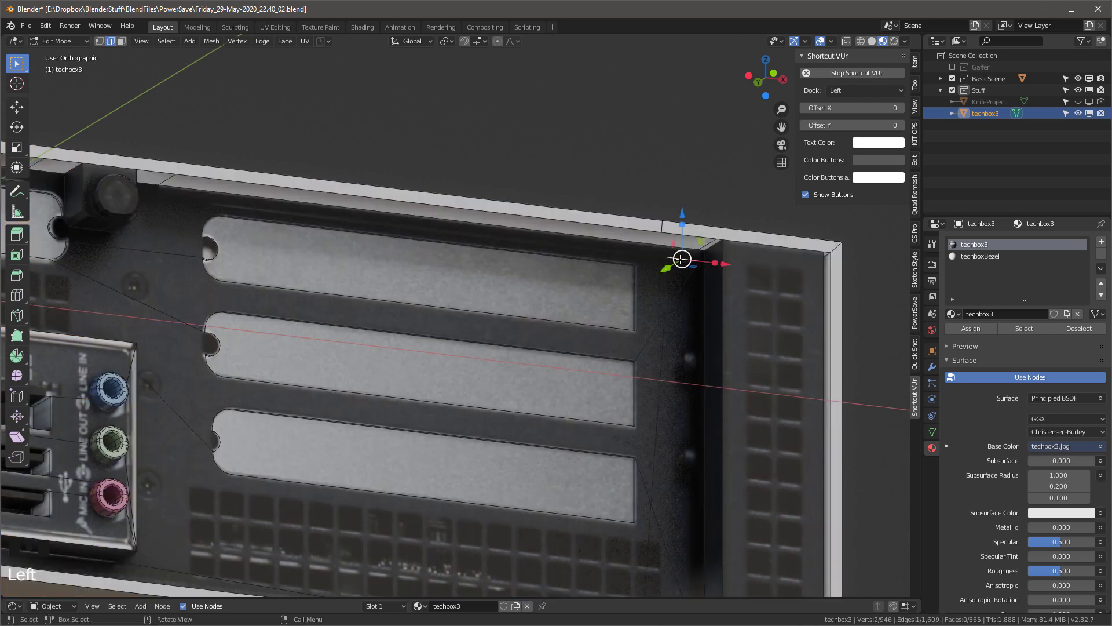
Switch to solid shading and dissolve the stray edges at the upper and lower corners beside the new cut
scroll(667, 255, "up", 2)
key("z")
key("z")
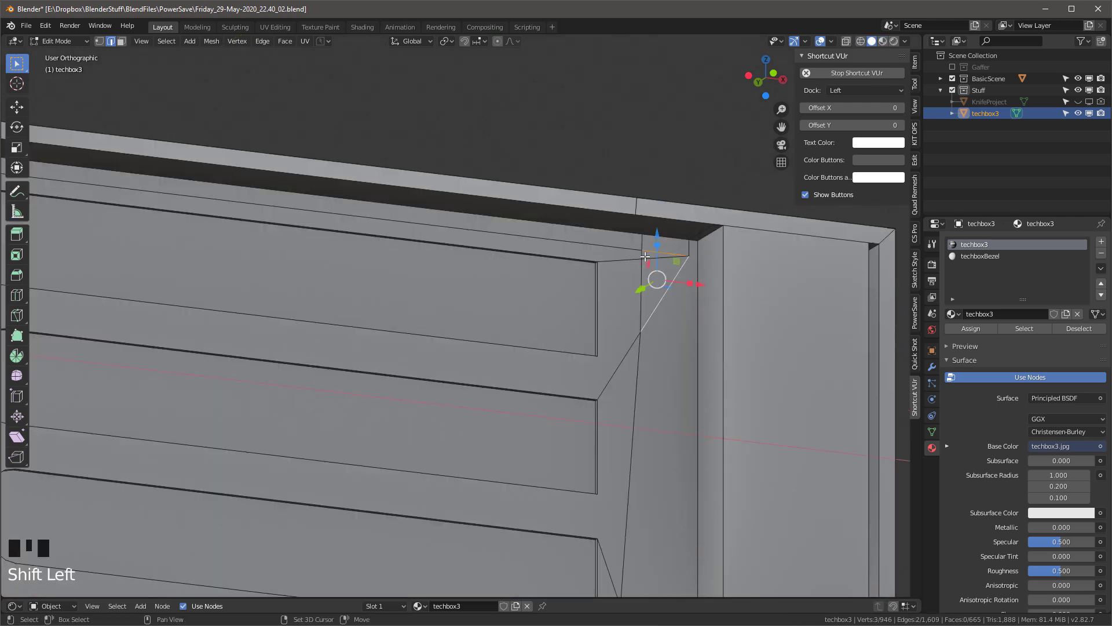
key("ctrl+x")
scroll(662, 357, "down", 5)
middle_click_drag(673, 432, 687, 301, "shift")
left_click(666, 355)
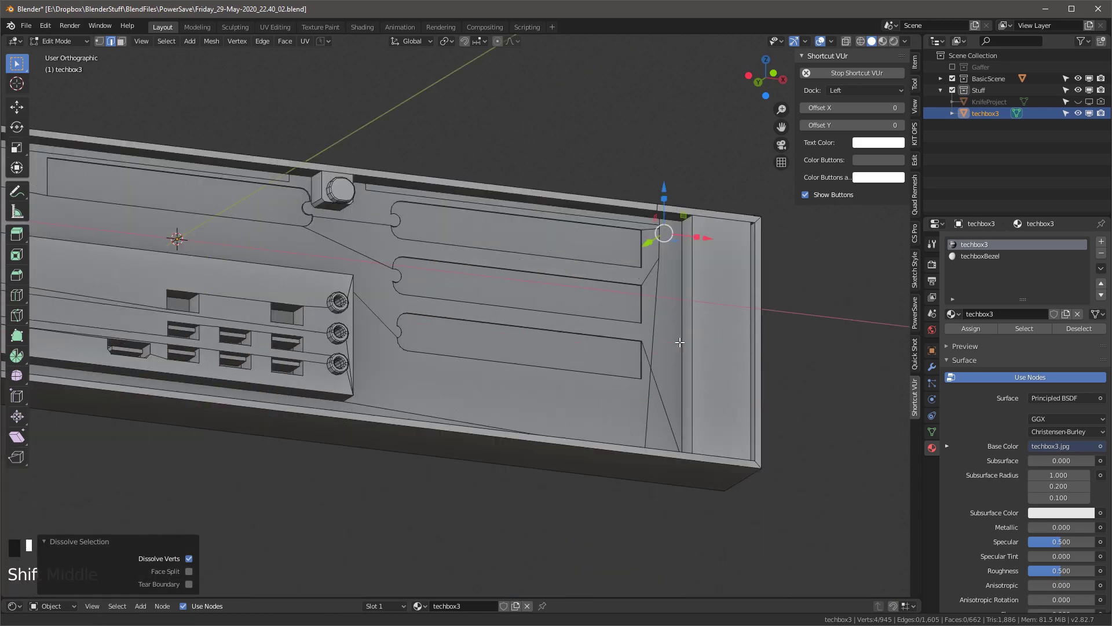
key("ctrl+x")
Dissolve the leftover cut edges across the case's top face and inner rim
middle_click_drag(666, 356, 671, 449)
left_click(718, 218)
key("ctrl+x")
scroll(666, 251, "up", 3)
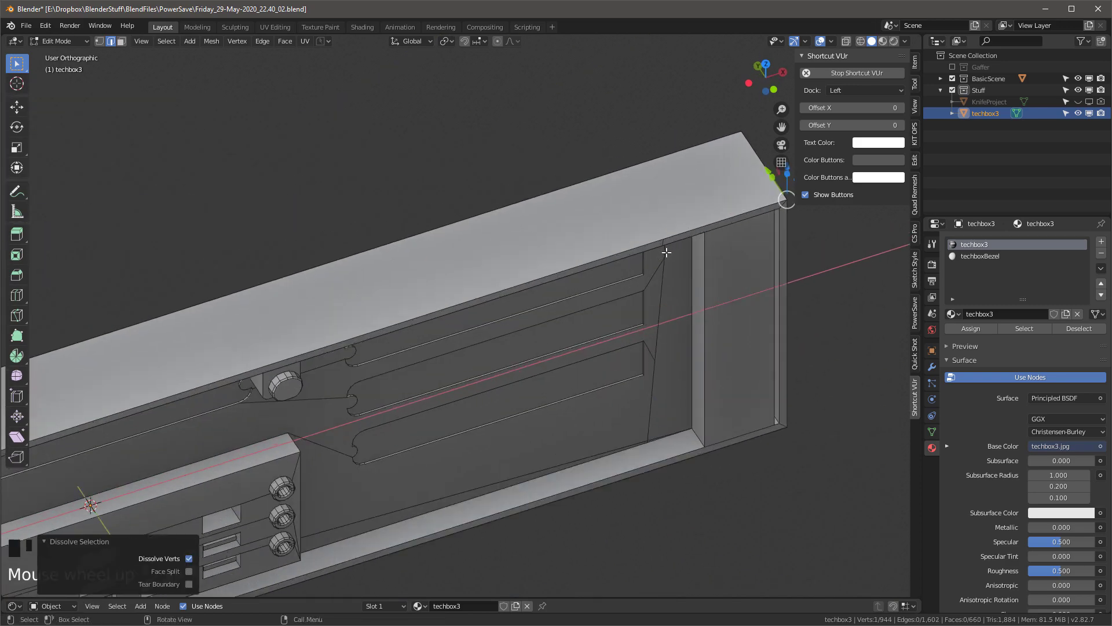
left_click(662, 239)
key("ctrl+x")
middle_click_drag(662, 238, 661, 280)
scroll(652, 518, "up", 3)
left_click(670, 522)
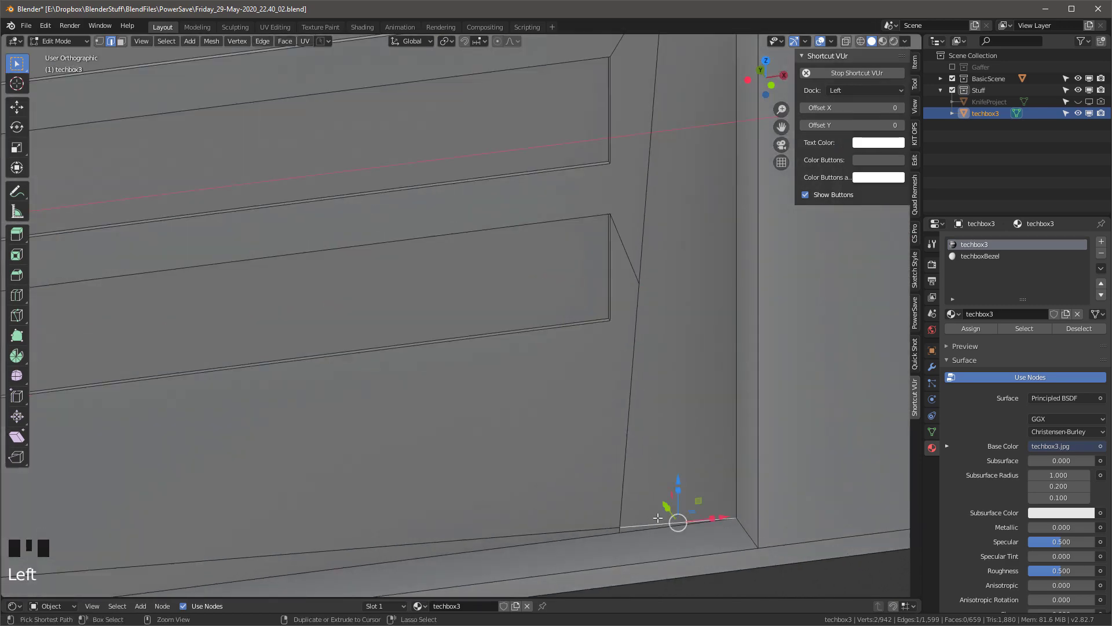
Bevel the two vertical edges of the strip beside the end grille by about 0.015 m, using multiple segments
scroll(708, 370, "down", 2)
left_click(701, 371)
left_click(688, 371, "shift")
middle_click_drag(689, 370, 693, 322)
key("ctrl+b")
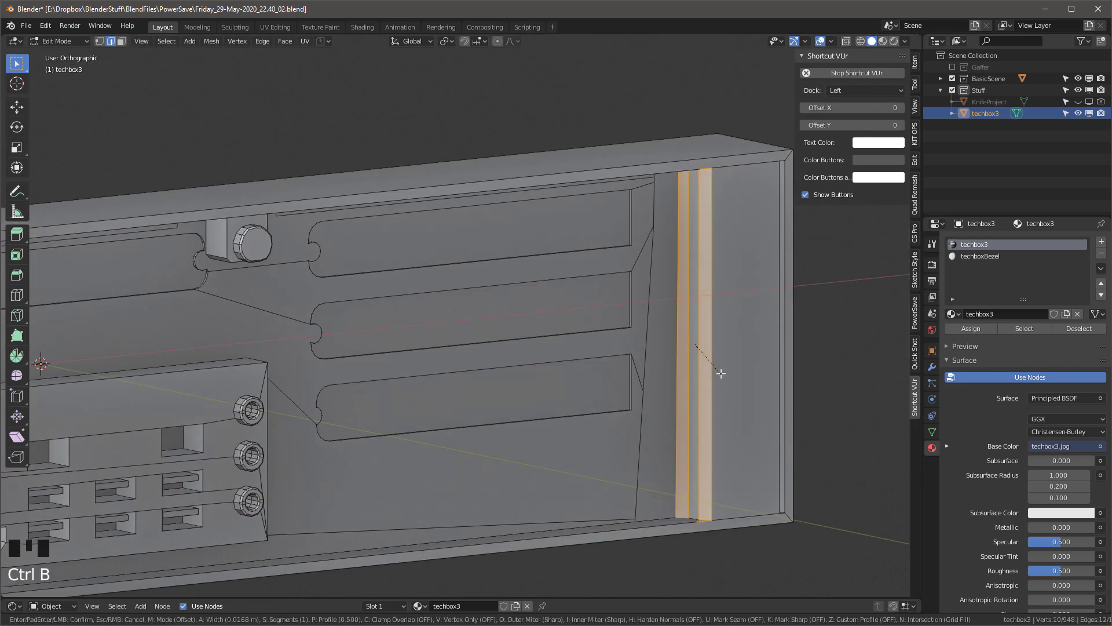
right_click(720, 373)
middle_click_drag(720, 374, 713, 476)
scroll(712, 476, "down", 6)
key("ctrl+b")
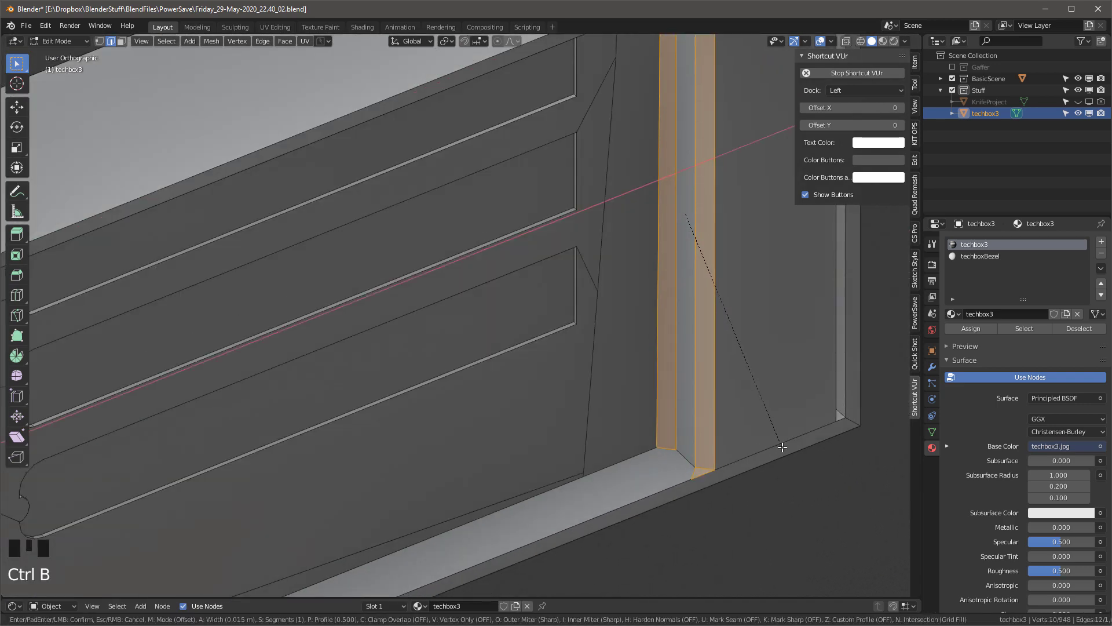
left_click(781, 449)
scroll(781, 449, "down", 4)
left_click(780, 446)
Switch back to Material Preview shading and align the view to the model's front
mouse_move(777, 432)
middle_mouse_down()
mouse_move(712, 328)
mouse_move(688, 378)
mouse_move(650, 411)
middle_mouse_up()
key("z")
scroll(650, 411, "down", 4)
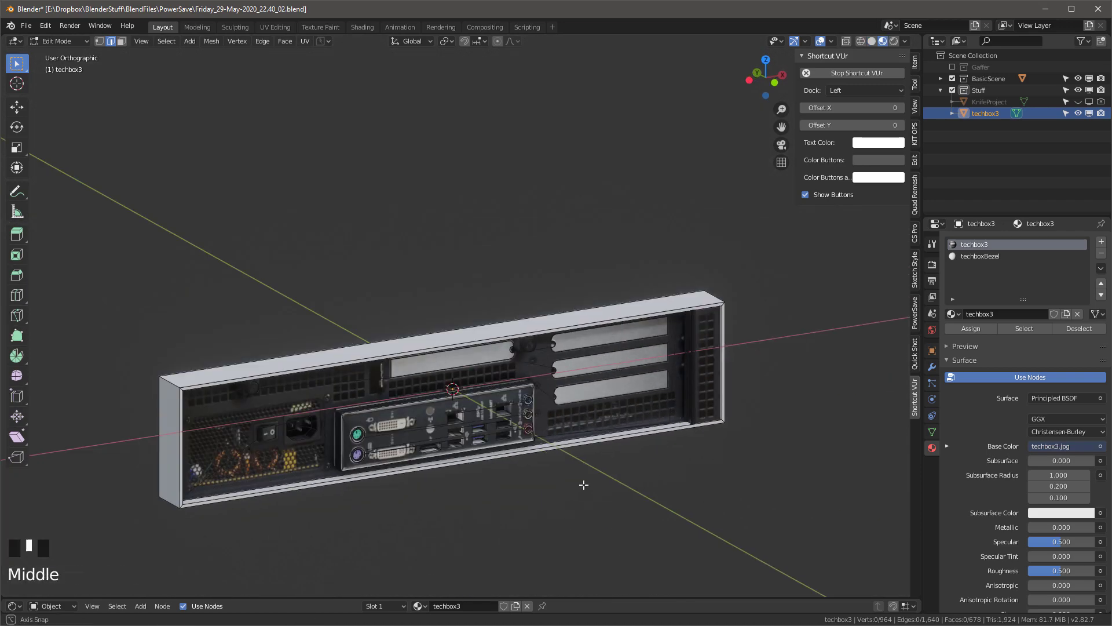
middle_click_drag(584, 484, 616, 465)
scroll(511, 380, "up", 2)
key("KP_1")
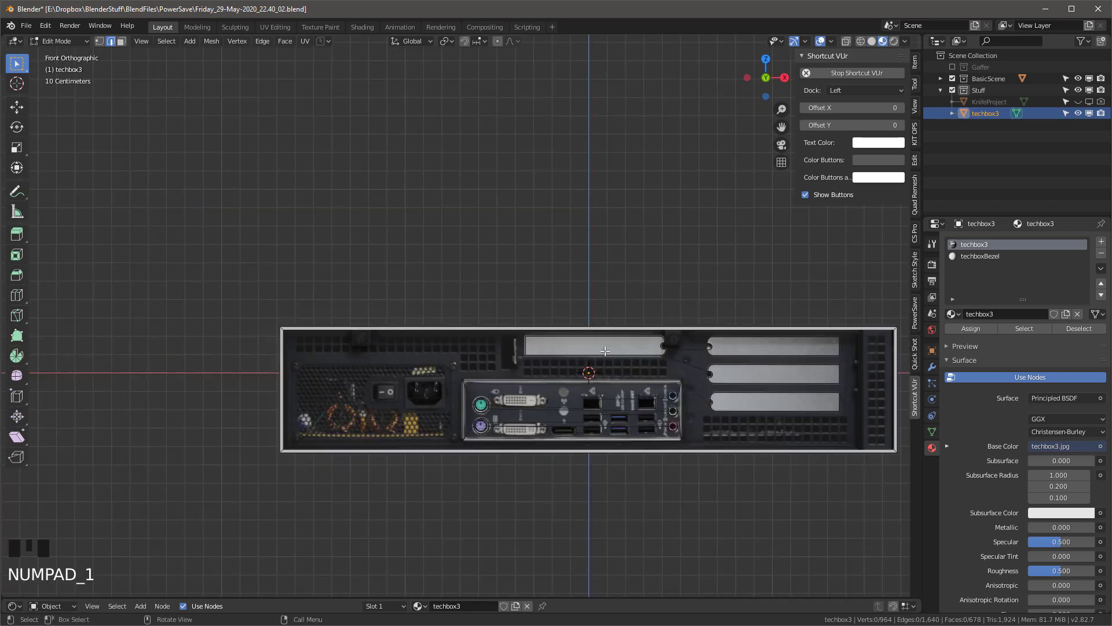
In Object Mode, raise techbox3 so its base sits on the ground line and set its origin to the 3D cursor
key("Tab")
scroll(511, 306, "up", 3)
left_click_drag(510, 304, 513, 222)
key("shift+s")
left_click(657, 463)
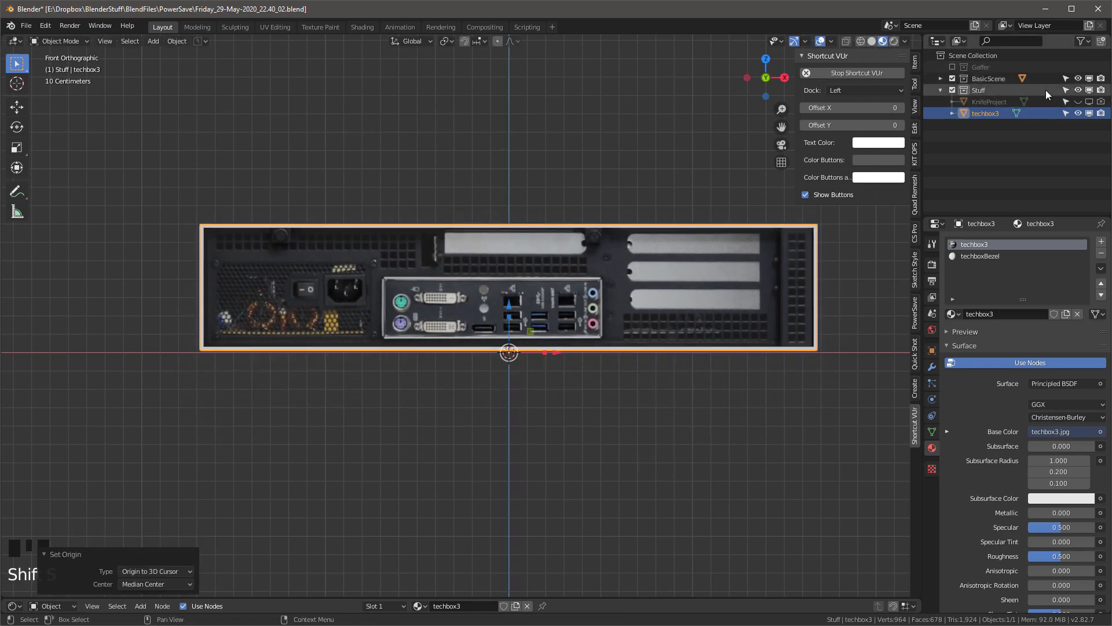
Expand the BasicScene collection and inspect the box with rendered shading in a perspective view
left_click(940, 79)
middle_click_drag(504, 138, 550, 184)
scroll(556, 185, "down", 3)
key("z")
middle_click_drag(635, 78, 603, 173, "shift")
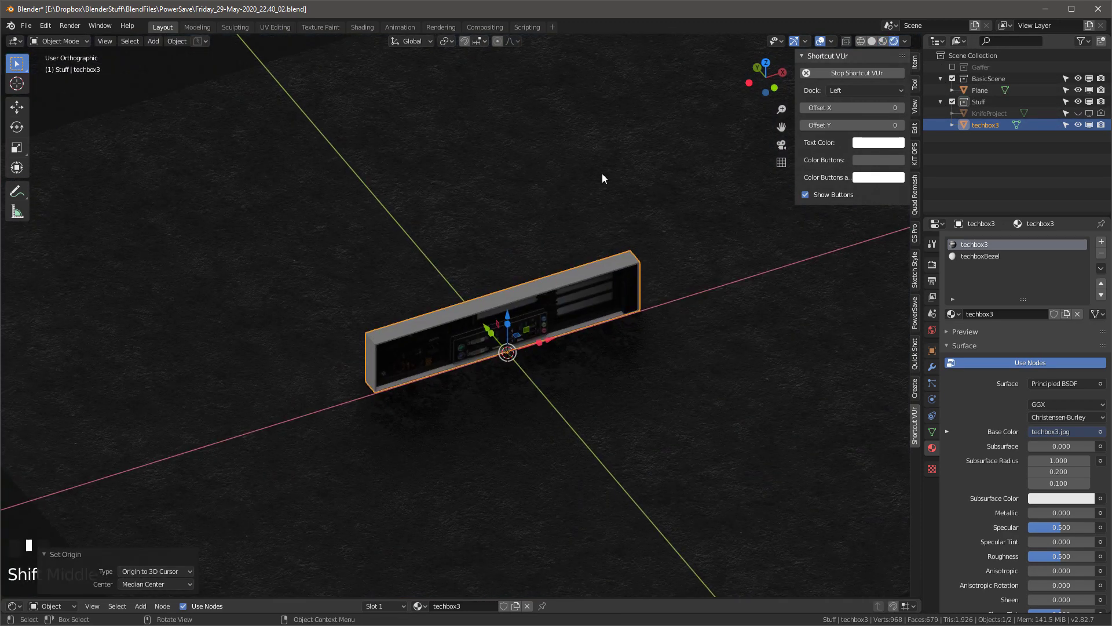
key("KP_5")
middle_click_drag(589, 342, 582, 320)
scroll(582, 317, "up", 4)
middle_click_drag(672, 297, 680, 283)
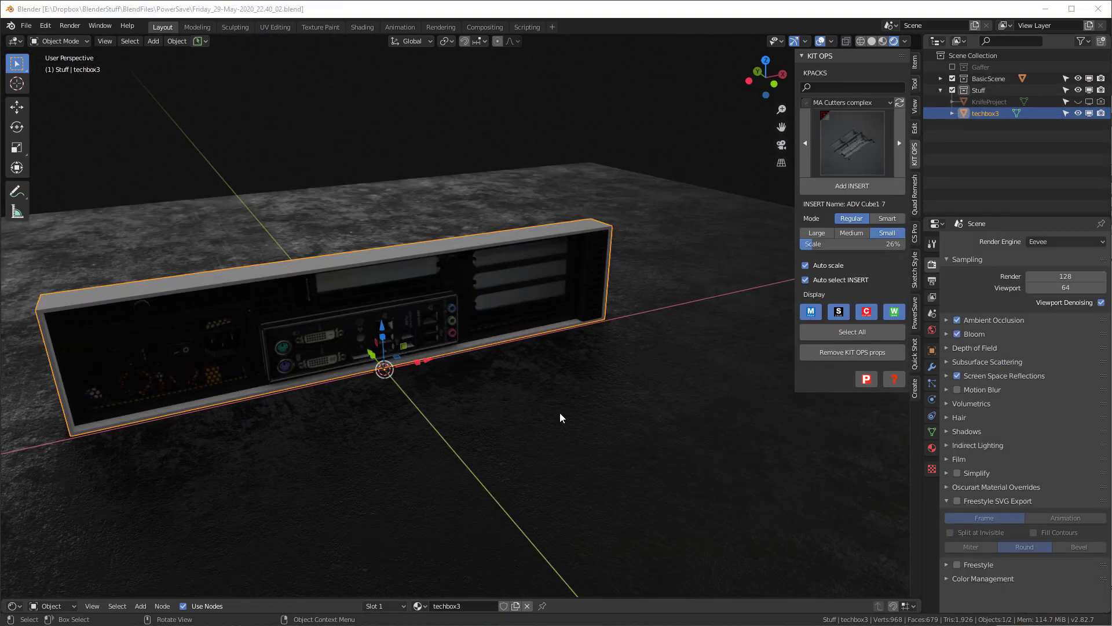
middle_click_drag(556, 289, 597, 282)
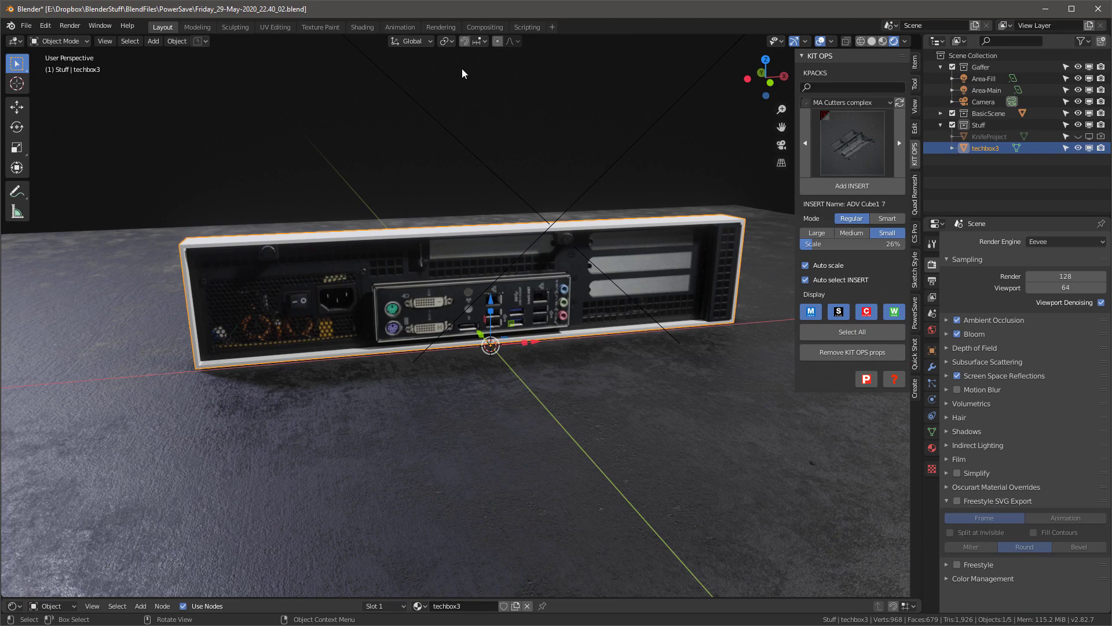
Shade techbox3 smooth and enable Auto Smooth for its normals
middle_click_drag(463, 74, 516, 89)
scroll(270, 359, "up", 3)
right_click(437, 280)
left_click(436, 270)
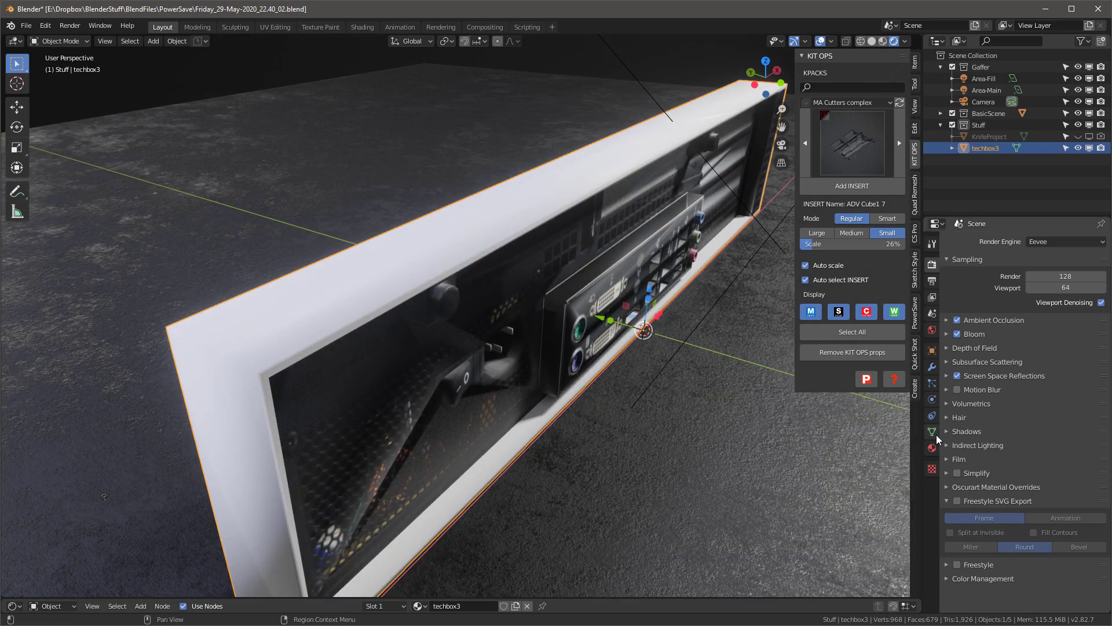
left_click(932, 432)
left_click(965, 455)
mouse_move(555, 371)
middle_mouse_down()
mouse_move(503, 344)
mouse_move(500, 361)
mouse_move(529, 359)
middle_mouse_up()
scroll(490, 343, "down", 3)
scroll(489, 342, "up", 2)
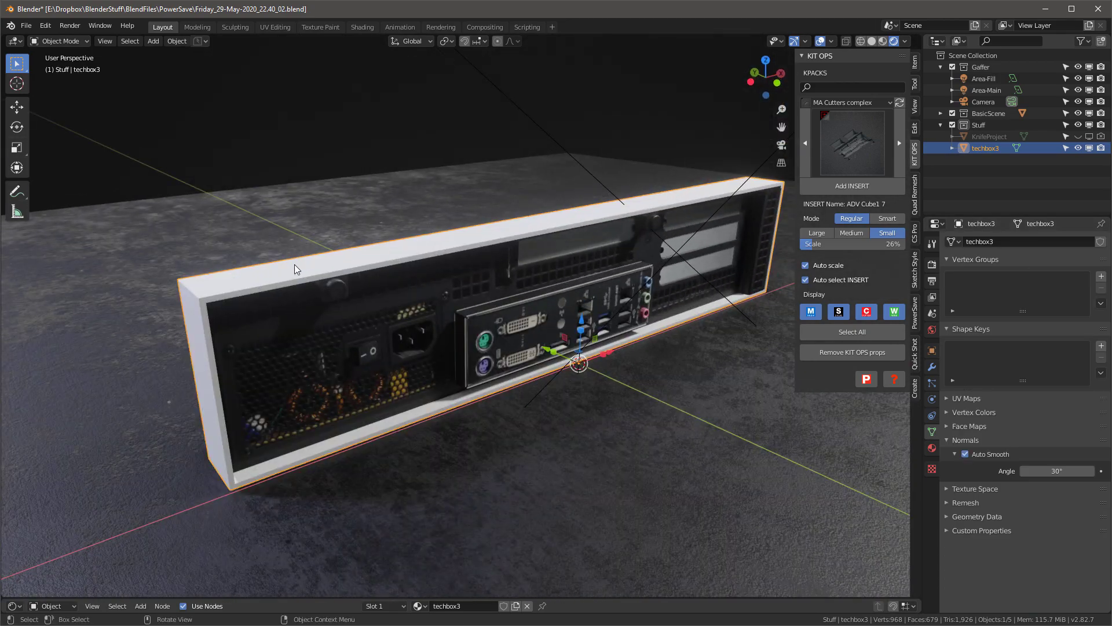
Enter Edit Mode on techbox3 and select the four outer corner edges of the casing
key("Tab")
scroll(198, 287, "up", 2)
left_click(190, 298, "ctrl")
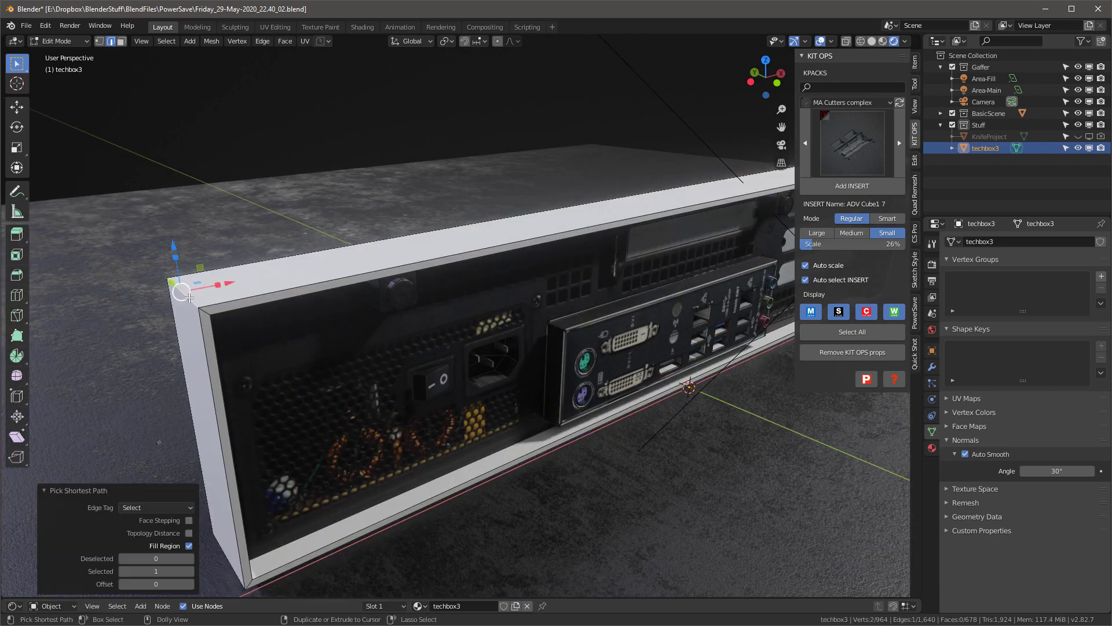
key("ctrl+z")
left_click(223, 270, "ctrl+shift")
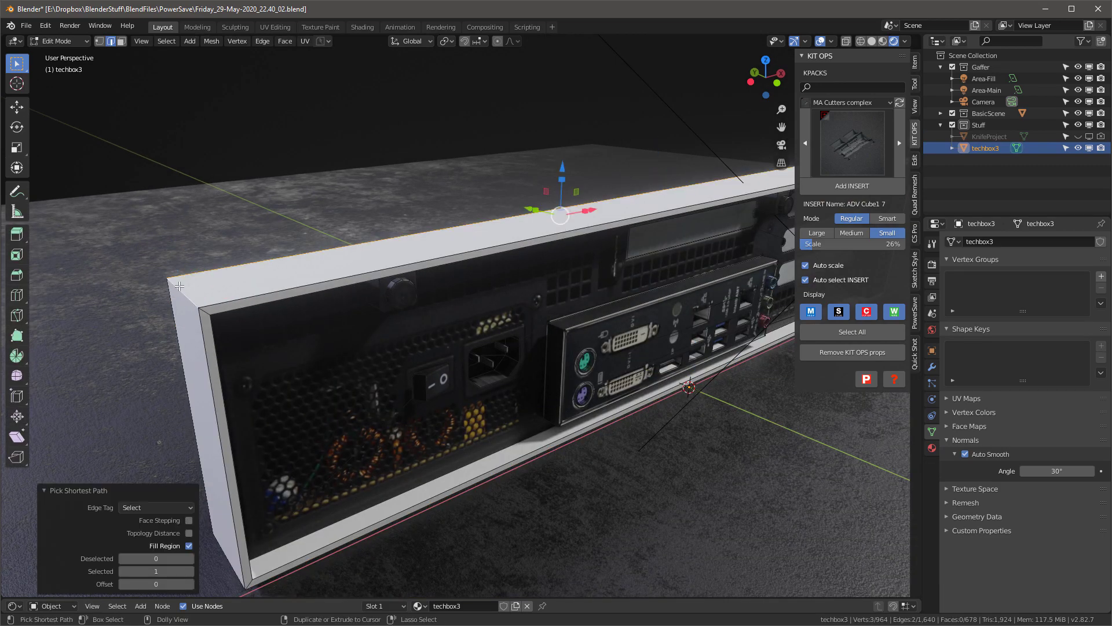
middle_click_drag(202, 282, 182, 284)
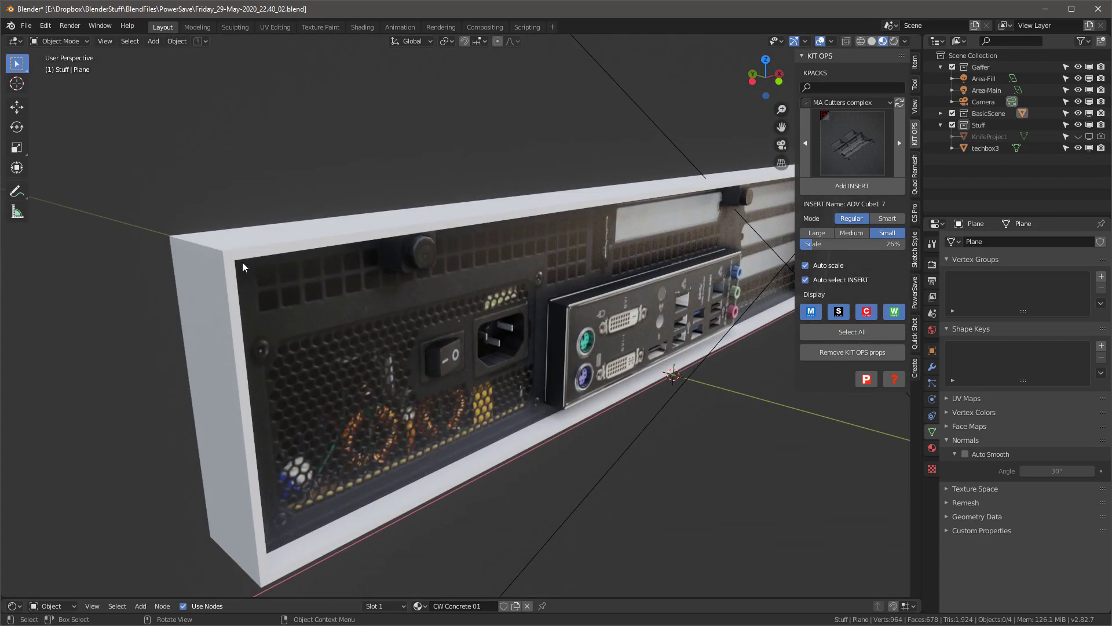
left_click(244, 267)
key("Tab")
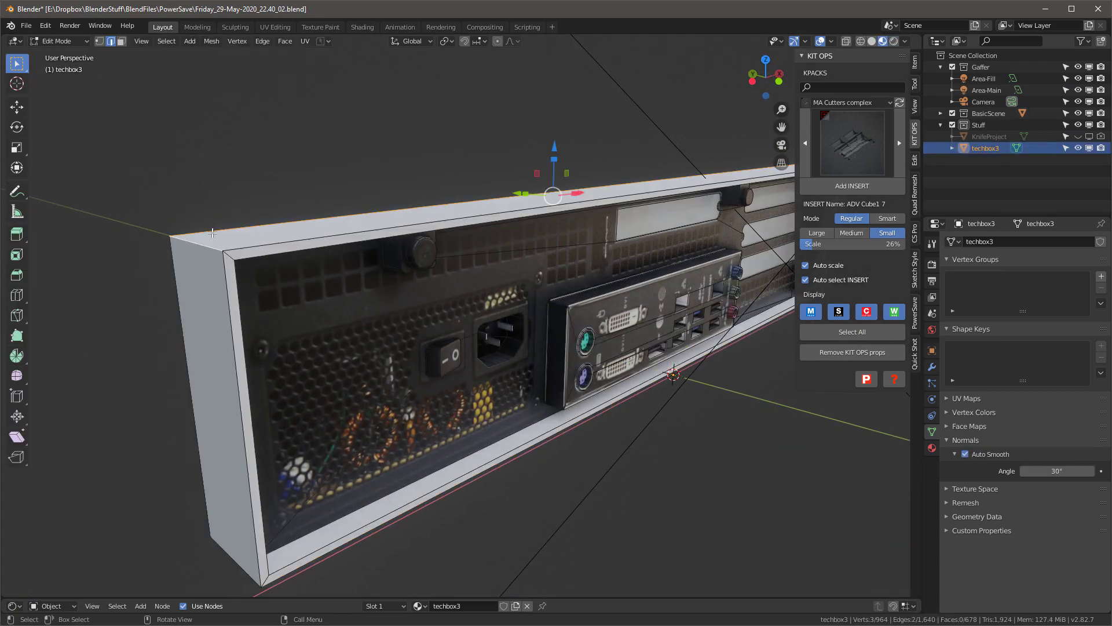
left_click(202, 244, "ctrl+shift")
left_click(205, 245)
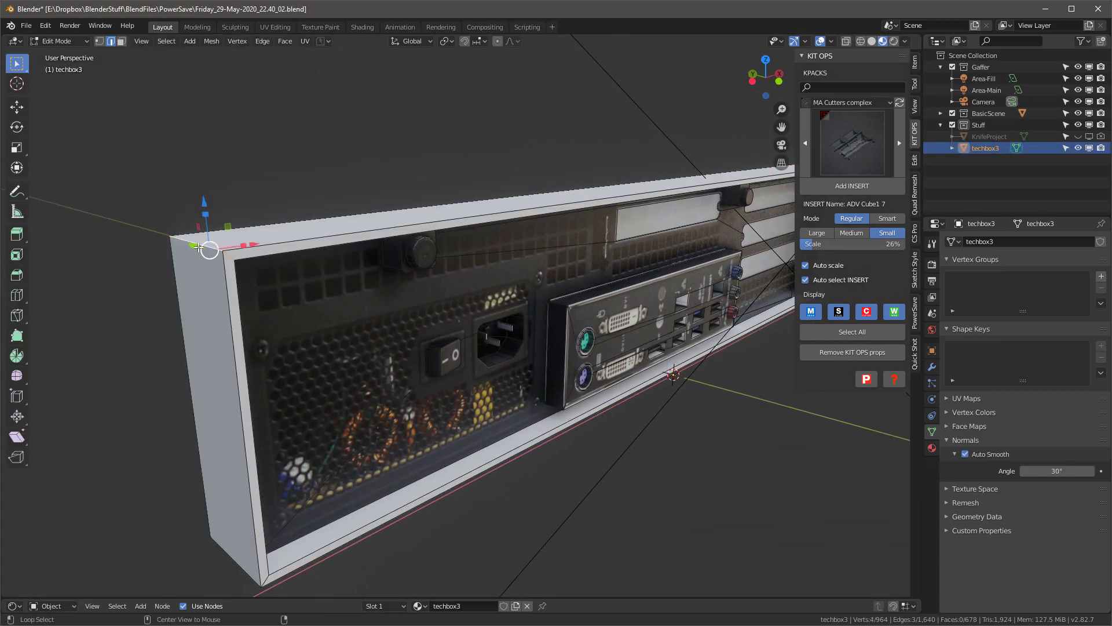
middle_click_drag(186, 246, 217, 303)
Make an incremental PowerSave of the scene, and save the file as techbox4-01.blend in the Computers folder
left_click(328, 47)
left_click(312, 67)
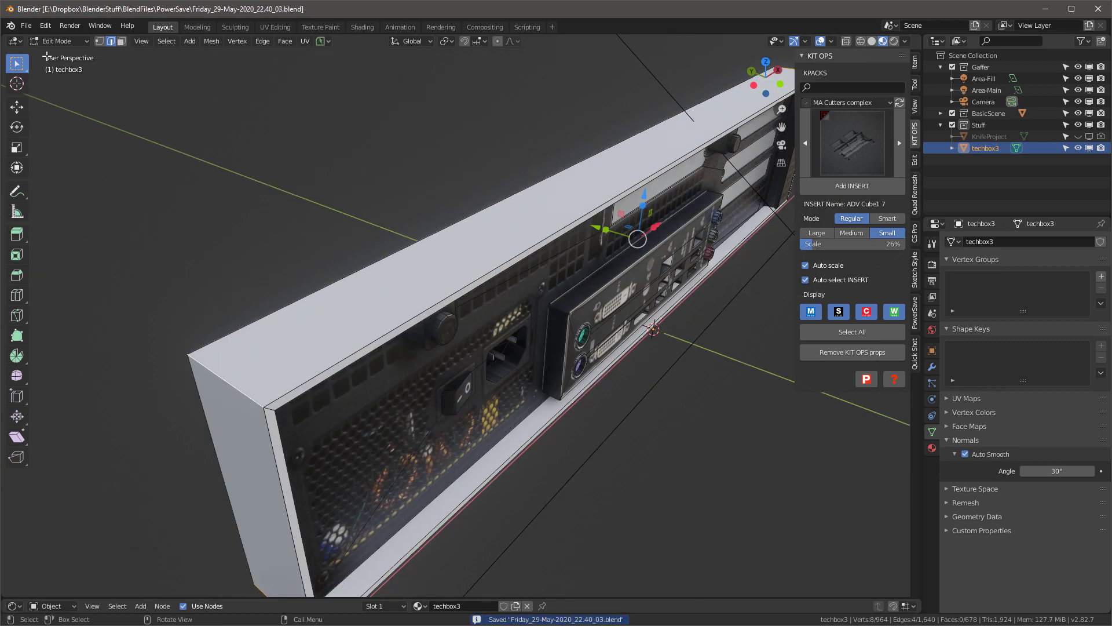
left_click(26, 26)
left_click(81, 125)
scroll(323, 436, "down", 4)
left_click(322, 483)
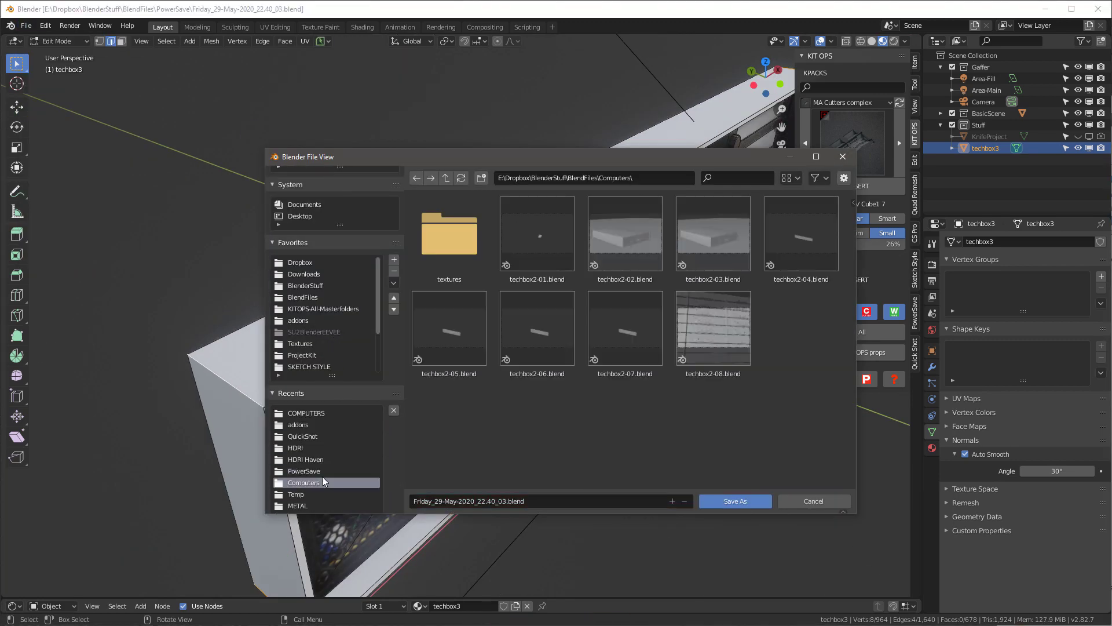
left_click(587, 500)
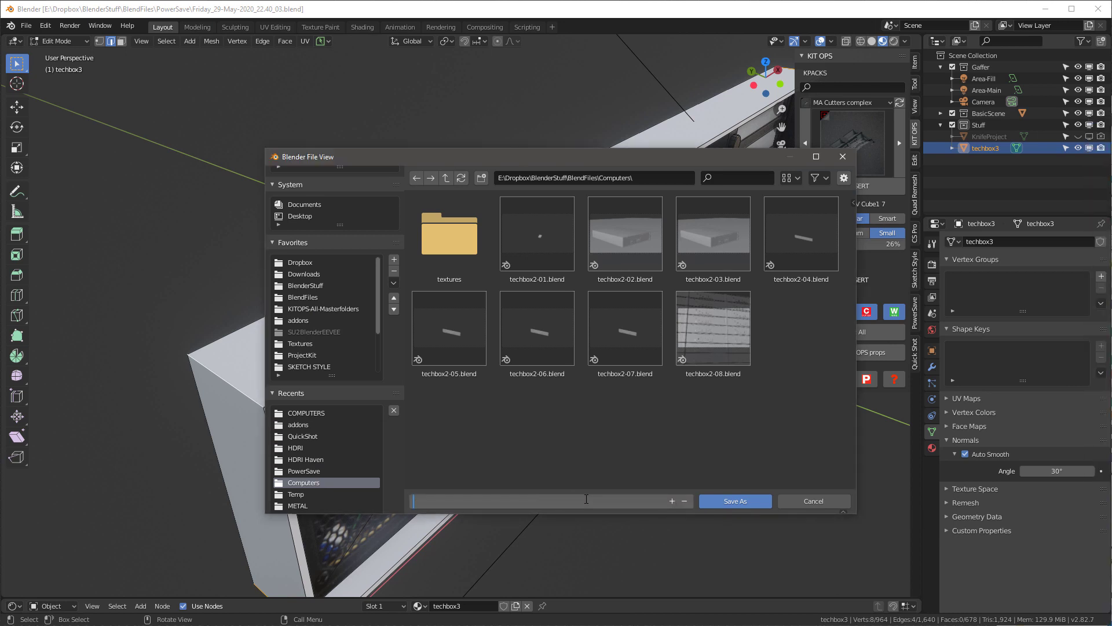
key("Return")
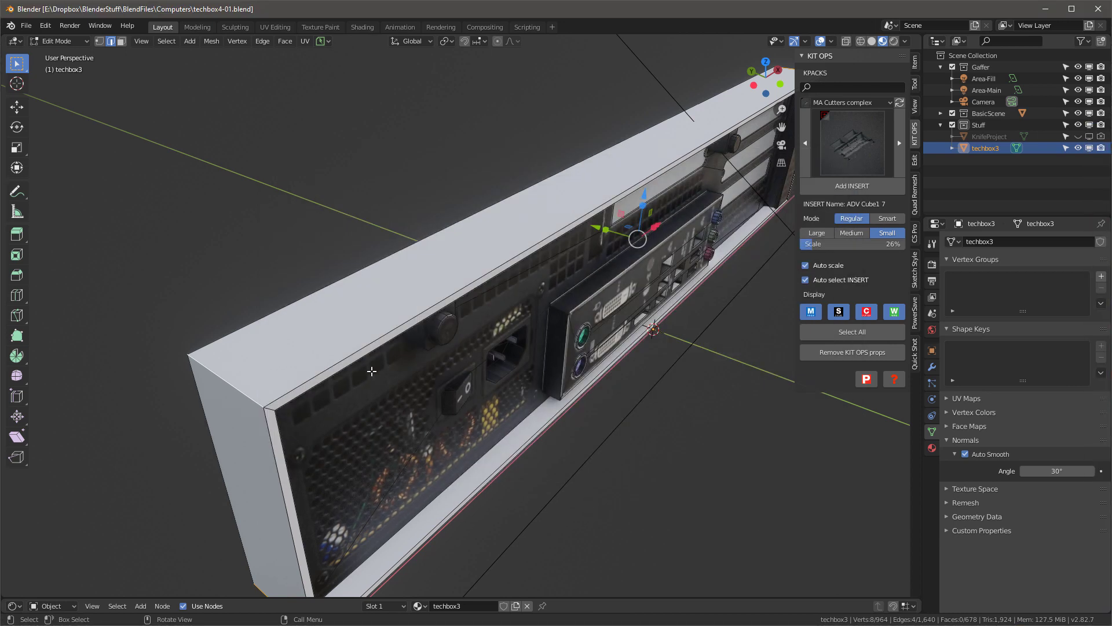
Bevel the selected corner edges with six segments and an offset of about 0.021 m
scroll(320, 308, "up", 3)
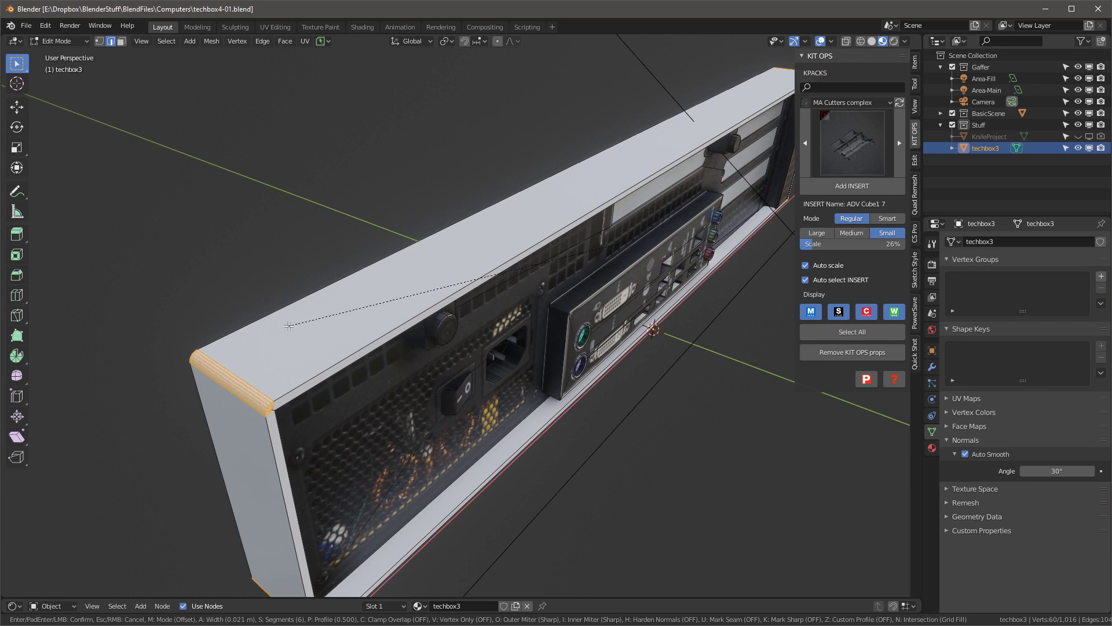
left_click(289, 325)
scroll(293, 313, "down", 5)
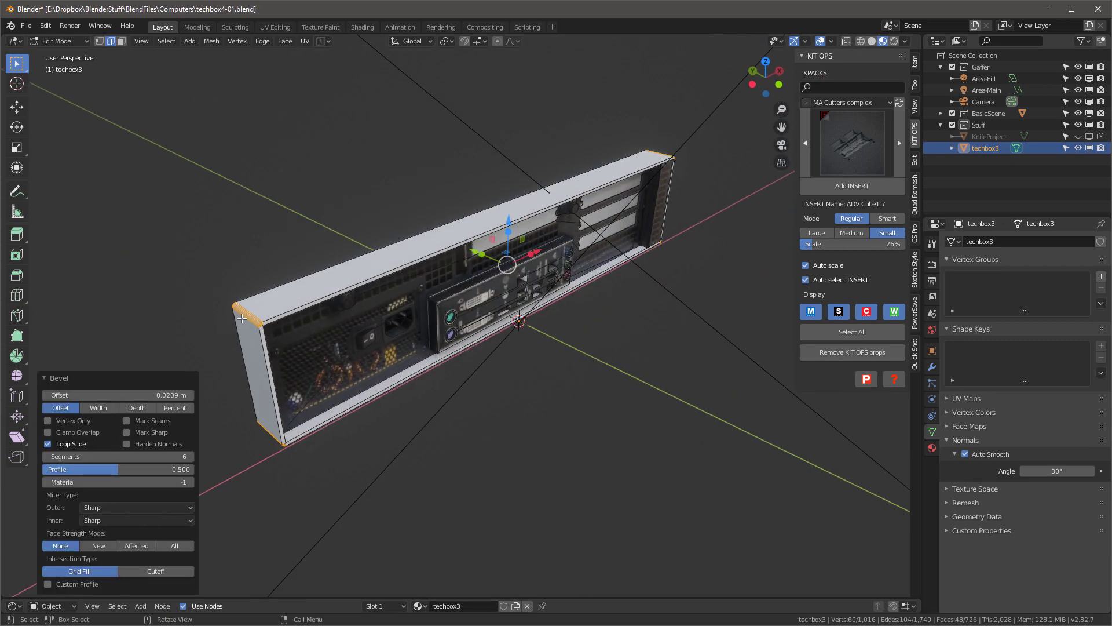
scroll(242, 318, "up", 5)
scroll(325, 291, "down", 3)
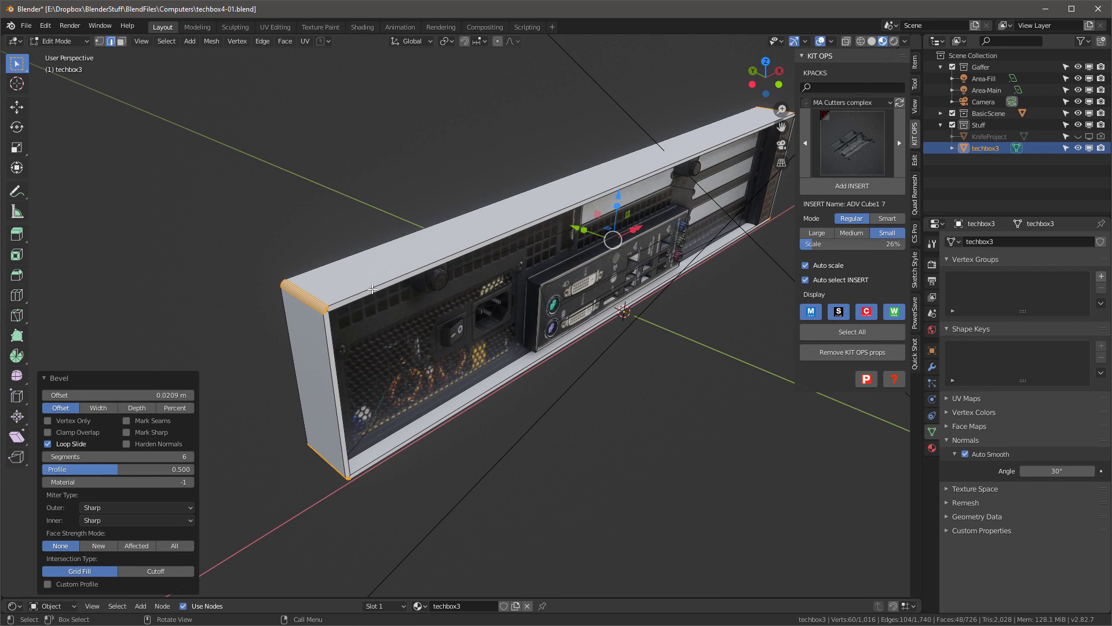
scroll(372, 288, "up", 2)
Select the casing's front rim face and all faces co-planar with it
left_click(357, 298)
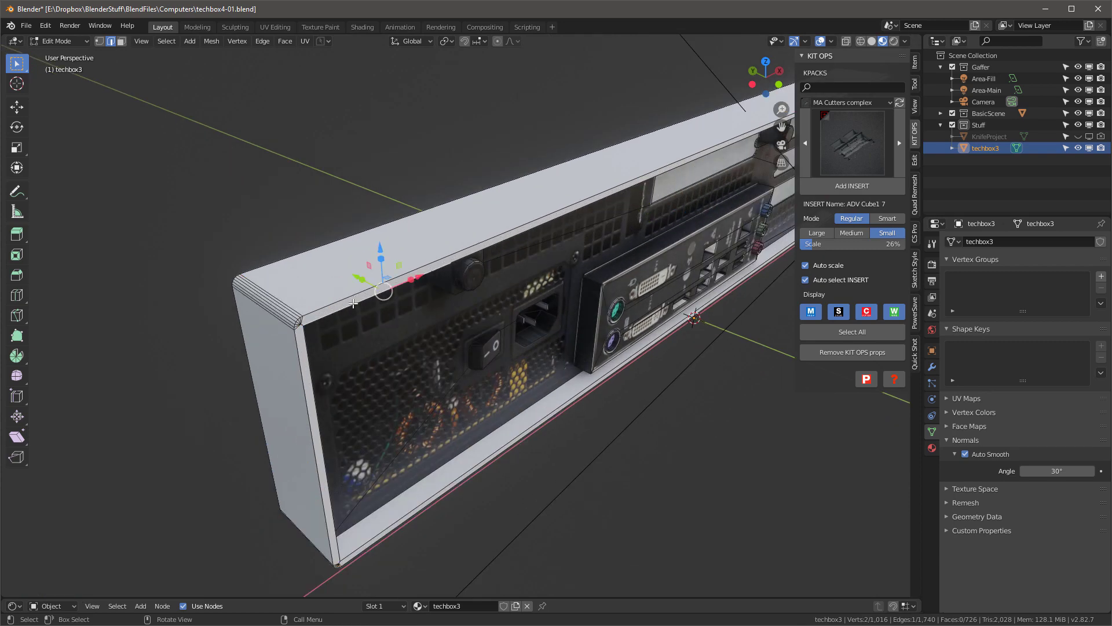
key("3")
left_click(339, 306)
middle_click_drag(471, 264, 407, 245)
scroll(455, 226, "down", 2)
left_click(166, 41)
mouse_move(219, 174)
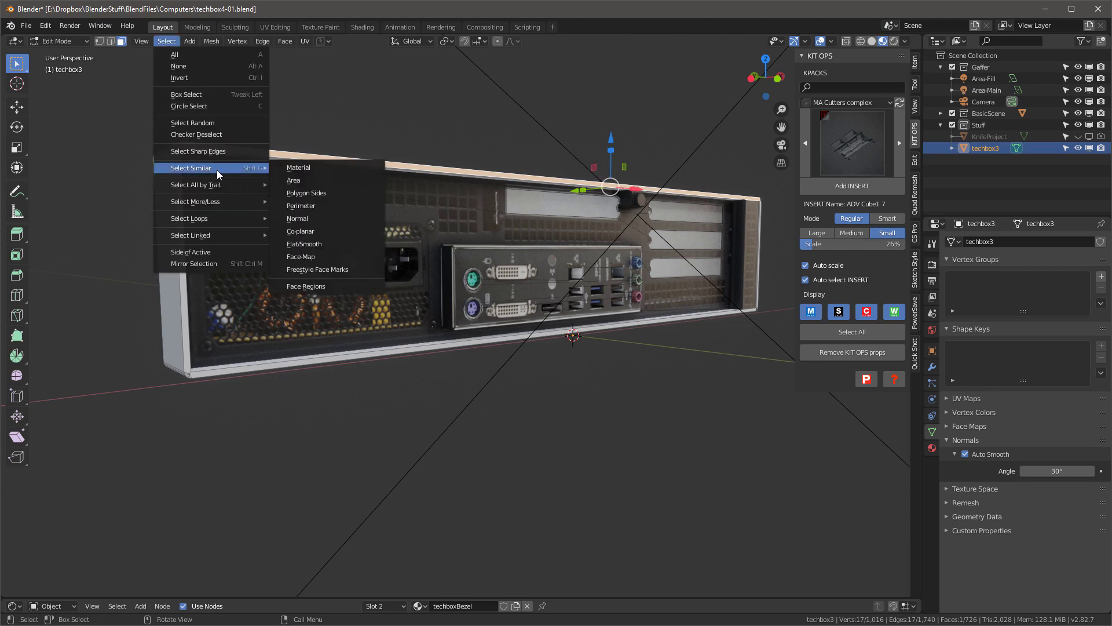
left_click(311, 233)
middle_click_drag(311, 232, 365, 223)
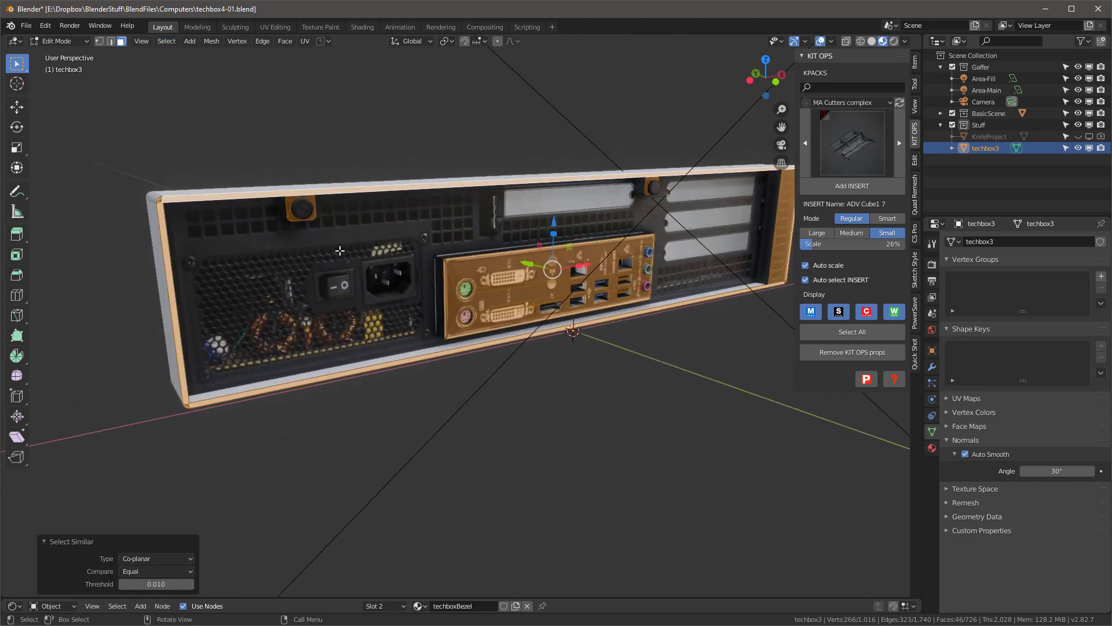
Deselect the faces assigned to the techbox3 material
left_click(933, 448)
left_click(985, 245)
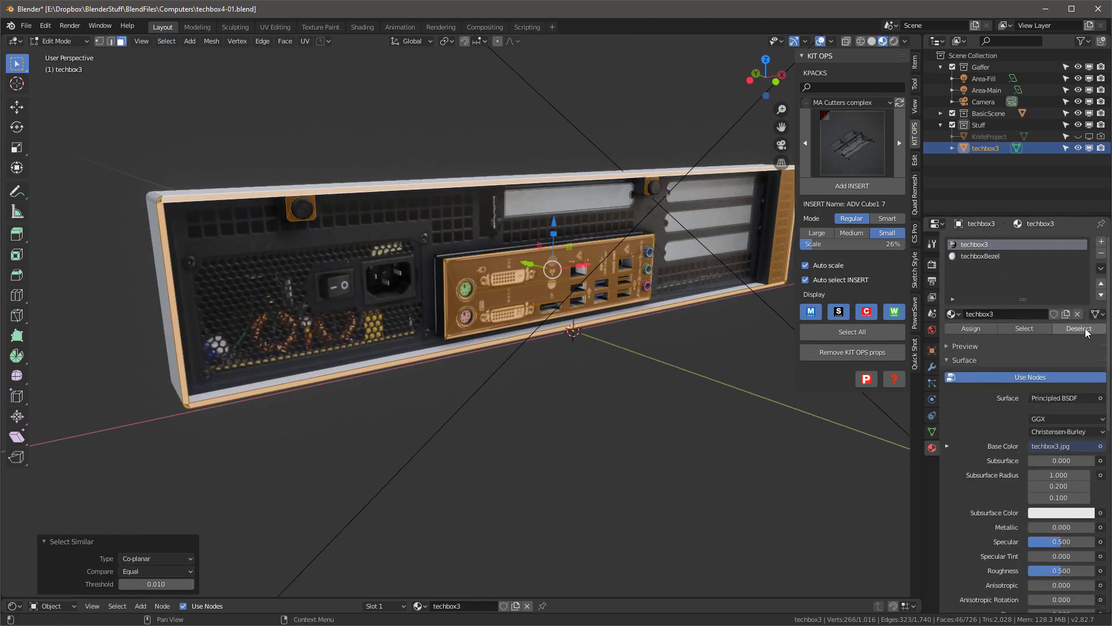
left_click(1079, 329)
Try a one-segment bevel with a 0.001 m offset on the selected front rim, and undo it
middle_click_drag(365, 186, 321, 207)
scroll(315, 225, "up", 2)
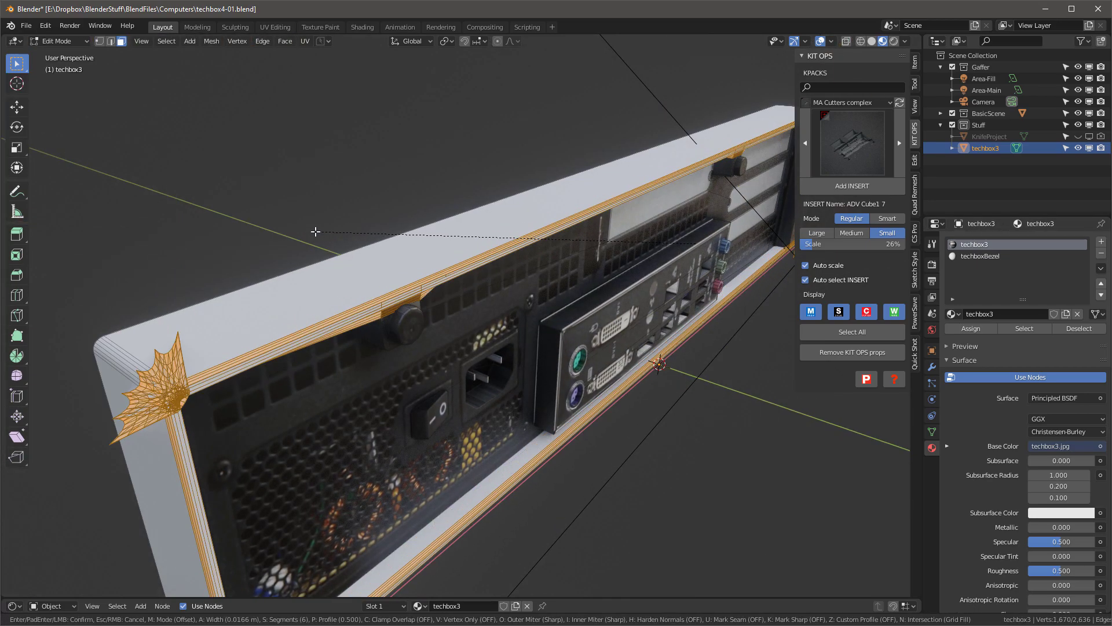
scroll(318, 232, "down", 5)
left_click(320, 231)
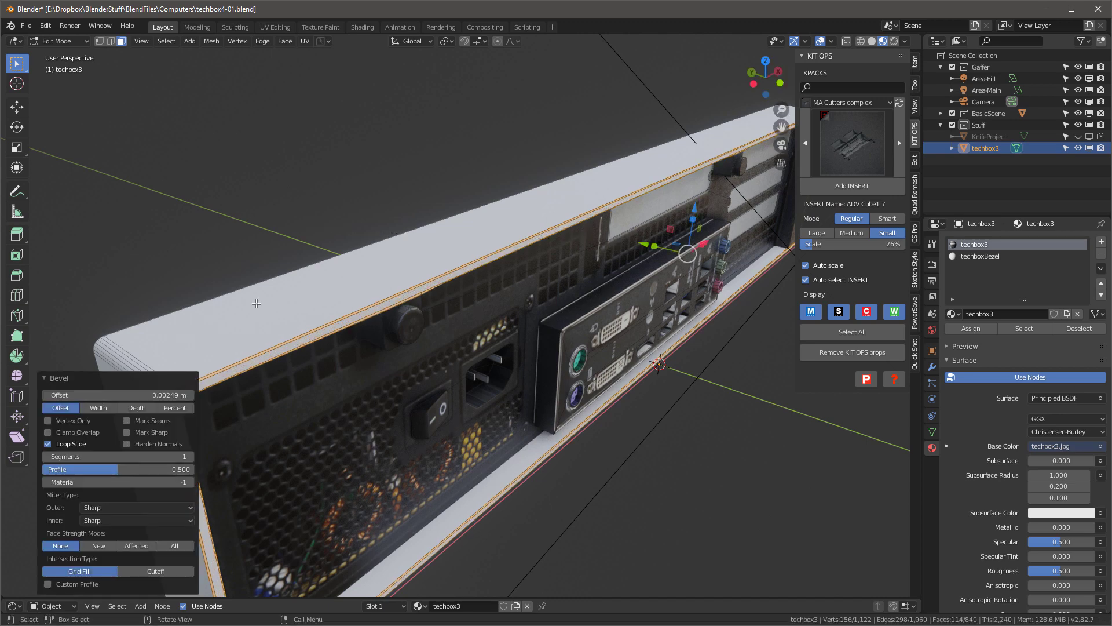
middle_click_drag(257, 305, 470, 181, "shift")
scroll(469, 181, "up", 4)
scroll(469, 181, "down", 1)
type("0.001")
key("Return")
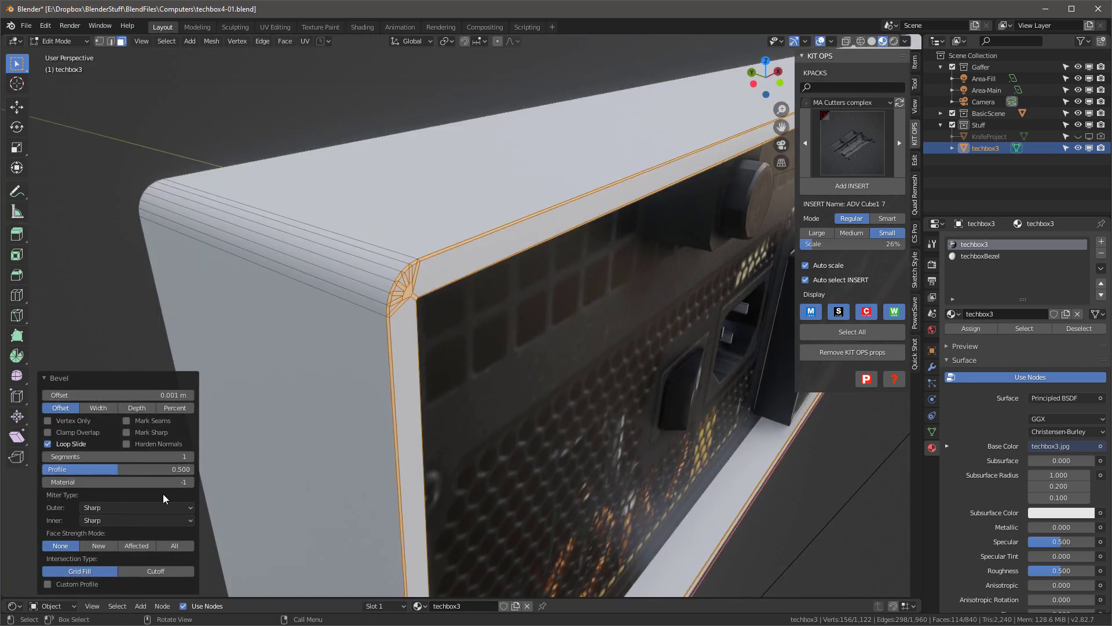
key("ctrl+z")
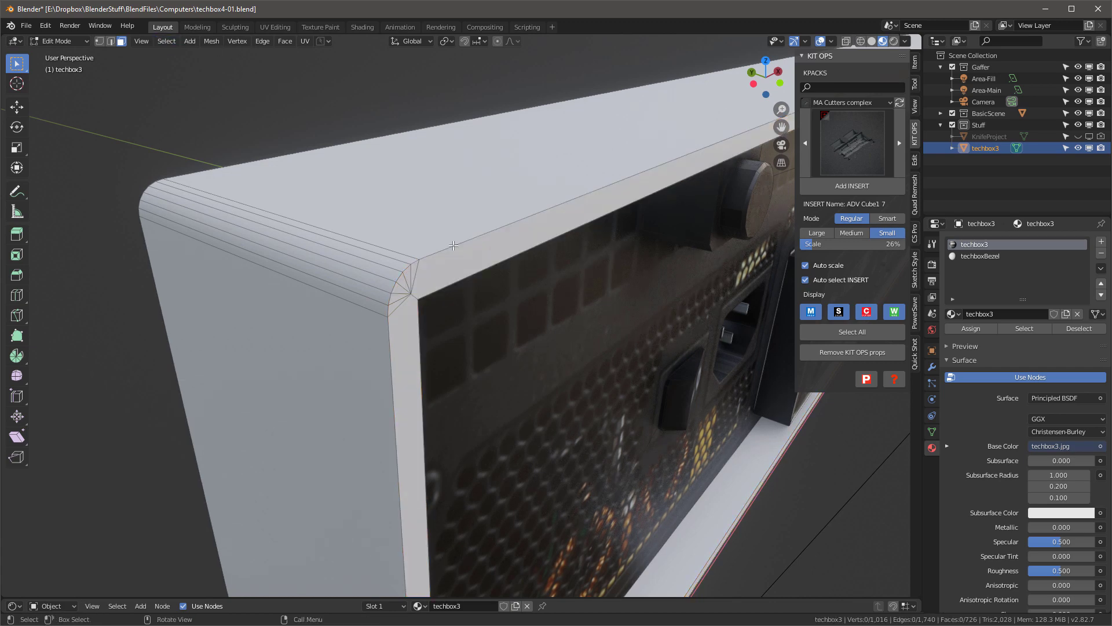
Bevel the front rim's boundary loop with one segment, a 0.002 m offset and hardened normals, and return to Object Mode
left_click(165, 40)
left_click(303, 257)
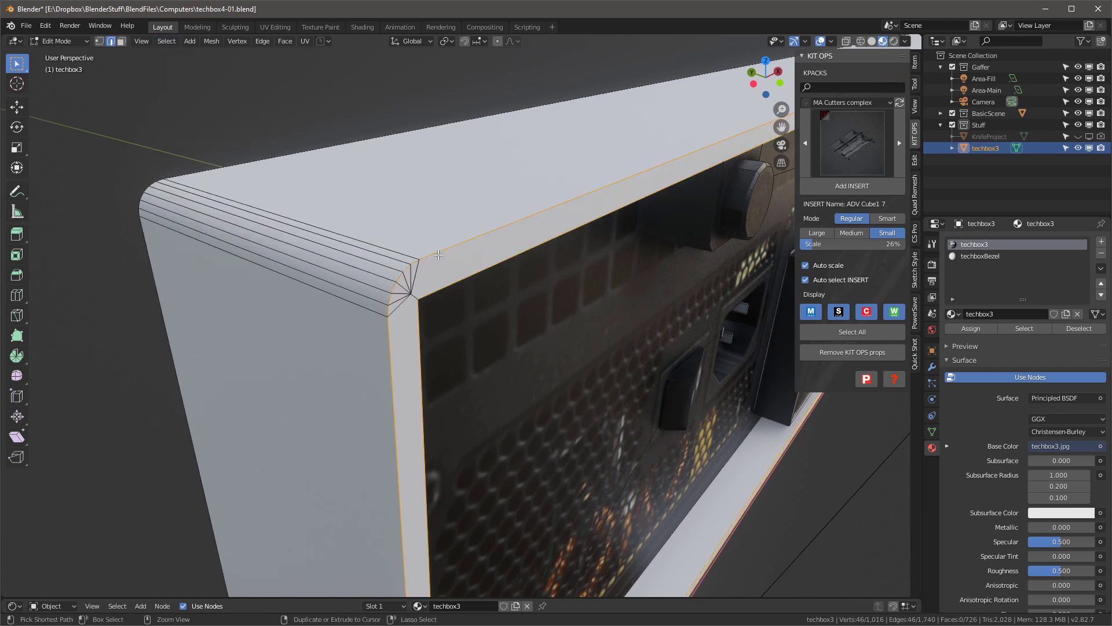
left_click(264, 492)
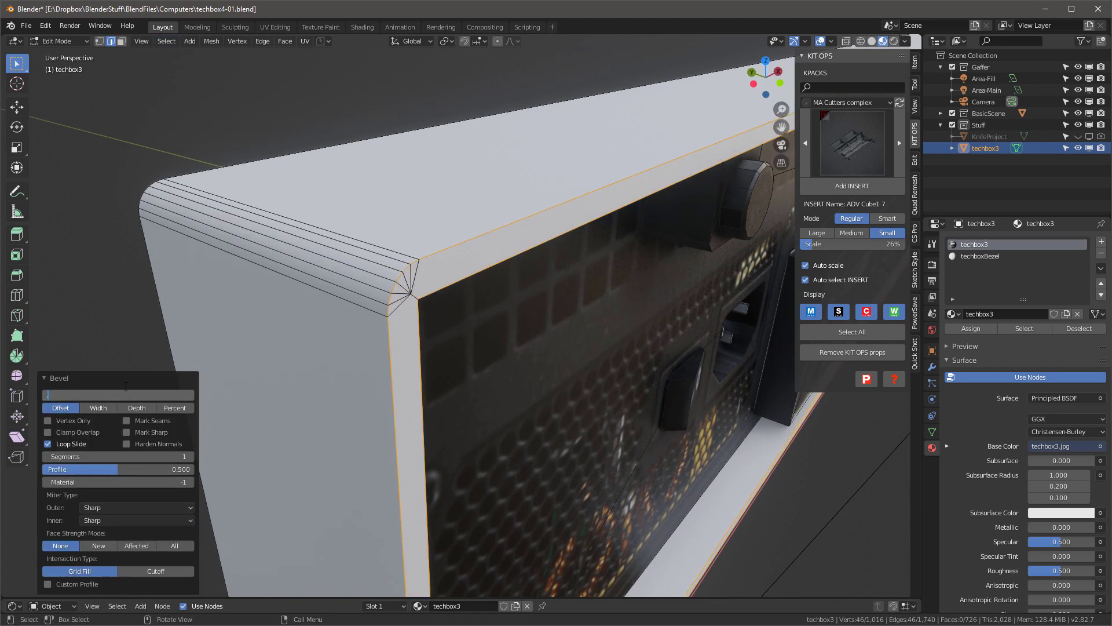
key("KP_Decimal")
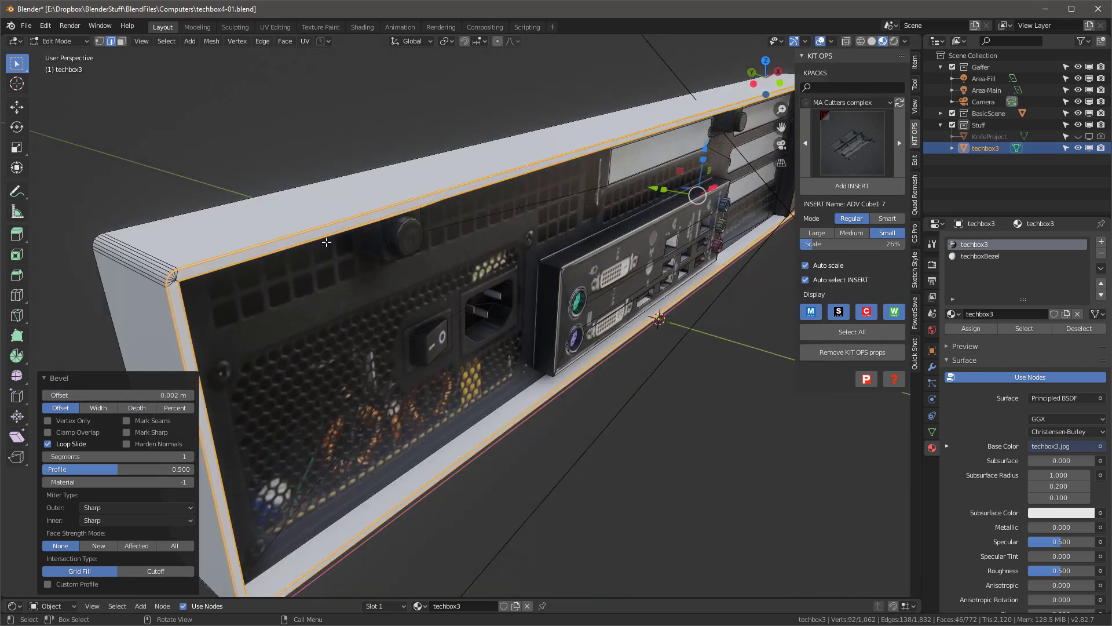
left_click(126, 444)
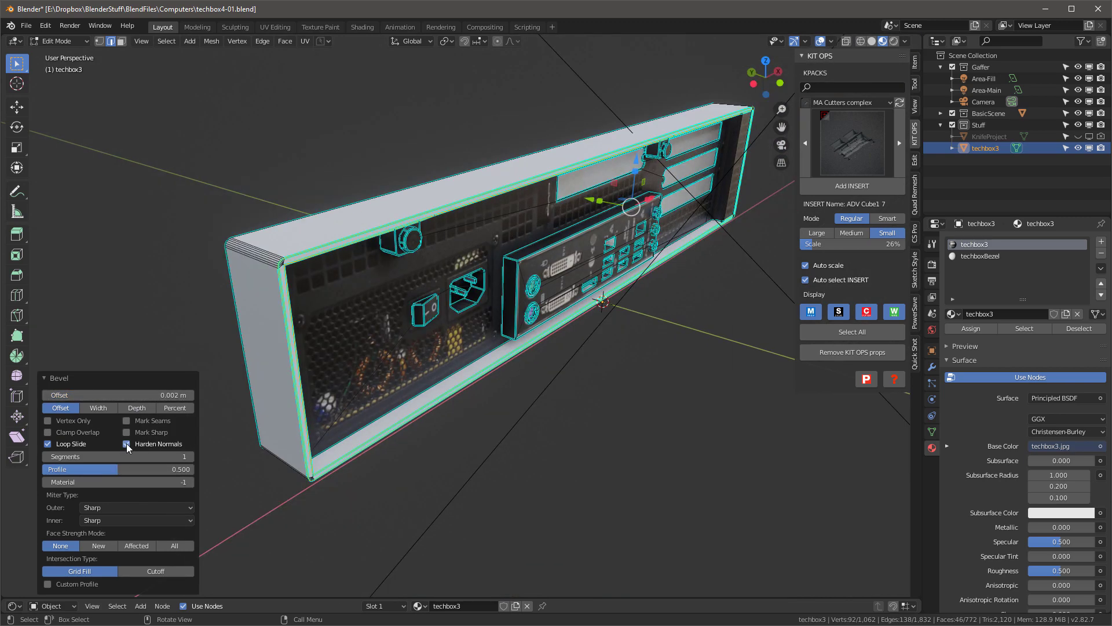
left_click(429, 500)
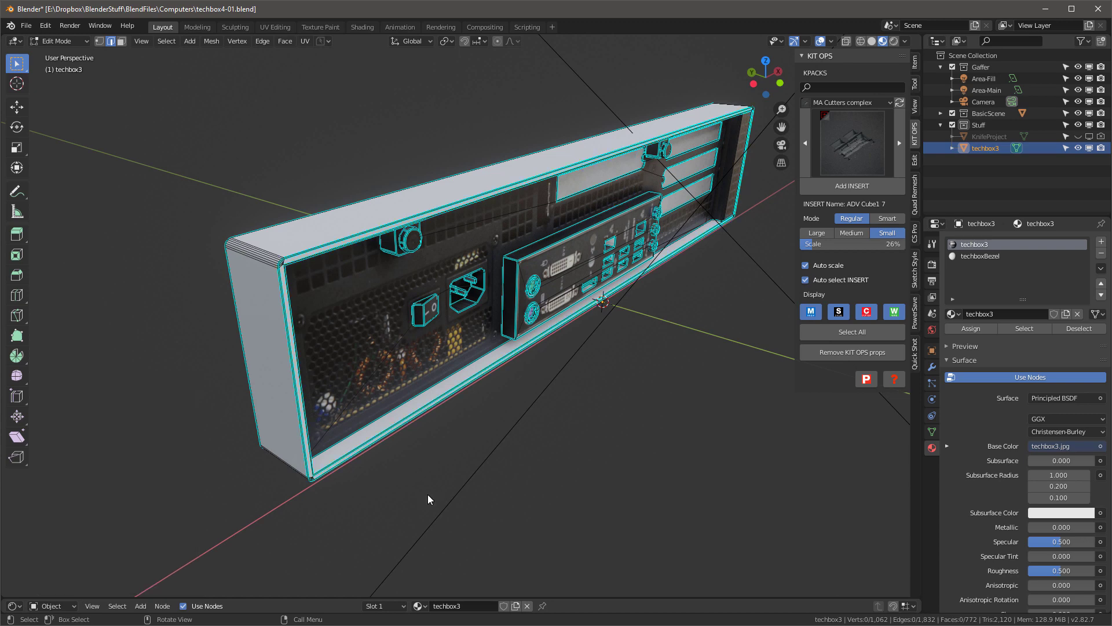
key("Tab")
middle_click_drag(457, 232, 454, 204)
scroll(371, 190, "down", 2)
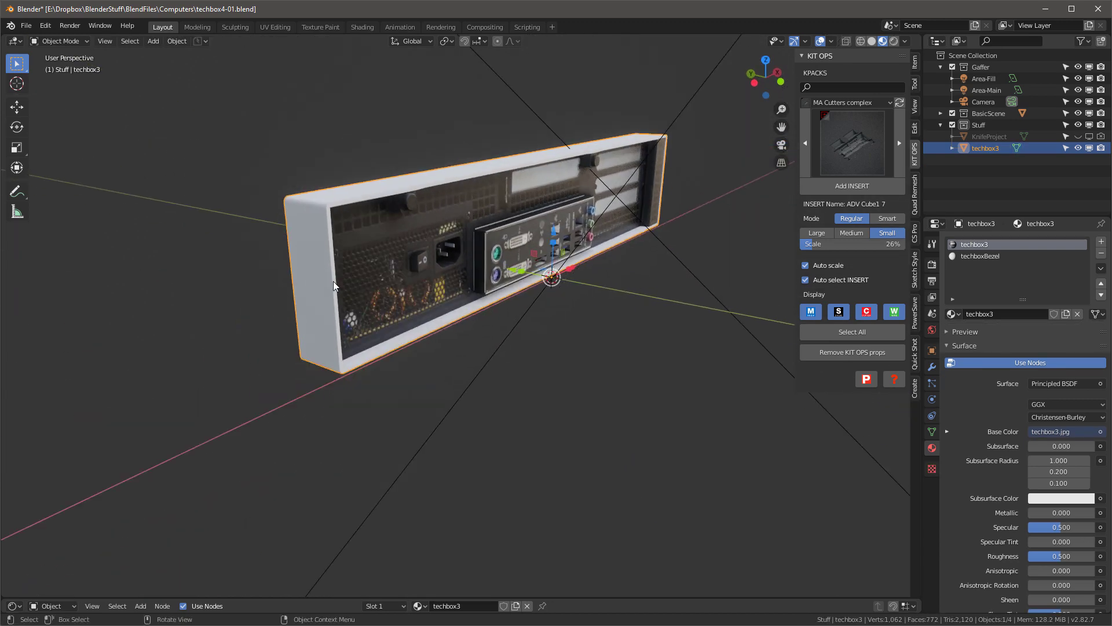
Enlarge the shader editor and show the node setup of the techboxBezel material
left_click_drag(520, 597, 529, 385)
left_click(980, 256)
middle_click_drag(562, 507, 510, 417)
scroll(567, 559, "down", 5)
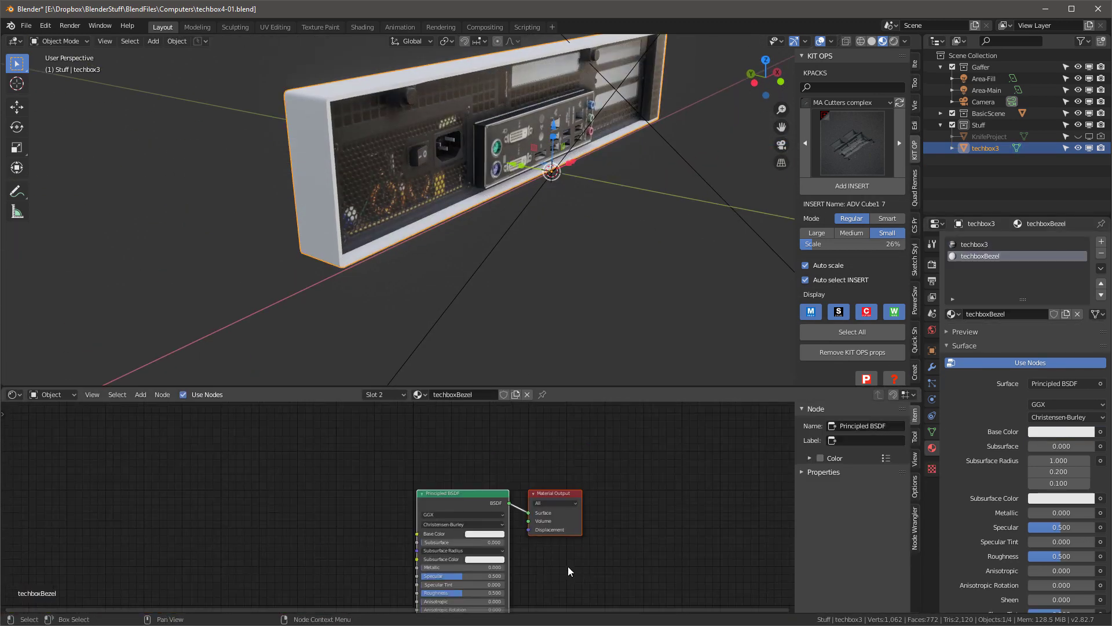
middle_click_drag(568, 571, 560, 517)
Add an image texture setup with mapping to the Principled BSDF and load Dapple-YikSong-1K.png as its image
key("shift+a")
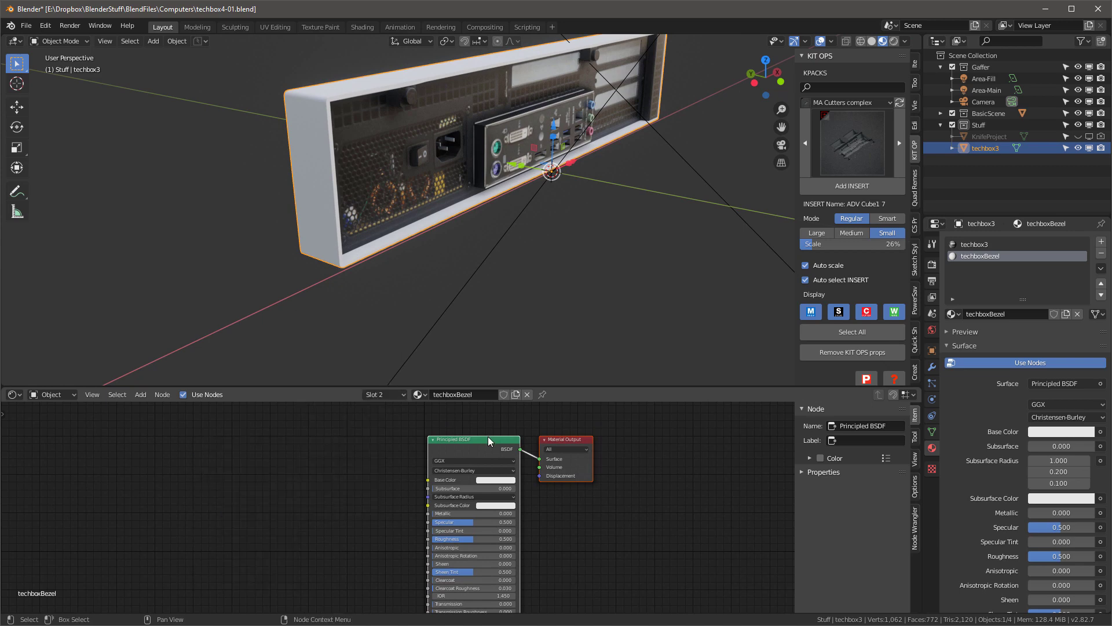
left_click(490, 439)
key("ctrl+t")
left_click_drag(409, 526, 321, 484)
left_click(271, 495)
left_click(313, 372)
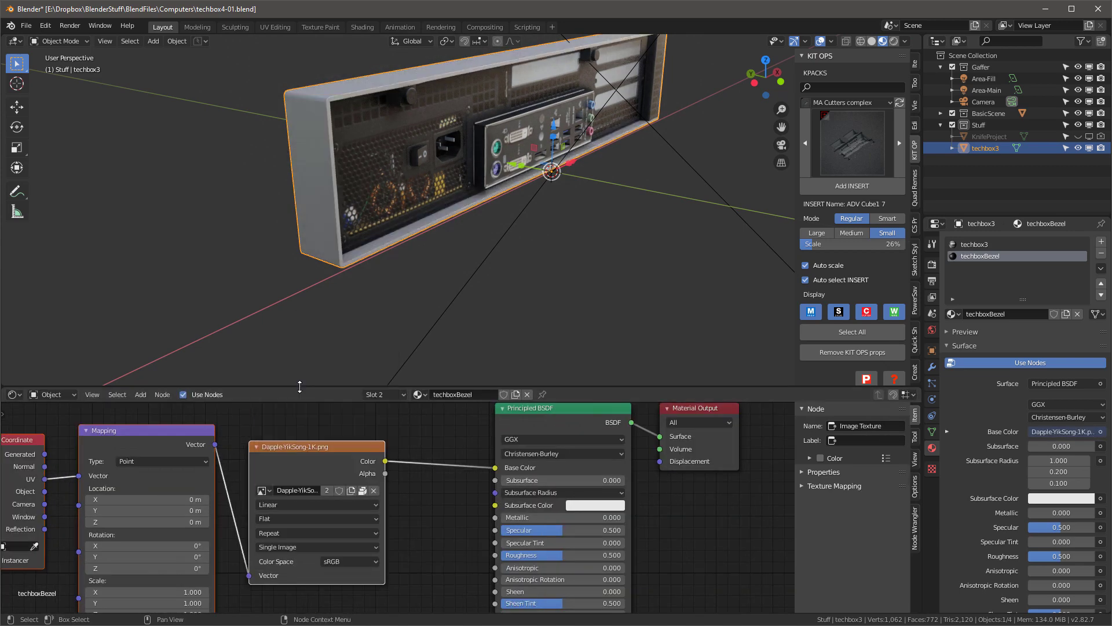
Map the image texture with box projection from Object coordinates and set its mapping scale to 12 on all axes
scroll(255, 510, "up", 2)
left_click(324, 516)
left_click(286, 540)
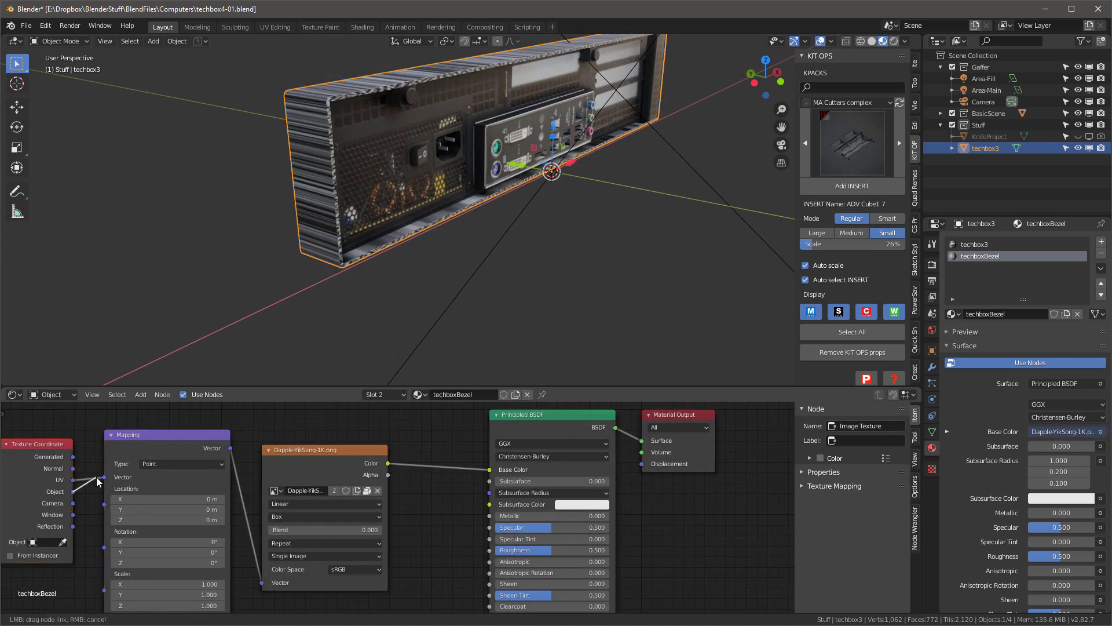
left_click_drag(99, 481, 104, 477)
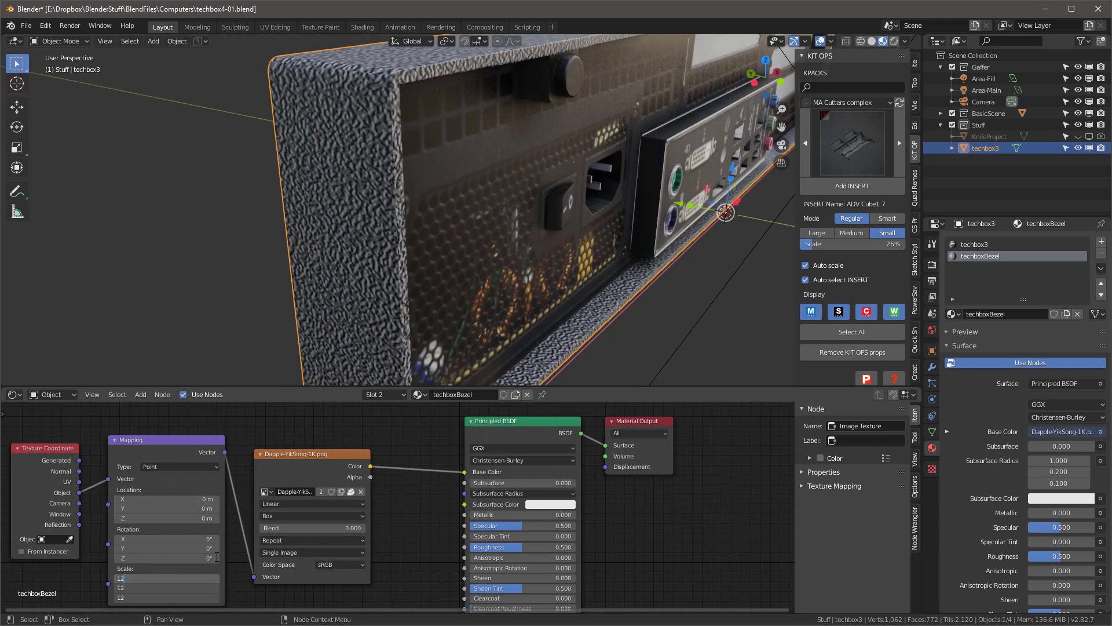
key("Return")
scroll(296, 145, "up", 5)
scroll(295, 145, "down", 5)
middle_click_drag(376, 113, 355, 119)
Spread the shader nodes apart and add an RGB color node above the image texture
left_click_drag(638, 422, 660, 423)
left_click_drag(499, 421, 508, 424)
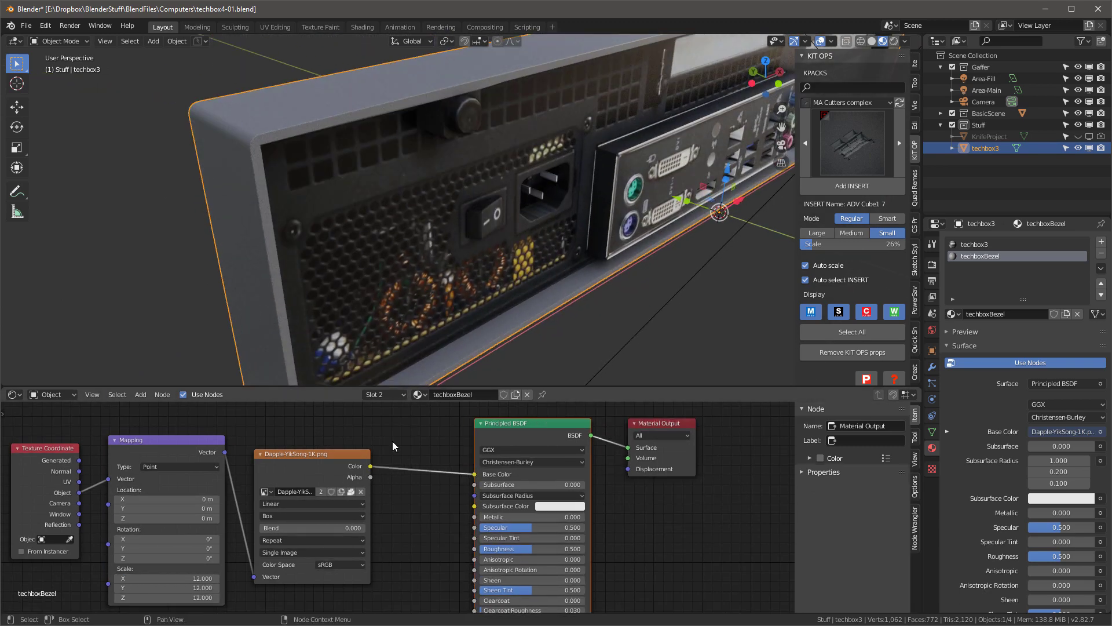
scroll(341, 441, "down", 2)
left_click_drag(336, 471, 334, 502)
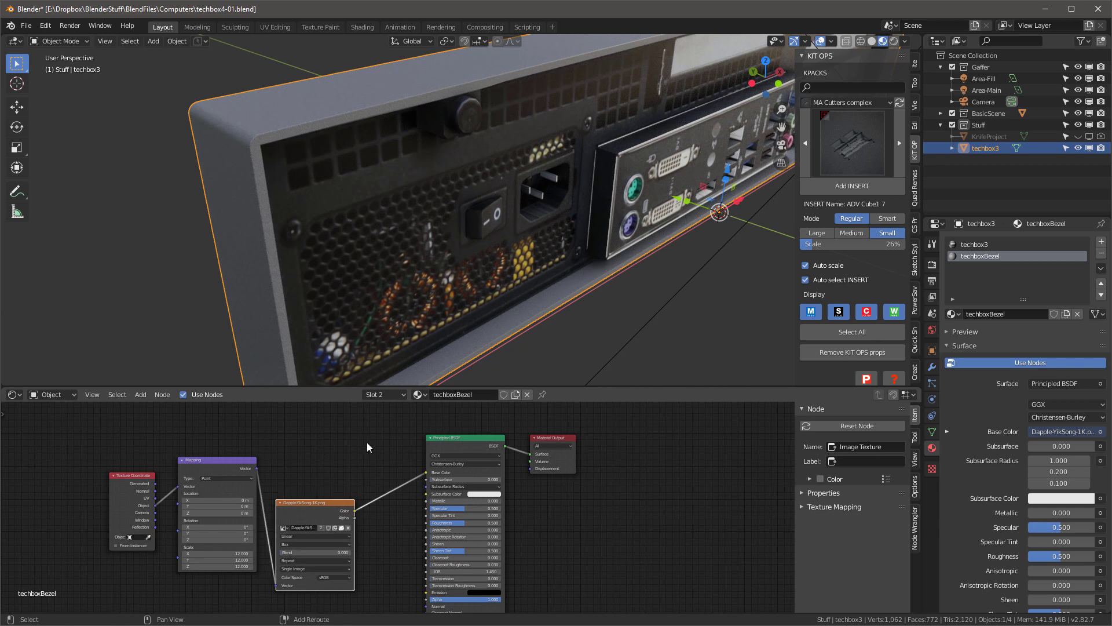
key("shift+a")
mouse_move(367, 460)
left_click(433, 370)
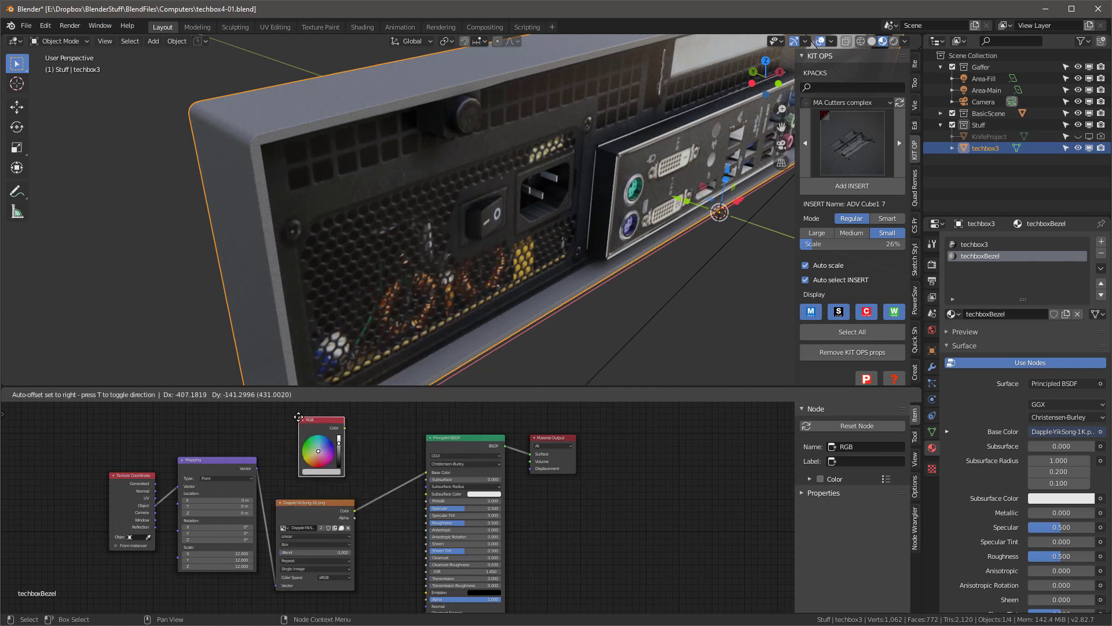
left_click(299, 417)
Mix the RGB node with the image texture through a Mix node feeding the Base Color
left_click(313, 421, "ctrl+shift")
left_click(448, 439, "ctrl+shift")
right_click_drag(329, 427, 331, 510, "ctrl+shift")
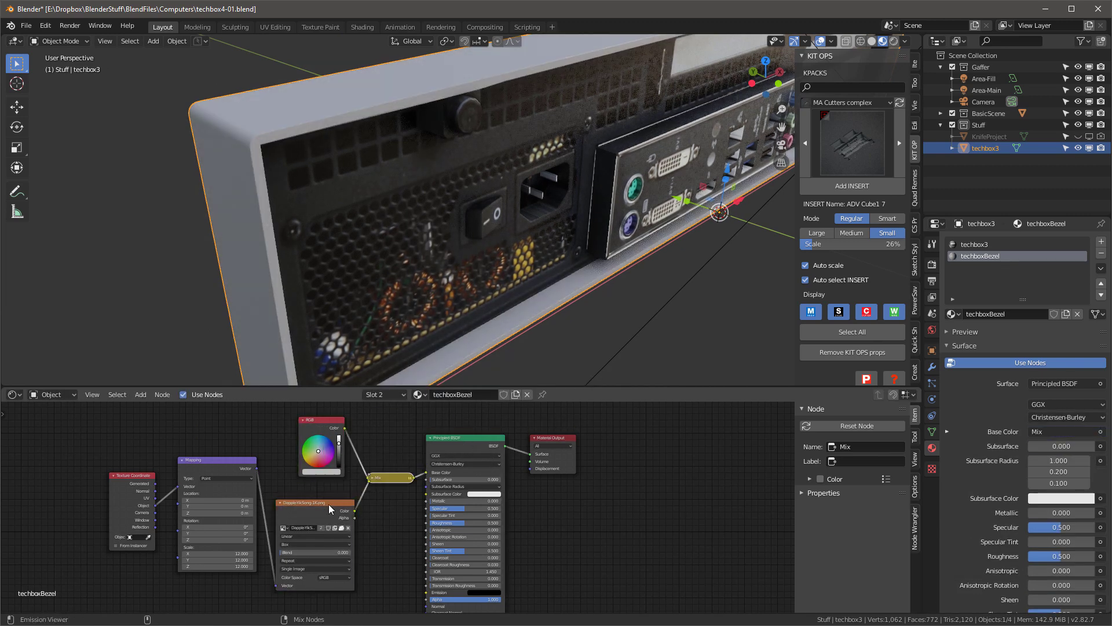
Expand the Mix node, tint the RGB node to a muted tan, and set the mix factor to 0.575
scroll(371, 484, "up", 5)
scroll(292, 441, "up", 12)
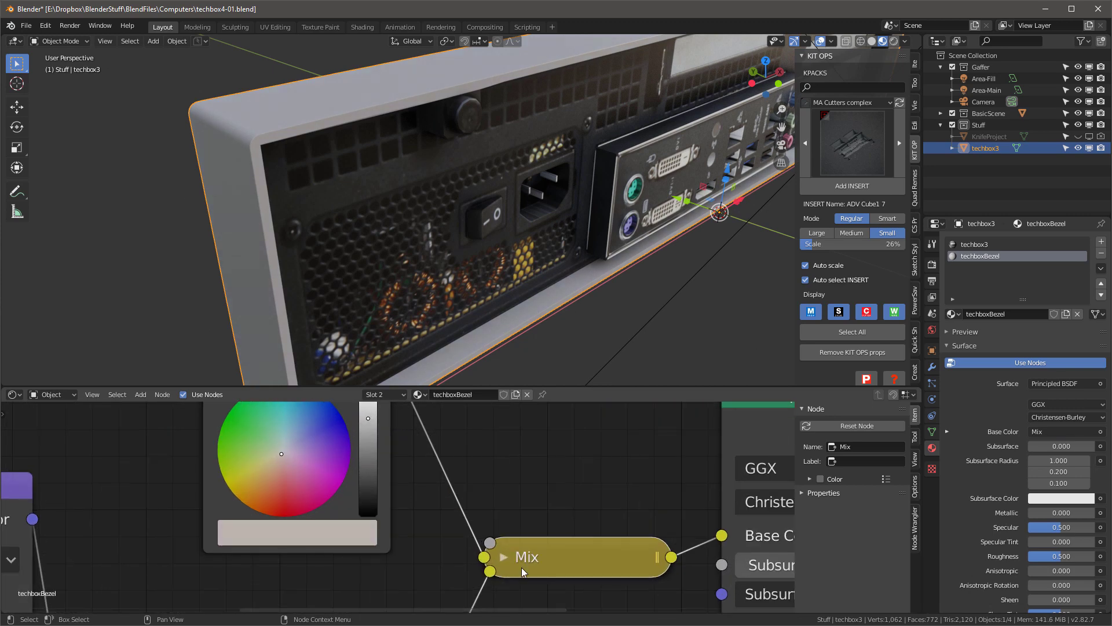
key("h")
scroll(551, 555, "down", 6)
middle_click_drag(558, 556, 551, 456)
left_click_drag(555, 541, 501, 541)
middle_click_drag(402, 426, 406, 494)
scroll(405, 492, "up", 2)
left_click_drag(430, 425, 359, 458)
scroll(530, 462, "down", 4)
left_click_drag(541, 581, 591, 582)
Examine the tinted casing material on the whole box from a distance and up close
scroll(388, 145, "down", 5)
middle_click_drag(388, 145, 570, 110)
scroll(547, 99, "up", 6)
scroll(570, 110, "down", 6)
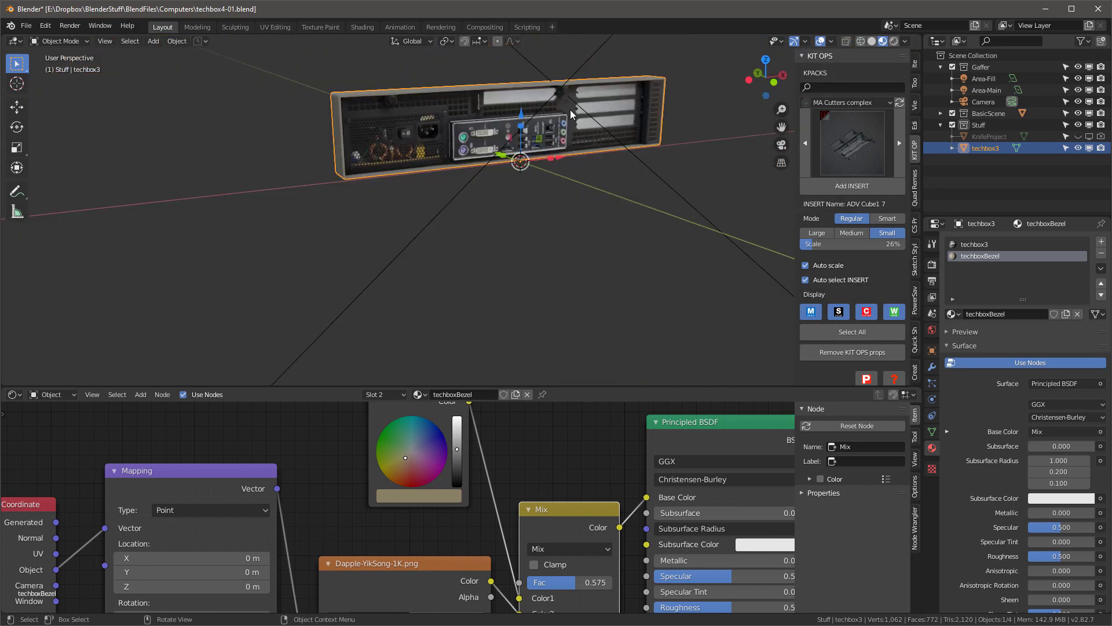
scroll(436, 474, "down", 4)
scroll(436, 475, "up", 2)
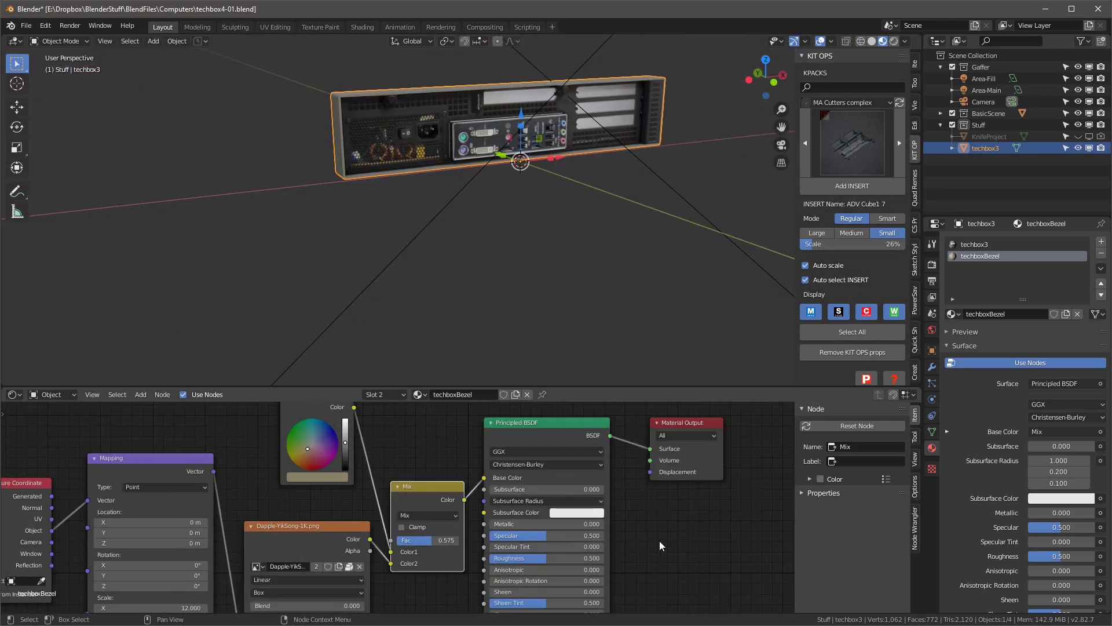
middle_click_drag(660, 540, 673, 544)
scroll(472, 185, "up", 5)
Place the Steel insert from the CW Metal pack on the casing's upper edge
left_click(843, 102)
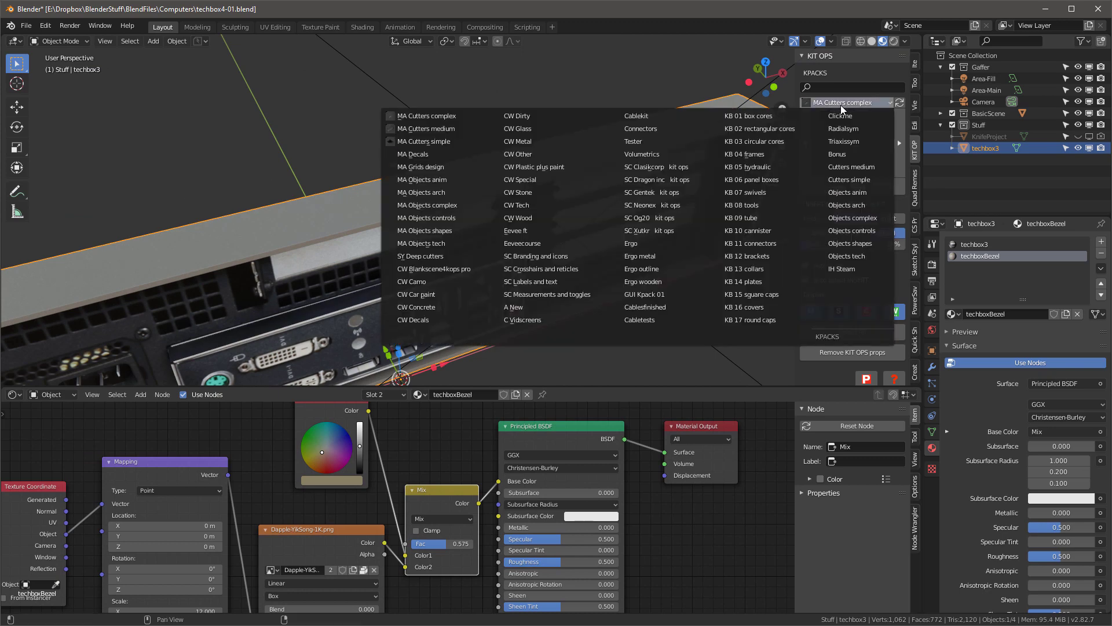
left_click(533, 142)
left_click(851, 145)
left_click(795, 362)
left_click(852, 151)
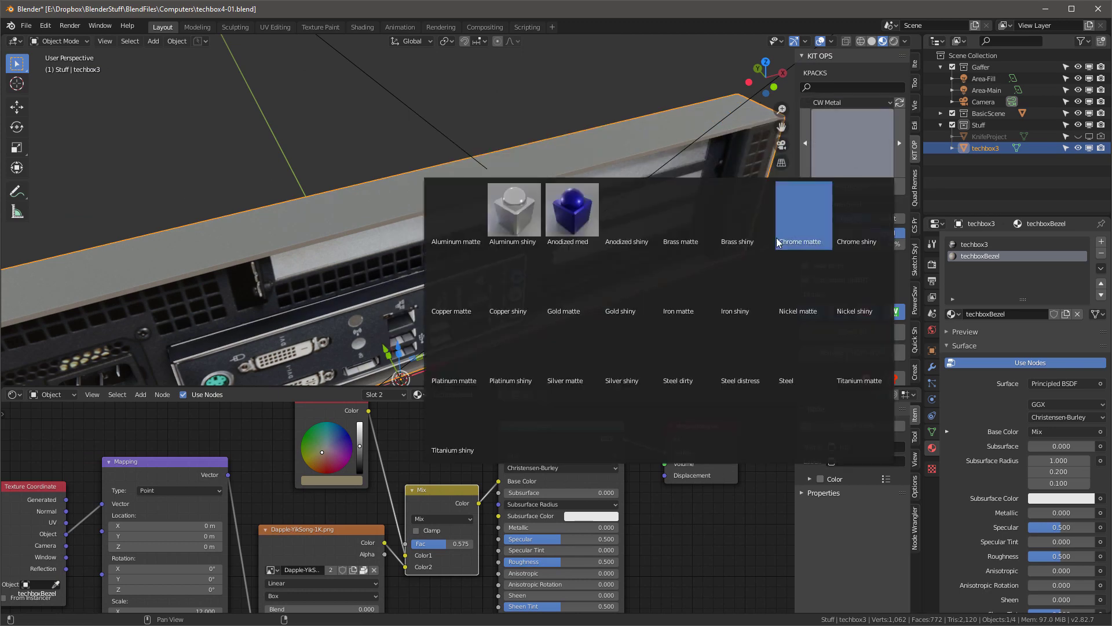
left_click(863, 188)
middle_click_drag(696, 232, 689, 202)
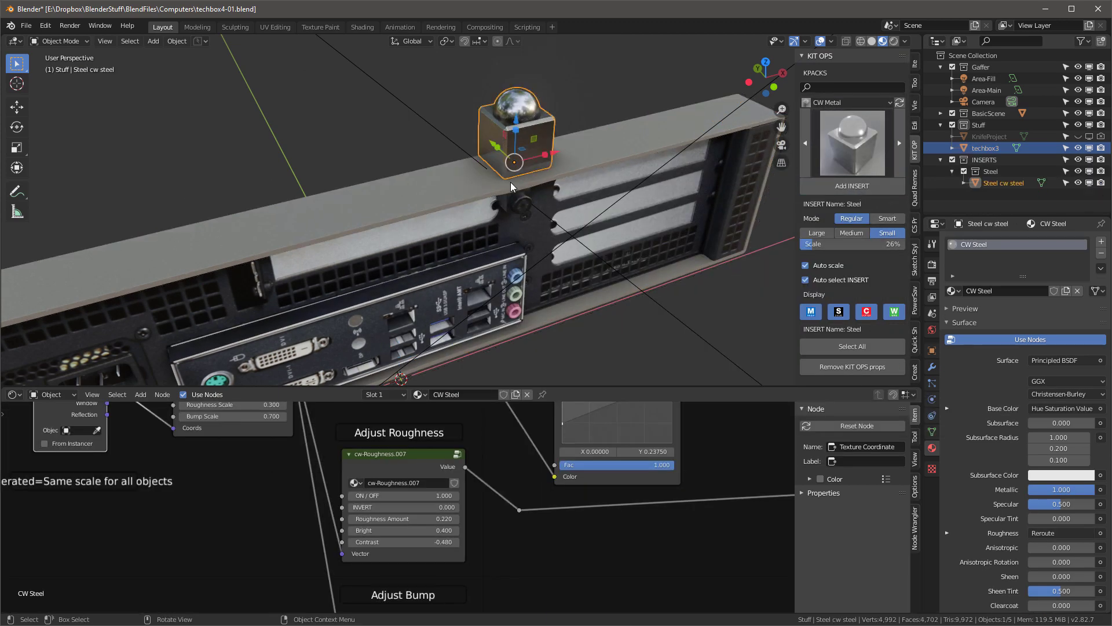
left_click(510, 182)
Delete the placed steel insert and select the techbox3 object
key("Delete")
left_click(457, 219)
middle_click_drag(523, 210, 470, 194)
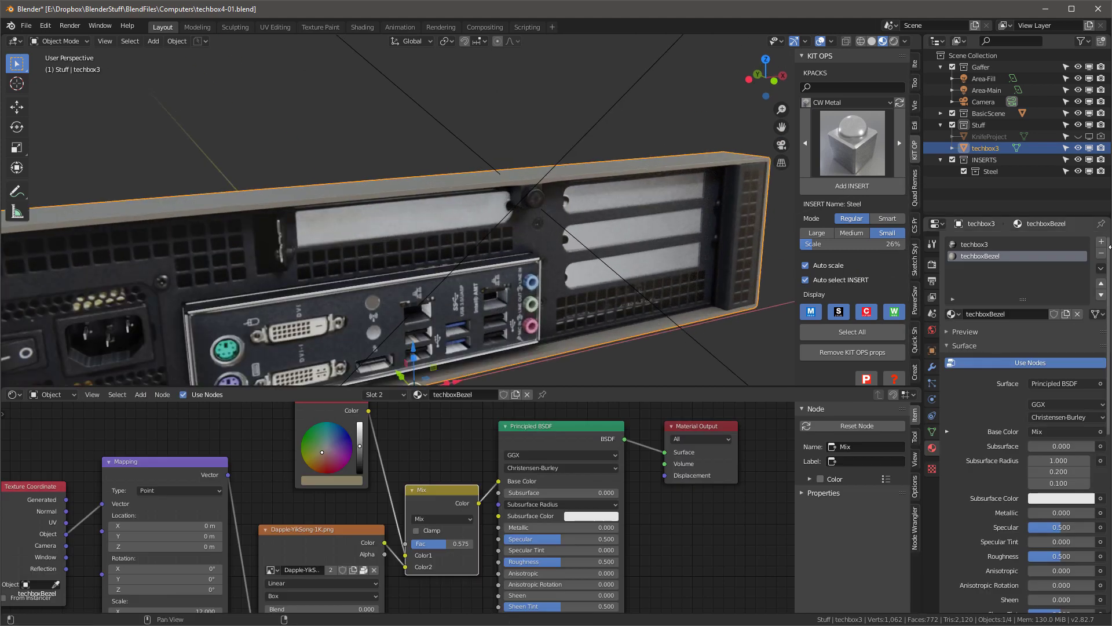
Add a third material slot to techbox3 with a new material named Steel brackets
left_click(1101, 241)
left_click(1024, 314)
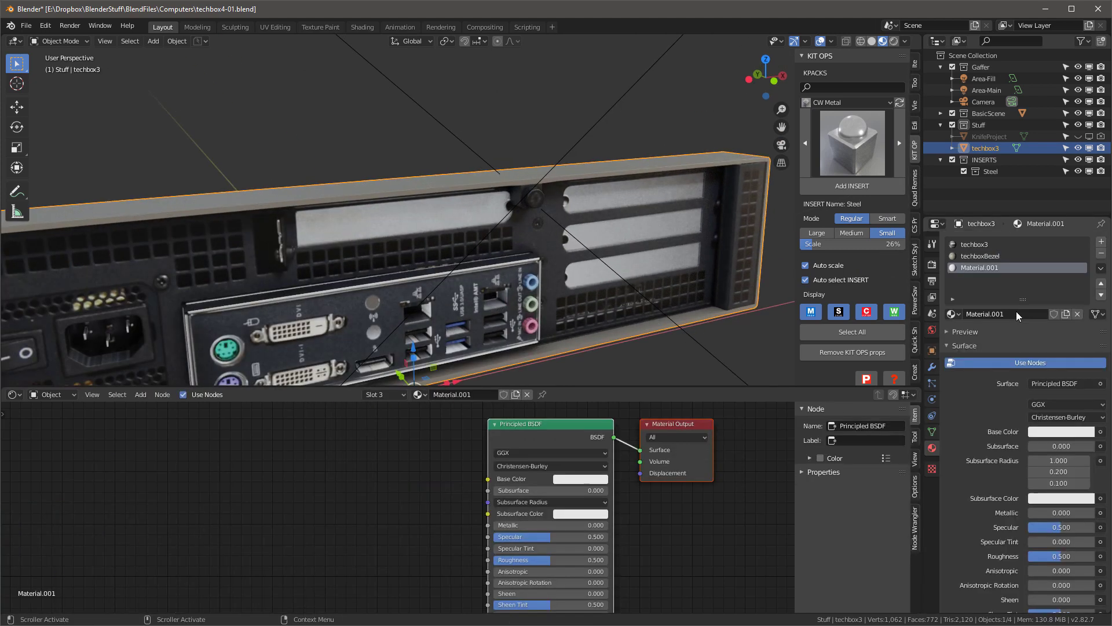
left_click(970, 315)
type("Steel brackets")
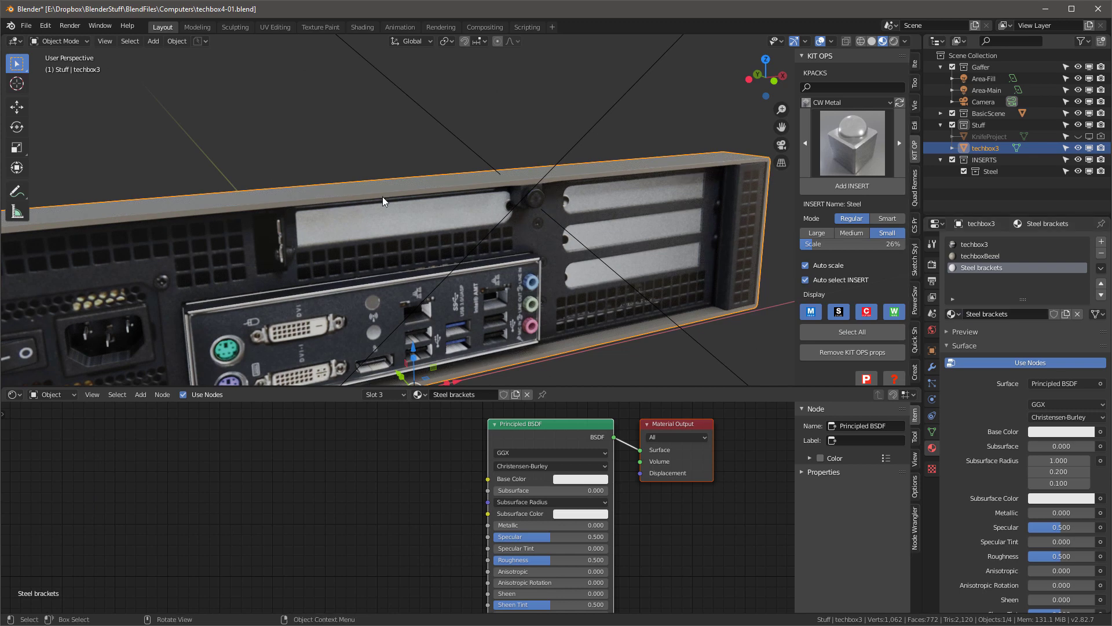
Assign the Steel brackets material to the four light expansion slot cover faces
key("Tab")
left_click(406, 215)
left_click(632, 223, "shift")
left_click(638, 272, "shift")
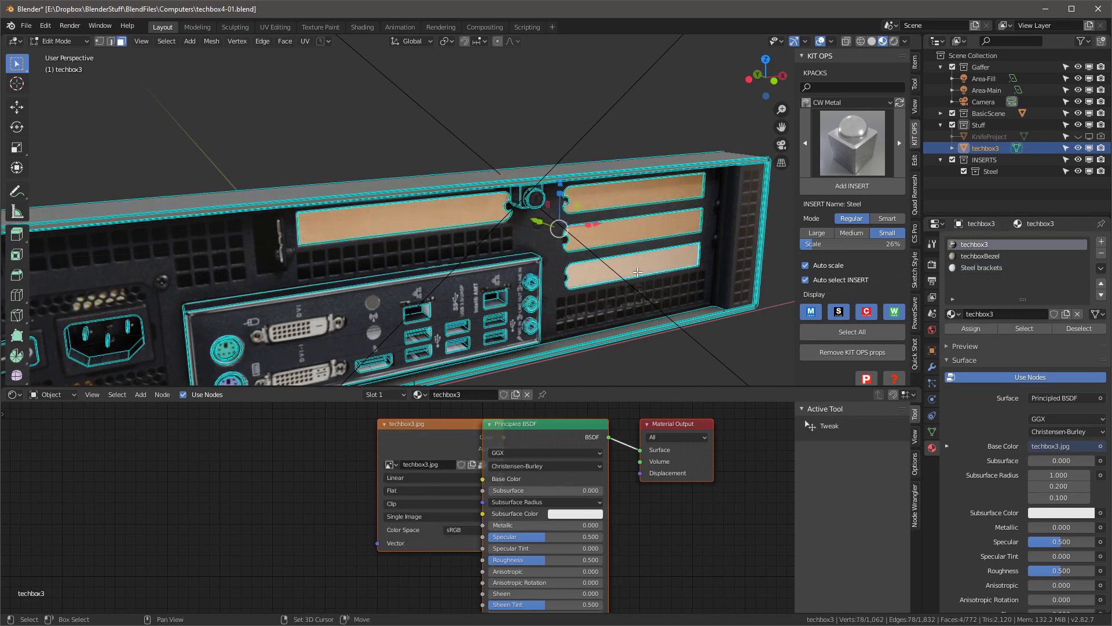
left_click(981, 271)
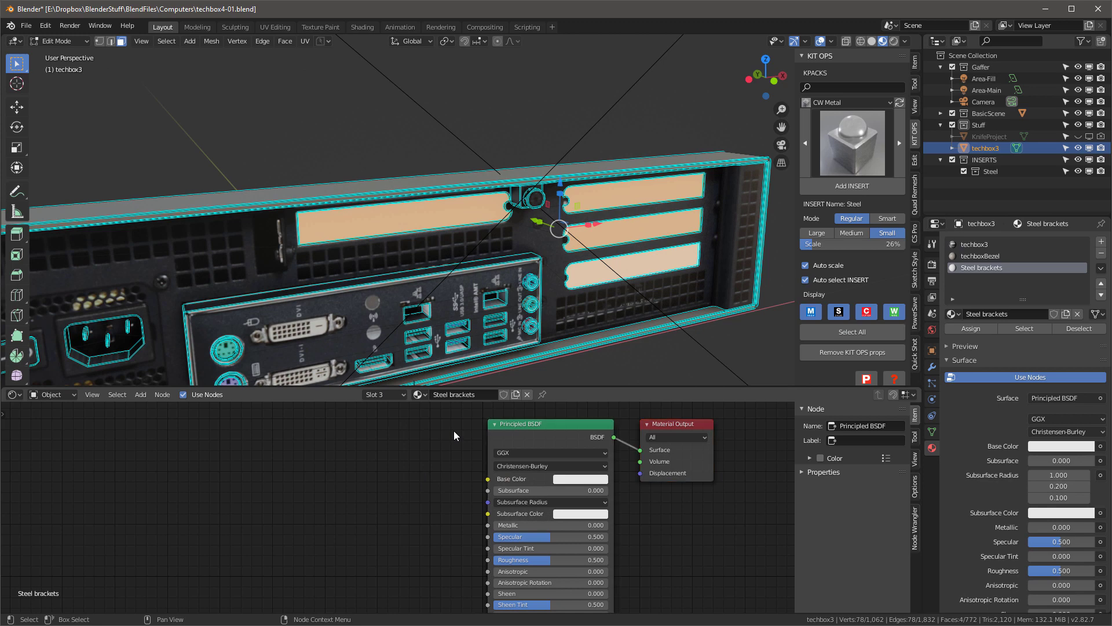
Copy the techbox3.jpg image texture node into the Steel brackets material and connect it to the Base Color
left_click(975, 243)
left_click_drag(411, 422, 337, 431)
left_click(981, 267)
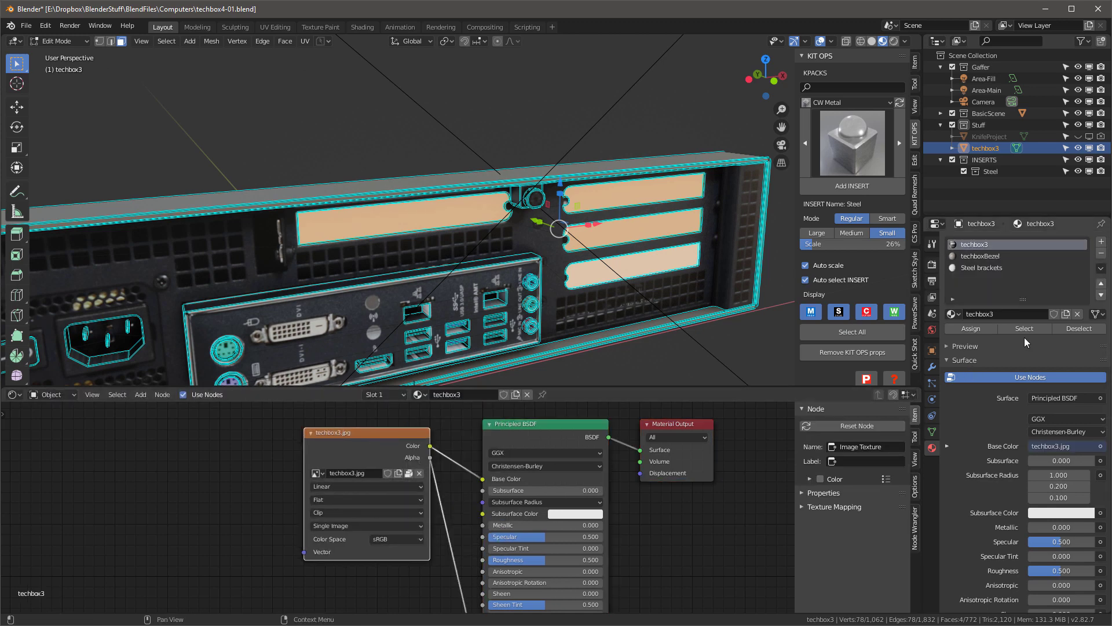
key("ctrl+v")
left_click_drag(487, 480, 487, 480)
left_click_drag(408, 432, 272, 506)
scroll(278, 443, "down", 3)
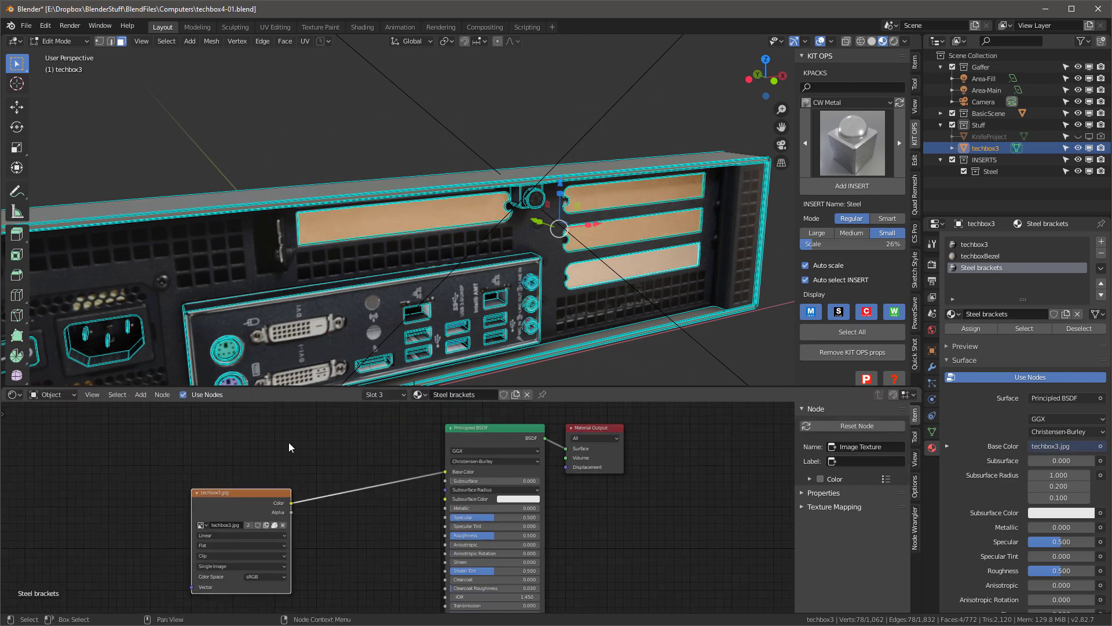
Add a second image texture node to Steel brackets, load ScratchedMetal-cw.jpg.000 into it, and return to Object Mode
middle_click_drag(290, 447, 370, 473)
scroll(371, 473, "up", 2)
key("shift+d")
right_click(401, 435)
scroll(355, 517, "down", 4)
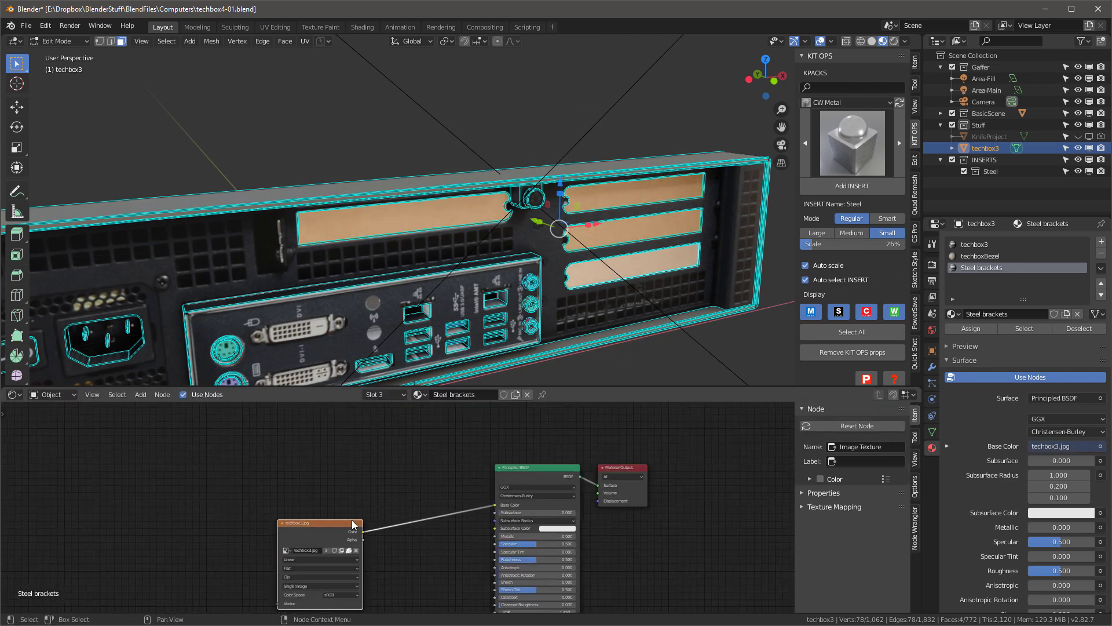
key("ctrl+v")
scroll(349, 456, "up", 7)
left_click(267, 448)
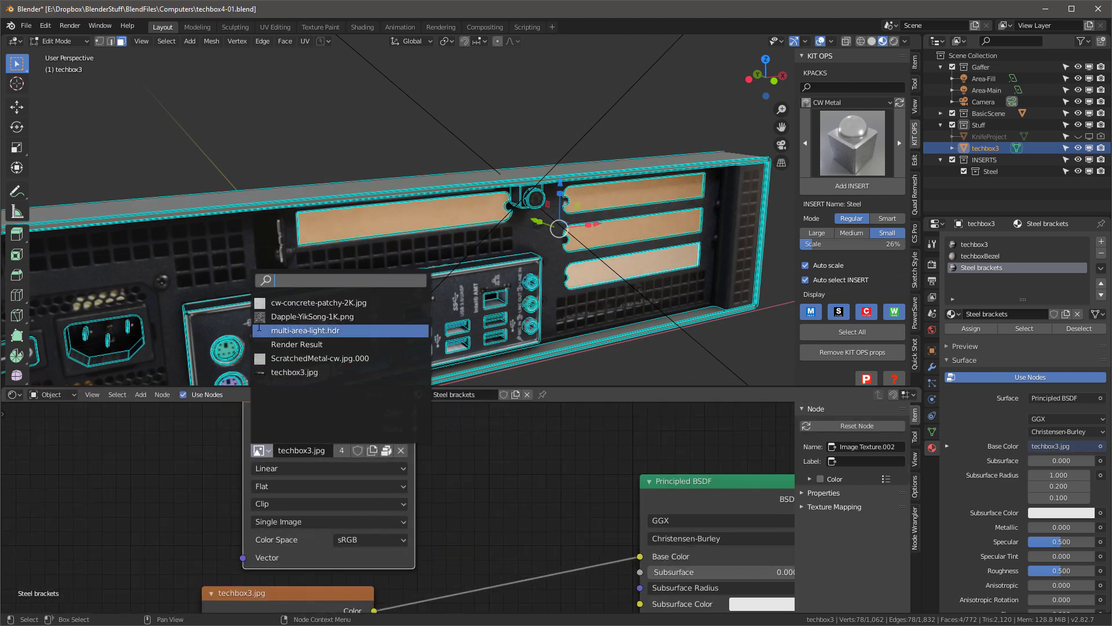
left_click(325, 303)
scroll(365, 447, "down", 2)
key("Tab")
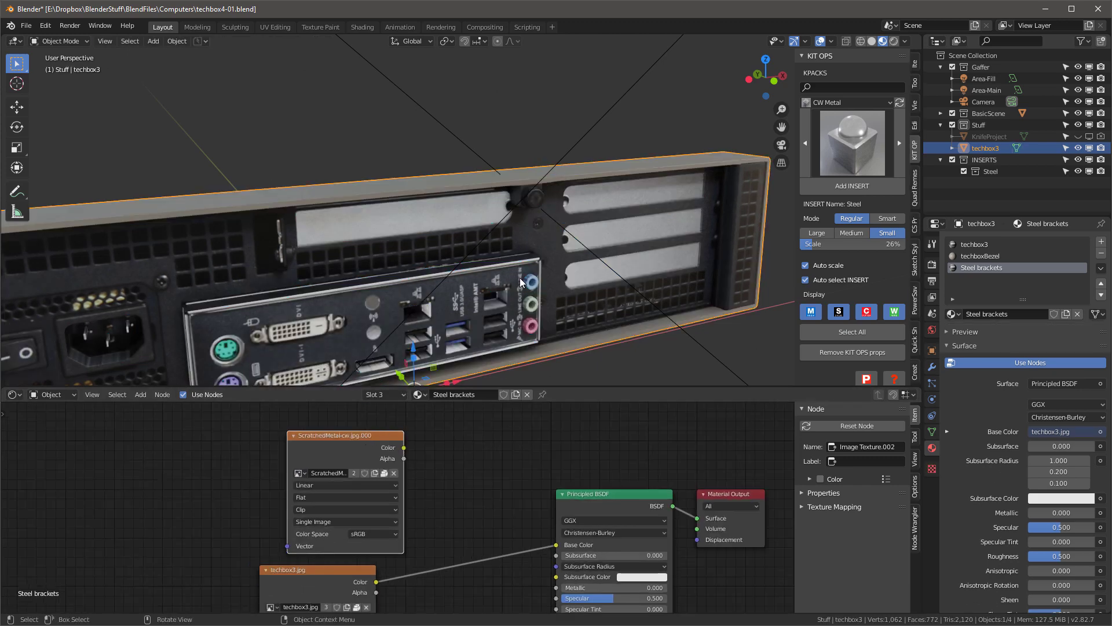
Preview the scratched metal texture on the brackets and combine it with techbox3.jpg through a Mix node
left_click(369, 448, "ctrl+shift")
scroll(402, 211, "up", 2)
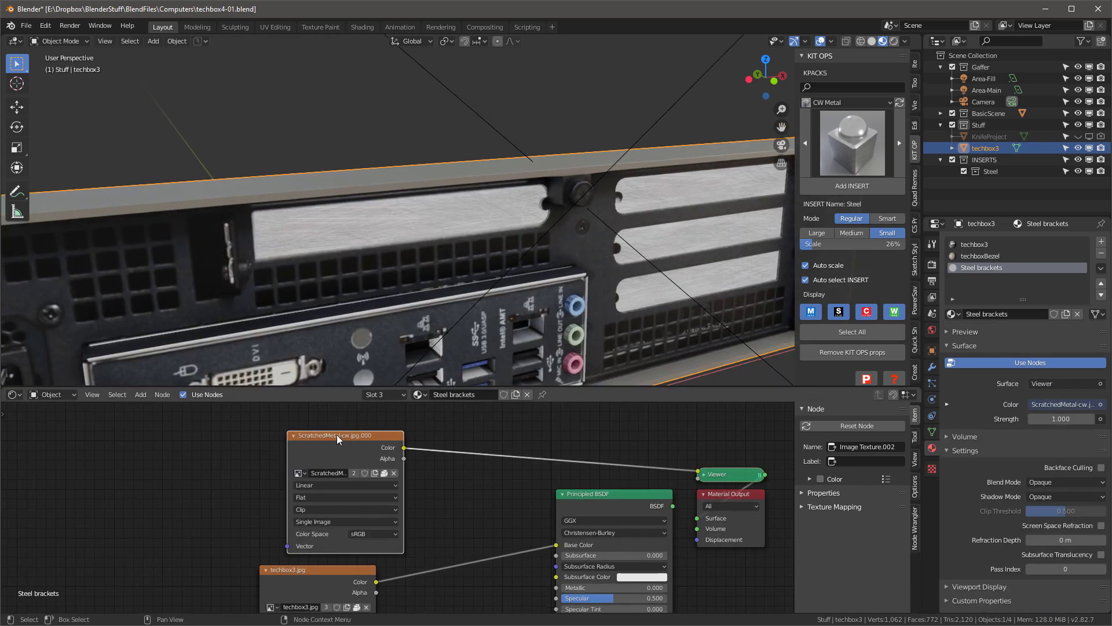
right_click_drag(359, 444, 335, 570, "ctrl+shift")
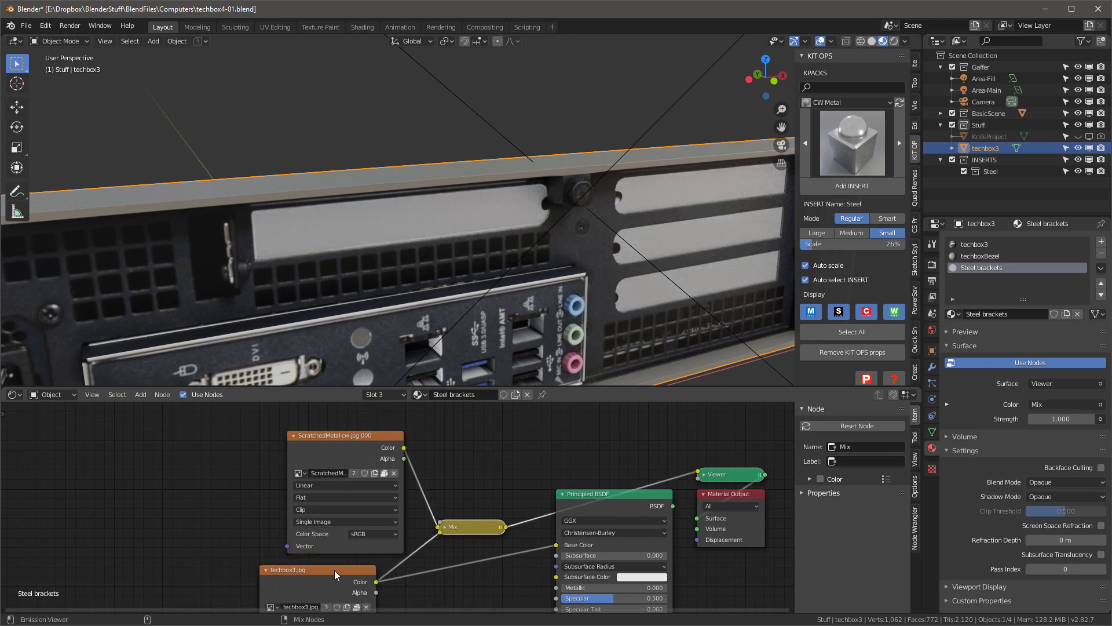
Spread the texture nodes apart, feed the Mix node into the Base Color, and restore the Principled BSDF as the material output
mouse_move(377, 220)
middle_mouse_down()
mouse_move(416, 218)
mouse_move(369, 221)
middle_mouse_up()
left_click_drag(357, 439, 308, 432)
left_click_drag(311, 570, 276, 567)
scroll(429, 451, "down", 3)
middle_click_drag(521, 446, 475, 468)
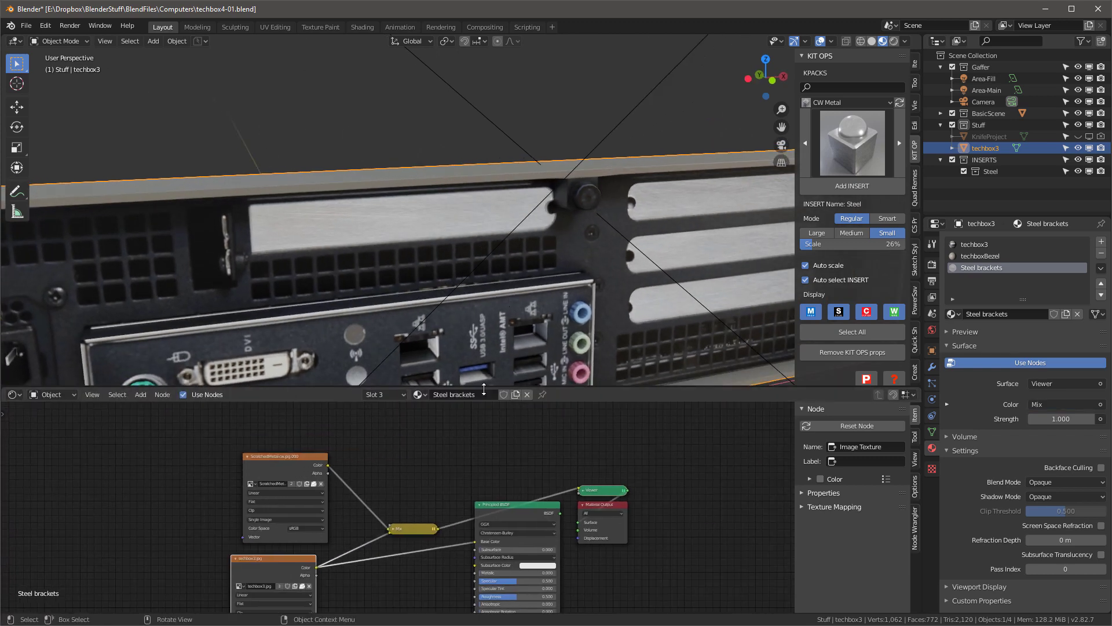
left_click_drag(293, 456, 271, 456)
left_click_drag(407, 528, 398, 517)
scroll(358, 579, "up", 1)
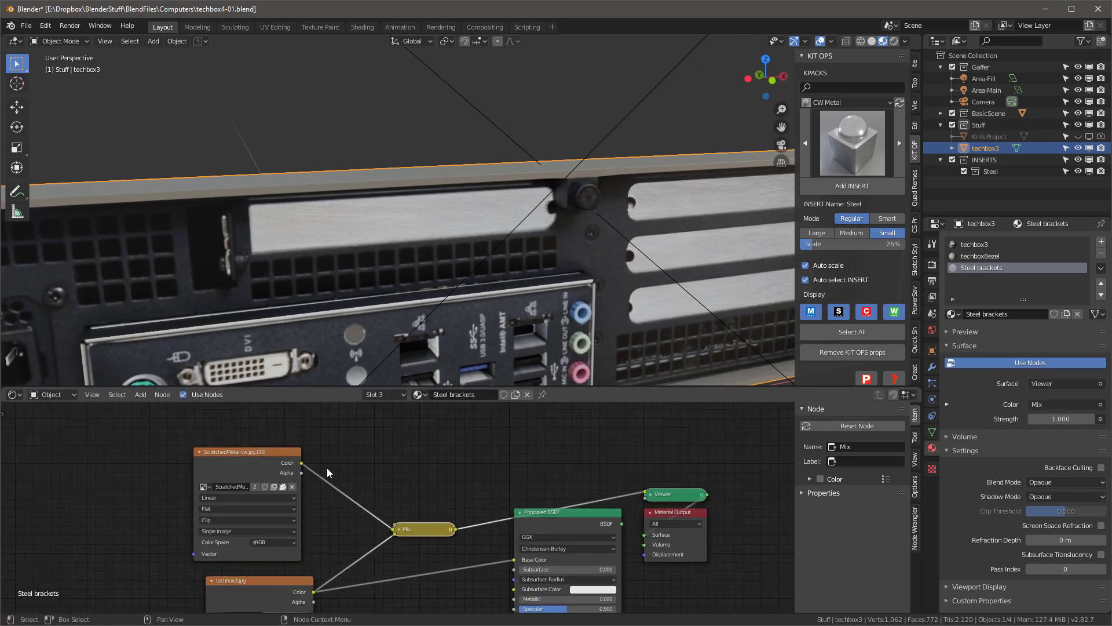
left_click(517, 501, "ctrl+shift")
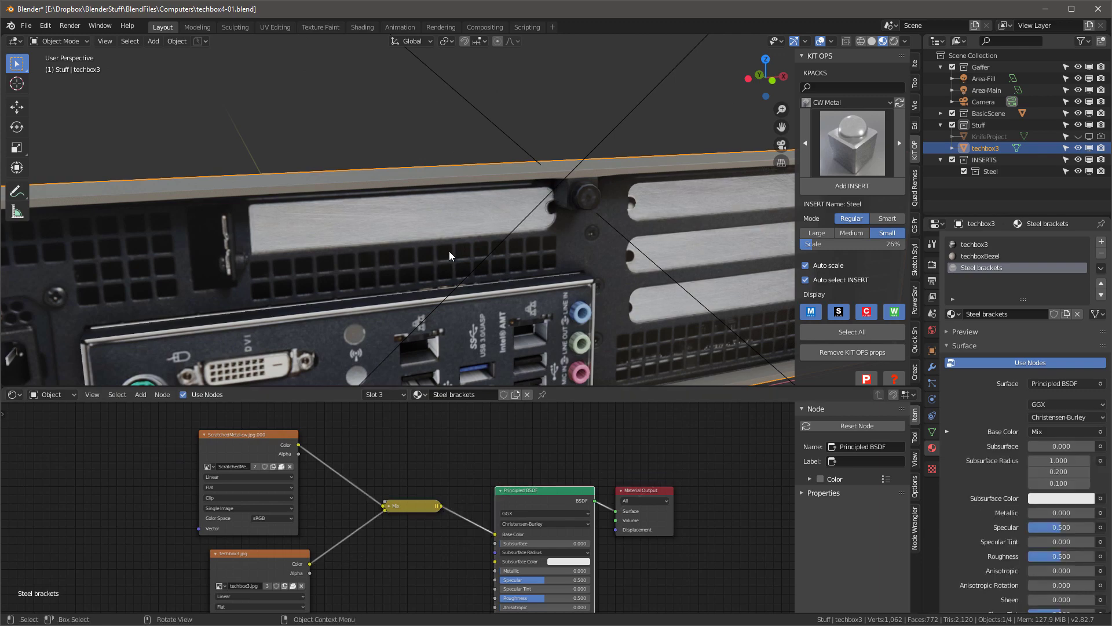
Set the Steel brackets material's Metallic to 1.000 and Roughness to 0.286
middle_click_drag(450, 251, 467, 201)
scroll(548, 573, "down", 1)
left_click_drag(517, 572, 599, 572)
scroll(547, 593, "up", 4)
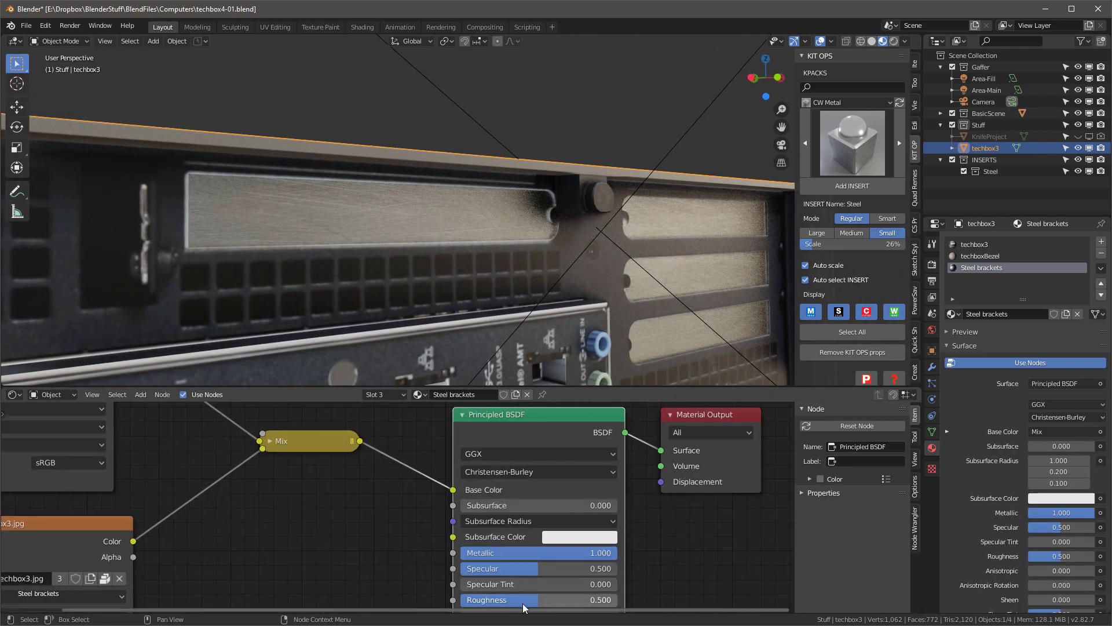
left_click_drag(524, 602, 490, 602)
Deselect the model and save the project as the next incremental version, techbox4-02
middle_click_drag(543, 195, 493, 223)
scroll(603, 214, "down", 1)
left_click(443, 105)
middle_click_drag(435, 107, 513, 81)
left_click(201, 41)
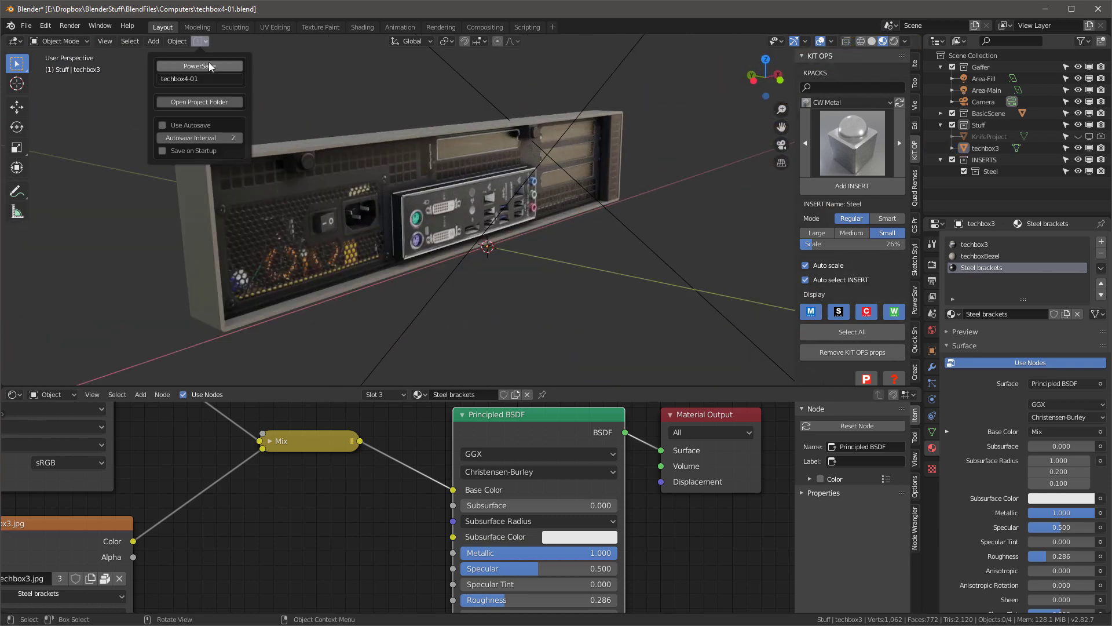
left_click(208, 67)
Shrink the node editor and hide the viewport sidebar to enlarge the 3D view
left_click_drag(573, 386, 573, 598)
scroll(539, 325, "down", 4)
middle_click_drag(539, 307, 514, 331)
scroll(514, 290, "up", 4)
middle_click_drag(536, 183, 495, 249)
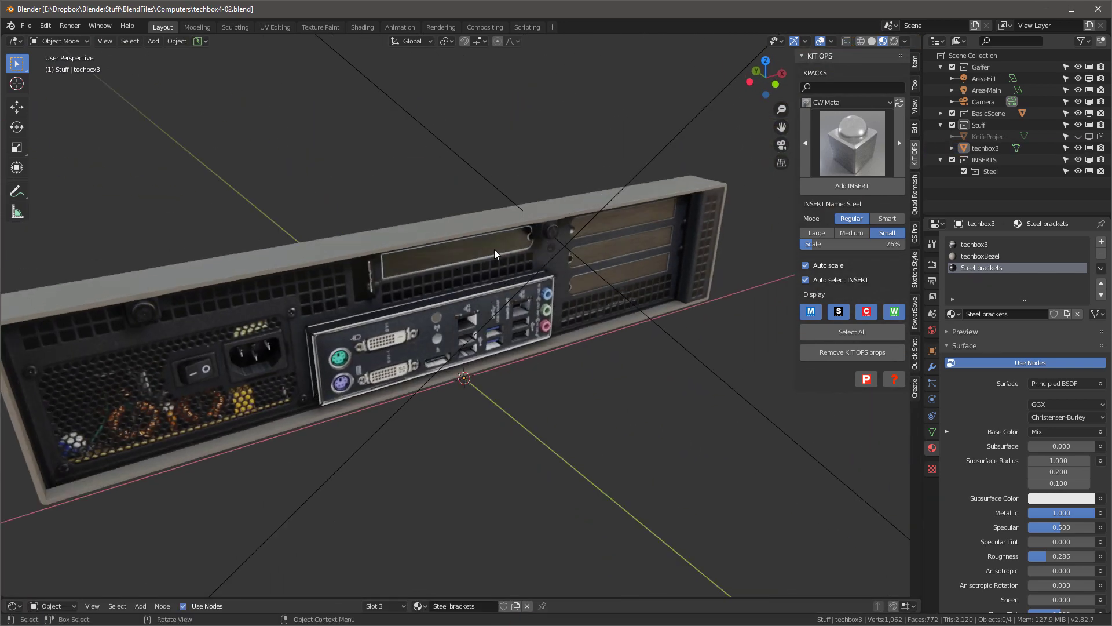
key("n")
Align the camera to the current view, lock the camera to the view, and frame the whole box
scroll(690, 282, "down", 3)
middle_click_drag(690, 283, 704, 282)
key("ctrl+alt+KP_0")
scroll(570, 288, "up", 2)
middle_click_drag(570, 289, 590, 312, "shift")
key("q")
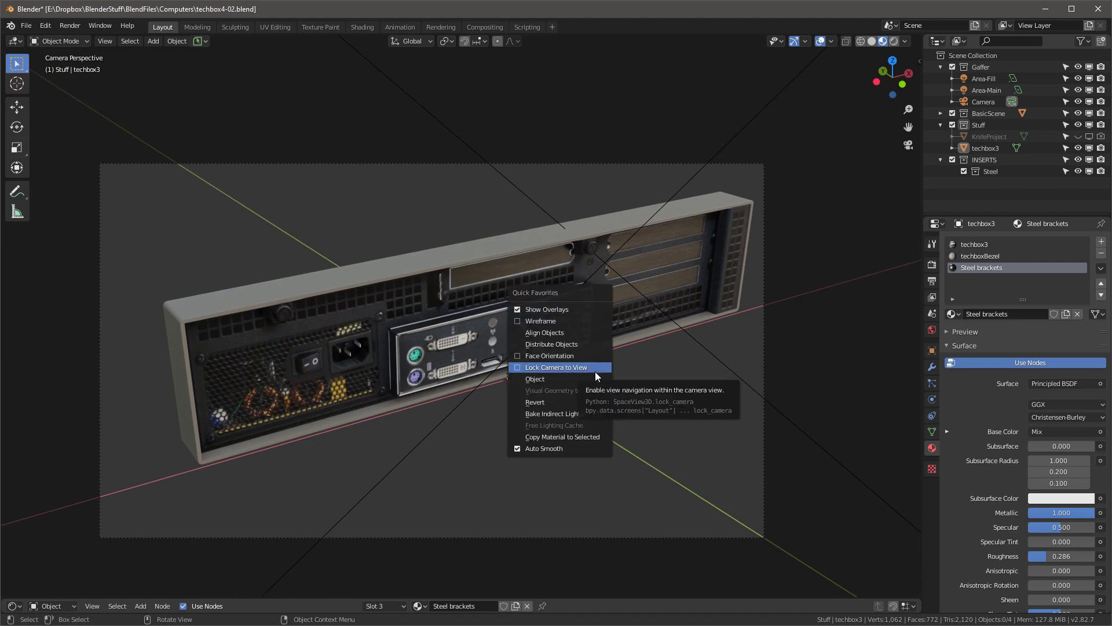
left_click(595, 371)
middle_click_drag(600, 353, 575, 308)
Unhide the floor plane in the BasicScene collection and scale it up by about 3.5
left_click(940, 113)
left_click(1078, 125)
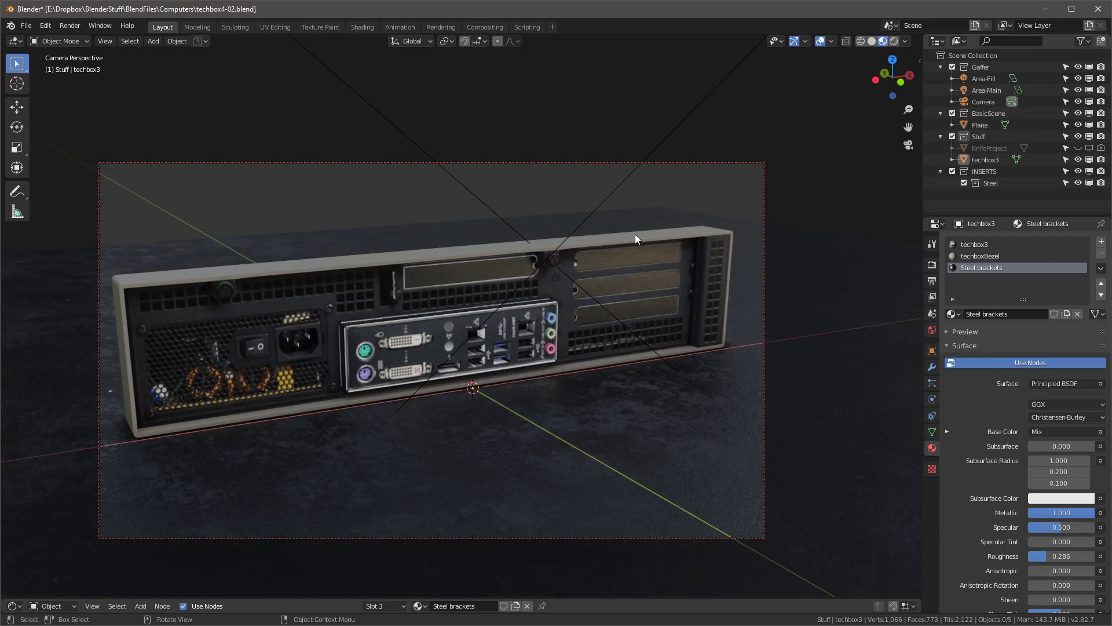
middle_click_drag(721, 297, 705, 390)
left_click(705, 389)
key("s")
left_click(298, 491)
Show the scene in rendered shading and set the color management Look to Medium Contrast
mouse_move(411, 469)
middle_mouse_down("shift")
mouse_move(409, 449)
mouse_move(429, 460)
middle_mouse_up("shift")
left_click(932, 264)
middle_click_drag(592, 296, 579, 298, "shift")
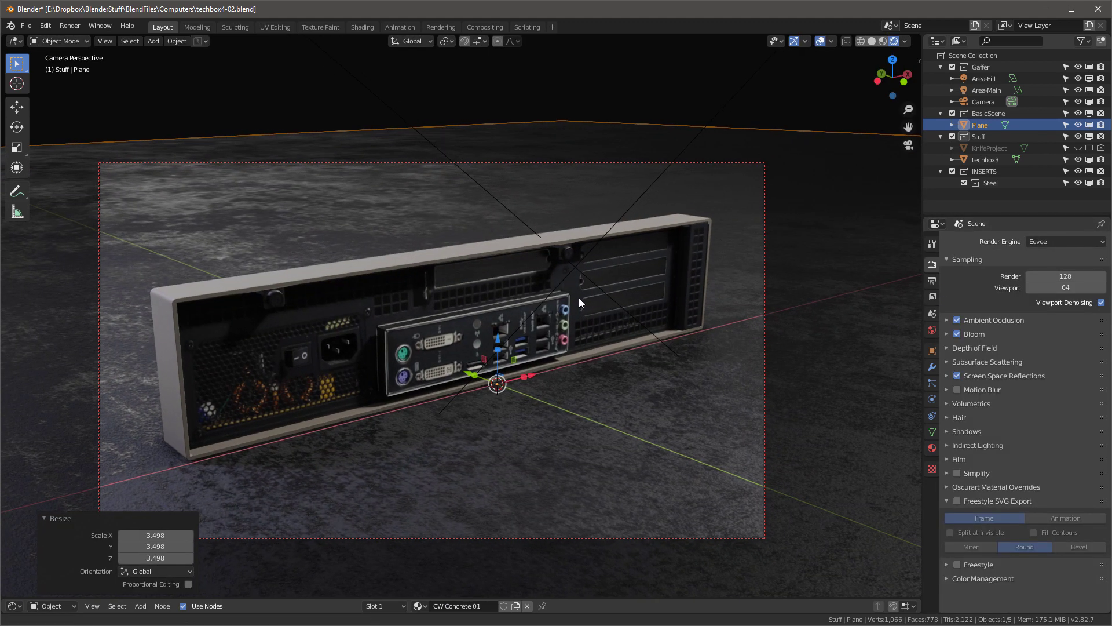
scroll(985, 565, "down", 4)
left_click(1058, 546)
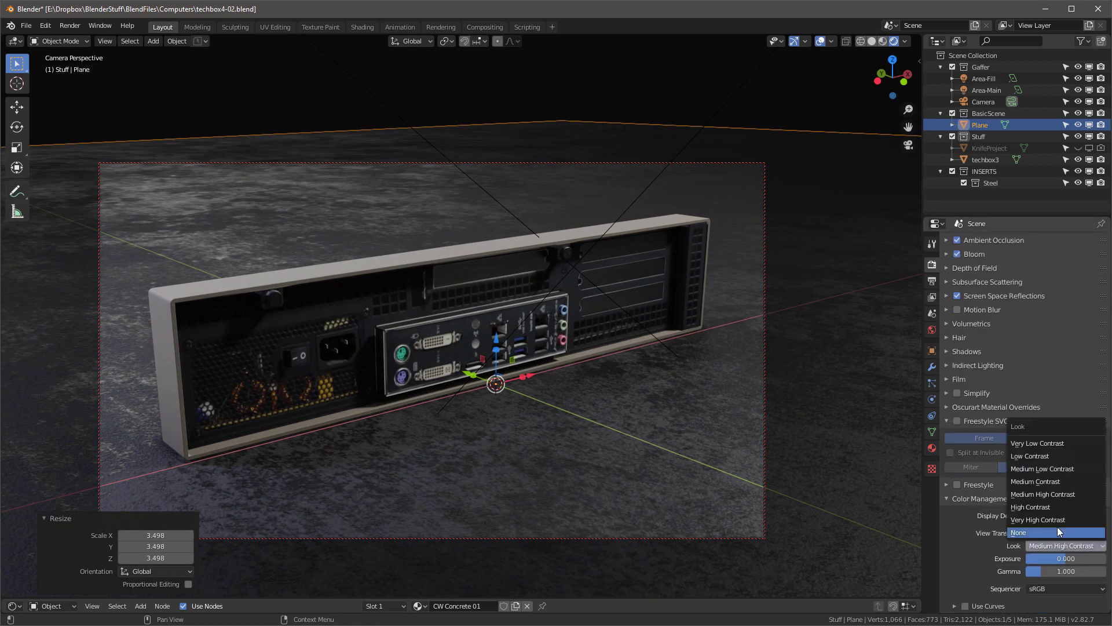
left_click(1058, 508)
left_click(1055, 546)
left_click(1058, 481)
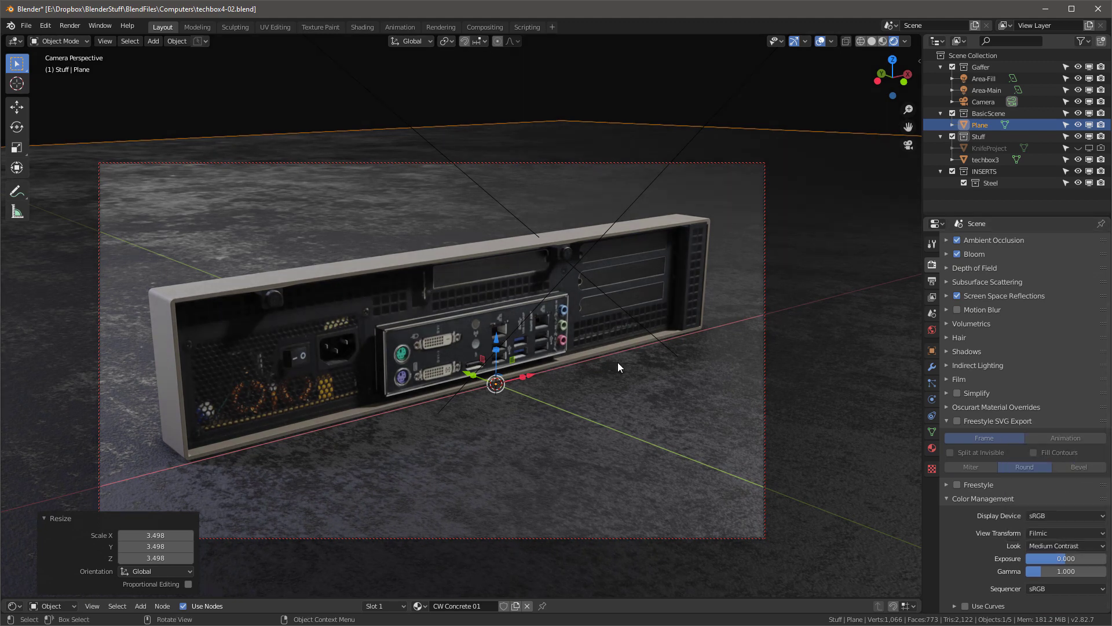
Add a point light, move it about 1.72 m in X, -1.08 m in Y and 0.51 m in Z, and test-render the scene
key("shift+a")
mouse_move(568, 505)
left_click(621, 506)
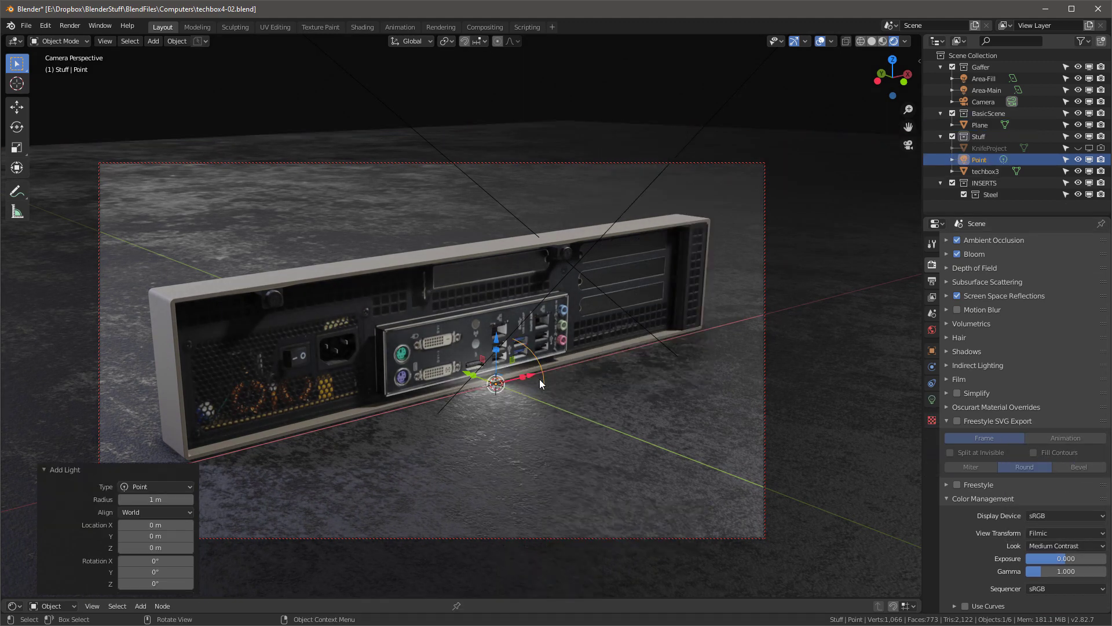
key("g")
left_click(12, 277)
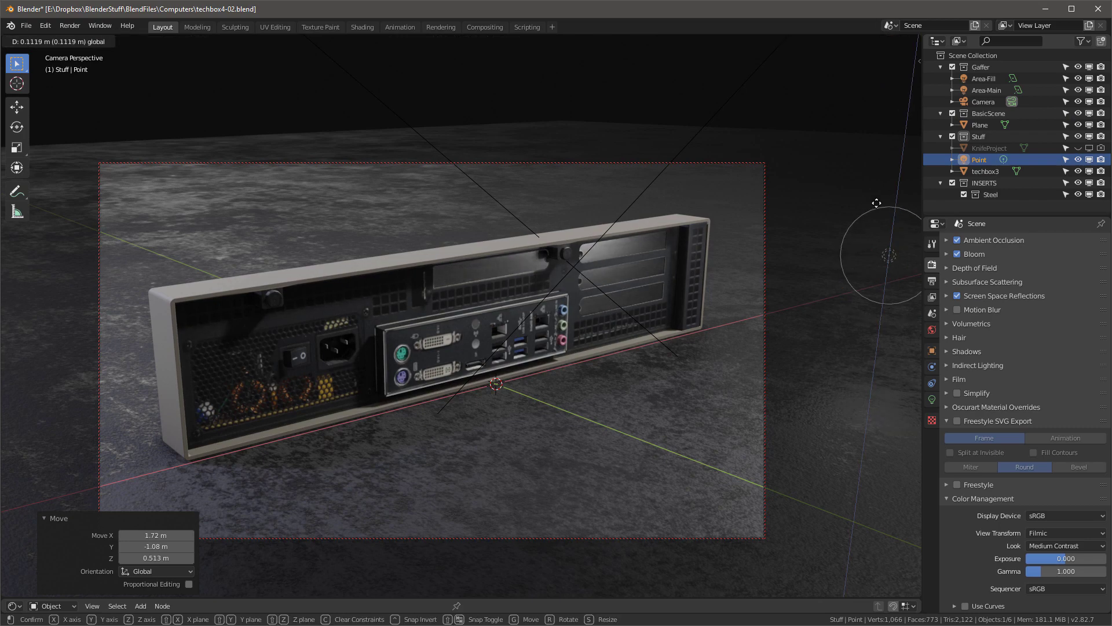
key("F12")
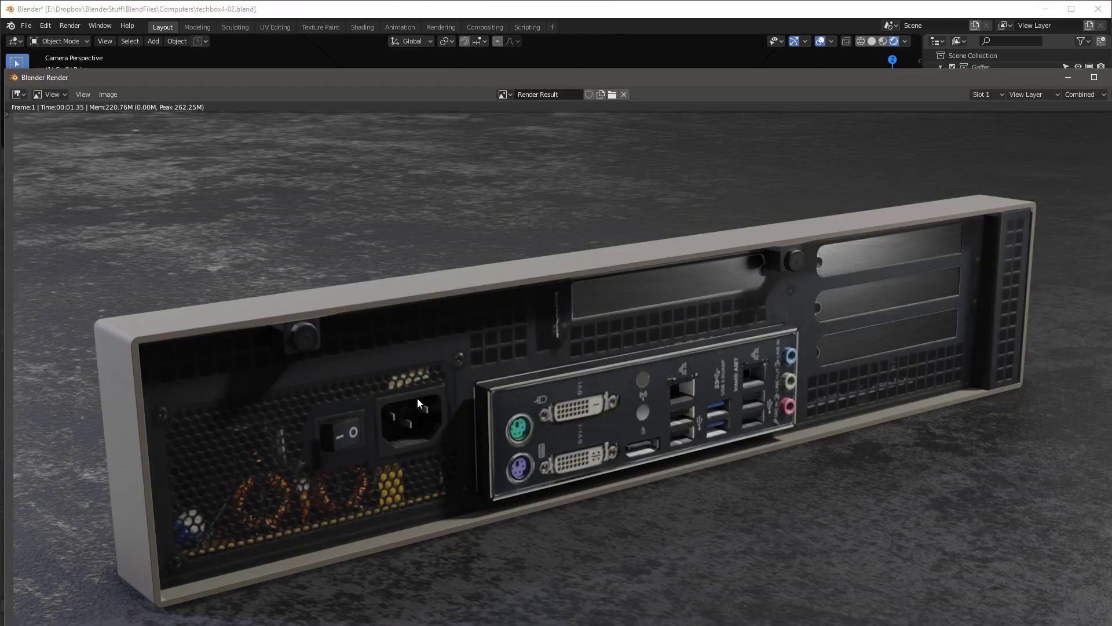
key("Escape")
Select the techbox3 object, enlarge the node editor again, and show the nodes of its techbox3 material
middle_click_drag(438, 346, 488, 273)
left_click(488, 274)
left_click_drag(386, 599, 386, 385)
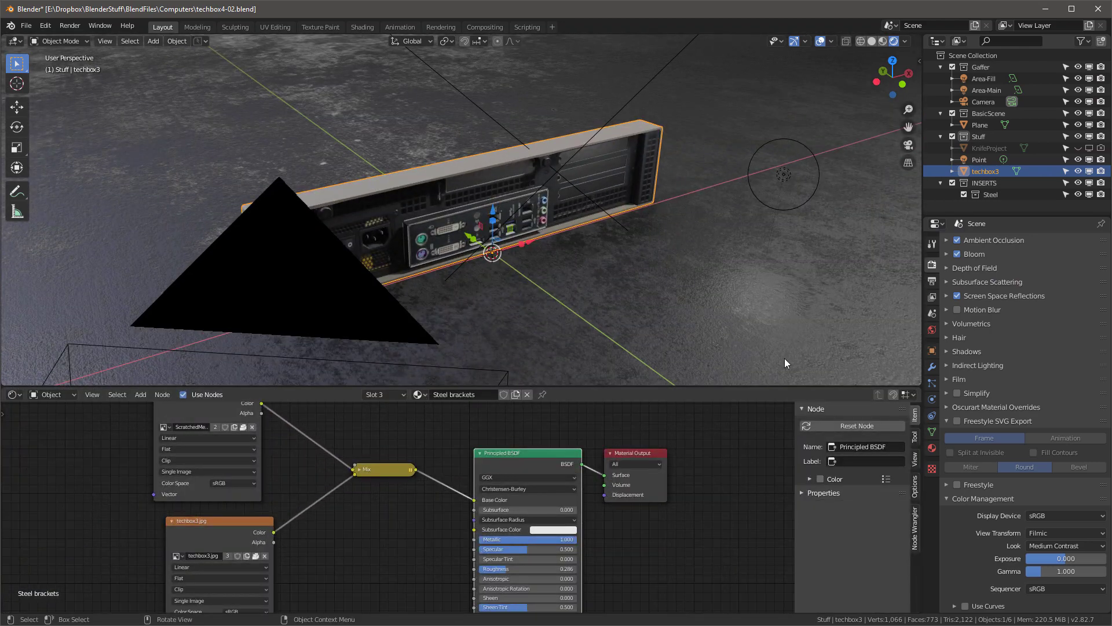
left_click(931, 448)
left_click(975, 244)
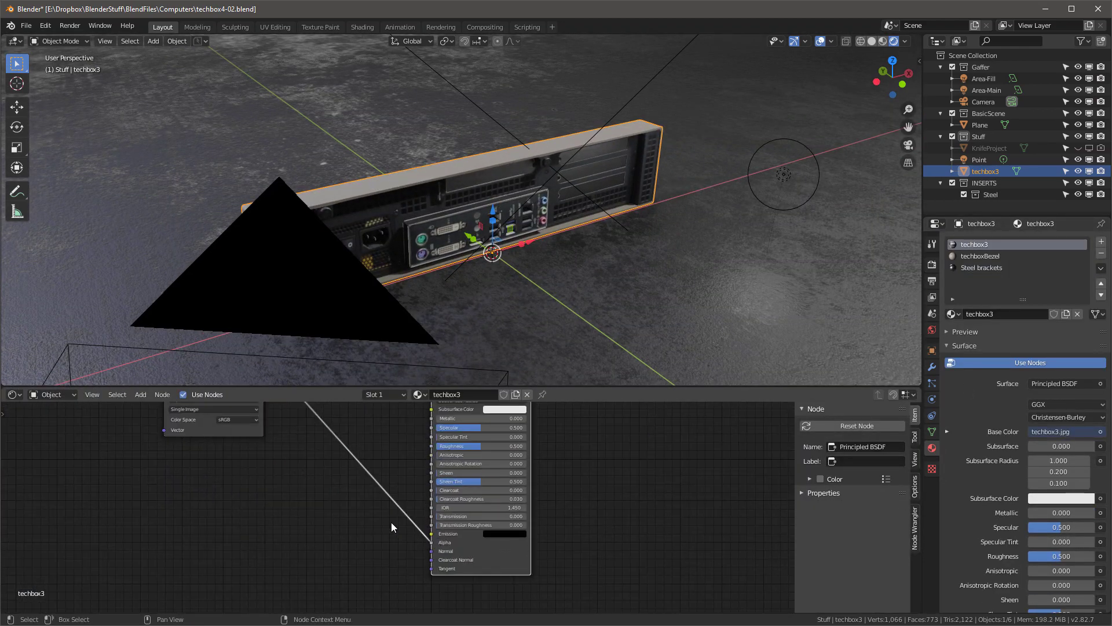
middle_click_drag(390, 524, 398, 478)
scroll(398, 478, "up", 2)
Add the Dirty down INSERT from the CW Dirty kpack, delete its inserted objects and reselect techbox3
key("n")
left_click(806, 103)
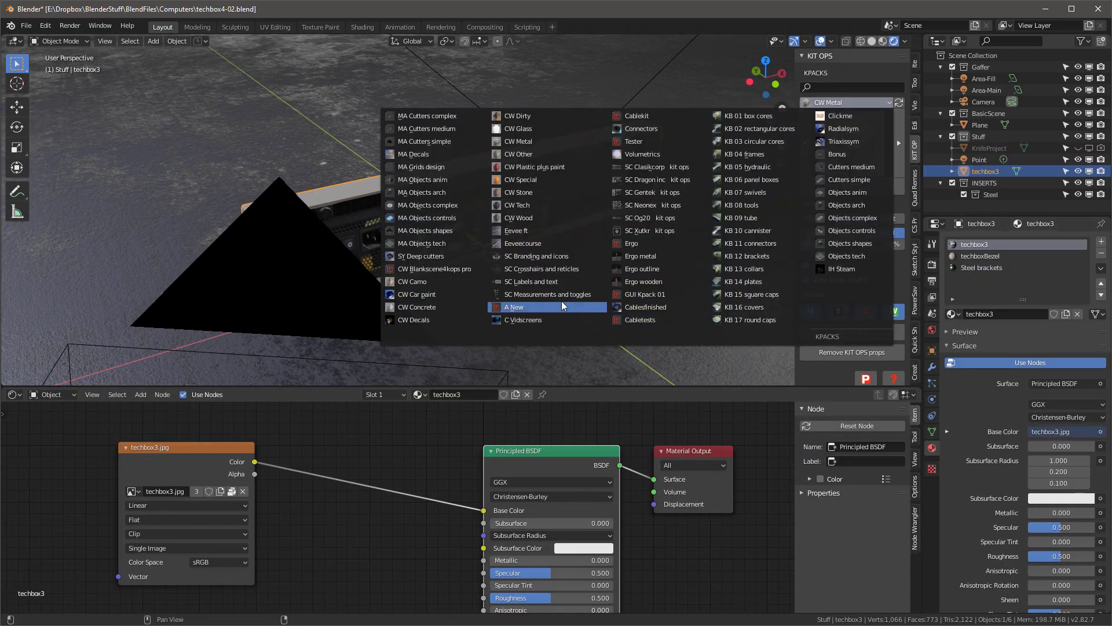
left_click(556, 116)
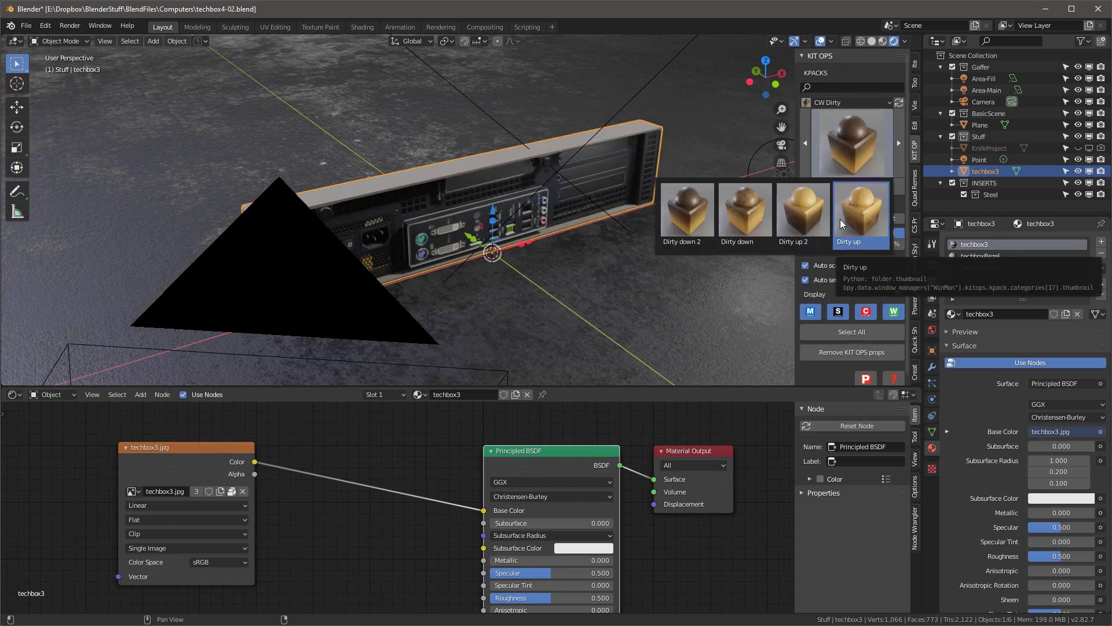
left_click(747, 216)
left_click(834, 187)
left_click(644, 187)
key("Delete")
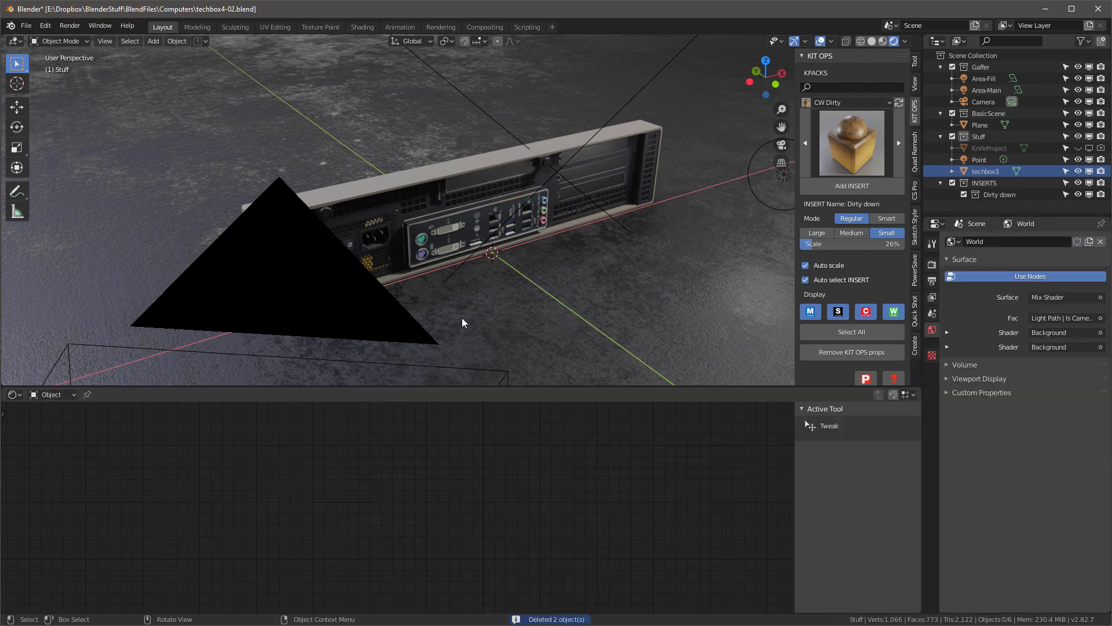
left_click(437, 172)
mouse_move(377, 570)
left_click(455, 568)
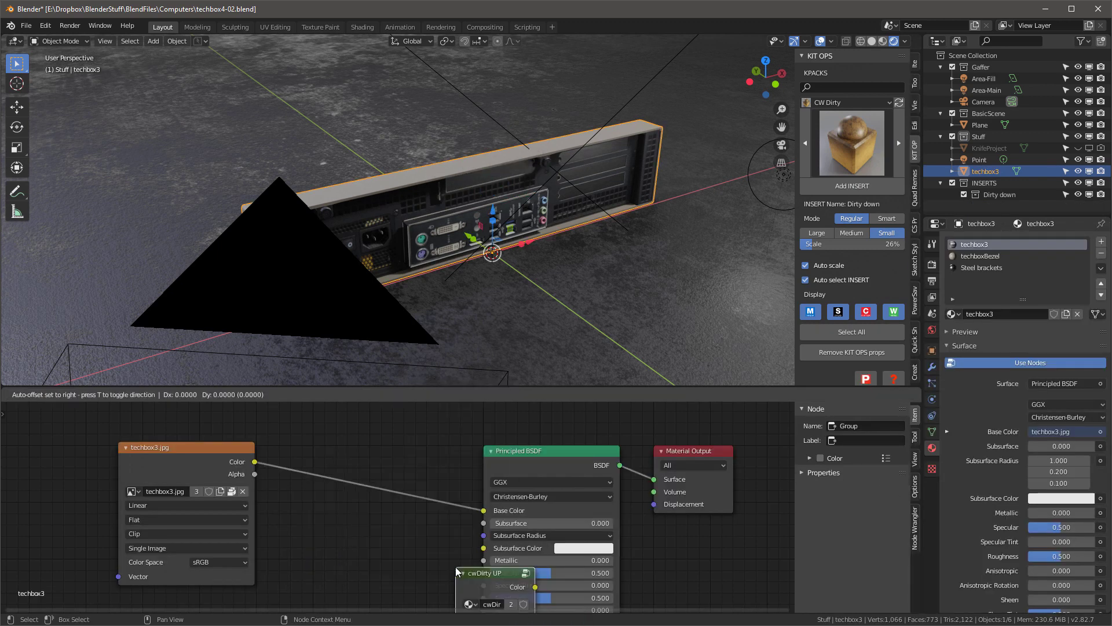
left_click(349, 444)
key("ctrl+x")
In the techboxBezel material, make room beside the Principled BSDF and insert the cwDirty UP group between Mix and Base Color
left_click(980, 256)
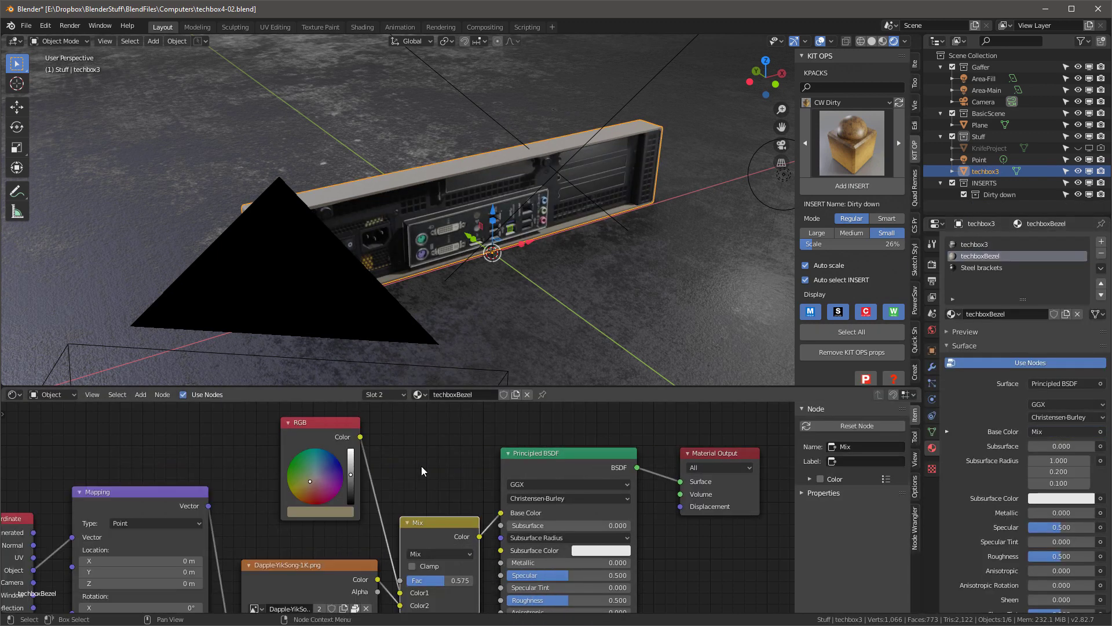
scroll(370, 467, "down", 9)
left_click_drag(120, 429, 431, 585)
key("g")
left_click(340, 579)
scroll(367, 466, "up", 7)
key("shift+a")
left_click(445, 461)
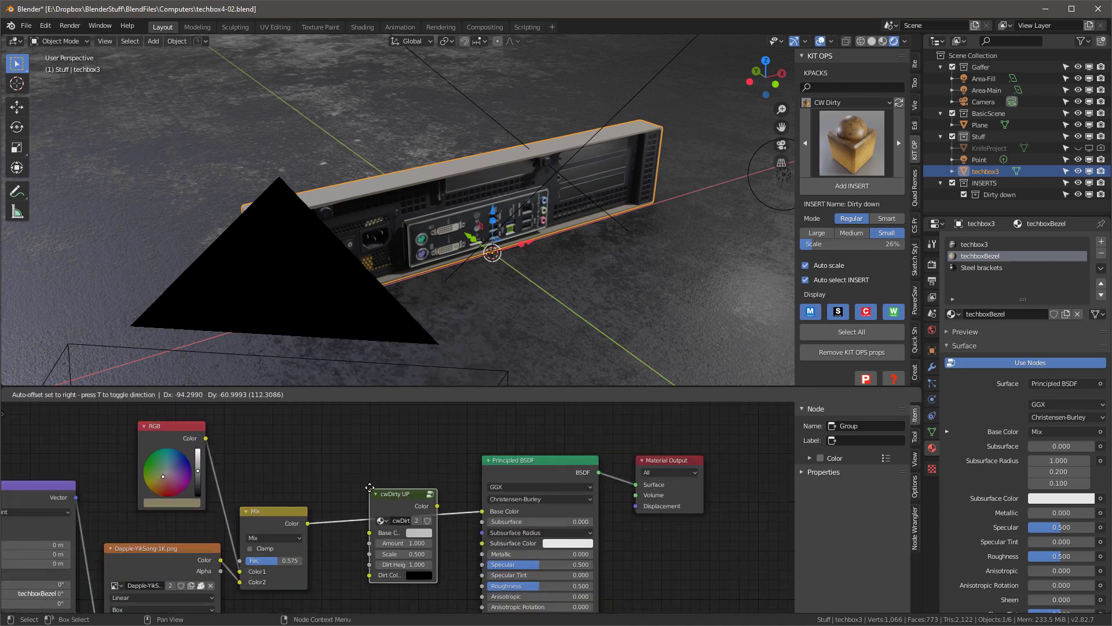
left_click(371, 483)
Apply the techbox3 object's rotation and set the cwDirty UP Amount to 0.35
middle_click_drag(487, 302, 522, 284)
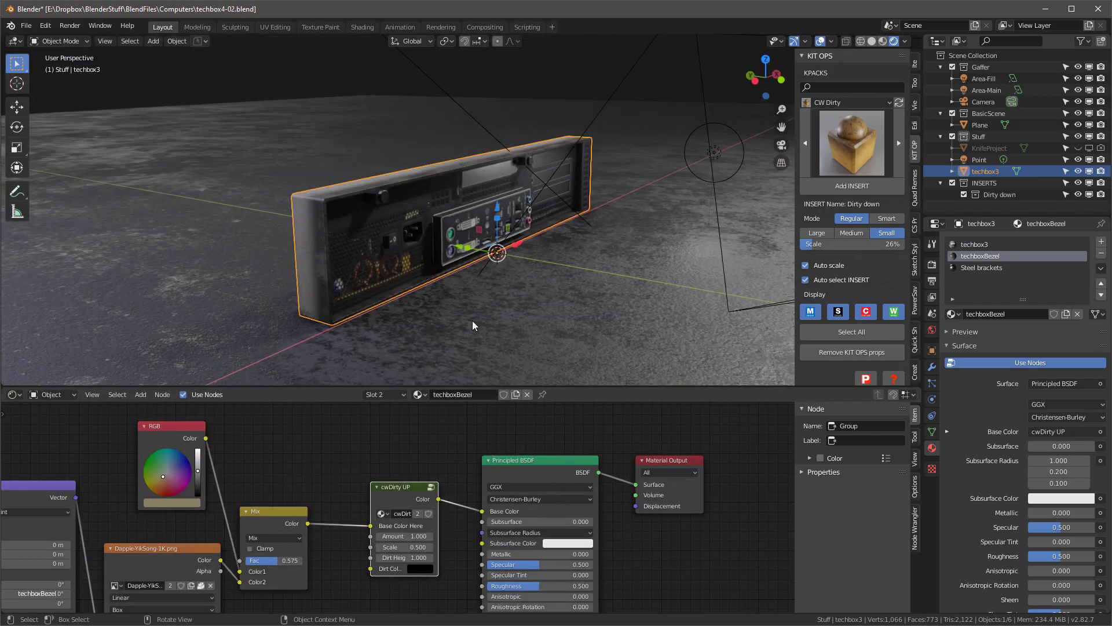
key("ctrl+a")
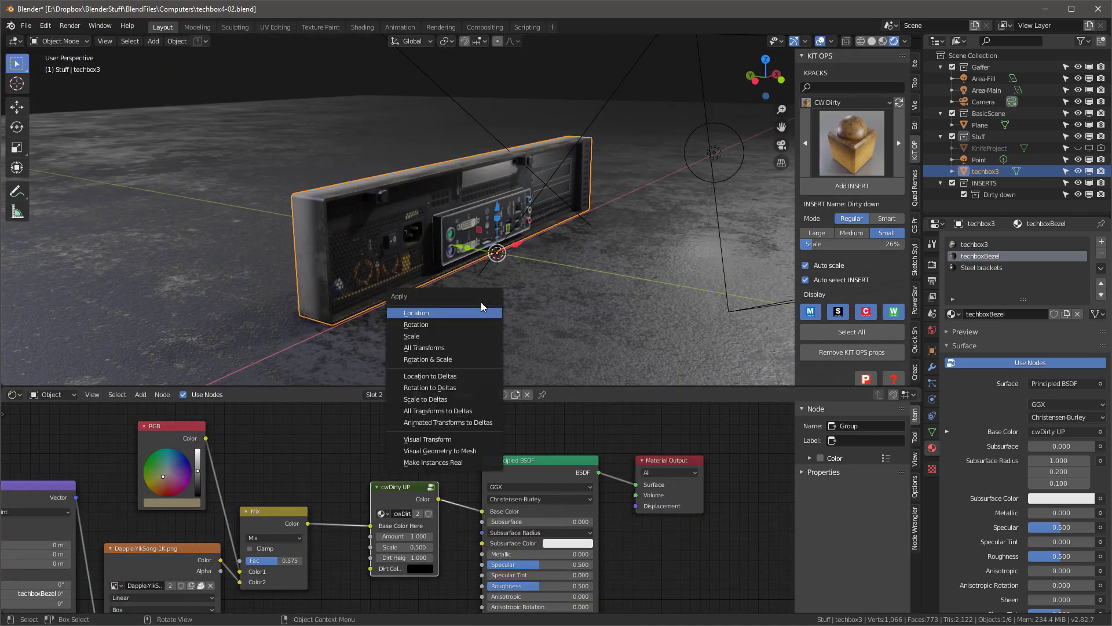
left_click(436, 325)
middle_click_drag(435, 325, 492, 263)
scroll(412, 545, "up", 4)
left_click_drag(409, 533, 406, 533)
middle_click_drag(414, 342, 444, 353)
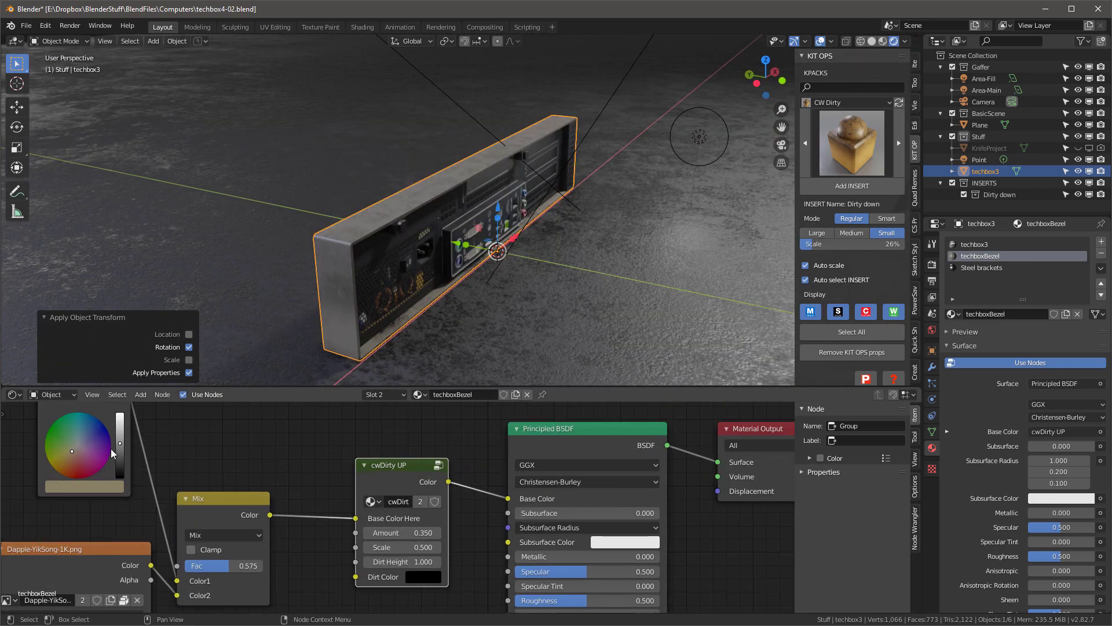
Shift the RGB node to a warmer brown and set the cwDirty UP Amount to 0.2
left_click(97, 485)
scroll(343, 231, "up", 5)
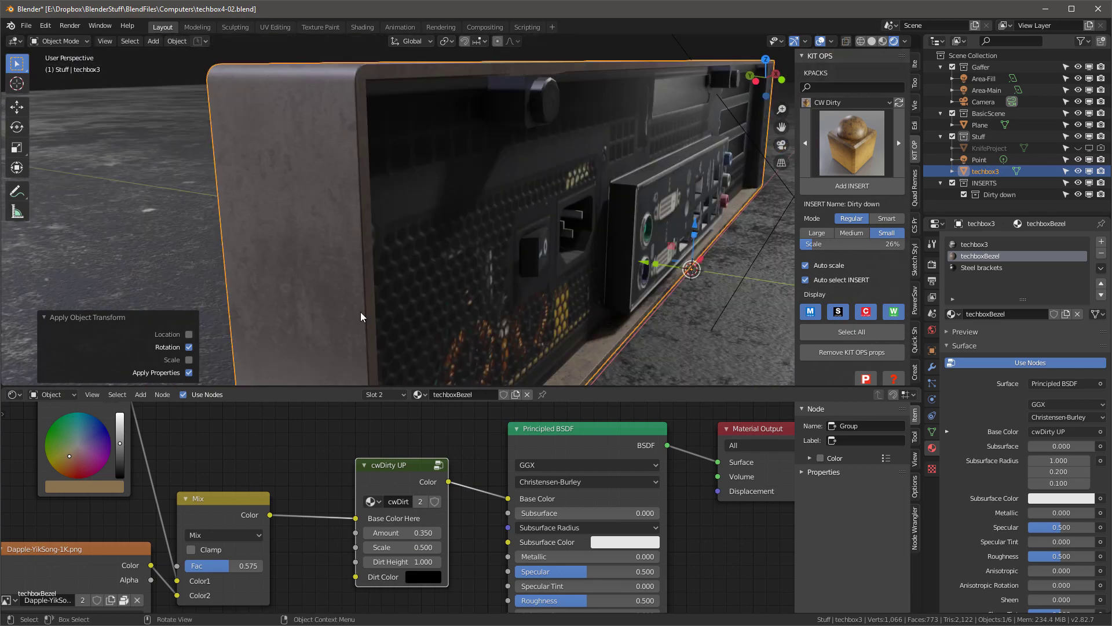
left_click(406, 533)
type("0.2")
key("Return")
scroll(571, 557, "down", 1)
scroll(397, 232, "down", 5)
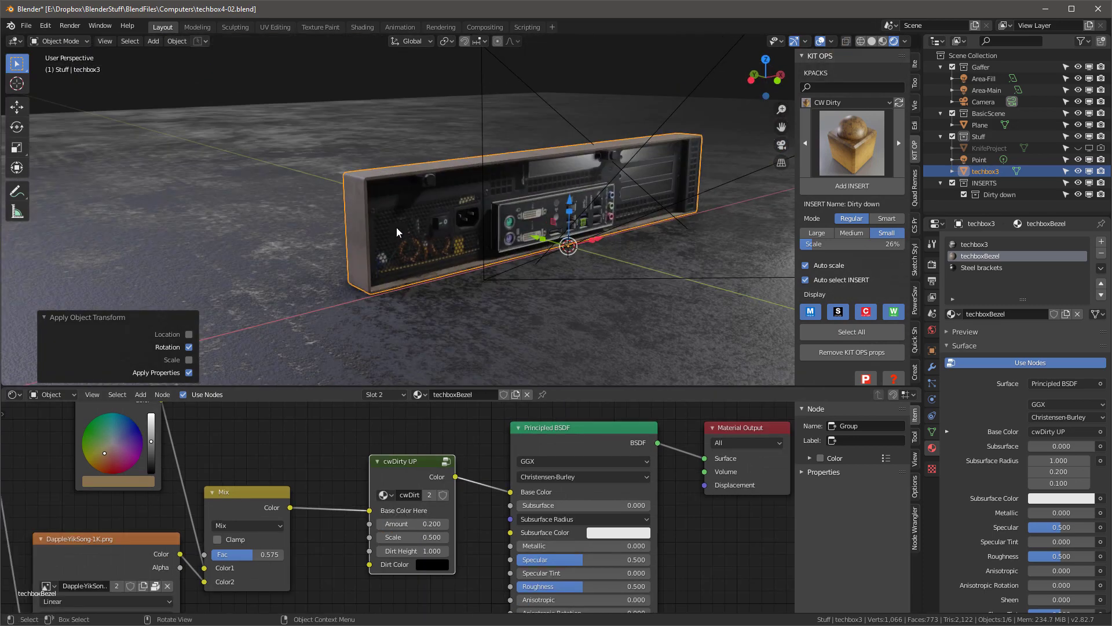
Shrink the node editor, look through the camera and hide the viewport overlays
left_click_drag(550, 386, 550, 598)
key("KP_0")
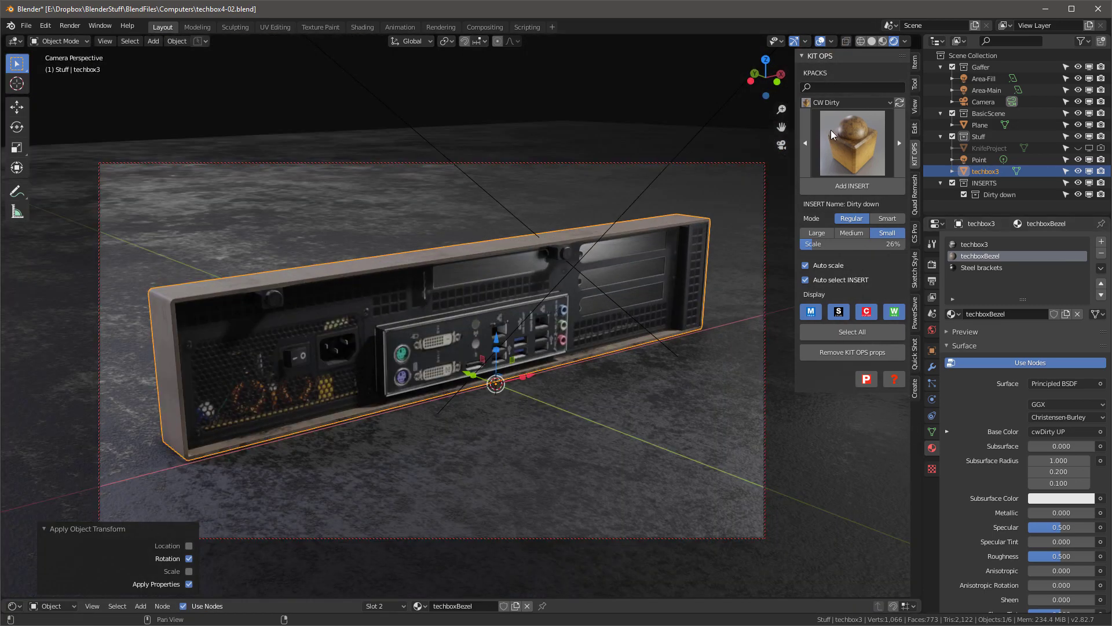
left_click(821, 41)
middle_click_drag(640, 262, 636, 267, "shift")
Enable Use Curves in the color management settings and slightly raise the blue and green curves
left_click(932, 265)
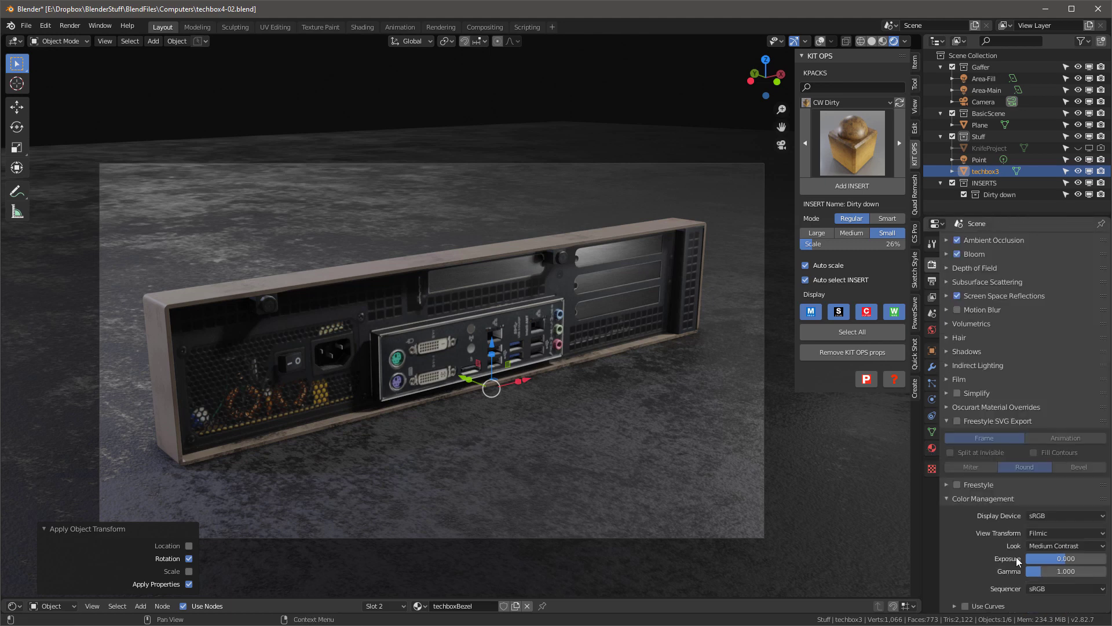
scroll(985, 524, "down", 5)
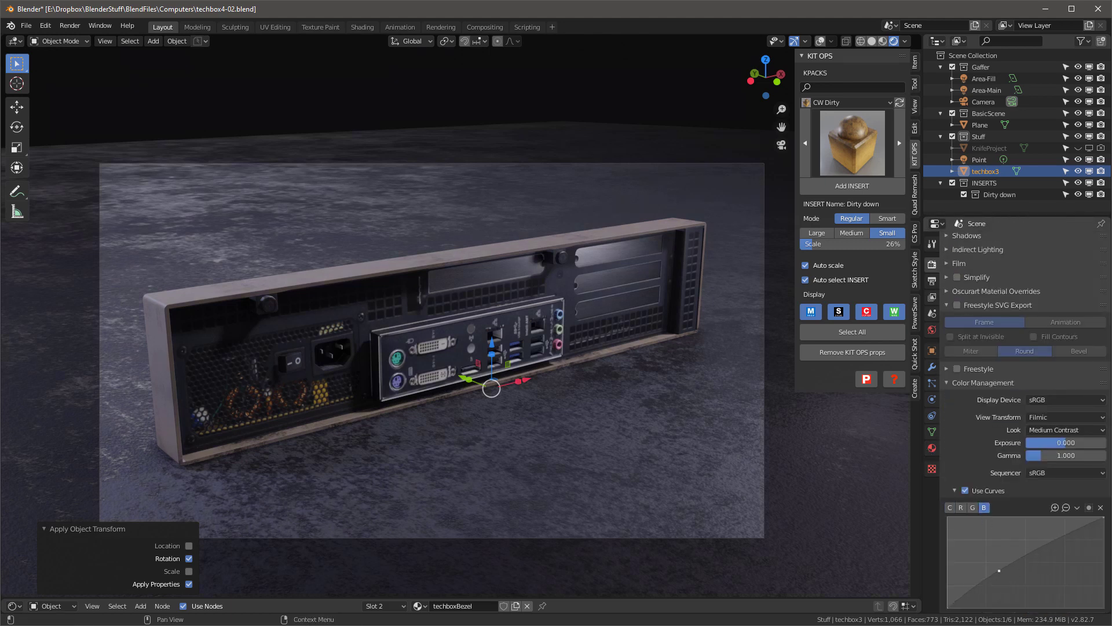
left_click_drag(1002, 578, 998, 571)
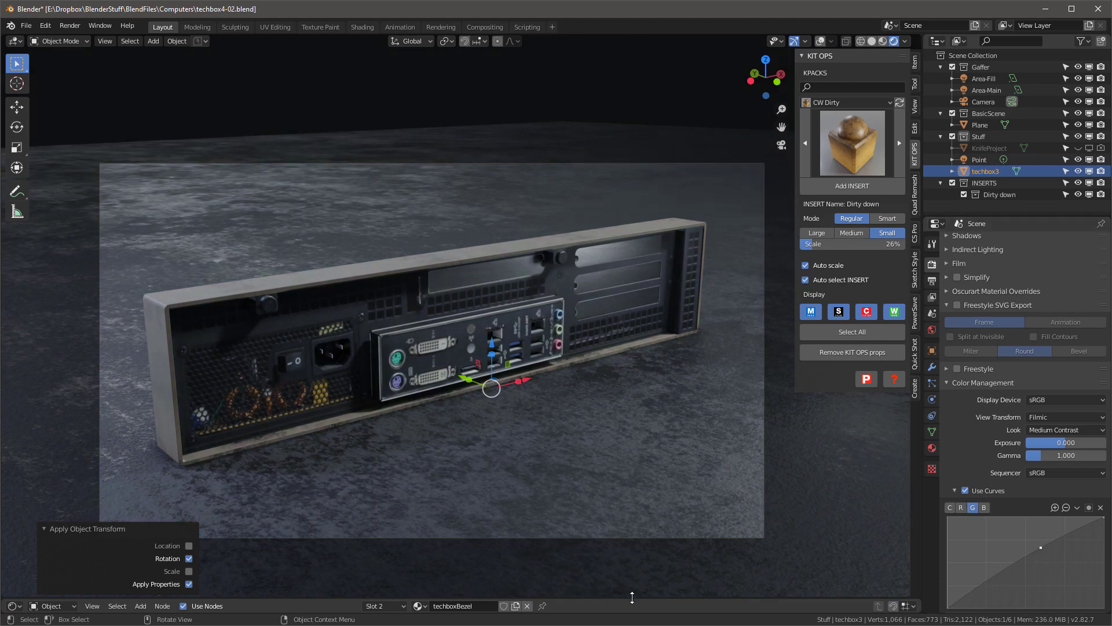
Enlarge the node editor on the World nodes, add a Principled Volume and connect it to the World Output's Volume
left_click_drag(632, 597, 632, 390)
left_click(52, 397)
left_click(52, 422)
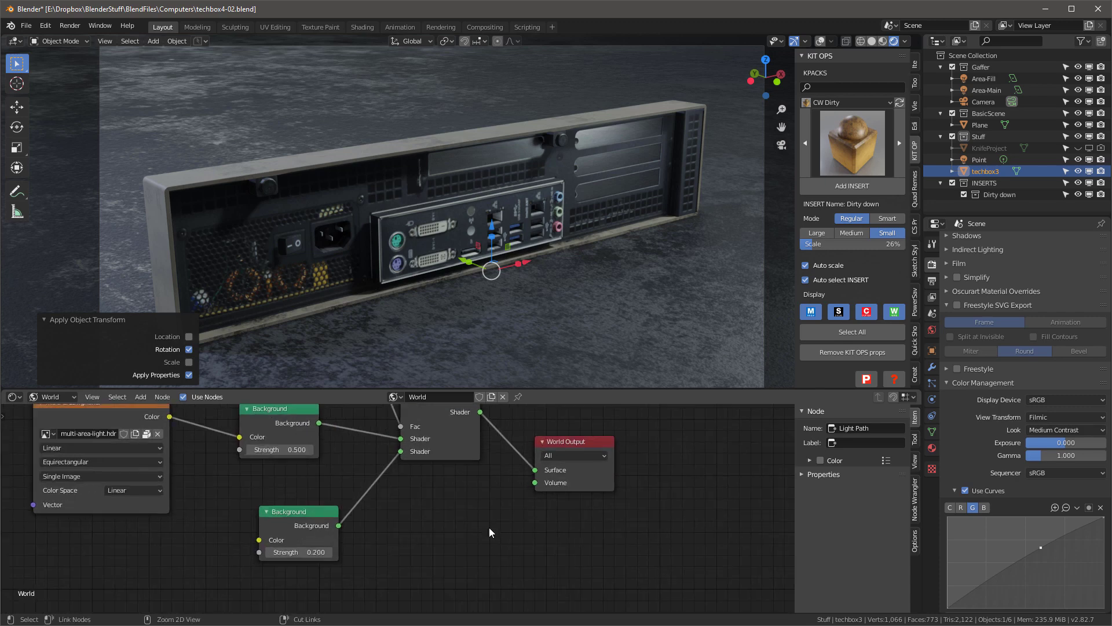
left_click(492, 521)
key("shift+a")
mouse_move(455, 452)
left_click(544, 501)
left_click(379, 517)
left_click_drag(519, 536, 537, 482)
left_click_drag(565, 467, 614, 471)
Set the Principled Volume density to 0.1 and the Eevee volumetrics Start to 9.25 m
scroll(496, 581, "up", 4)
left_click(493, 574)
type(".1")
key("Return")
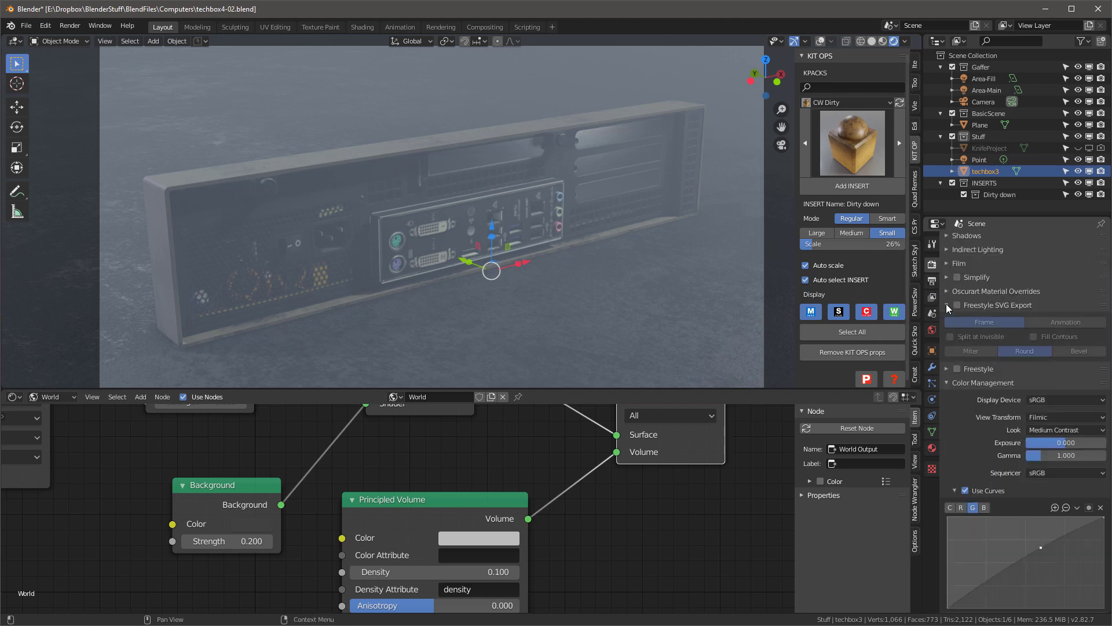
left_click_drag(946, 306, 944, 402)
left_click(946, 403)
left_click_drag(1053, 422, 1104, 422)
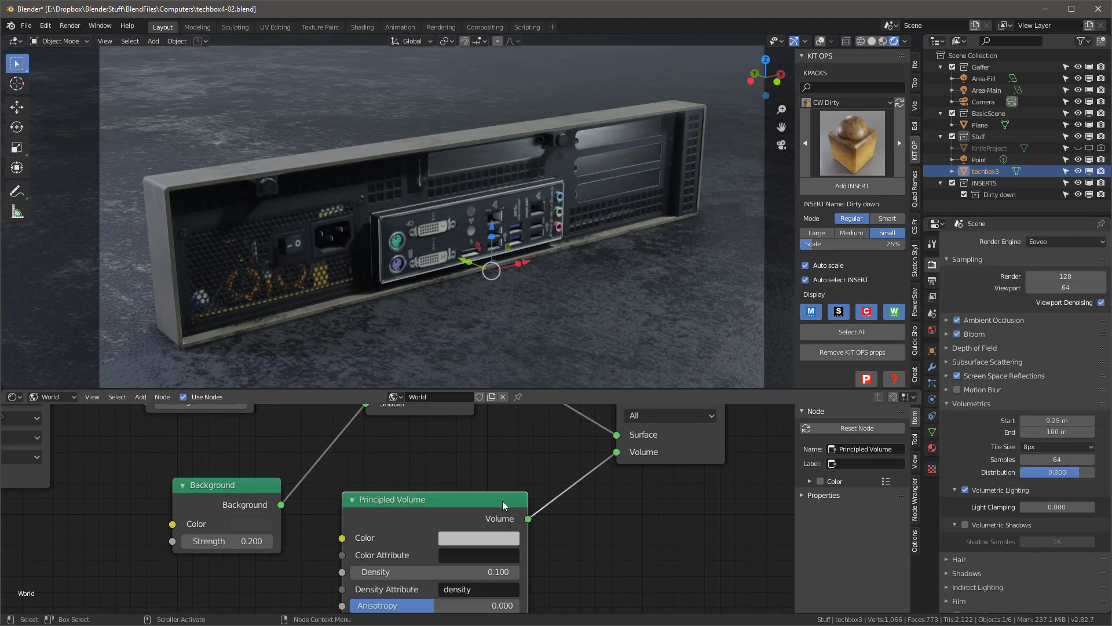
Set the lower Background node's color to black and the HDR Background's strength to 1.07
left_click(251, 524)
left_click(367, 390)
scroll(343, 500, "down", 1)
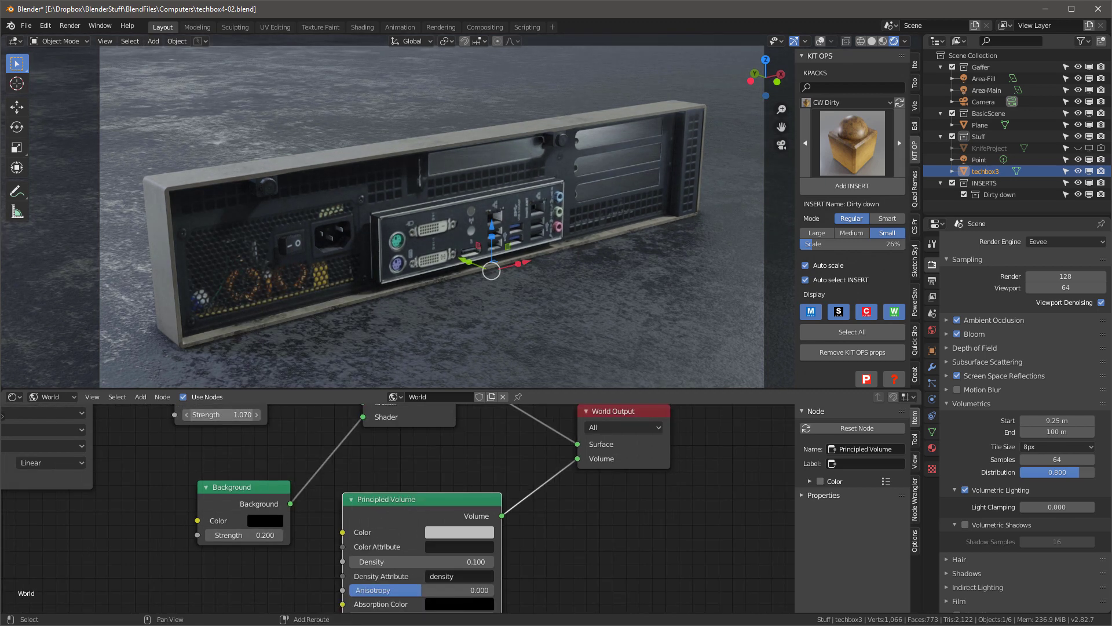
Tint the Principled Volume color pale green, save the file and test-render the scene
mouse_move(264, 445)
middle_mouse_down()
mouse_move(412, 479)
mouse_move(243, 464)
mouse_move(254, 449)
middle_mouse_up()
left_click(476, 538)
left_click(477, 389)
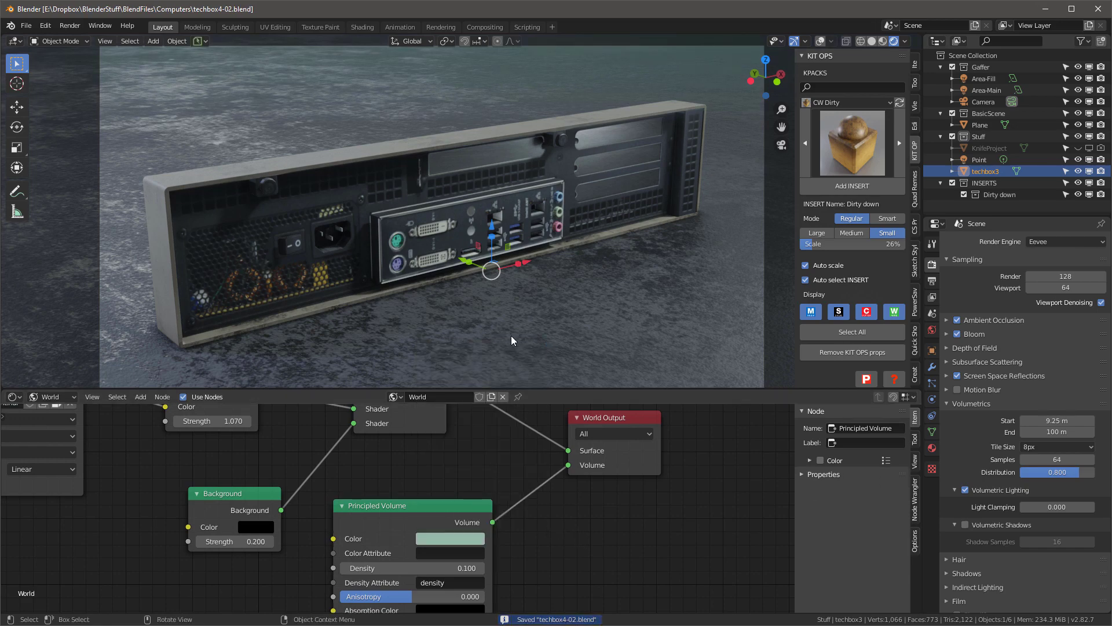
key("F12")
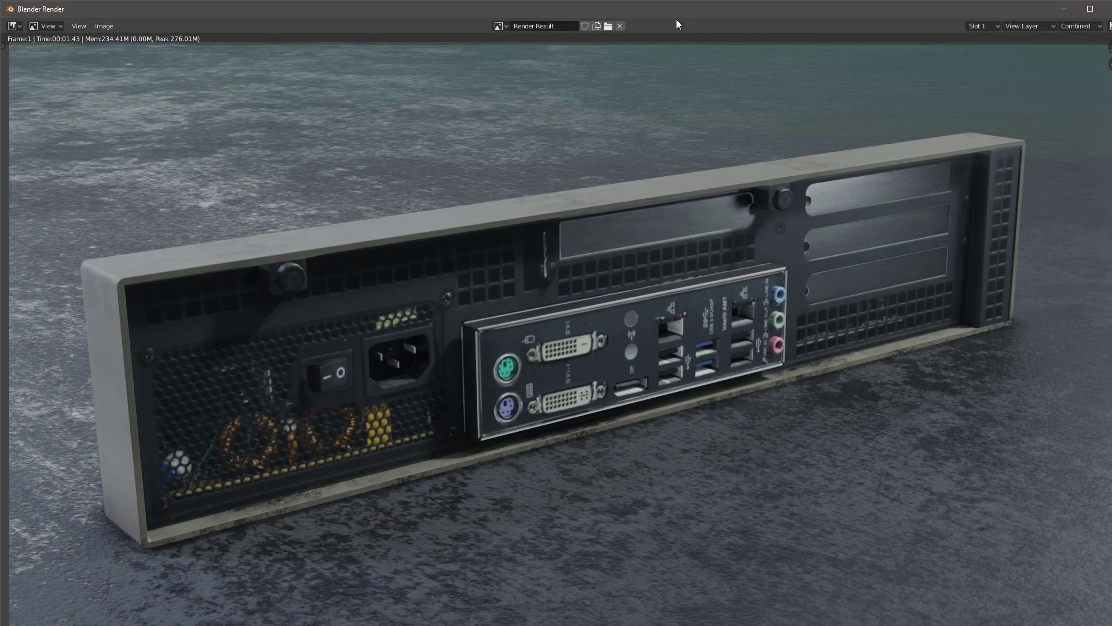
key("Escape")
Return to the techboxBezel material nodes and move the cwDirty UP group closer to the Mix node
left_click(54, 397)
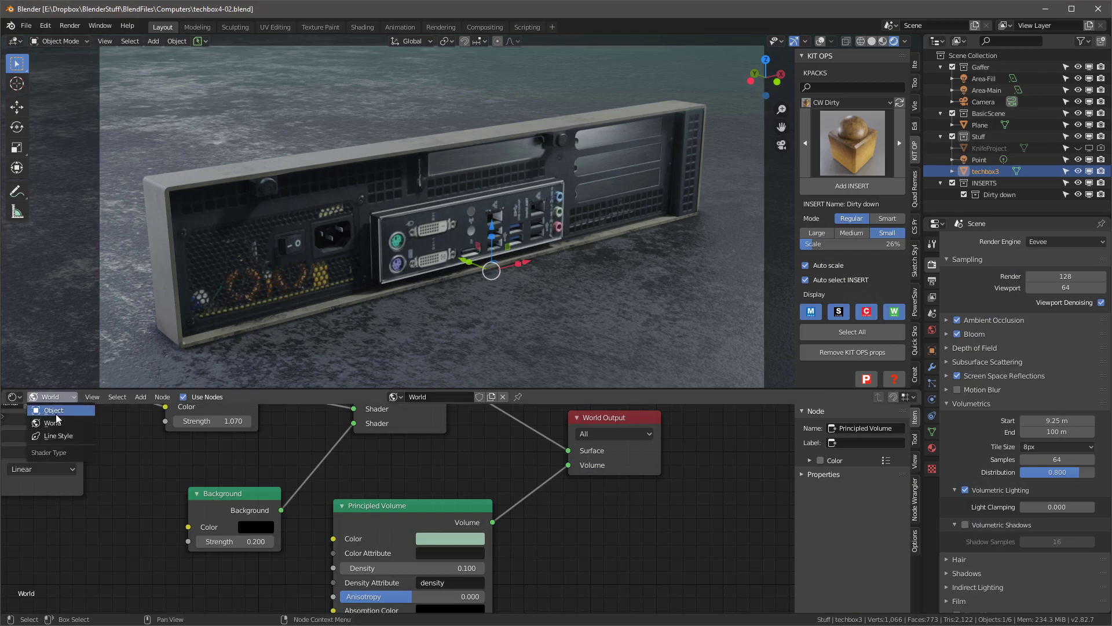
left_click(54, 411)
left_click(282, 160)
scroll(510, 529, "down", 5)
left_click(255, 172)
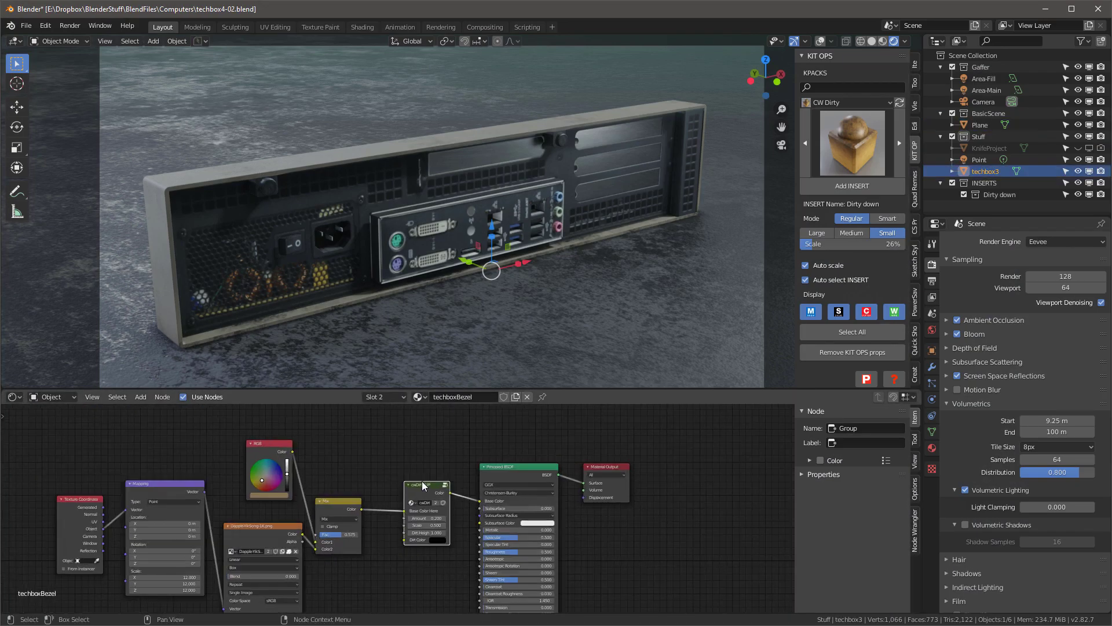
middle_click_drag(422, 481, 394, 463)
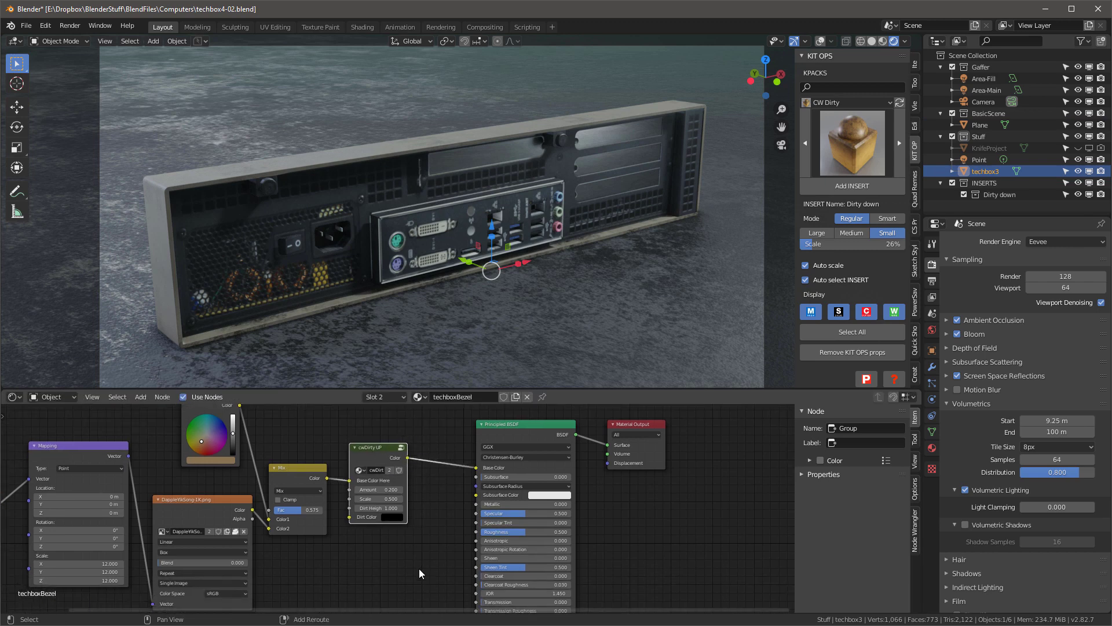
Add a ColorRamp node between the cwDirty UP group and the Principled BSDF, spacing the other nodes around it
key("shift+a")
mouse_move(421, 576)
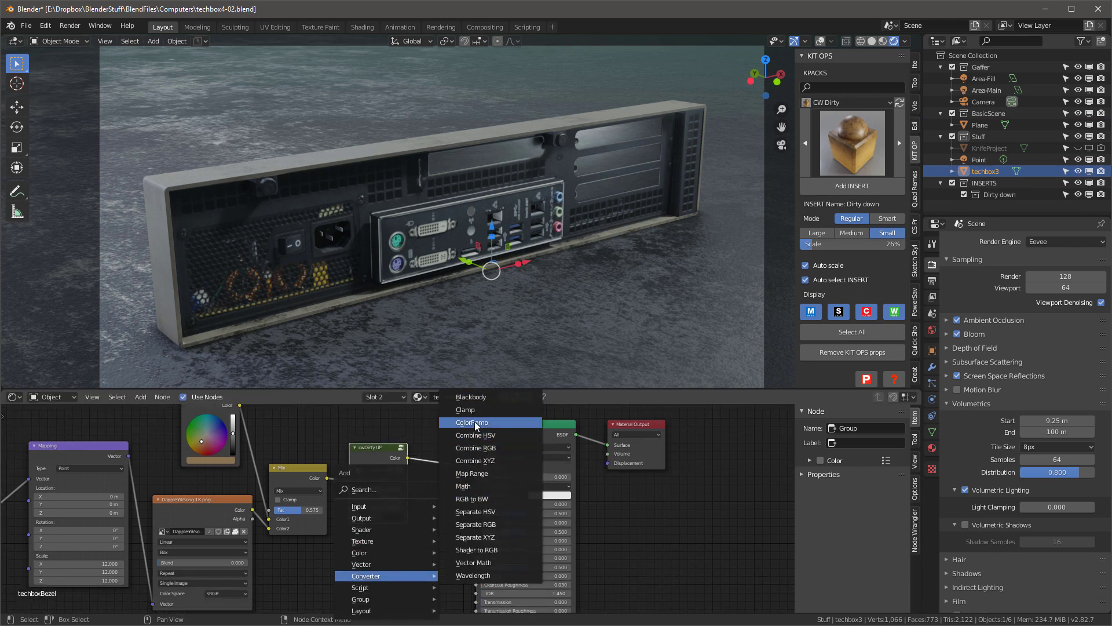
left_click(475, 424)
left_click(366, 536)
scroll(409, 471, "down", 5)
left_click_drag(145, 430, 414, 550)
mouse_move(420, 517)
left_mouse_down()
mouse_move(364, 513)
mouse_move(402, 504)
left_mouse_up()
scroll(365, 463, "up", 3)
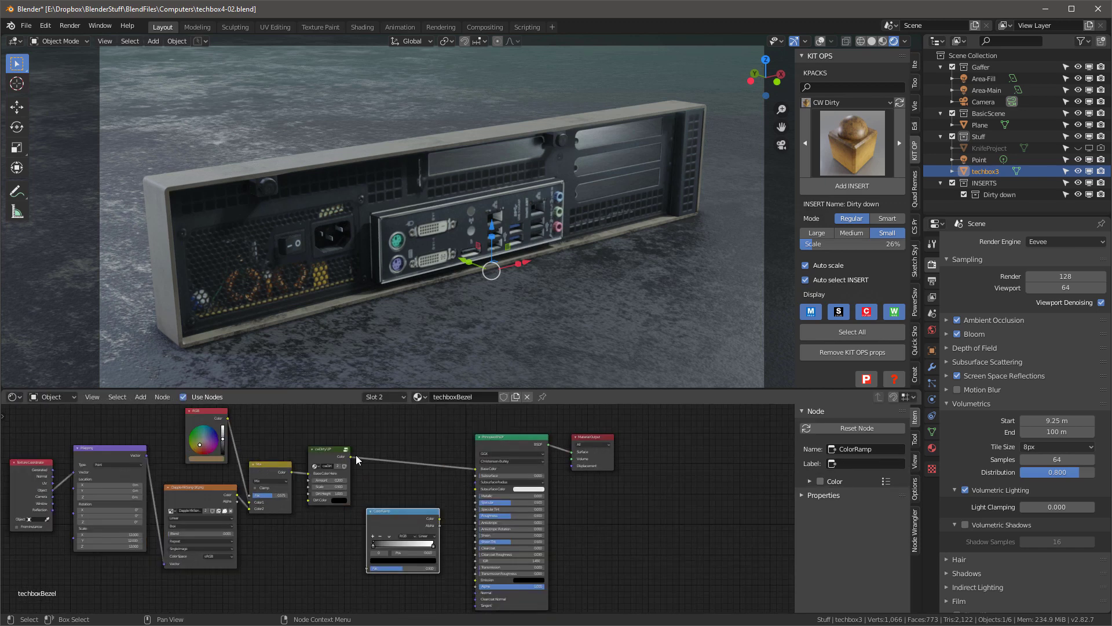
Feed the cwDirty UP color into the ColorRamp's Fac, preview the ramp's output and flip the ramp
left_click_drag(351, 457, 369, 569)
left_click(399, 513, "ctrl+shift")
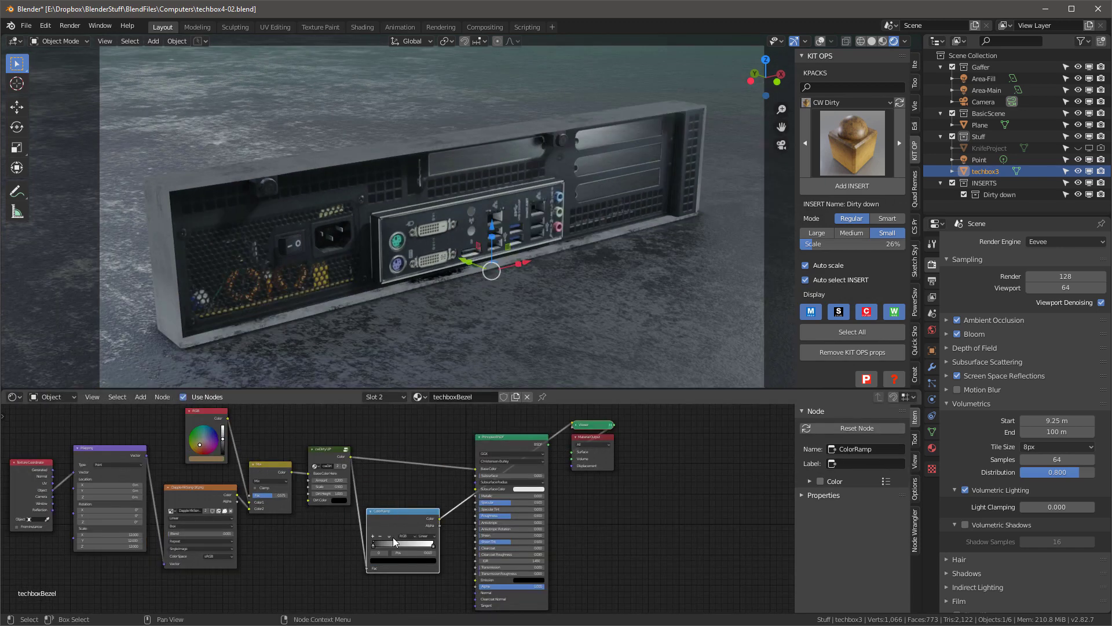
scroll(393, 537, "up", 2)
left_click(399, 532)
left_click(417, 542)
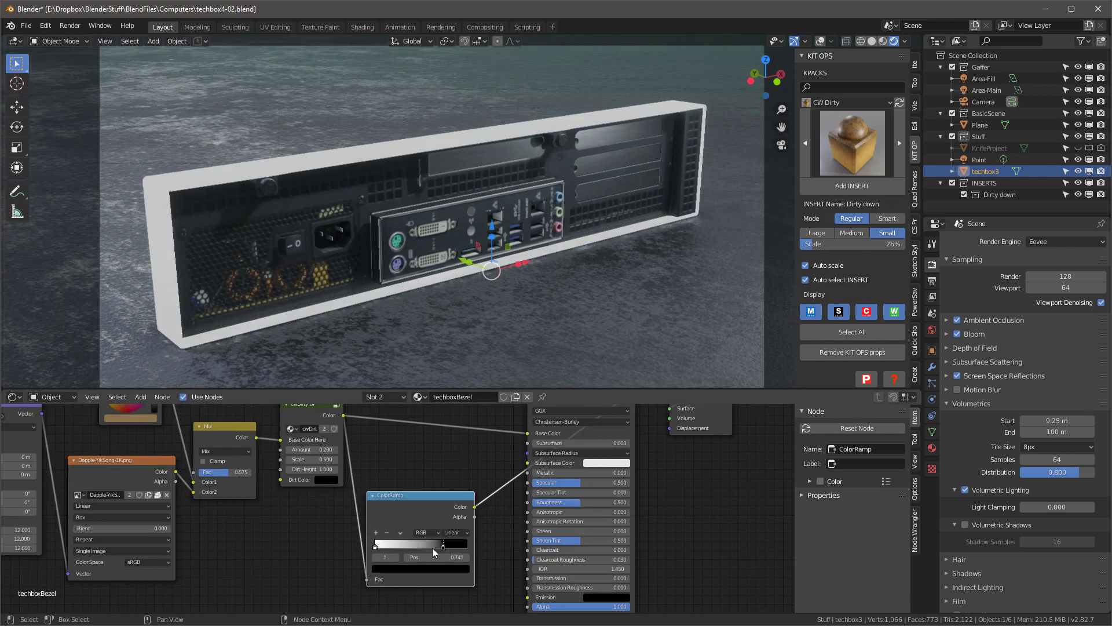
Shift the ColorRamp's dark stop to the end with gray value 0.703 and set the first stop's value to 0.462
left_click_drag(432, 547, 468, 545)
left_click(406, 569)
left_click_drag(449, 485, 449, 458)
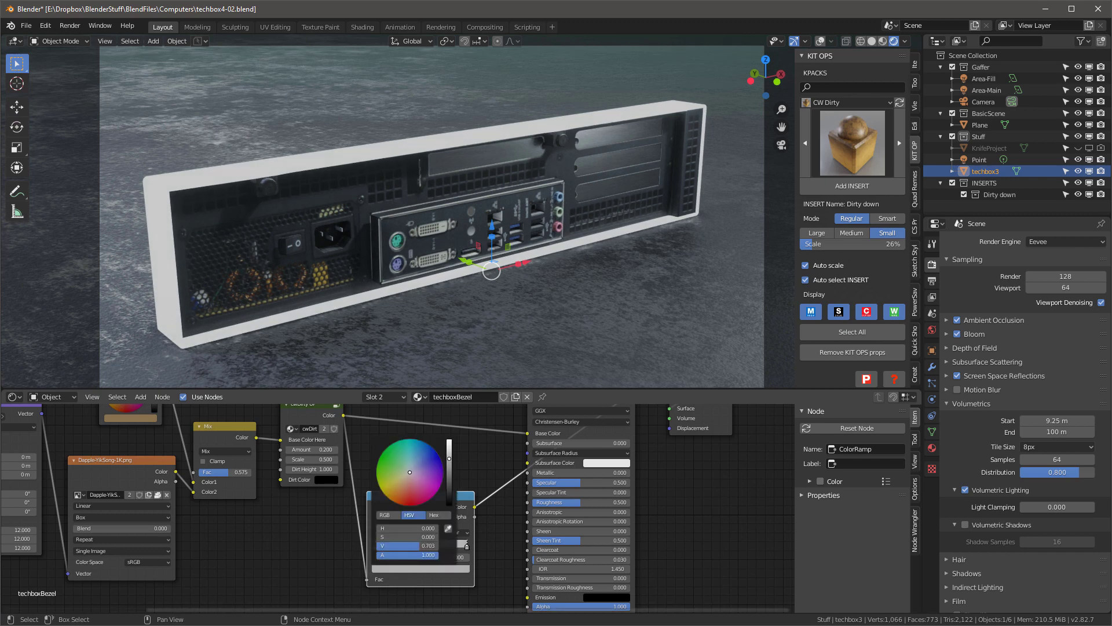
left_click(403, 570)
left_click(449, 474)
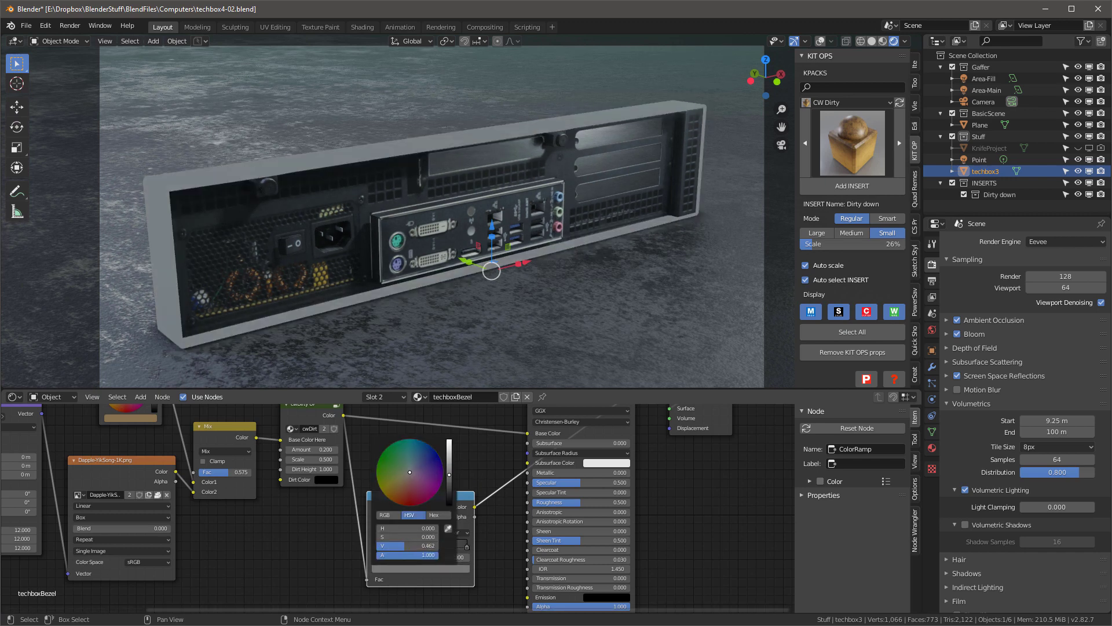
Connect the Dapple image texture's Color to the ColorRamp's Fac
left_click(202, 503)
scroll(268, 206, "up", 2)
scroll(313, 218, "down", 2)
scroll(255, 533, "down", 4)
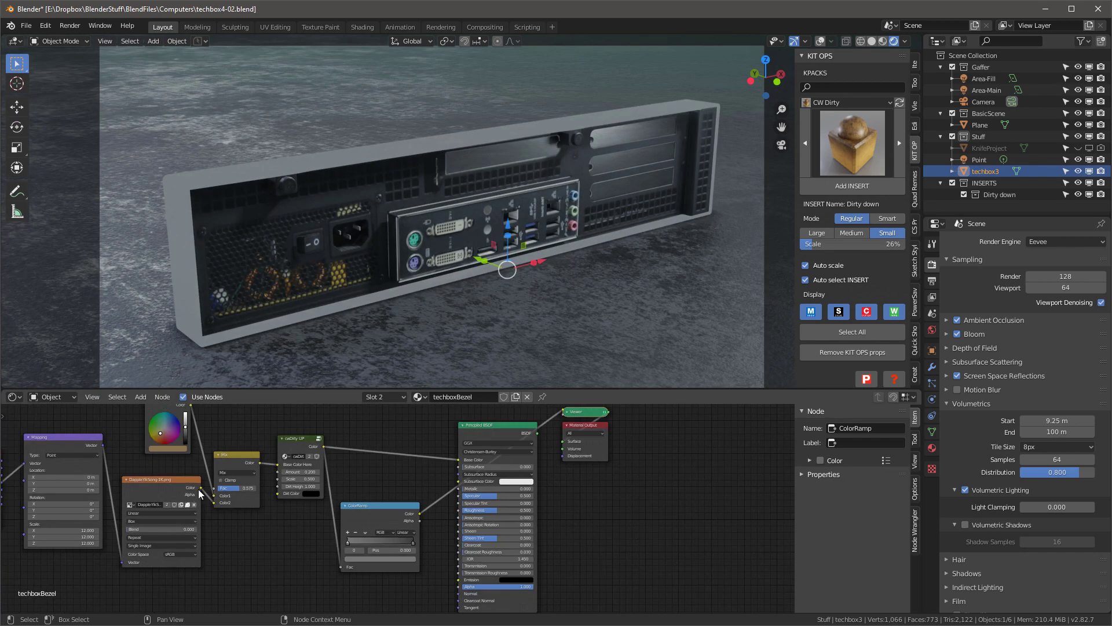
left_click_drag(199, 488, 340, 567)
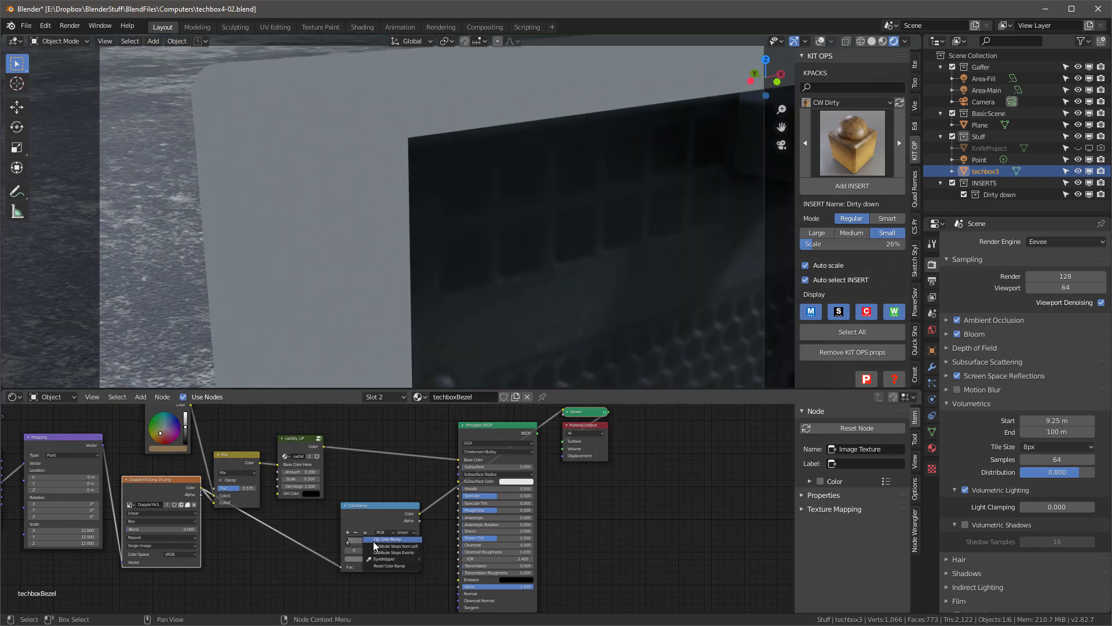
scroll(369, 505, "up", 8)
Reset the Image Texture node that feeds the ColorRamp
left_click(857, 428)
left_click_drag(416, 508, 406, 478)
scroll(239, 579, "down", 3)
scroll(69, 512, "up", 3)
left_click_drag(73, 478, 161, 484)
scroll(168, 484, "down", 6)
middle_click_drag(114, 522, 136, 511)
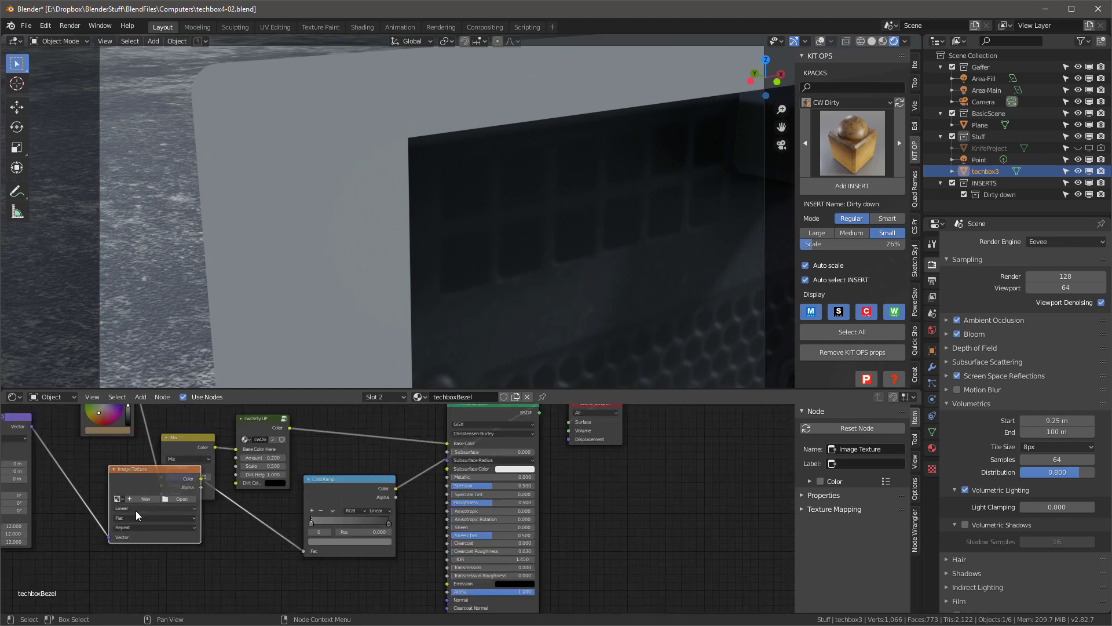
Place the Image Texture node between Mapping and Mix and assign it the Dapple-YikSong-1K.png image
left_click_drag(147, 471, 143, 483)
scroll(148, 484, "down", 8)
middle_click_drag(171, 483, 282, 504)
left_click_drag(282, 505, 253, 505)
scroll(251, 527, "up", 8)
left_click(235, 518)
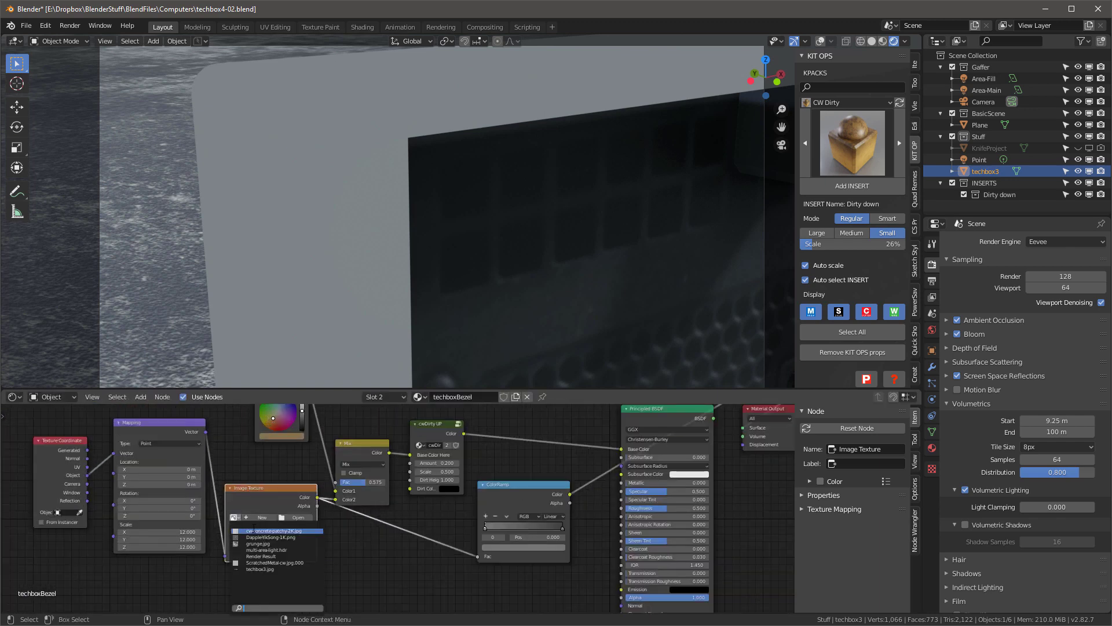
left_click(257, 537)
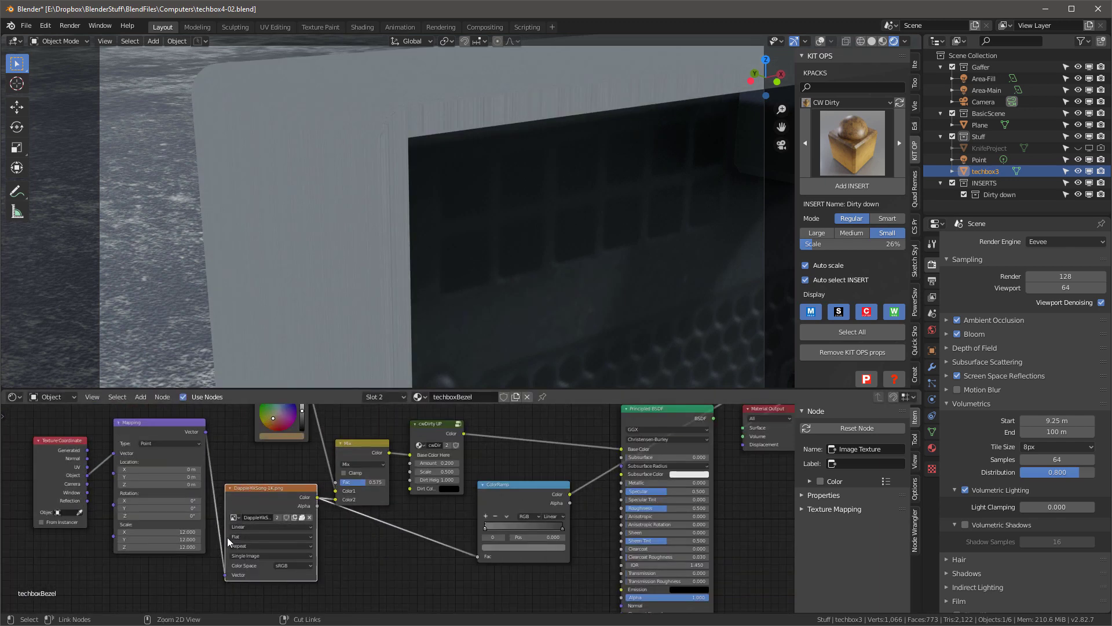
Set the Dapple image texture's projection to Box, then preview the ColorRamp node and reset it
left_click(267, 537)
left_click(251, 540)
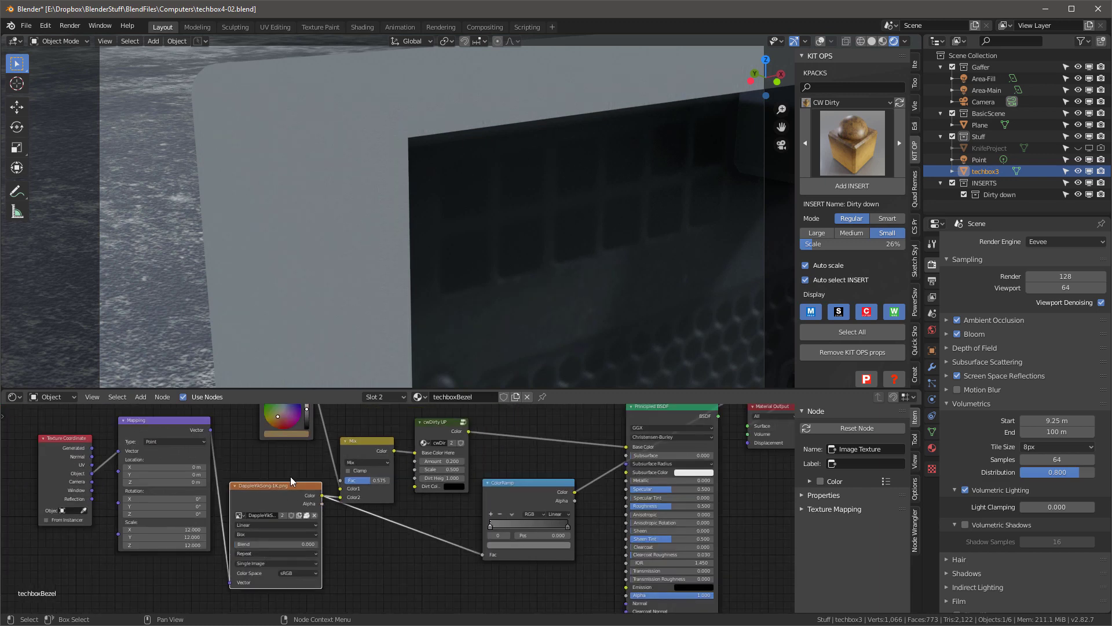
left_click(542, 486, "ctrl+shift")
key("BackSpace")
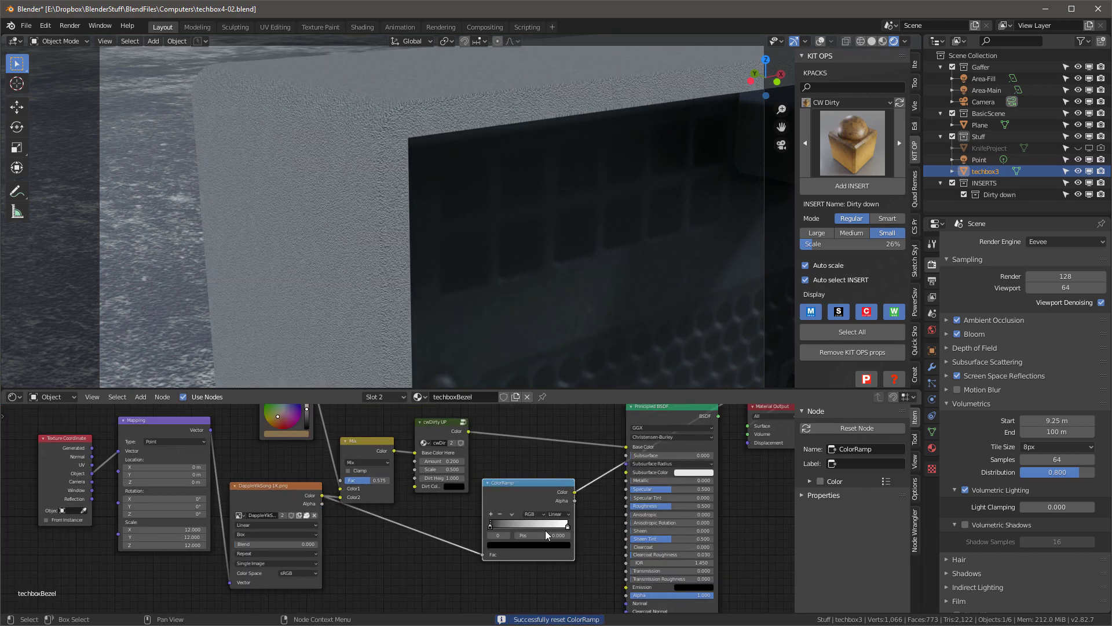
Invert the ColorRamp into a tight white-to-black transition with the black stop at 0.236, and connect its Color to the Principled BSDF's Roughness
scroll(431, 502, "down", 2)
left_click_drag(549, 524, 521, 525)
mouse_move(483, 526)
left_mouse_down()
mouse_move(569, 528)
mouse_move(504, 530)
left_mouse_up()
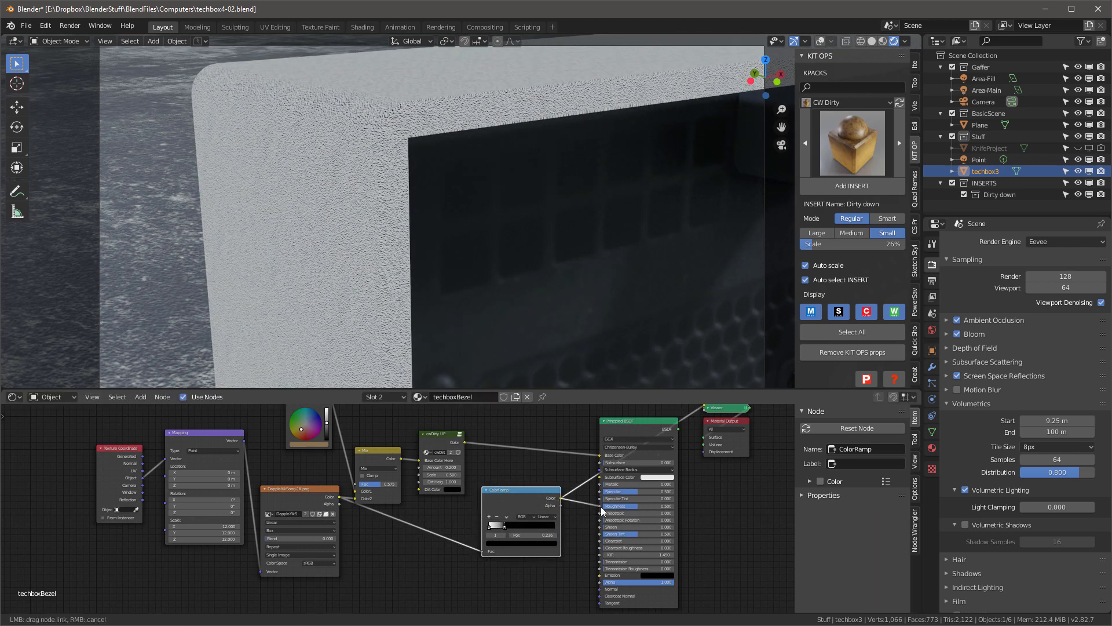
left_click_drag(600, 506, 600, 507)
Preview the full Principled BSDF material and frame the whole box in an enlarged 3D viewport
left_click(634, 423, "ctrl+shift")
scroll(454, 321, "down", 5)
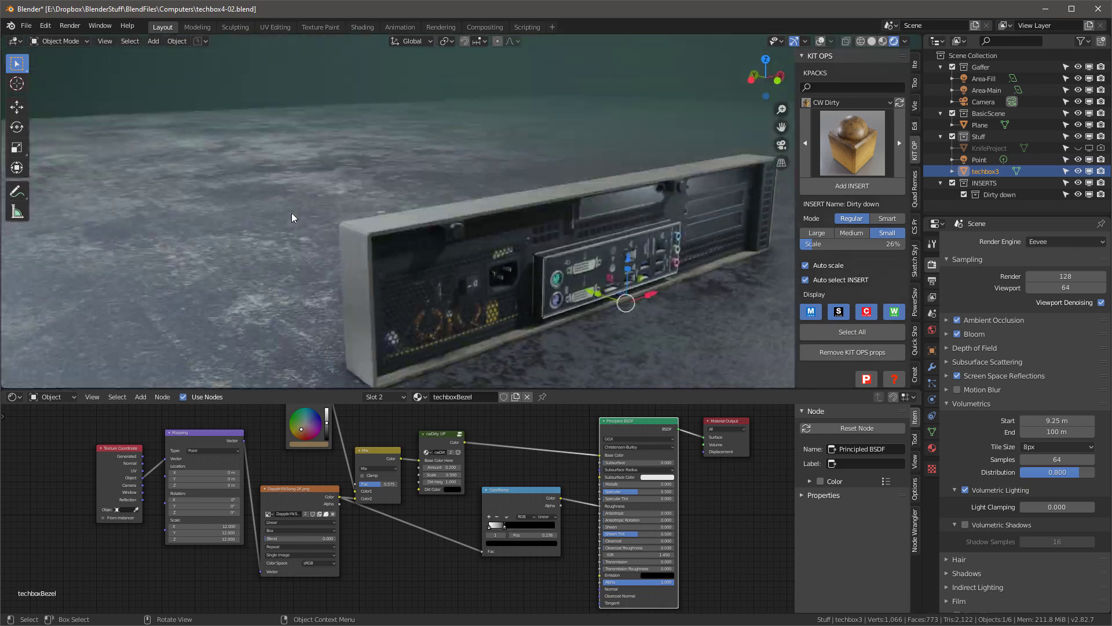
key("KP_0")
left_click_drag(322, 387, 323, 422)
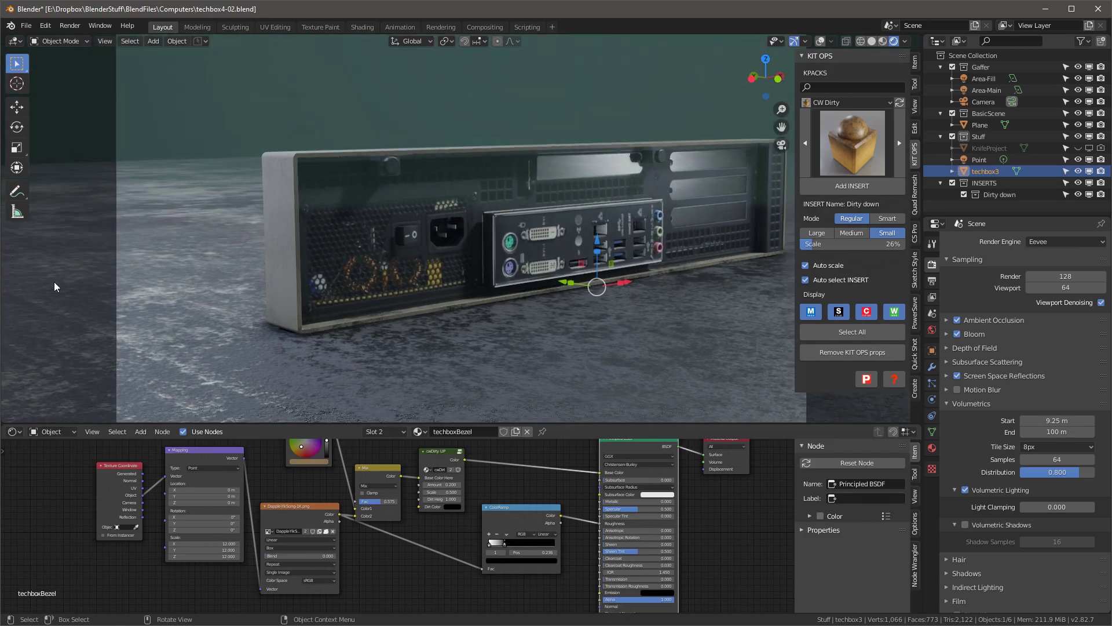
middle_click_drag(56, 286, 380, 265)
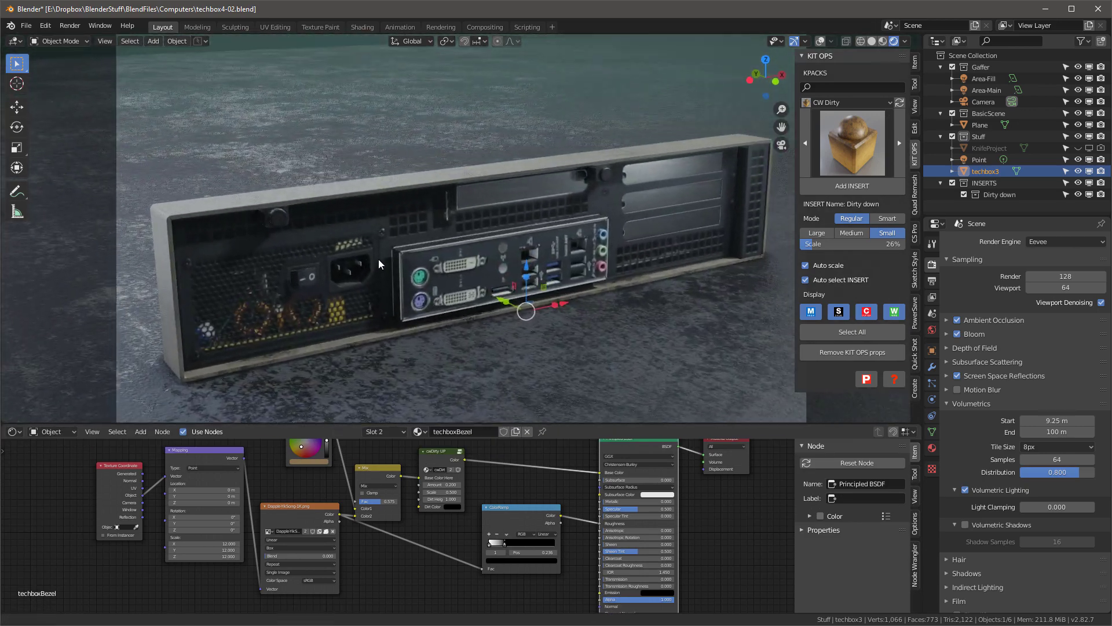
Enter edit mode on techbox3, select the top side face of the raised I/O plate and show the viewport overlays
key("Tab")
scroll(367, 247, "up", 6)
left_click(605, 281)
scroll(605, 282, "down", 3)
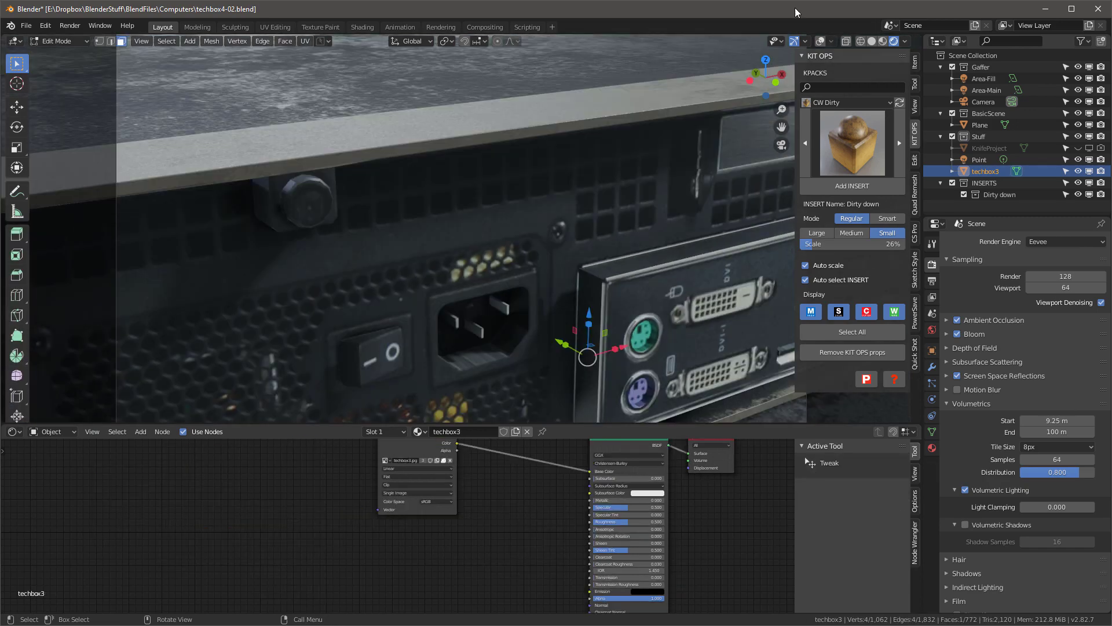
left_click(820, 41)
key("Tab")
scroll(591, 273, "down", 3)
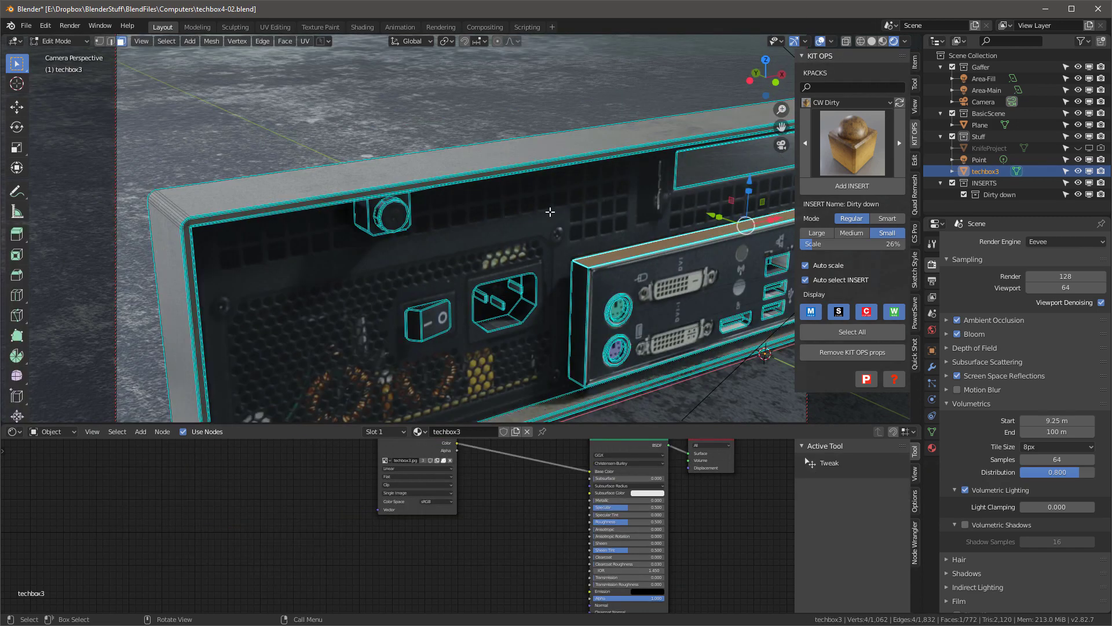
Select the entire techbox3 mesh and clear its custom split normals data
key("a")
left_click(932, 431)
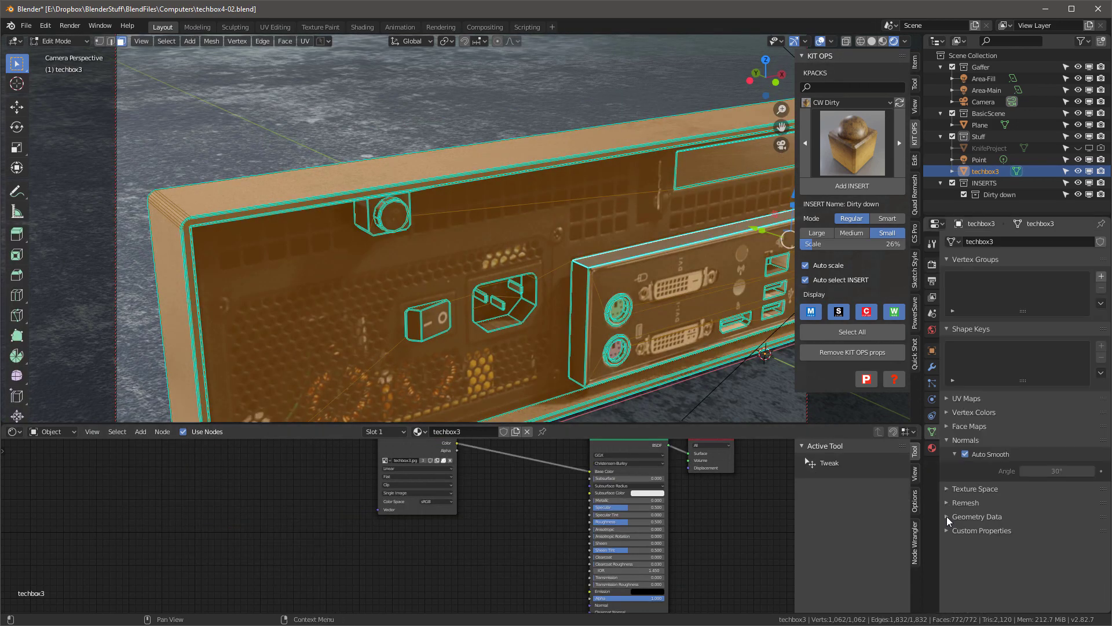
left_click(948, 517)
Clear the sharp marks from all edges of the techbox3 mesh
scroll(602, 263, "up", 5)
left_click(537, 270)
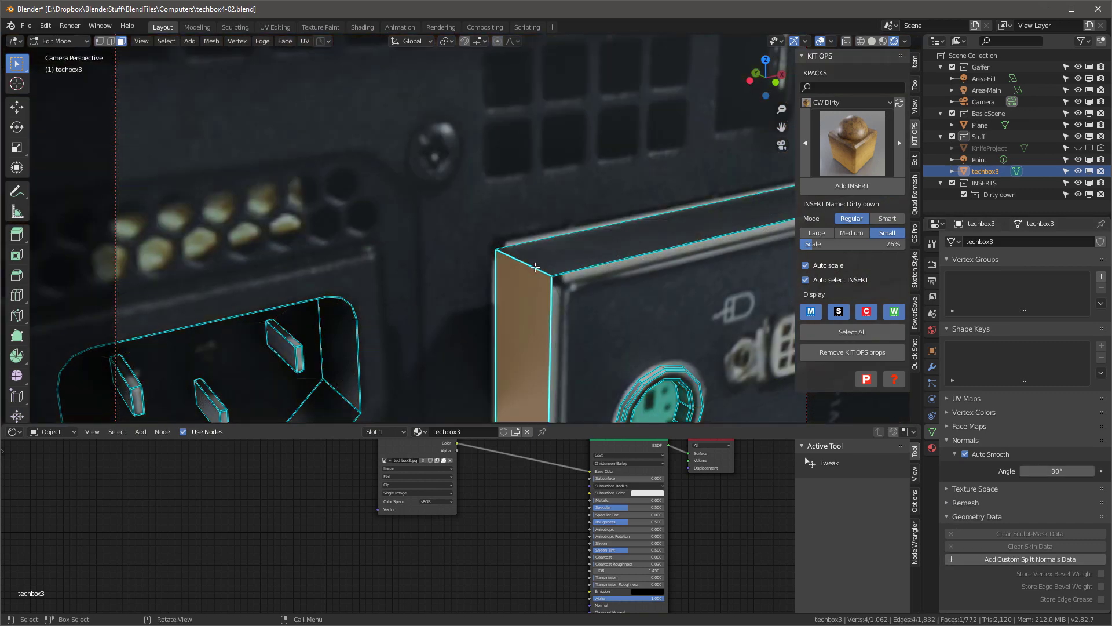
scroll(538, 264, "down", 5)
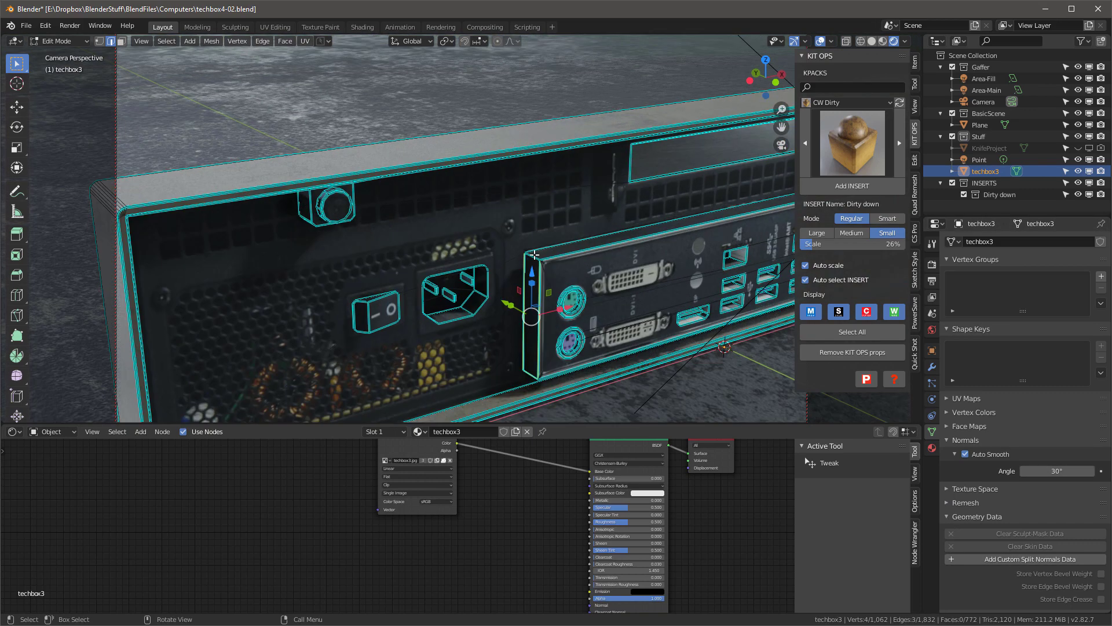
key("a")
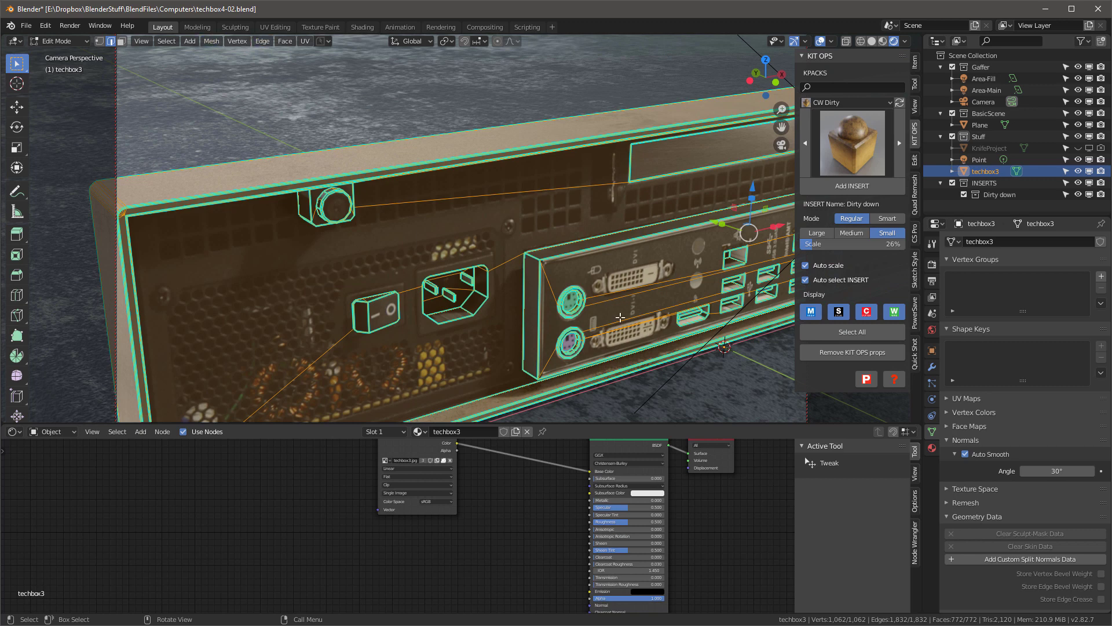
key("ctrl+e")
left_click(590, 548)
Select the loop of side faces running around the raised I/O plate
scroll(549, 276, "up", 4)
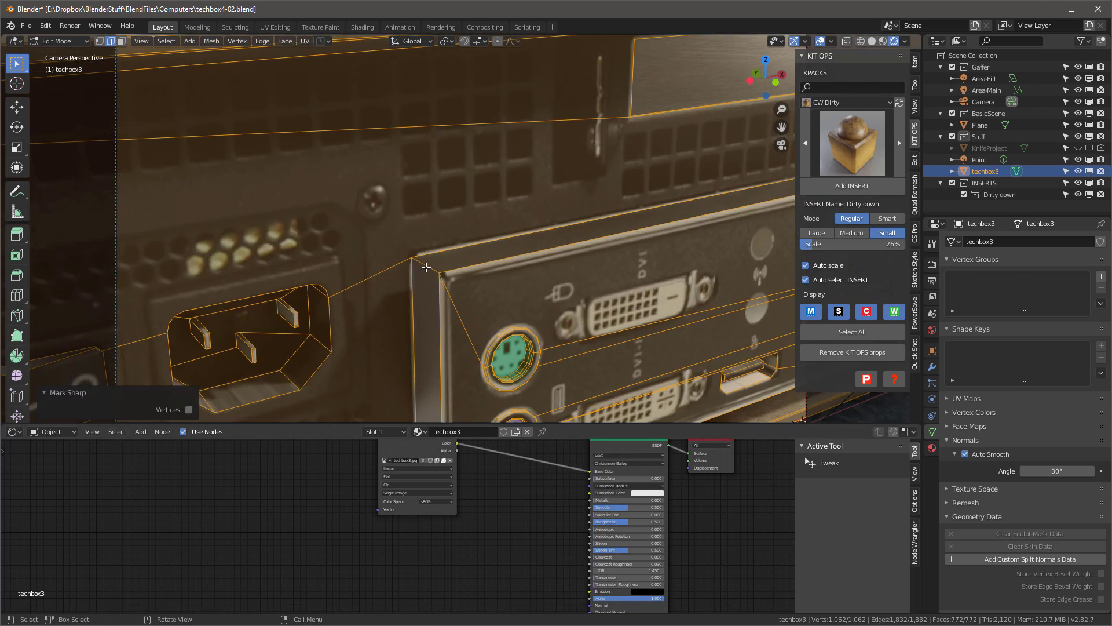
left_click(427, 260)
scroll(429, 258, "down", 4)
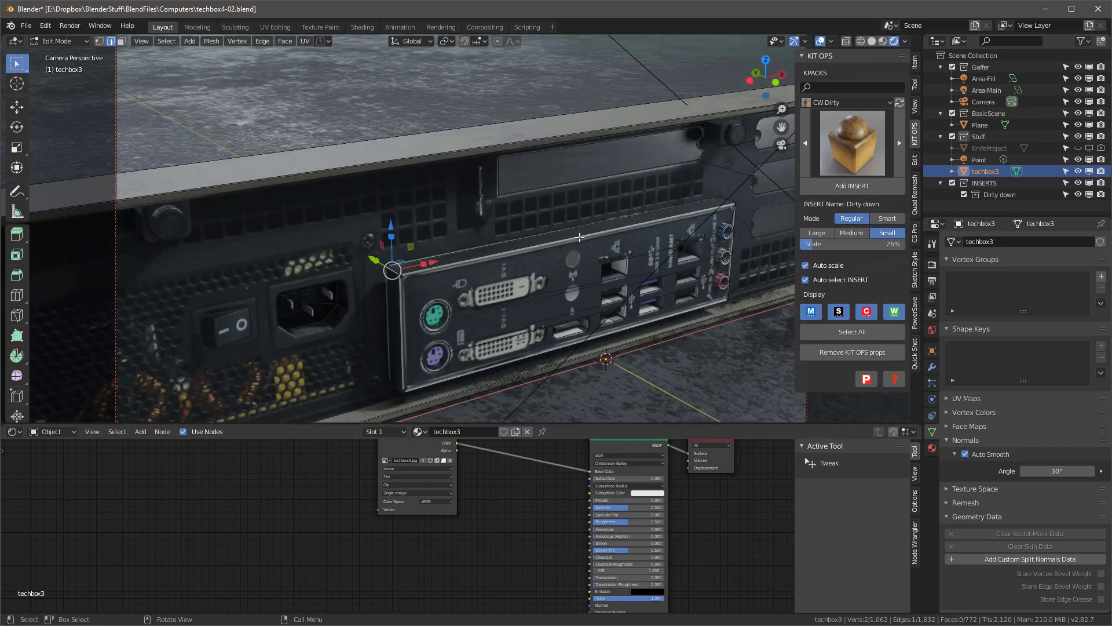
key("3")
left_click(580, 237)
scroll(579, 237, "up", 2)
left_click(319, 286, "alt")
scroll(331, 278, "down", 2)
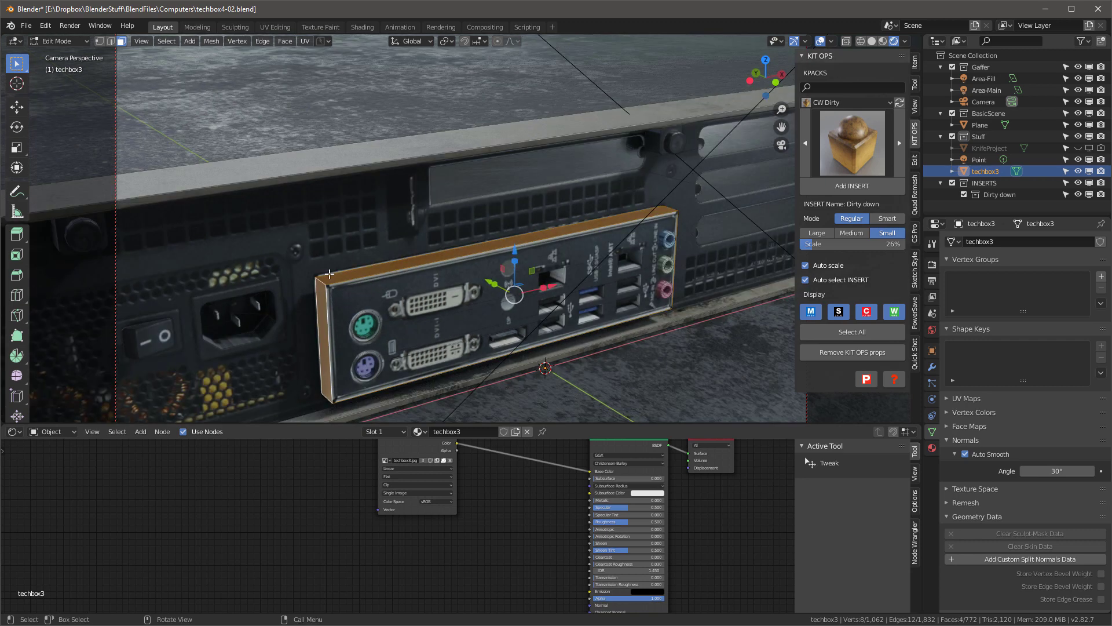
Bevel the edges of the I/O plate's side faces about 0.0058 m wide with 4 segments and hardened normals
scroll(345, 268, "up", 2)
scroll(368, 255, "down", 1)
scroll(368, 261, "up", 3)
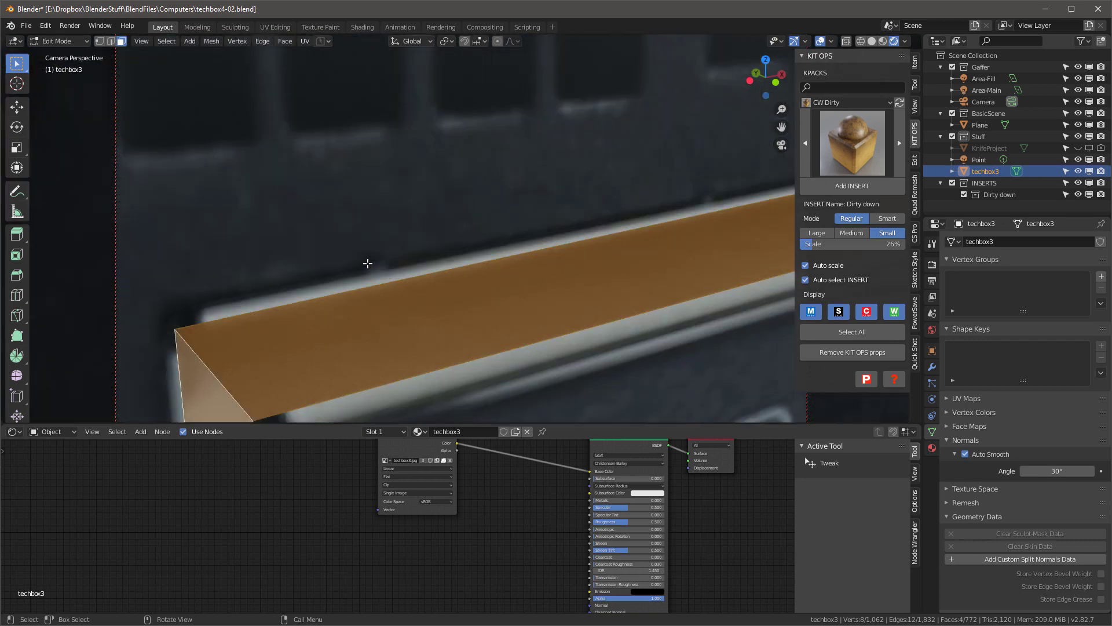
scroll(365, 269, "down", 3)
scroll(358, 281, "up", 2)
scroll(437, 196, "up", 2)
scroll(422, 182, "down", 2)
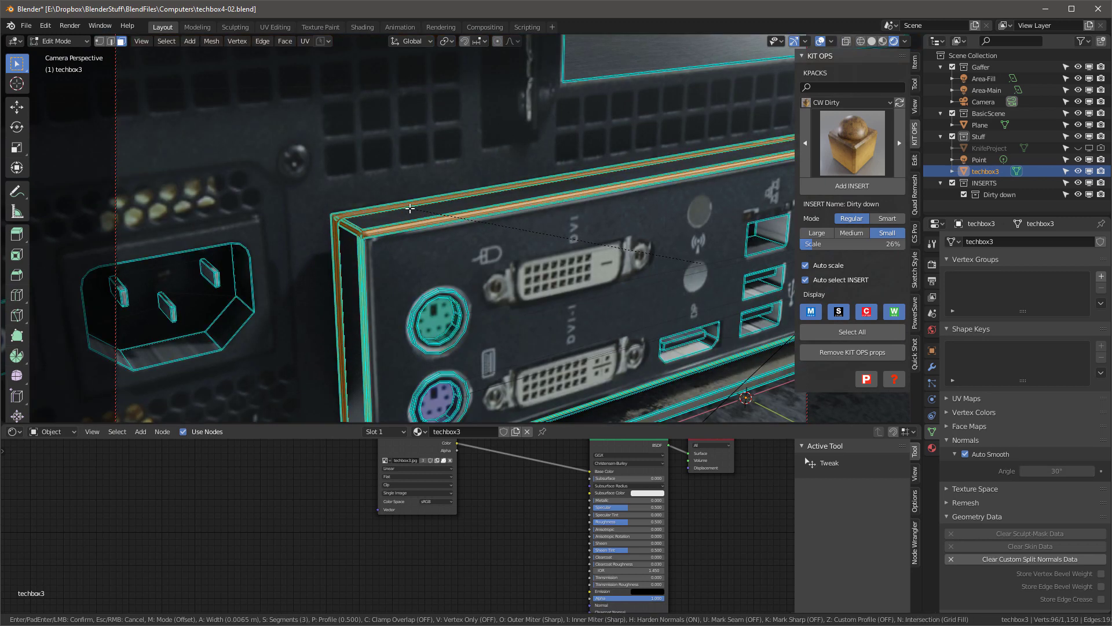
scroll(410, 208, "up", 1)
key("h")
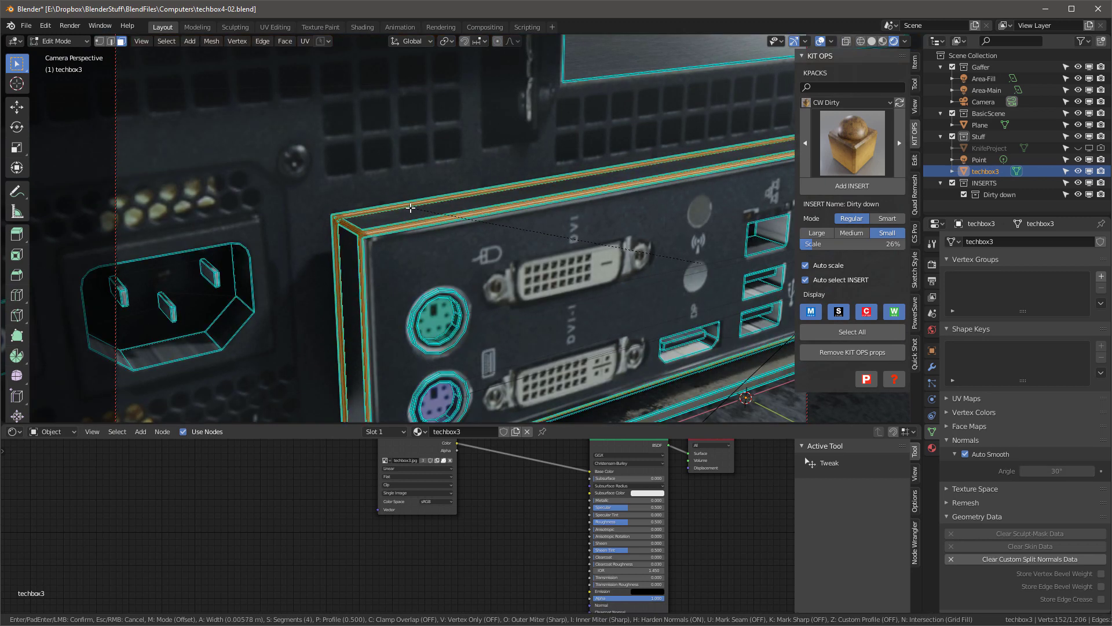
left_click(335, 217)
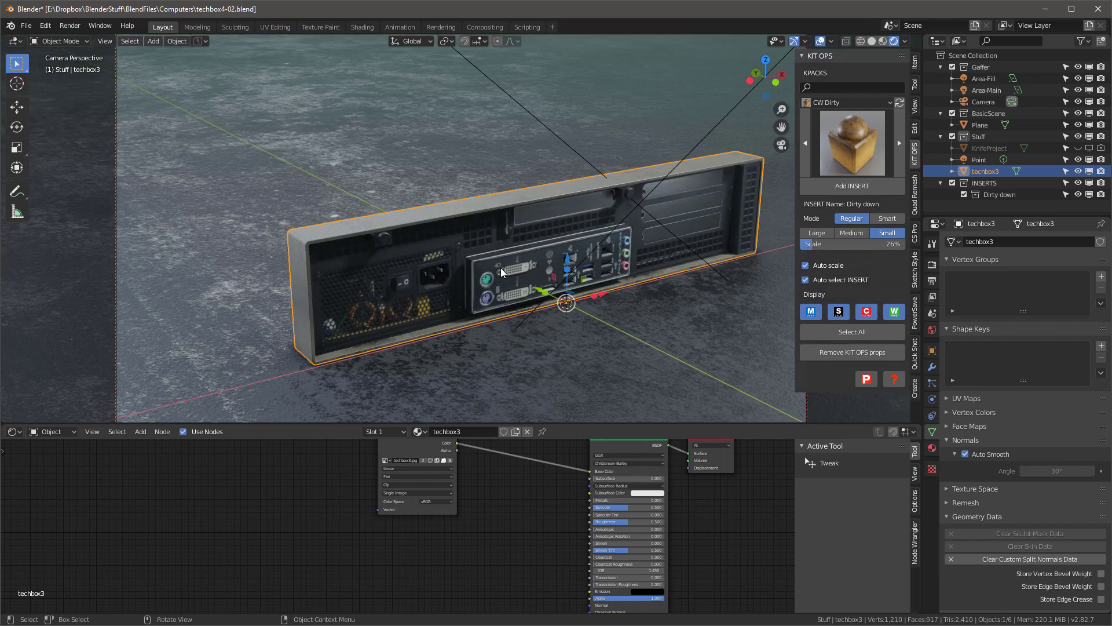
Save techbox4-02.blend and render a still of the box from a closer camera view
scroll(500, 267, "up", 3)
middle_click_drag(501, 268, 523, 298)
scroll(517, 234, "down", 4)
scroll(479, 303, "up", 2)
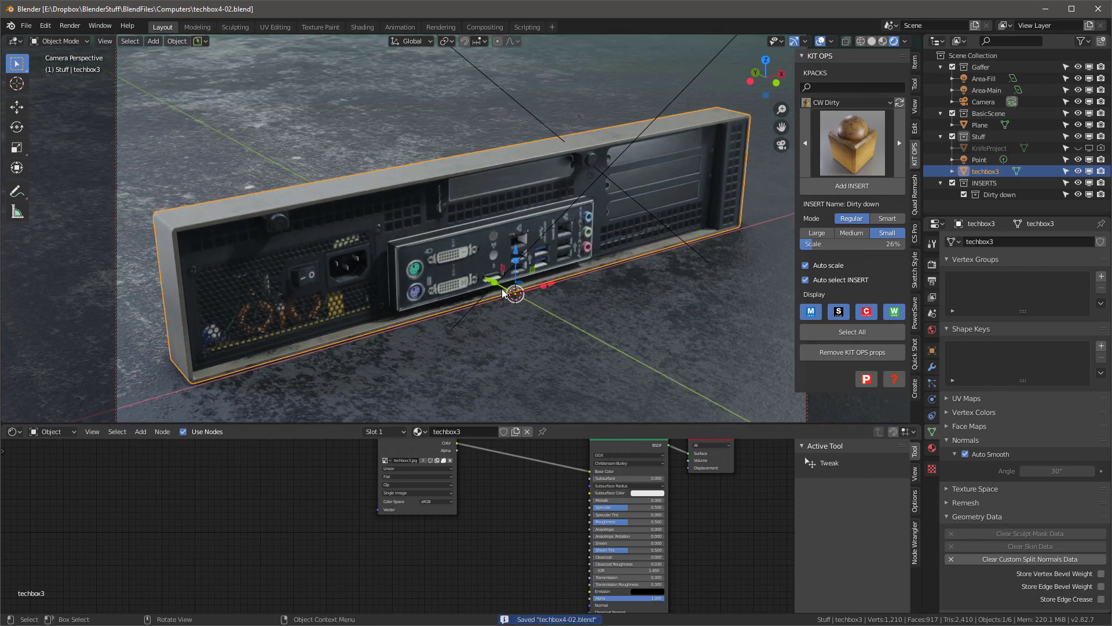
key("F12")
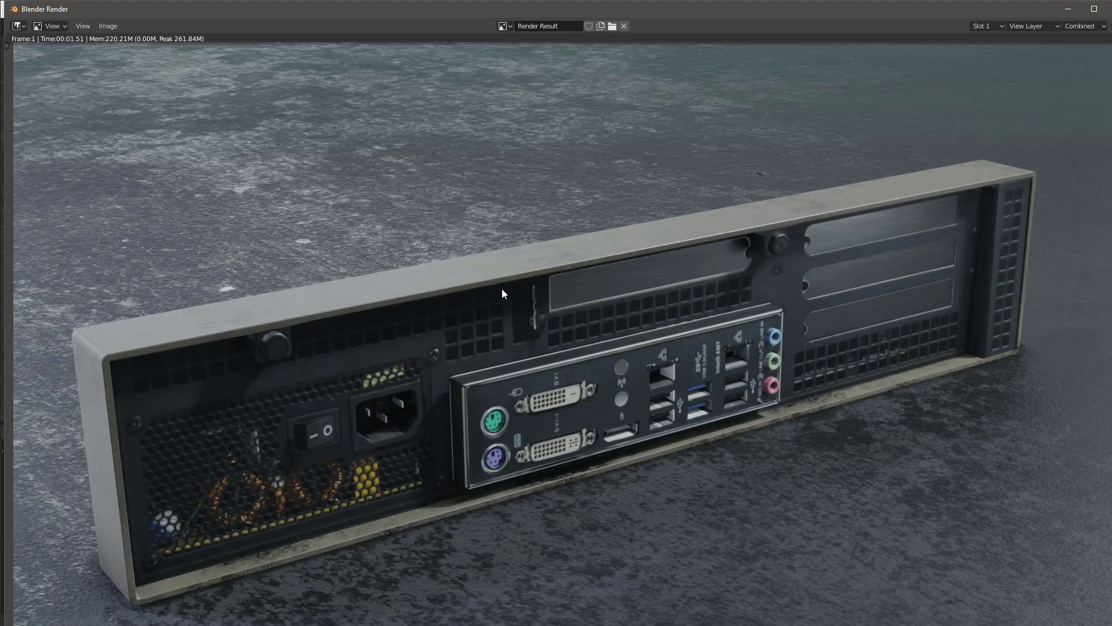
key("Escape")
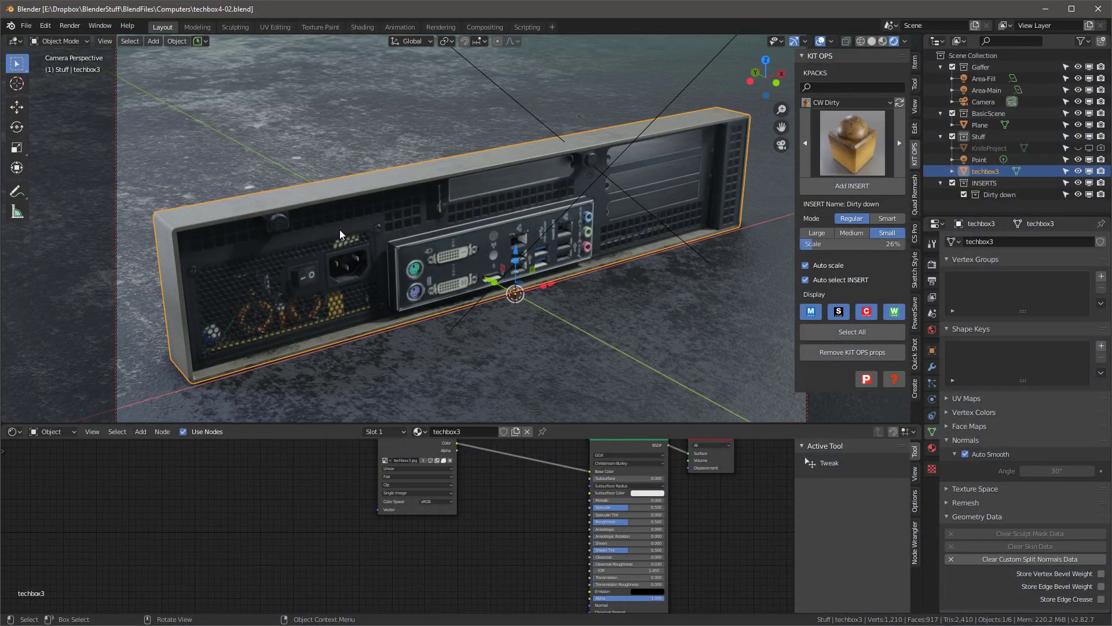
Add an Array modifier to techbox3
middle_click_drag(701, 324, 406, 326)
scroll(689, 272, "down", 2)
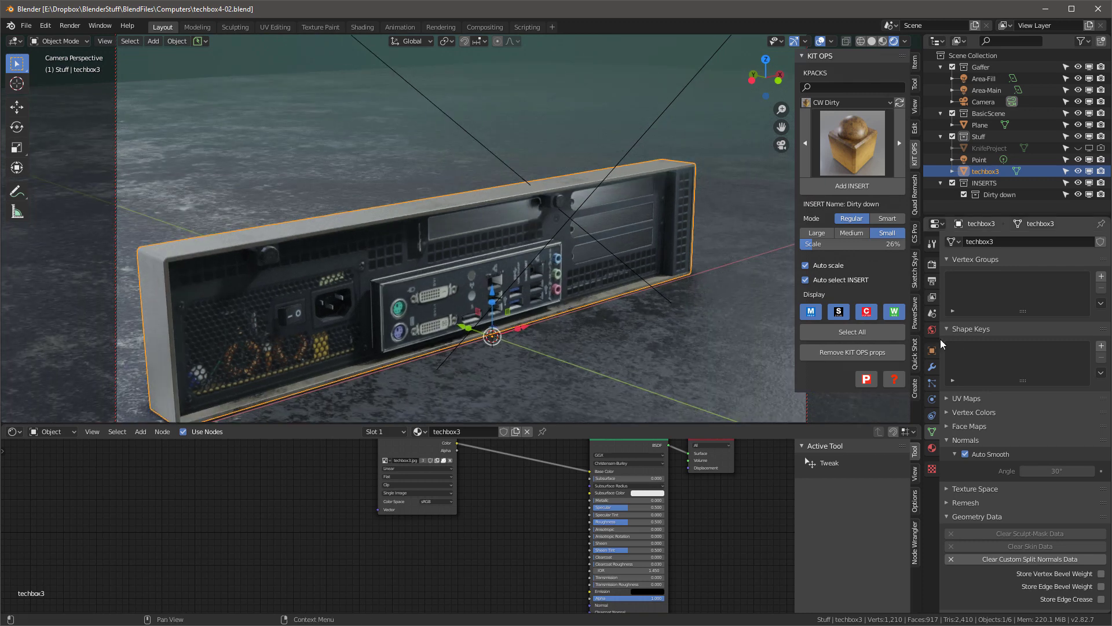
left_click(931, 367)
left_click(1025, 242)
left_click(895, 269)
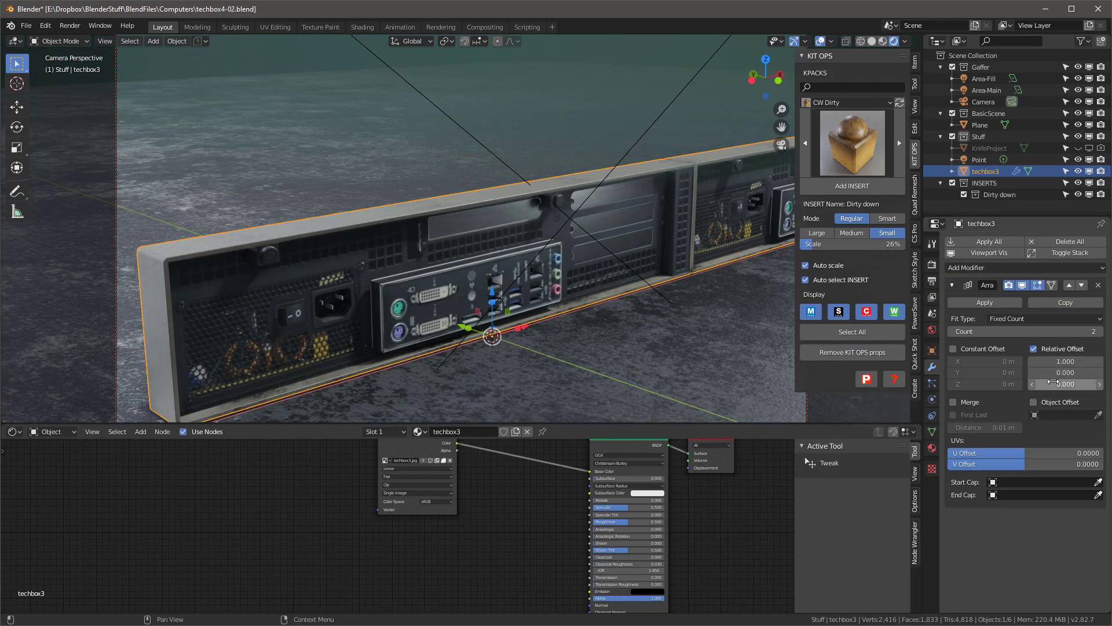
Stack three boxes vertically by setting the array's relative offset to X 0 and Z 1.02 with a count of 3
left_click_drag(1053, 382, 1078, 382)
type("0")
key("Return")
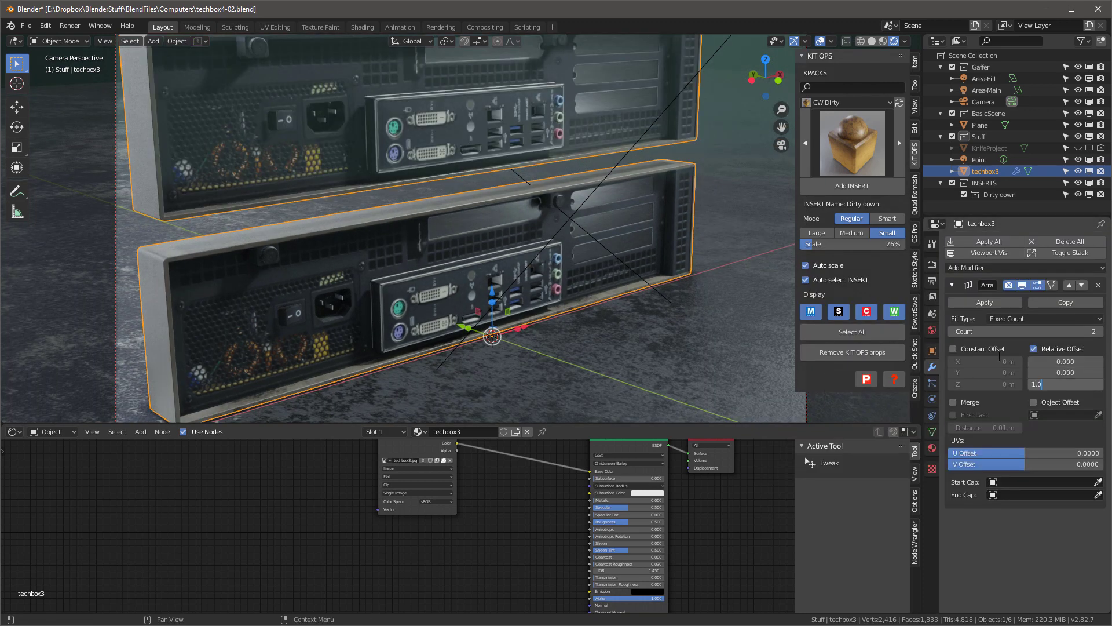
type("2")
key("Return")
left_click(1099, 332)
scroll(608, 341, "down", 1)
middle_click_drag(608, 342, 556, 293)
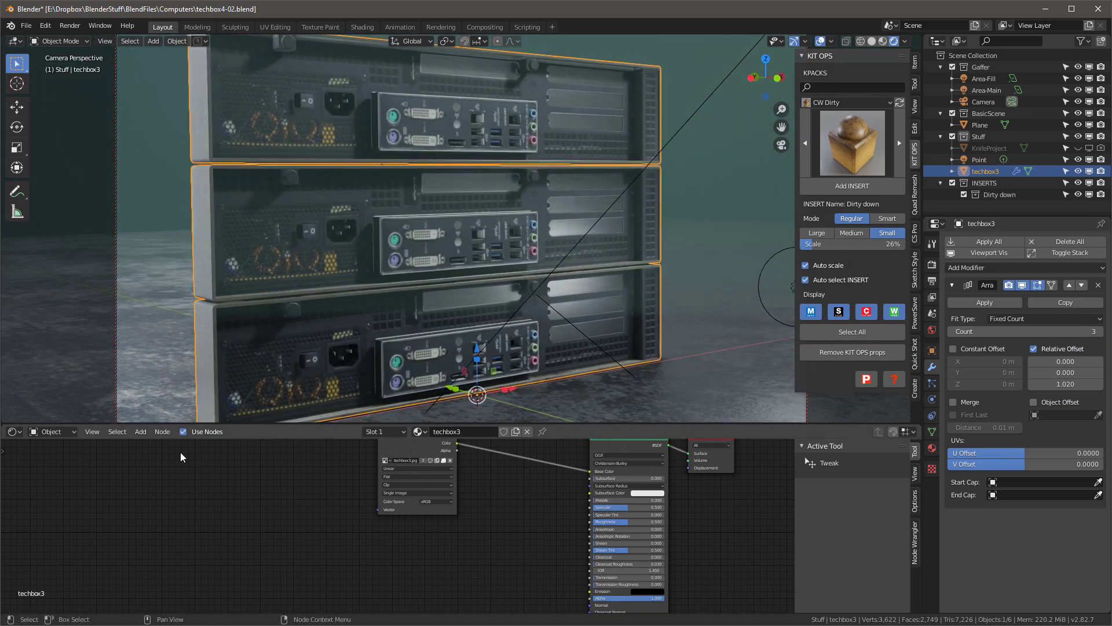
Show the World shader nodes, then mute and unmute the Principled Volume node to compare the scene without fog
left_click(52, 431)
left_click(49, 444)
key("m")
left_click(588, 504)
left_click_drag(587, 487, 612, 487)
mouse_move(533, 226)
middle_mouse_down()
mouse_move(542, 200)
mouse_move(531, 212)
middle_mouse_up()
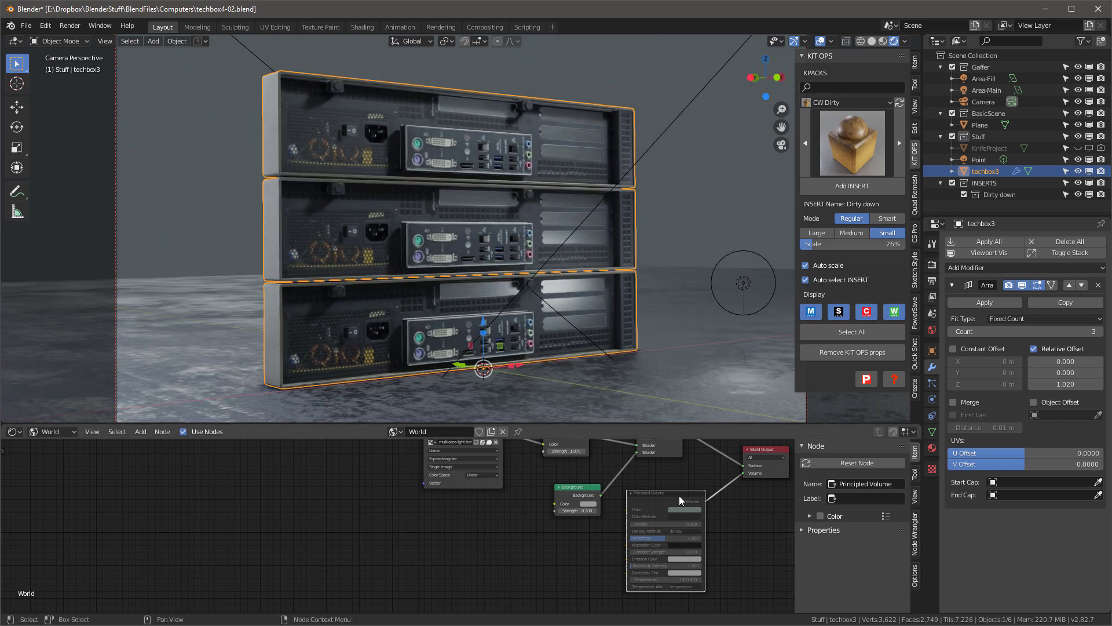
key("m")
Set the Eevee volumetrics start to 23.3 m and the Principled Volume density to 0.2
left_click(932, 264)
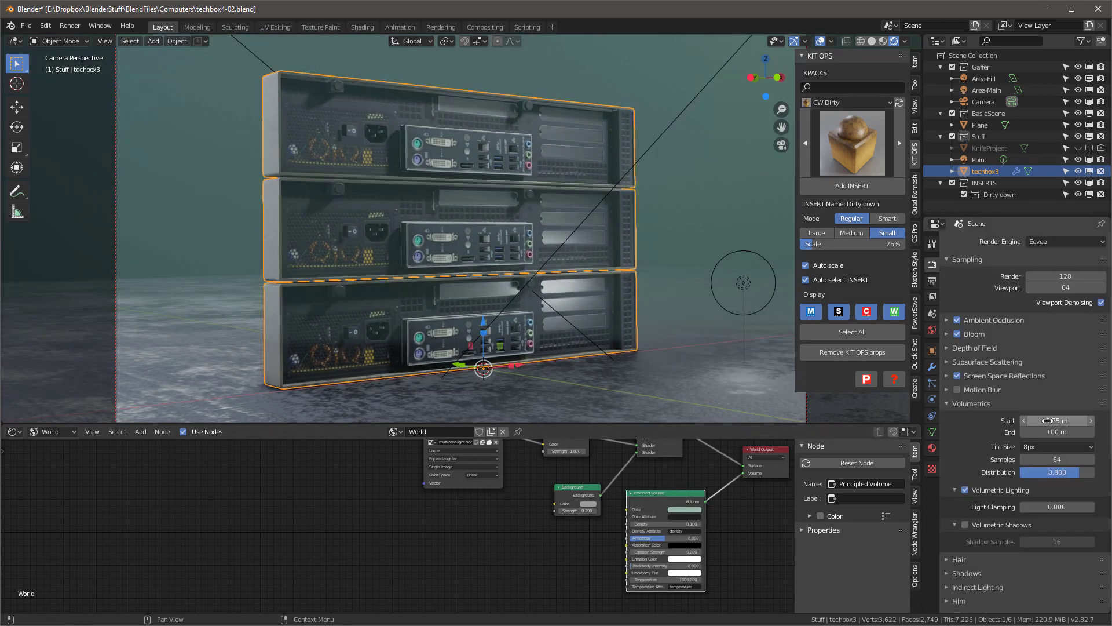
scroll(711, 539, "up", 4)
double_click(661, 519)
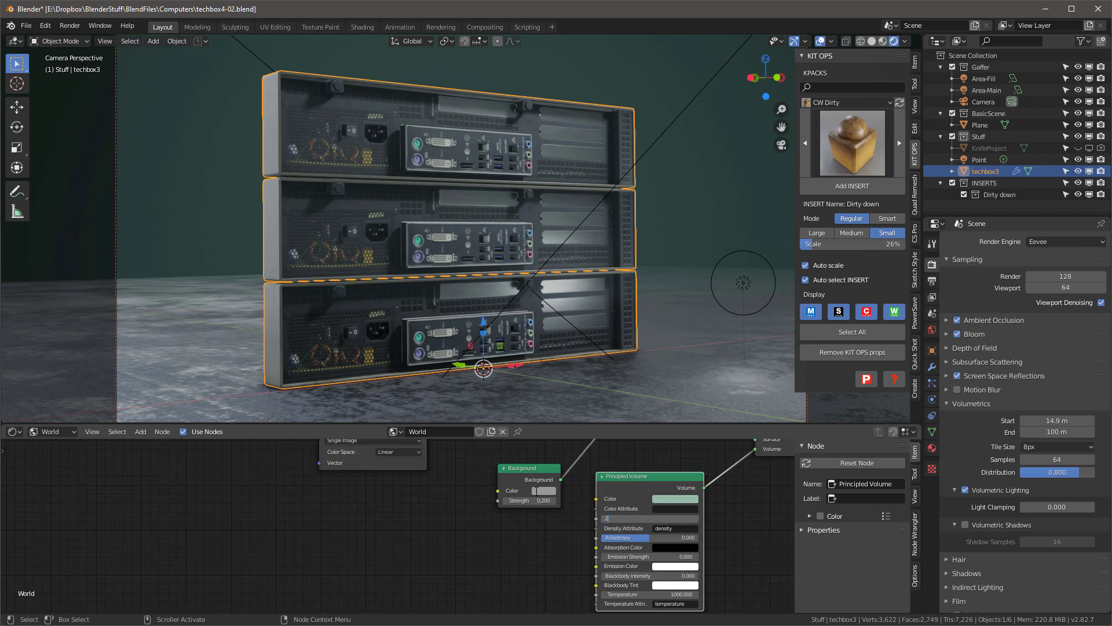
type("0.2")
key("Return")
double_click(660, 519)
type("1")
key("Return")
mouse_move(1056, 420)
left_mouse_down()
mouse_move(1089, 421)
mouse_move(1045, 420)
mouse_move(1055, 421)
left_mouse_up()
double_click(660, 519)
type("0.2")
key("Return")
Hide the viewport overlays and frame the stacked boxes closely from above
middle_click_drag(414, 276, 440, 276)
left_click(820, 41)
middle_click_drag(591, 258, 659, 297)
scroll(628, 255, "up", 4)
Split the node editor area, turn the new area into a Dope Sheet and resize the editors around it
left_click_drag(414, 423, 348, 544)
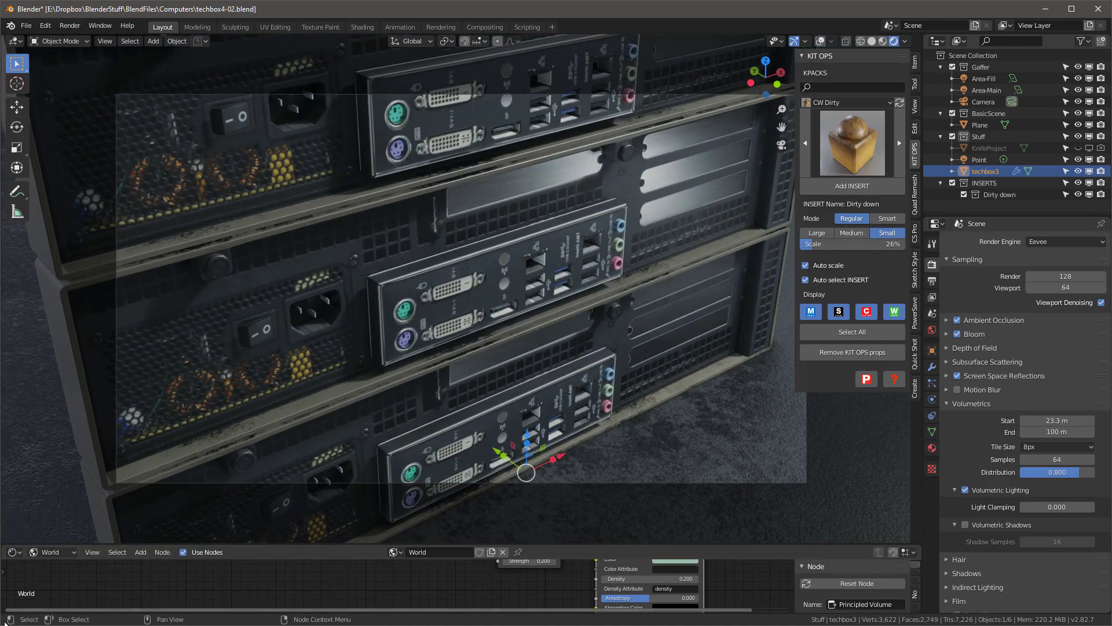
left_click_drag(4, 545, 17, 581)
left_click_drag(142, 544, 156, 451)
left_click_drag(196, 581, 242, 539)
middle_click_drag(437, 278, 419, 247)
left_click(17, 460)
left_click(160, 500)
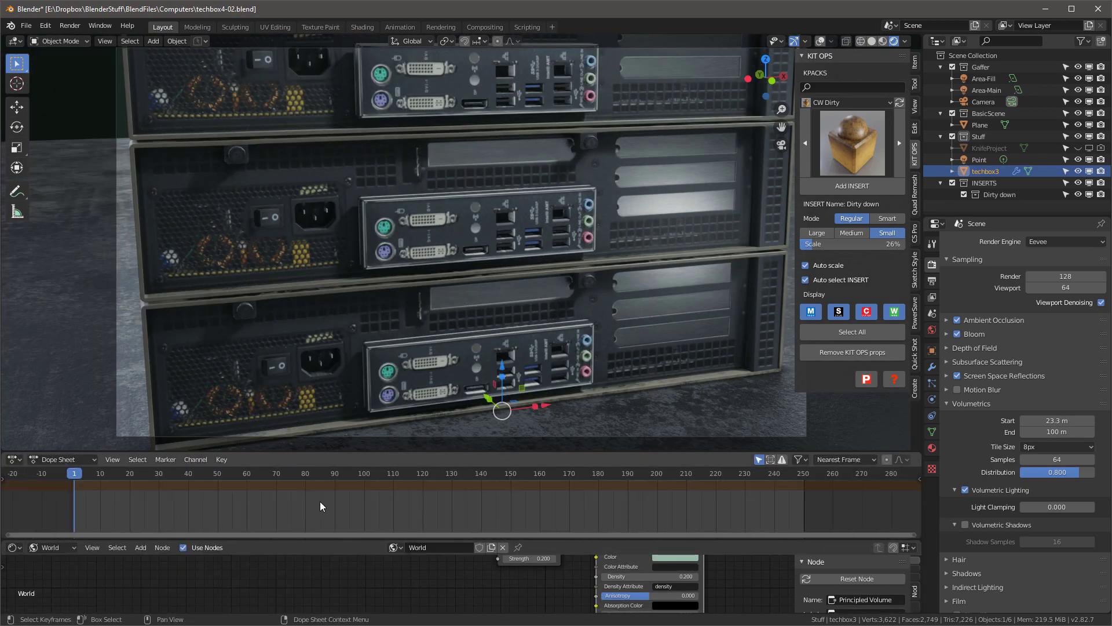
left_click_drag(424, 544, 424, 431)
scroll(441, 182, "down", 2)
Frame a close angled view of the stacked boxes and add it as a camera shot with Quick Shot
left_click(915, 353)
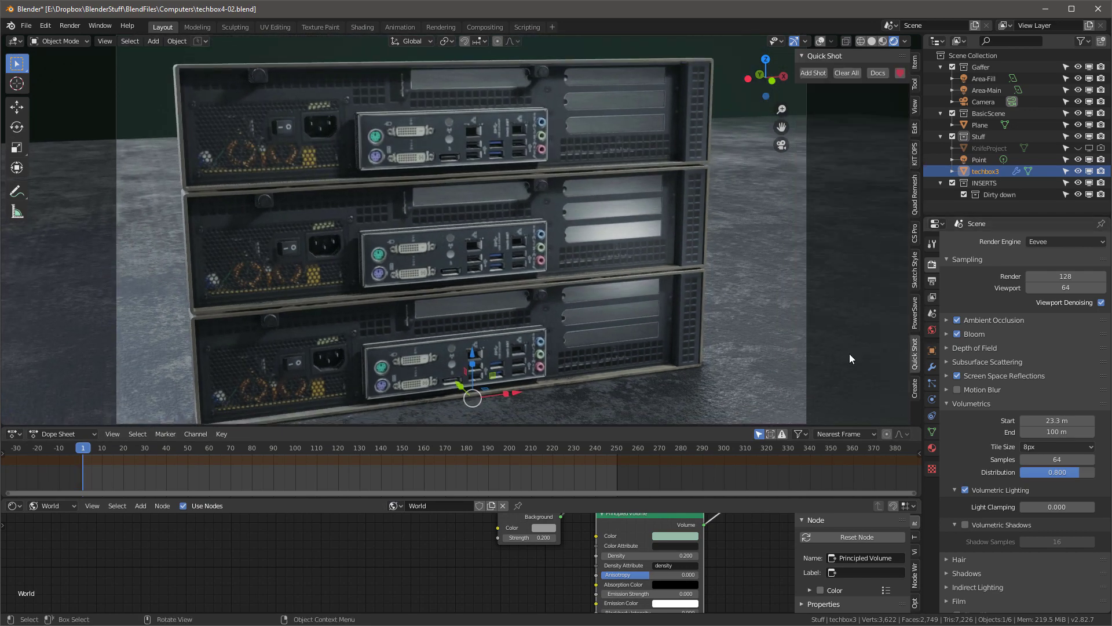
mouse_move(596, 301)
middle_mouse_down()
mouse_move(610, 269)
mouse_move(567, 231)
mouse_move(637, 244)
middle_mouse_up()
scroll(568, 232, "up", 3)
left_click(814, 74)
Enable depth of field on the Shot 1 camera with a 3.1 m focus distance and an F-stop of 3.8
left_click(973, 207)
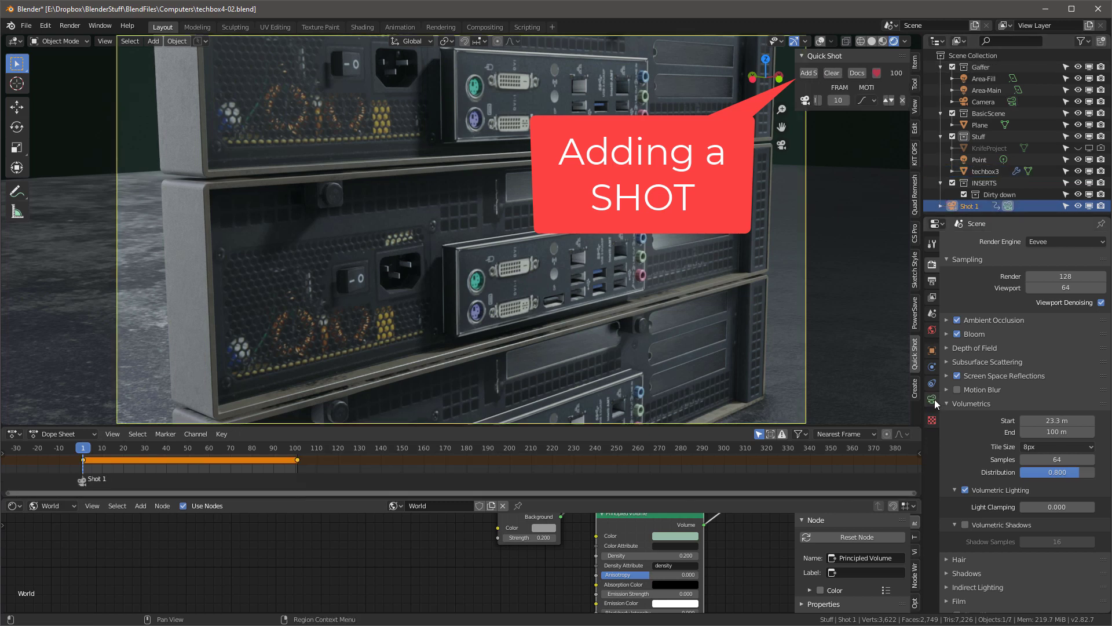
left_click(934, 399)
left_click(957, 387)
left_click(947, 387)
left_click_drag(1055, 452, 1020, 418)
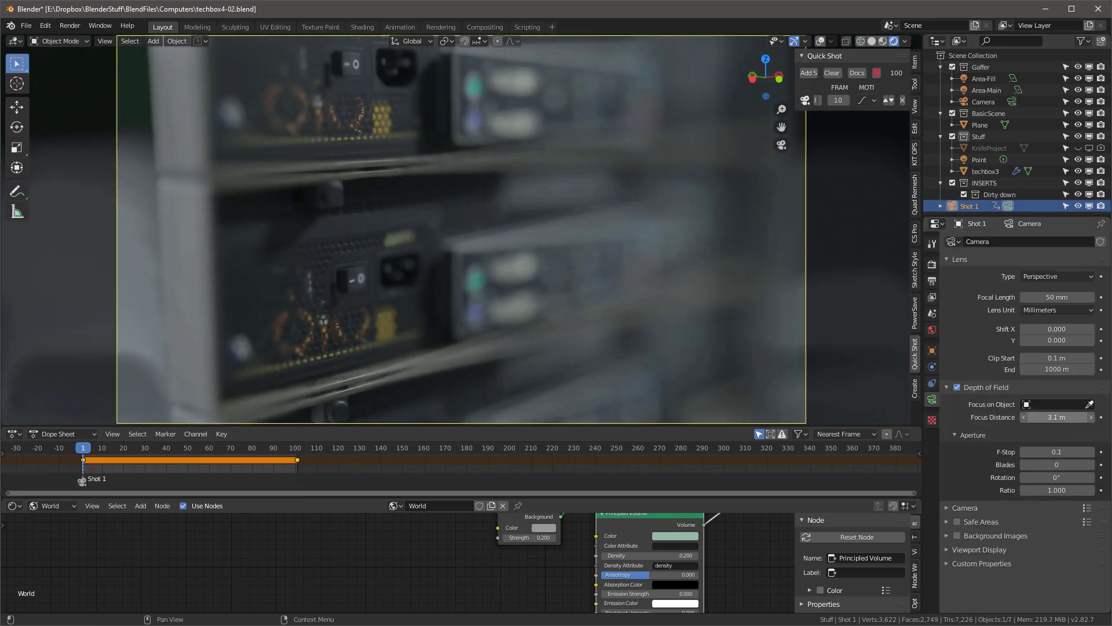
left_click_drag(1054, 452, 1079, 452)
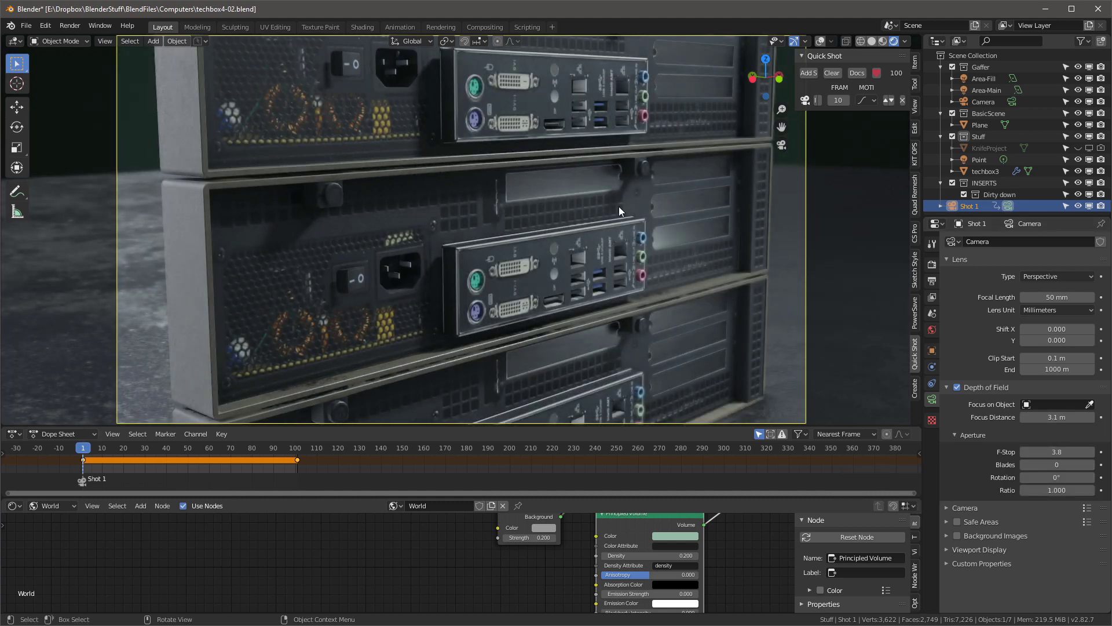
Widen the Quick Shot panel and keyframe the Shot 1 camera's start view of the stacked boxes at frame 1
left_click_drag(796, 81, 687, 81)
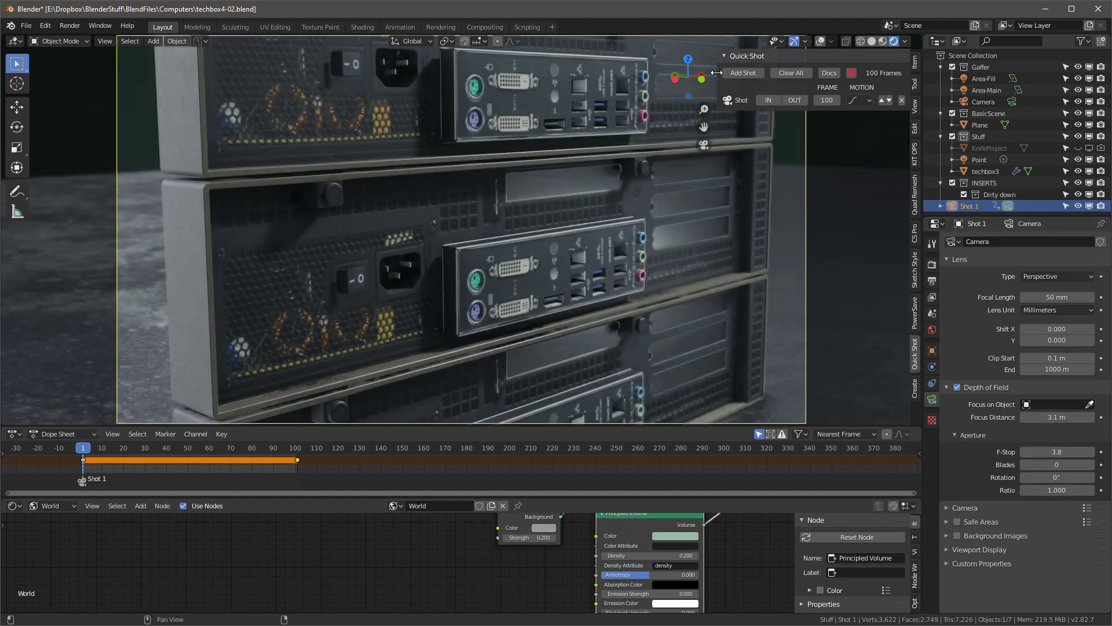
left_click(492, 137)
middle_click_drag(610, 197, 512, 188, "shift")
scroll(501, 192, "down", 1)
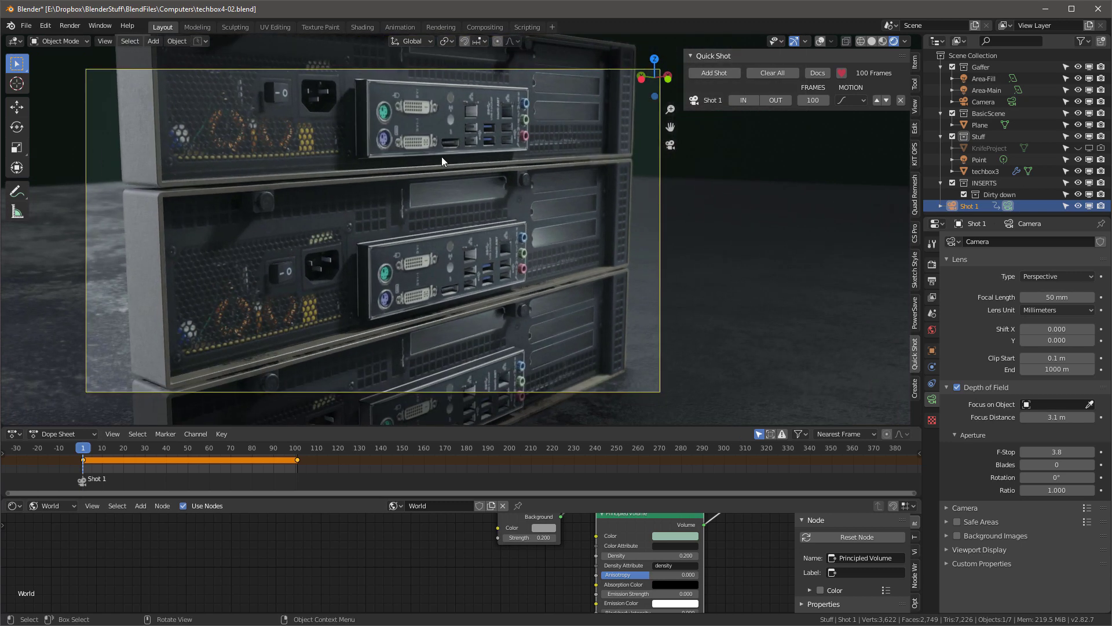
key("i")
left_click(395, 253)
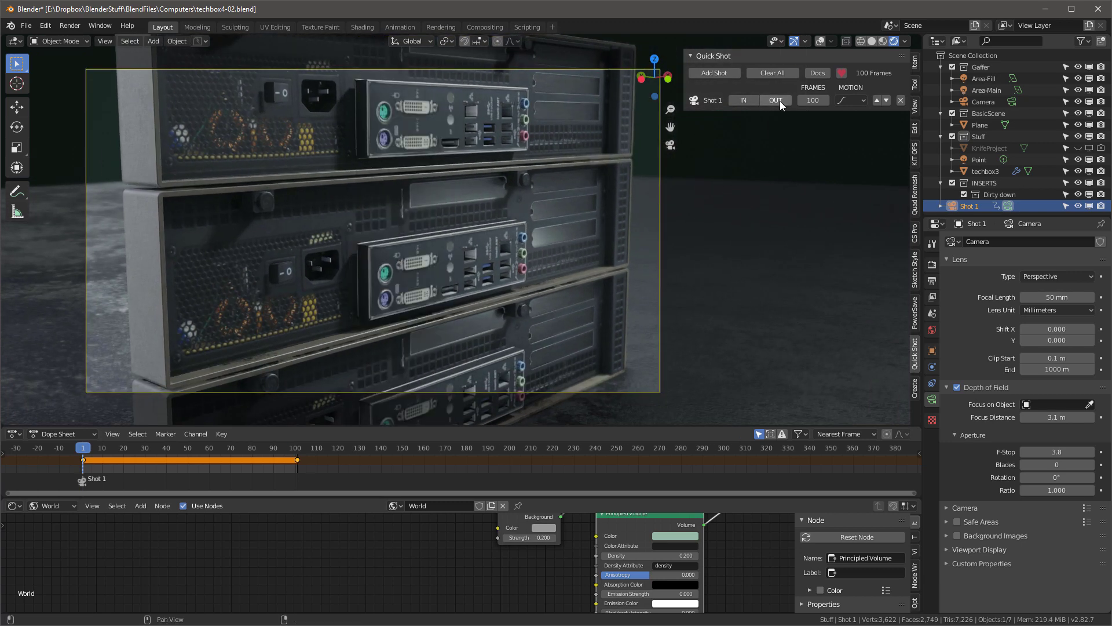
Frame a closer view of the port panel and expansion slots and keyframe it as Shot 1's end view at frame 101
middle_click_drag(569, 199, 380, 137)
scroll(481, 205, "up", 4)
key("i")
left_click(492, 173)
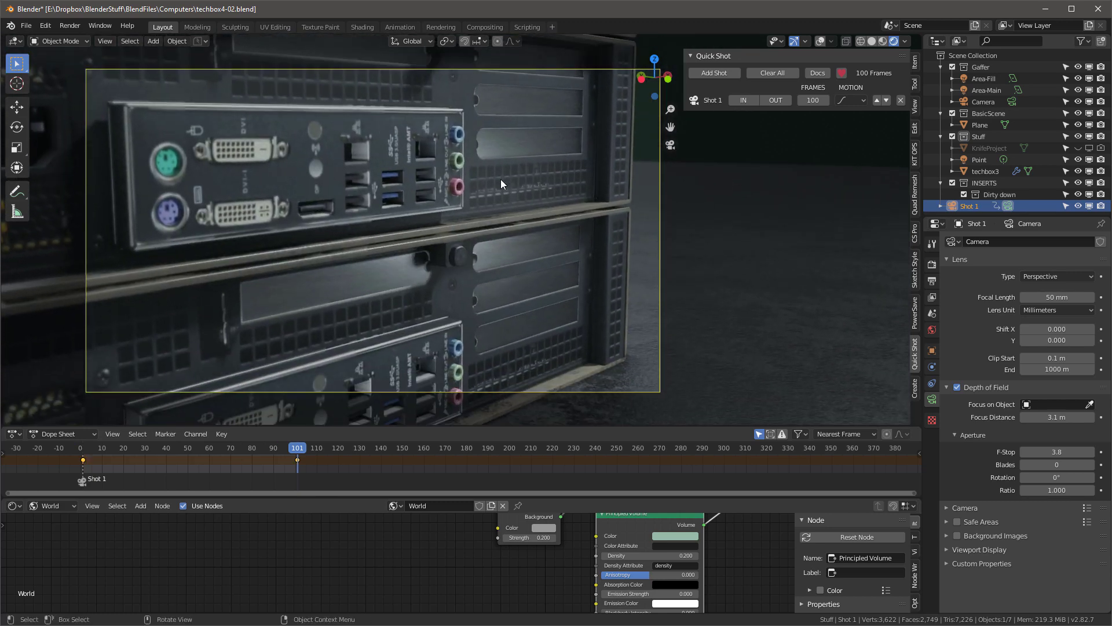
Set Shot 1's motion to linear interpolation and play back the camera move
key("space")
key("space")
left_click(851, 102)
left_click(855, 125)
key("space")
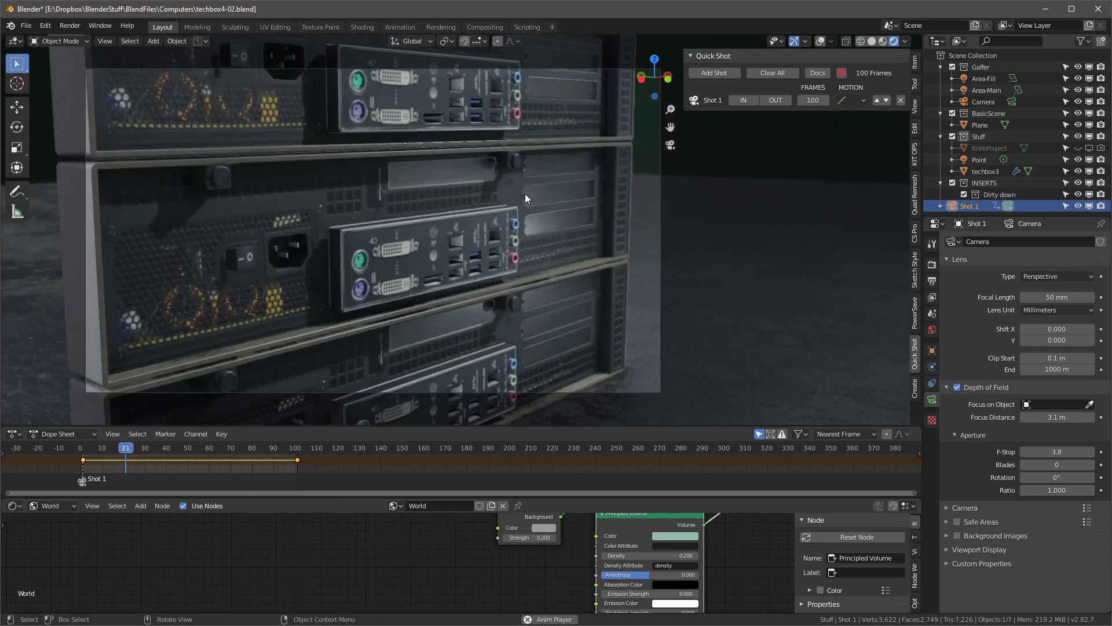
Add Shot 2 with Quick Shot and frame its start as a close, tilted view of the expansion slots beside the ports
left_click(714, 73)
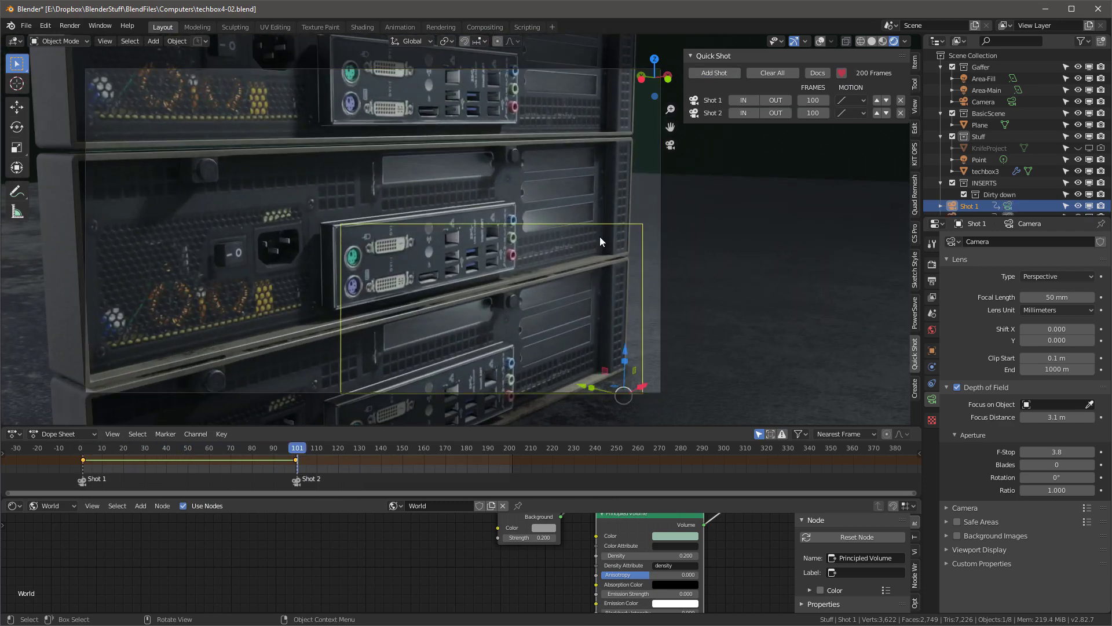
left_click(749, 113)
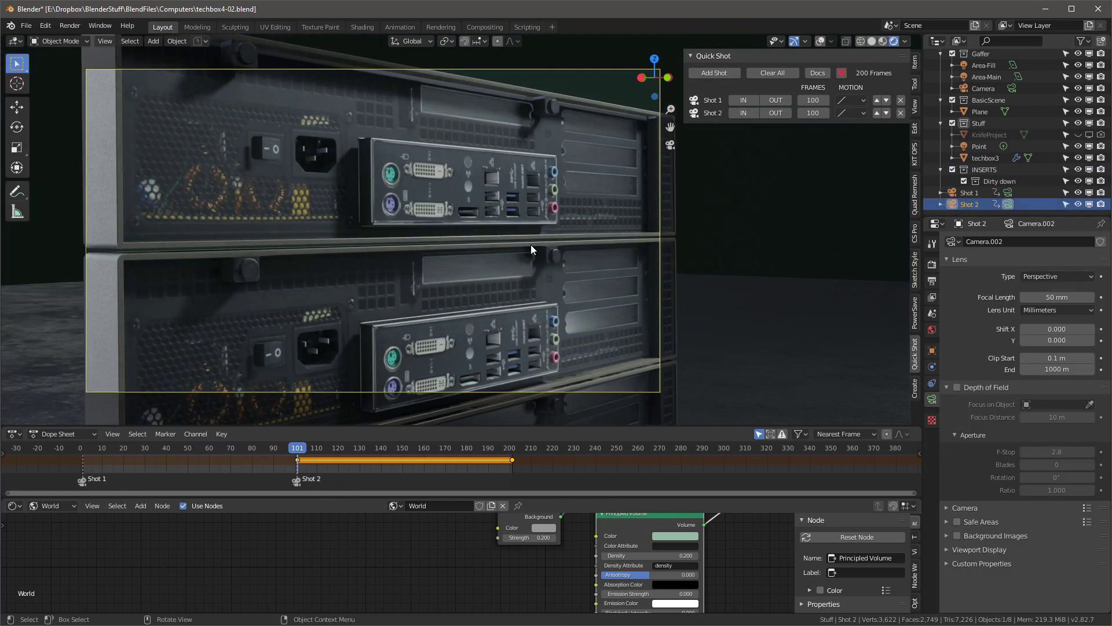
left_click(531, 245)
middle_click_drag(526, 241, 296, 258)
scroll(405, 238, "up", 3)
Enable depth of field on the Shot 2 camera with a focus distance of 2.1 m
left_click(968, 204)
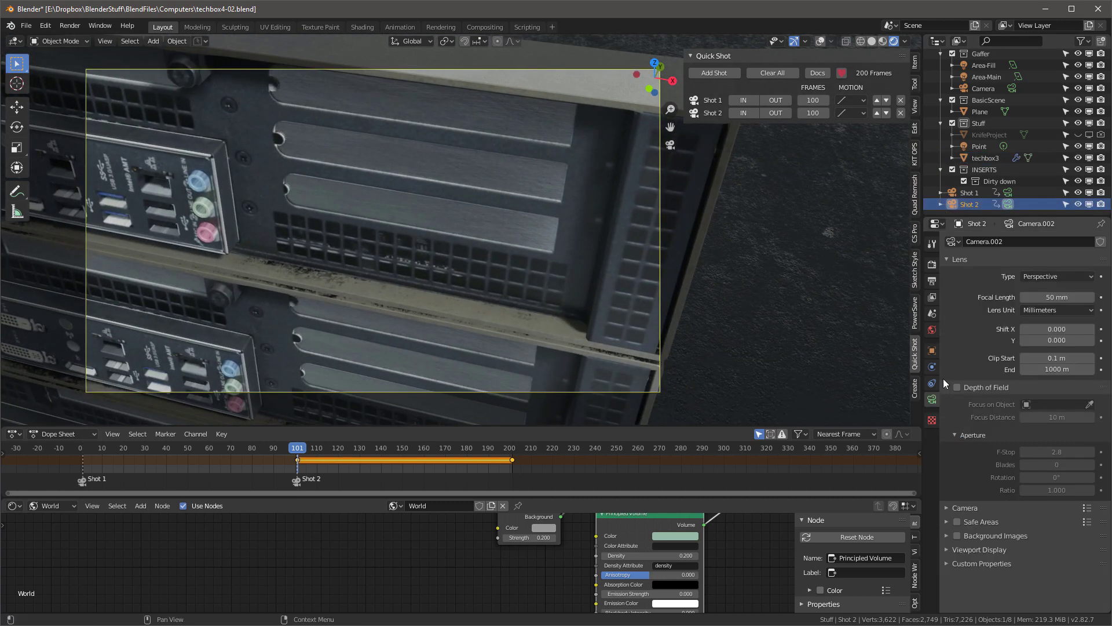
left_click(957, 387)
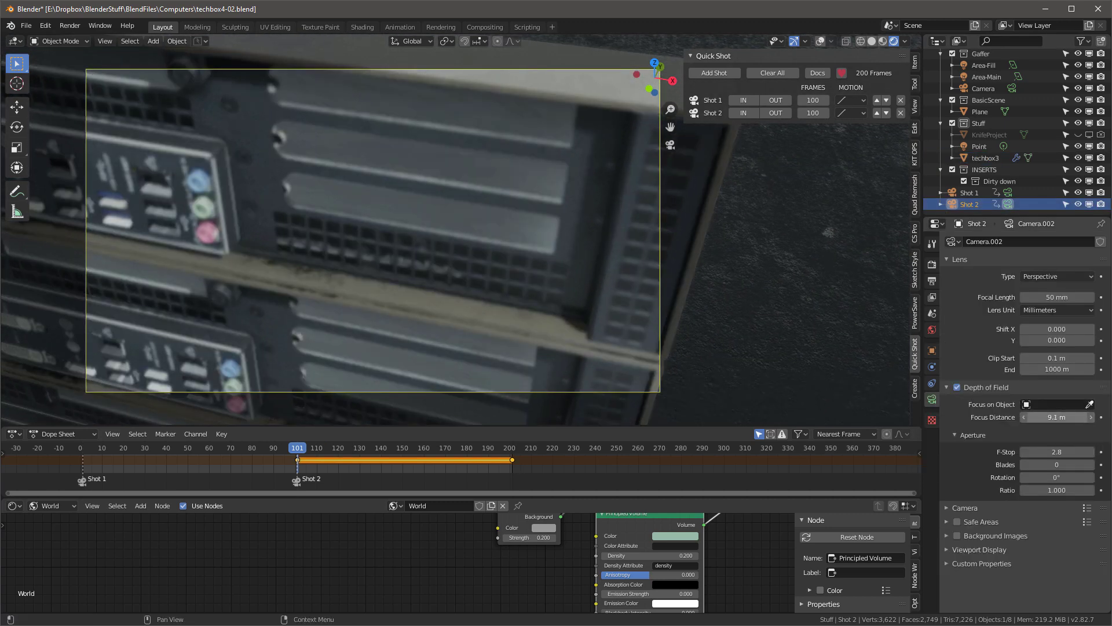
mouse_move(1058, 417)
left_mouse_down()
mouse_move(1045, 417)
mouse_move(1064, 417)
left_mouse_up()
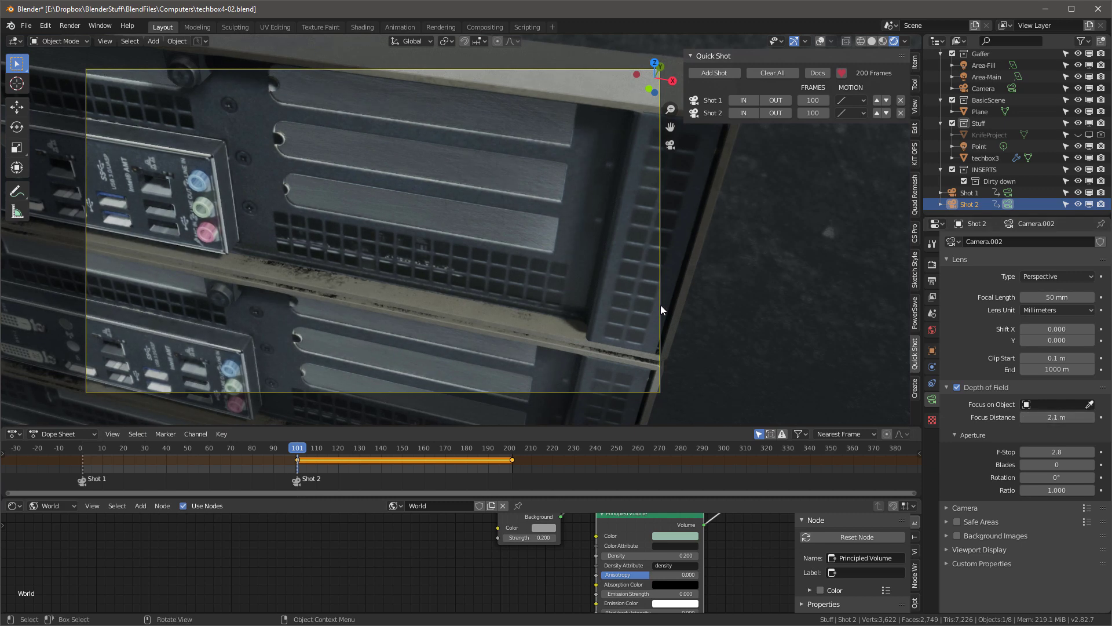
Keyframe Shot 2's start view at frame 101 and a low, level end view of the lower box's slots at frame 201
key("i")
left_click(492, 194)
left_click(778, 114)
middle_click_drag(464, 191, 376, 197)
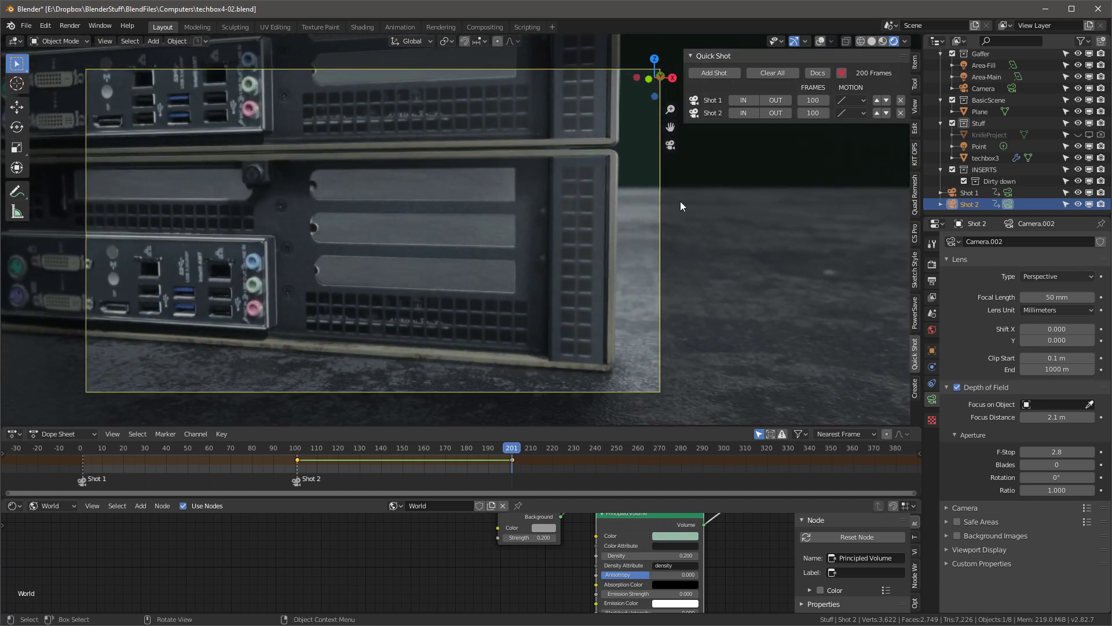
key("i")
left_click(484, 232)
key("space")
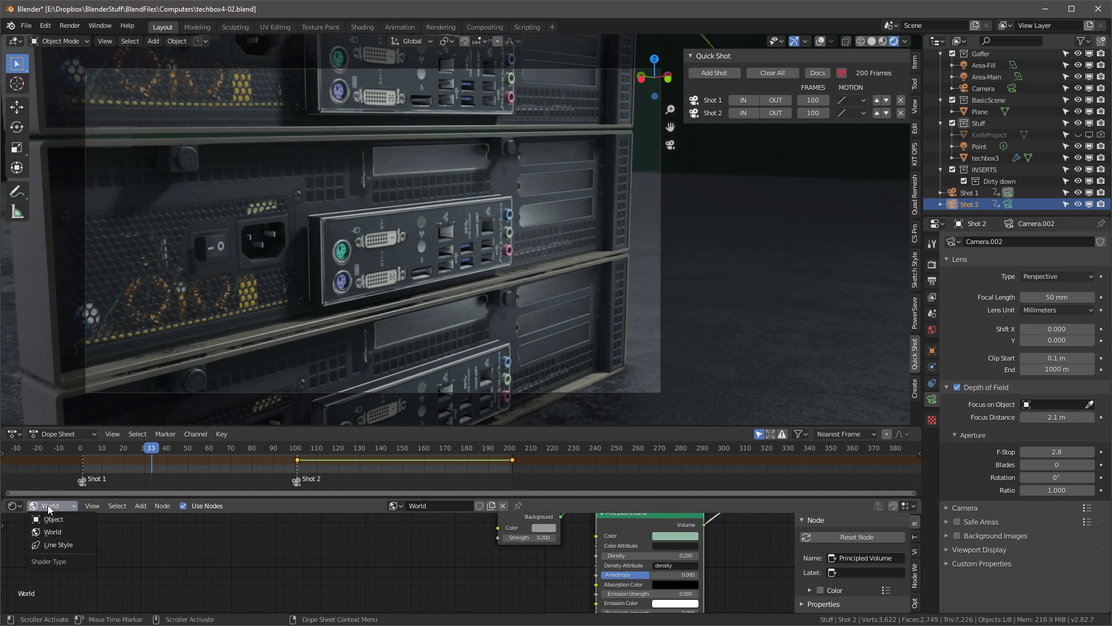
Switch the shader editor to object materials and open the techboxBezel material of the stacked boxes
left_click(53, 519)
left_click(115, 381)
scroll(440, 552, "down", 5)
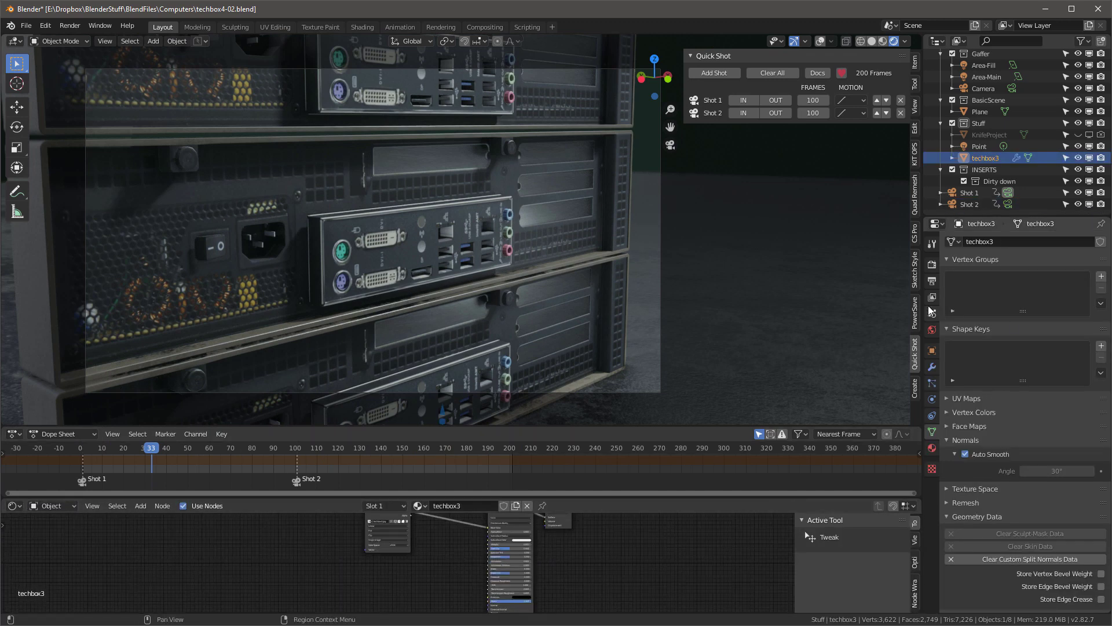
left_click(419, 506)
left_click(438, 466)
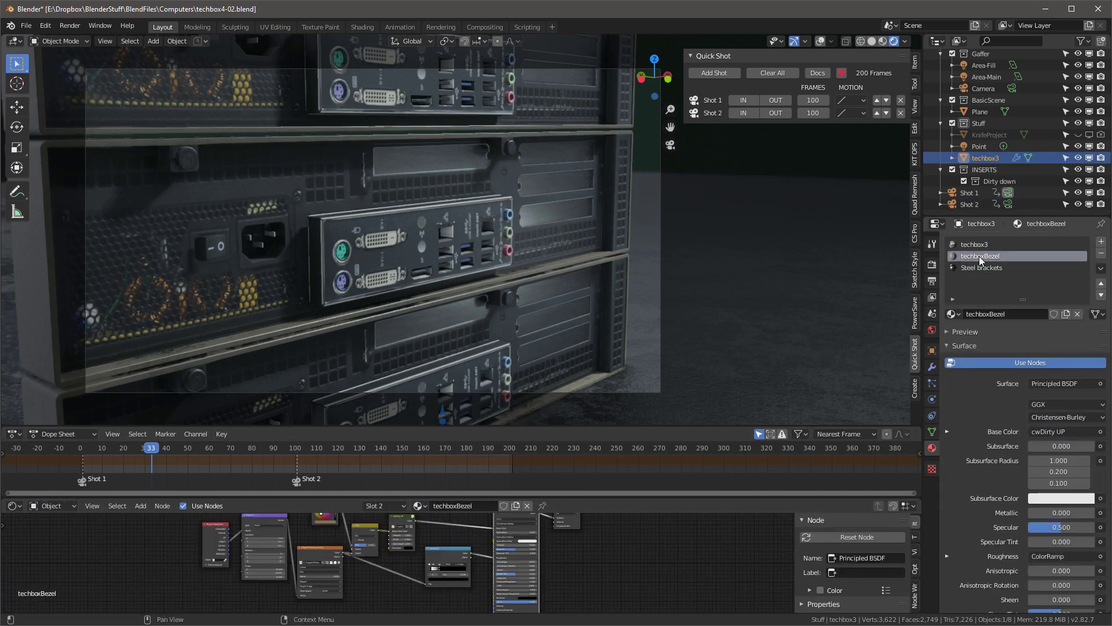
Set the Amount of the cwDirty UP node to 0.05 in the techboxBezel material
scroll(446, 568, "up", 4)
left_click(406, 586)
type("0.2")
key("Return")
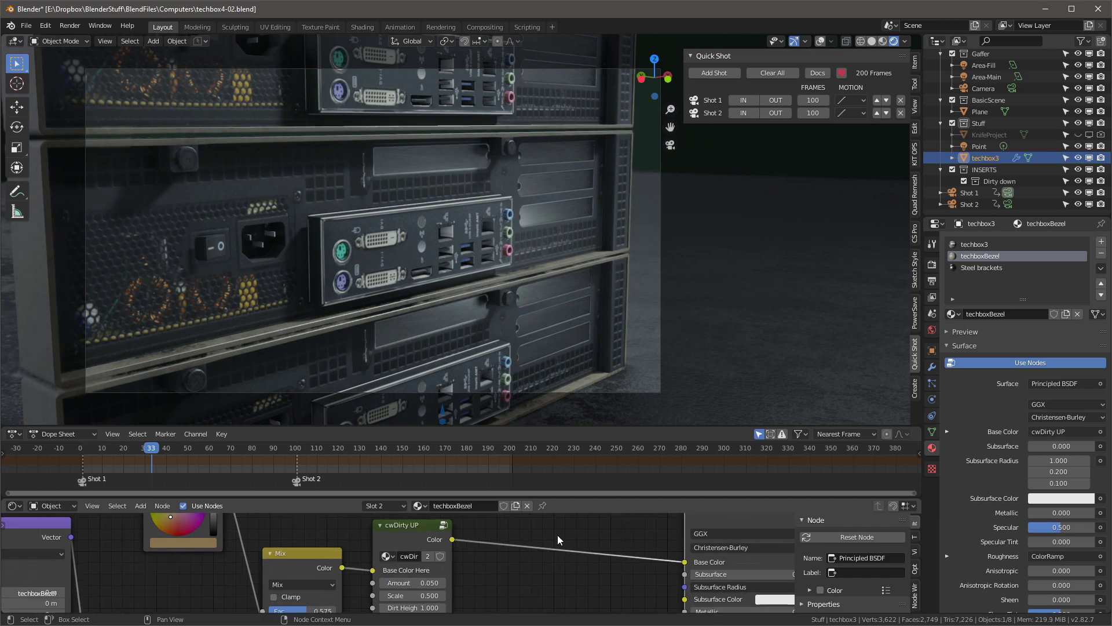
scroll(557, 535, "down", 5)
scroll(463, 537, "up", 10)
scroll(463, 537, "down", 9)
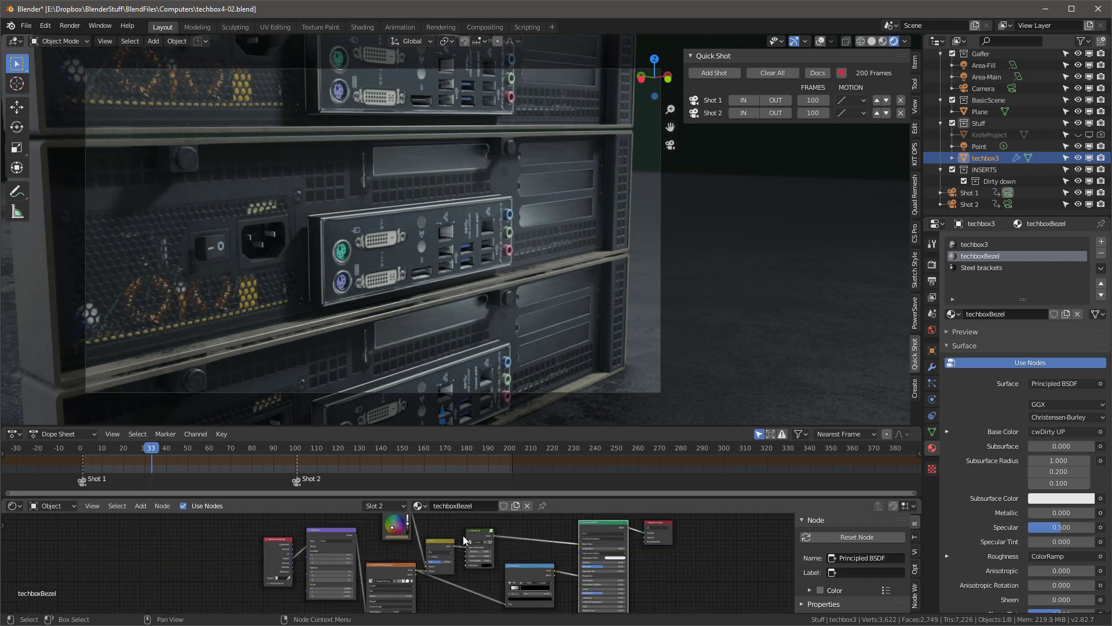
Shift the cwDirty UP node down and add a Mix color node above it, before the Principled BSDF
left_click_drag(474, 530, 476, 549)
scroll(457, 534, "up", 1)
middle_click_drag(457, 535, 407, 542)
key("shift+a")
mouse_move(398, 504)
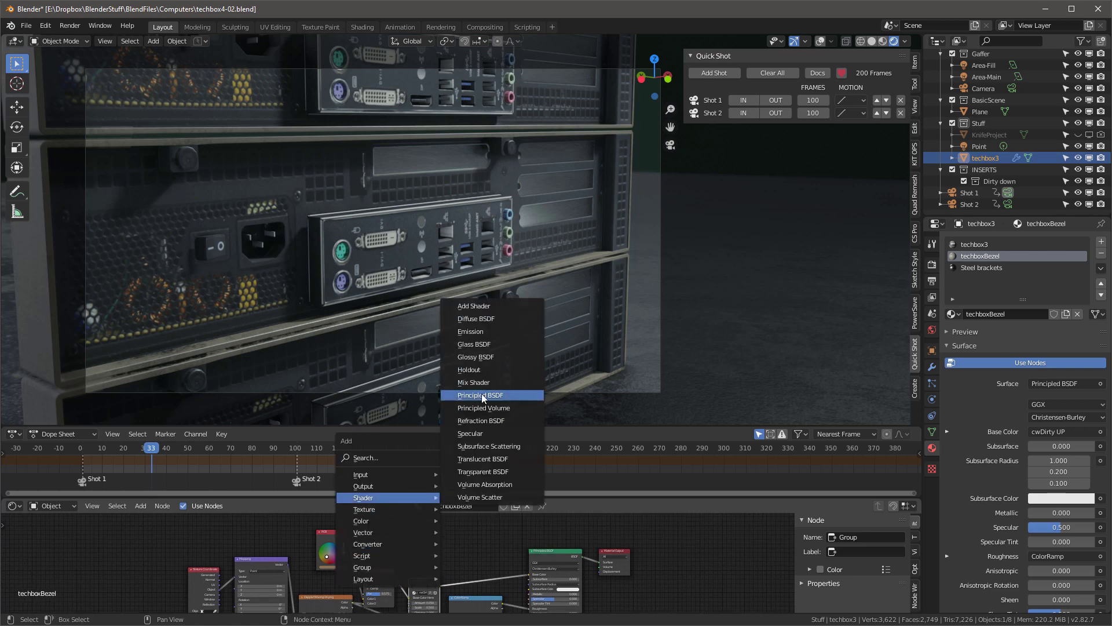
mouse_move(390, 543)
left_click(371, 458)
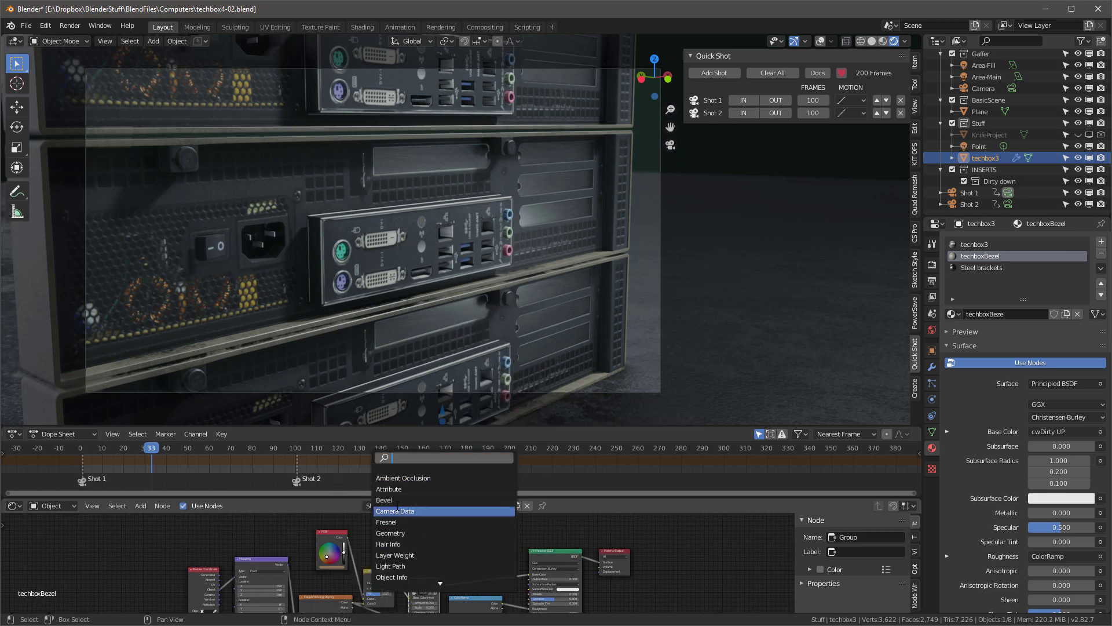
type("mix")
left_click(384, 489)
left_click(462, 573)
scroll(446, 582, "up", 4)
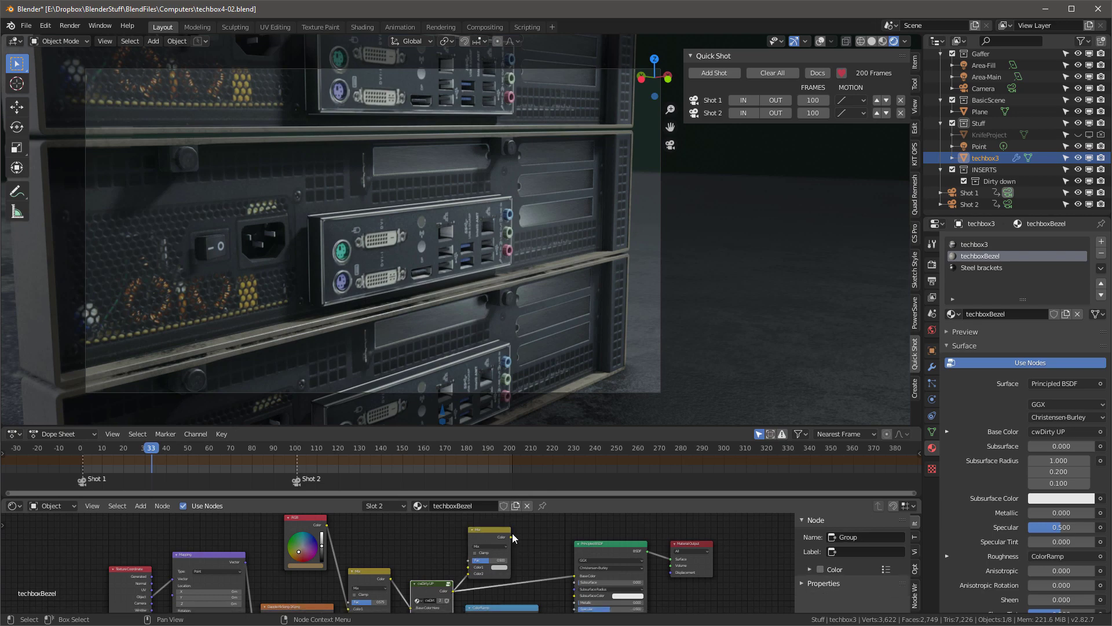
Feed the earlier Mix node's color into the new Mix node and connect its output to the Principled BSDF base color
left_click_drag(513, 537, 573, 576)
left_click_drag(471, 570, 469, 567)
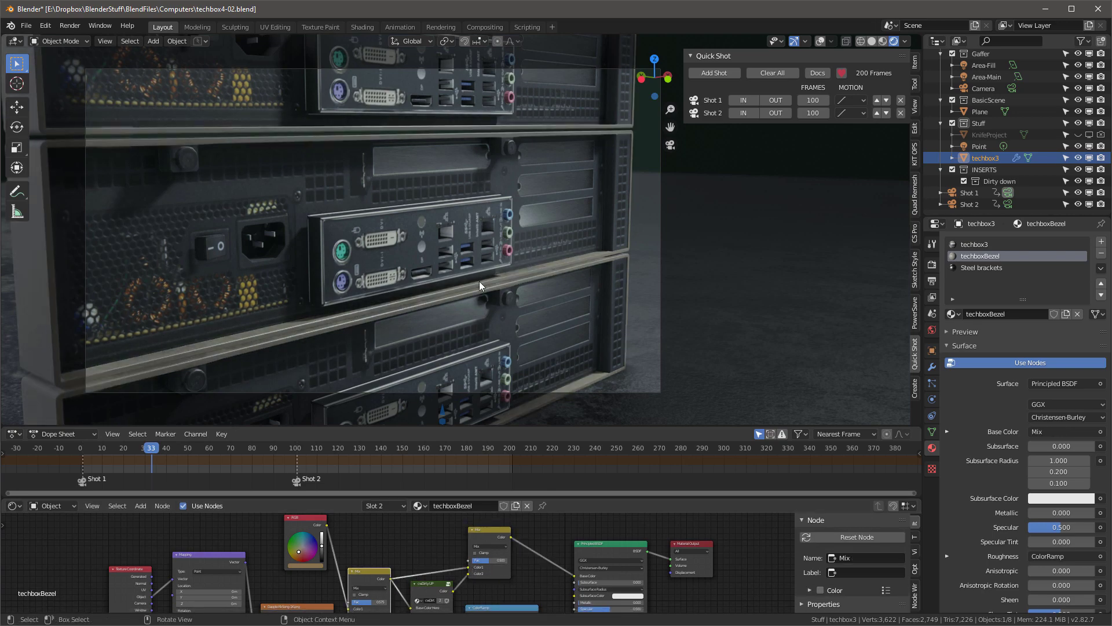
middle_click_drag(479, 281, 480, 309)
middle_click_drag(428, 607, 424, 553)
scroll(423, 556, "up", 3)
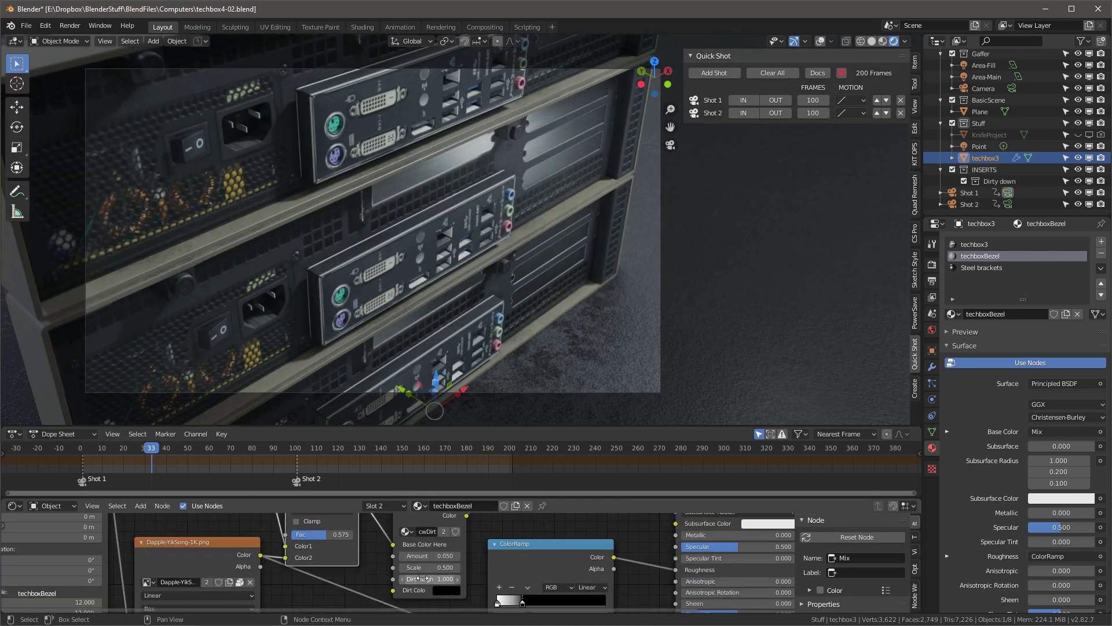
key("space")
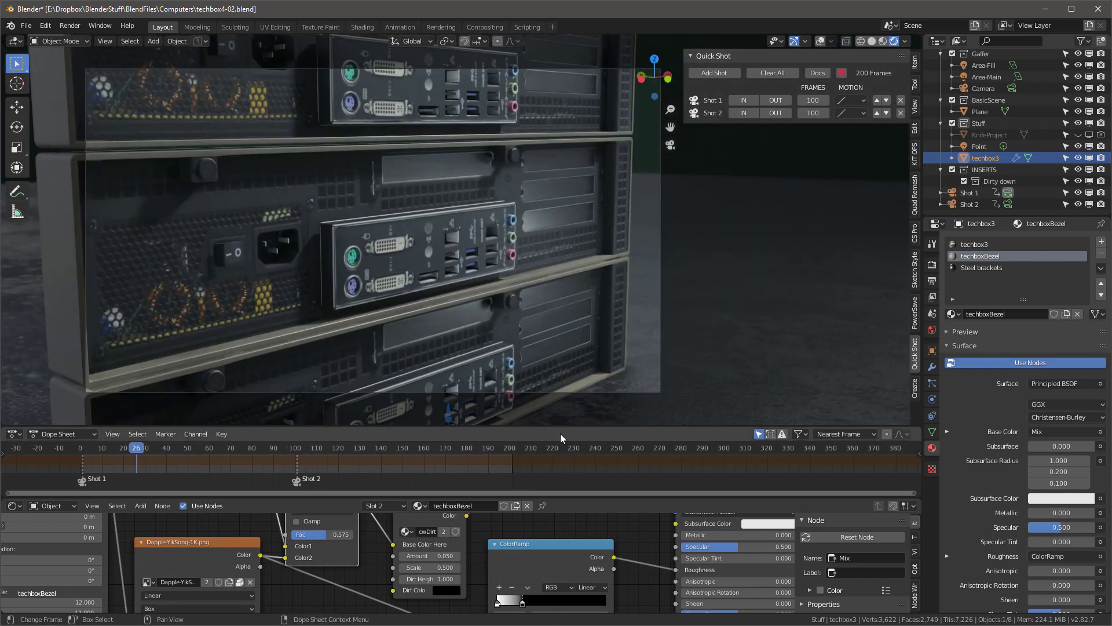
Split the 3D viewport into two areas and hide the sidebar in the new one
left_click_drag(3, 37, 324, 55)
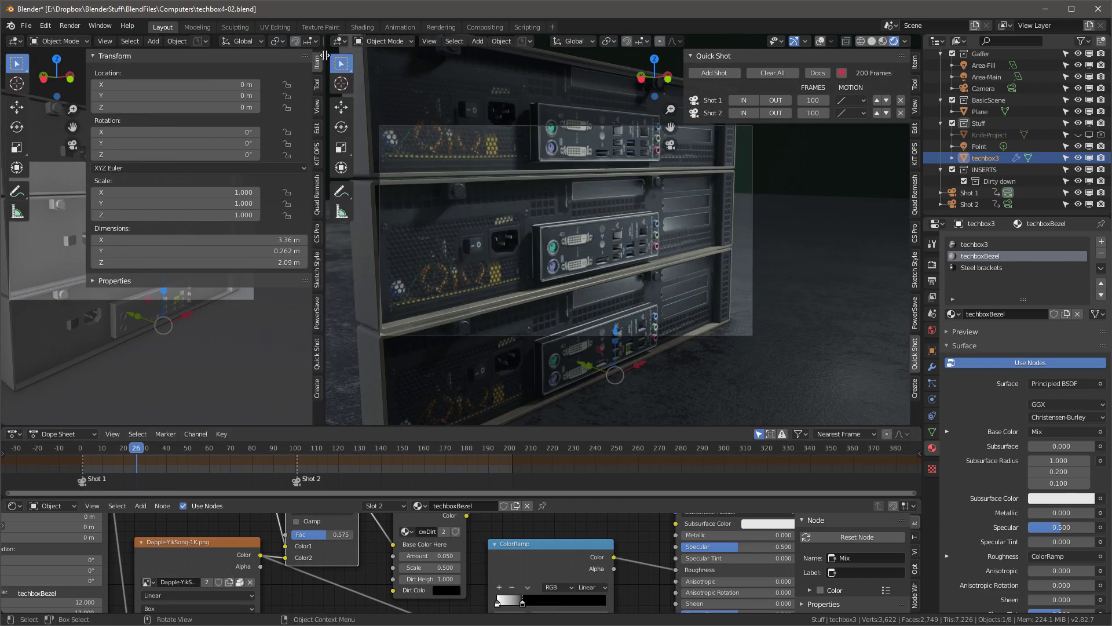
left_click(204, 346)
key("n")
left_click(532, 61)
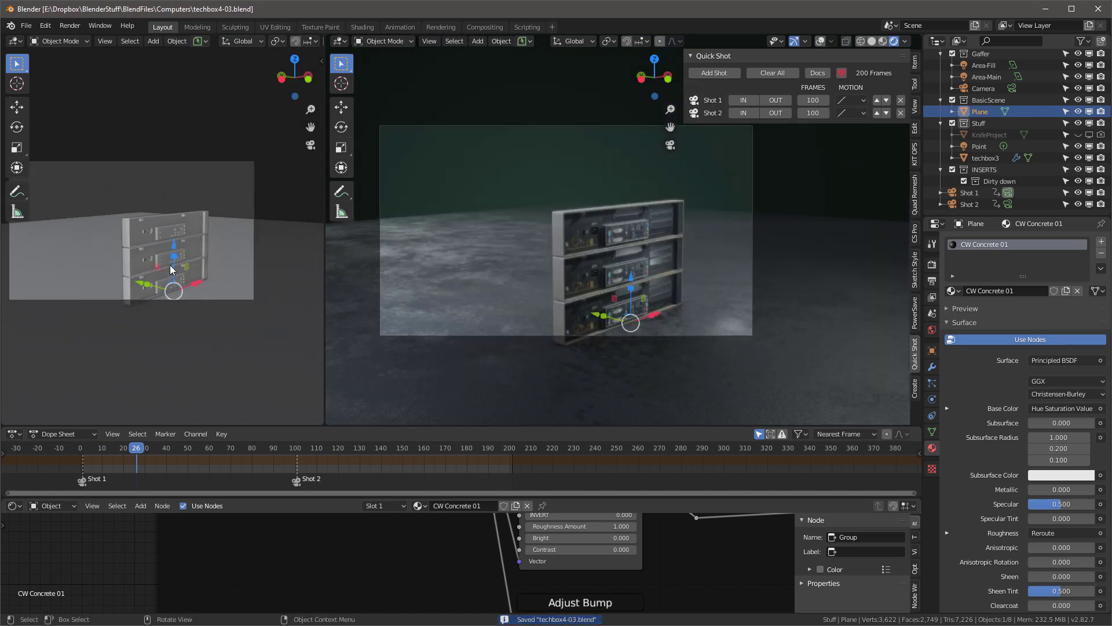
Select the stacked boxes, turn the new viewport into a quad view and show its overlays
left_click(151, 229)
key("ctrl+alt+q")
key("q")
left_click(180, 102)
scroll(210, 252, "down", 3)
scroll(120, 299, "up", 3)
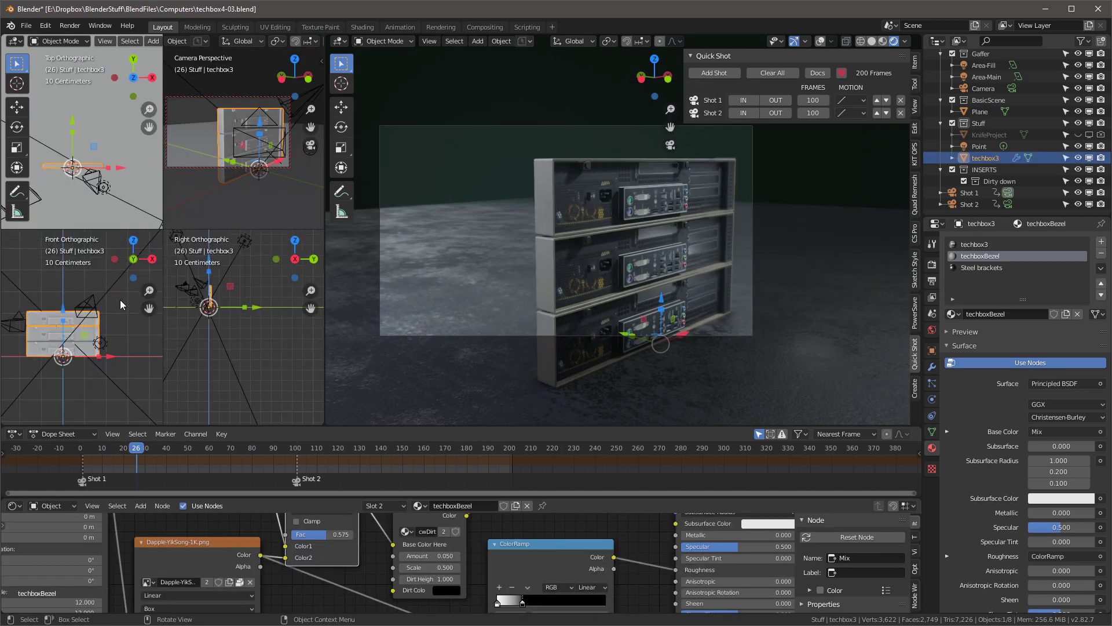
Scrub the timeline to frame 34 and widen the quad view, showing it in wireframe
scroll(78, 198, "up", 2)
left_click(117, 183)
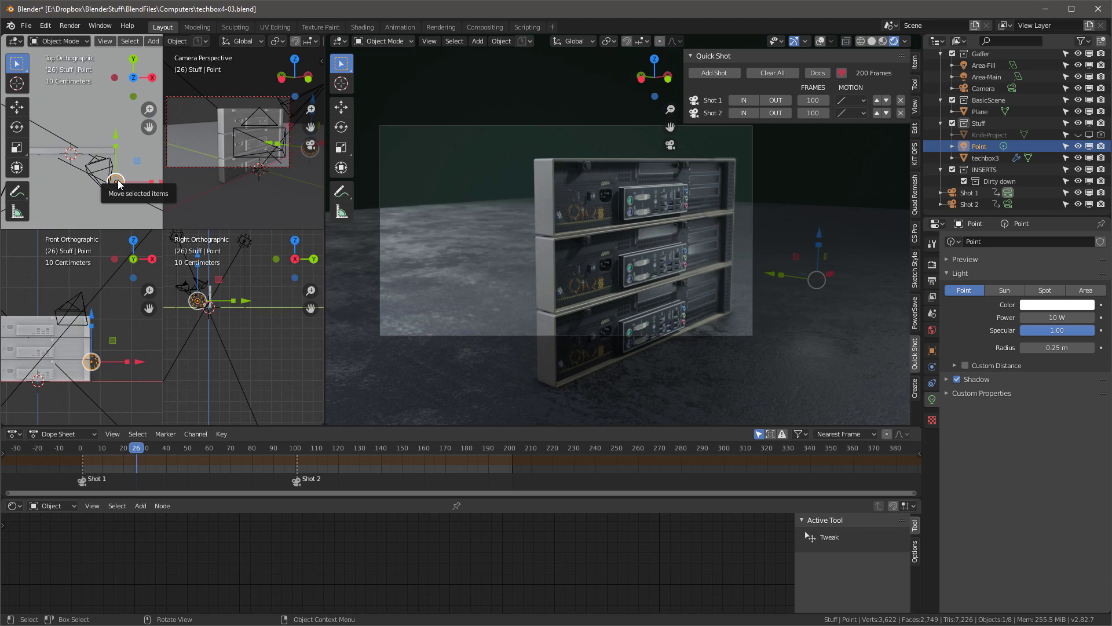
scroll(422, 377, "down", 5)
scroll(440, 266, "up", 3)
left_click_drag(142, 451, 154, 453)
scroll(152, 145, "down", 2)
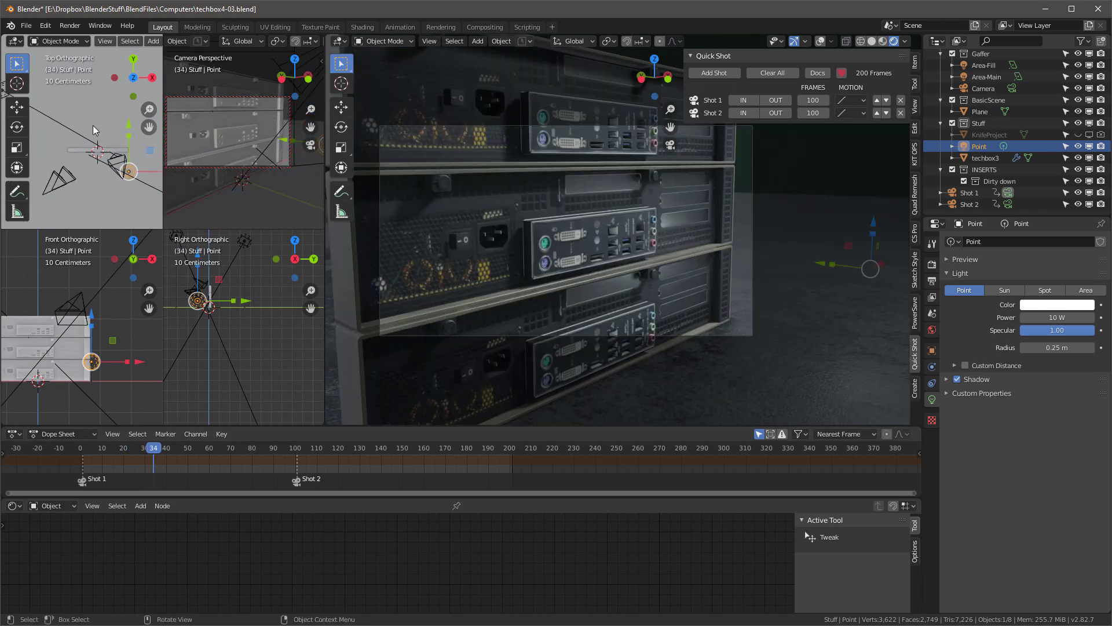
left_click_drag(326, 212, 396, 212)
scroll(100, 137, "up", 2)
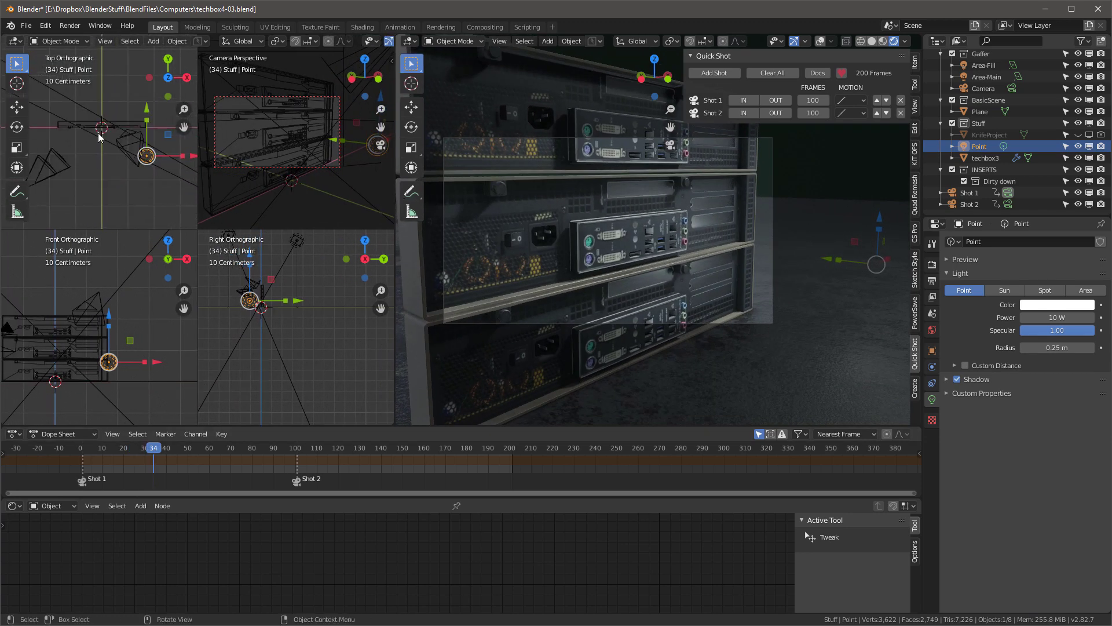
Move the Area-Main light about -0.28 m in X and -1.1 m in Y in the top view
scroll(99, 137, "down", 5)
left_click(156, 161)
key("g")
left_click(155, 173)
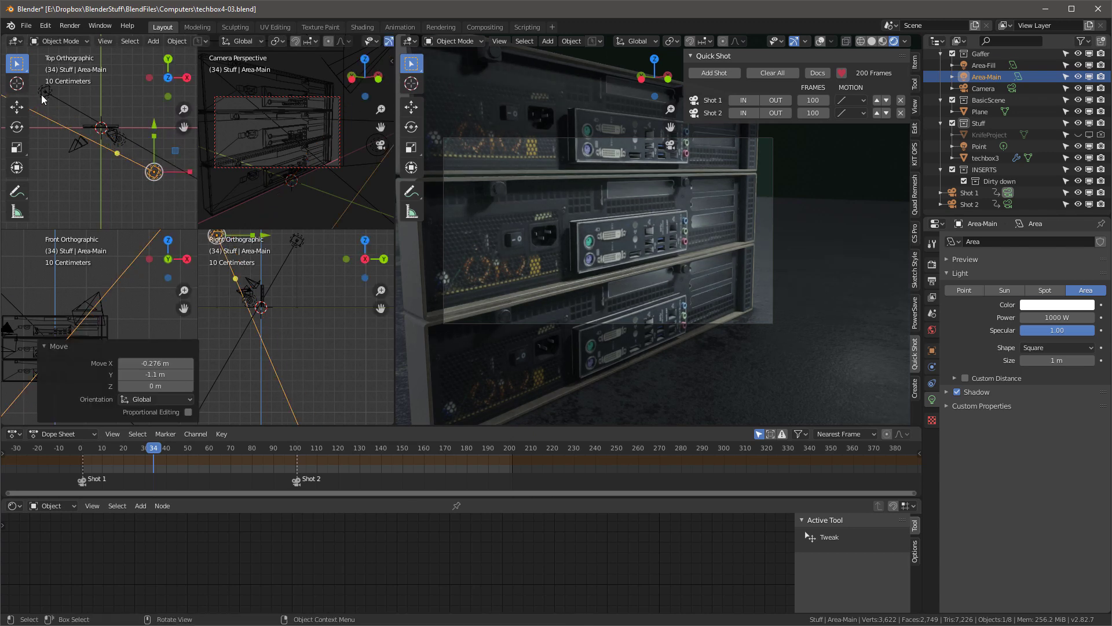
Move the Area-Fill light closer to the boxes in the top view, and 1.29 m in X and -2.07 m in Z in the front view
left_click(44, 94)
key("g")
left_click(54, 114)
scroll(148, 298, "down", 5)
key("g")
left_click(163, 320)
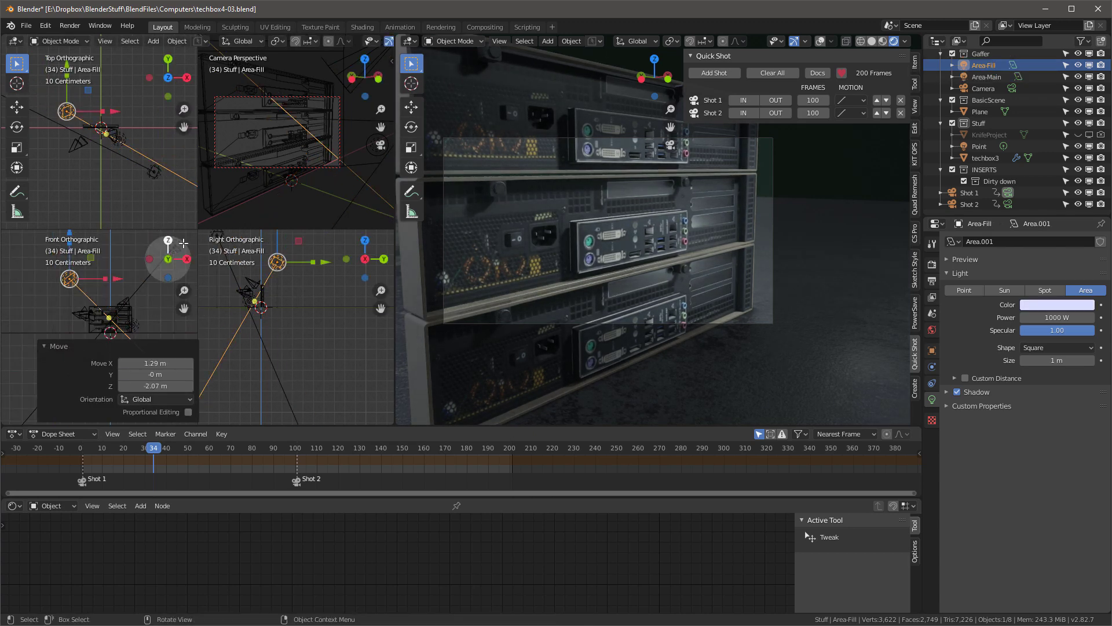
Move the Area-Main light -2.29 m in X and -1.37 m in Z in the front view
scroll(119, 283, "down", 5)
left_click(141, 266)
key("g")
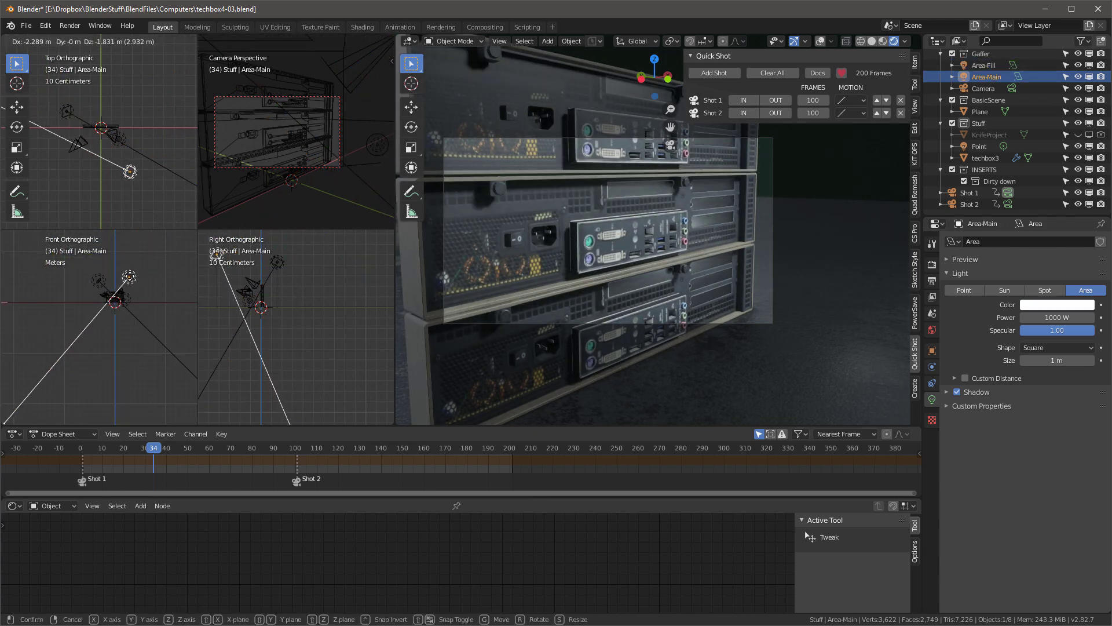
left_click(130, 273)
Set the color management look to Medium High Contrast in the render settings
left_click(932, 264)
scroll(1019, 406, "down", 10)
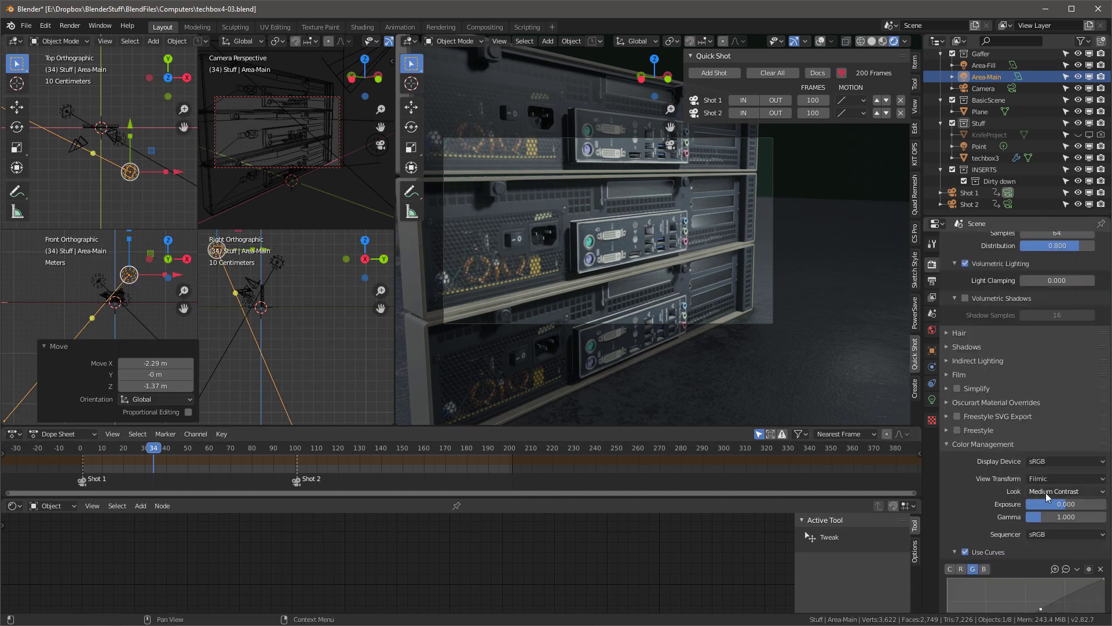
left_click(1049, 491)
left_click(1044, 543)
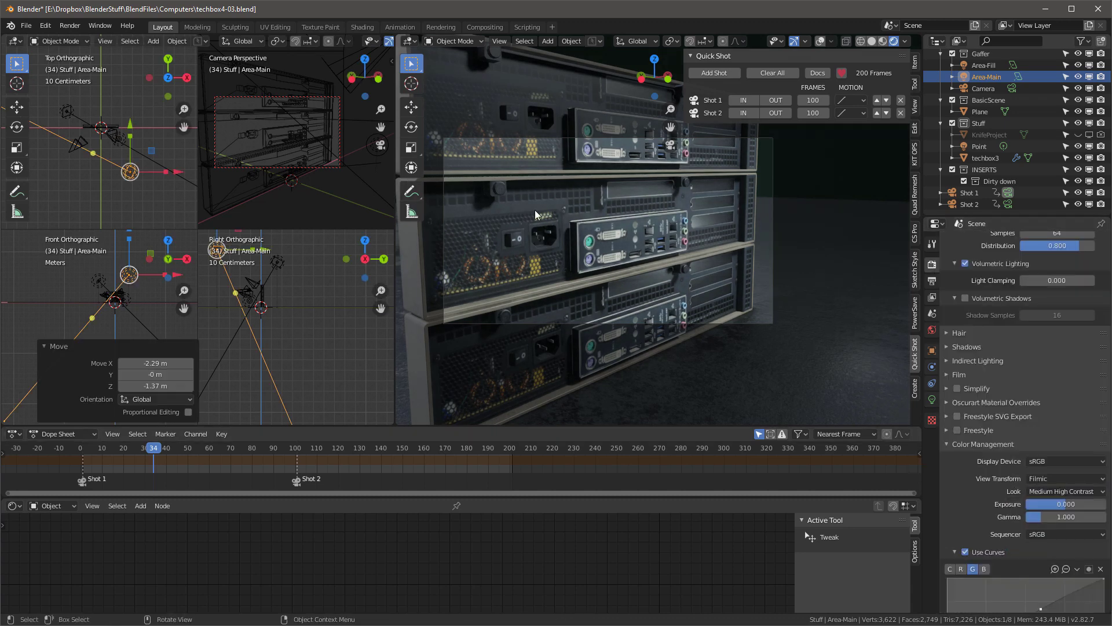
Play the Shot 1 animation up to frame 49 and examine the port panel close up
key("space")
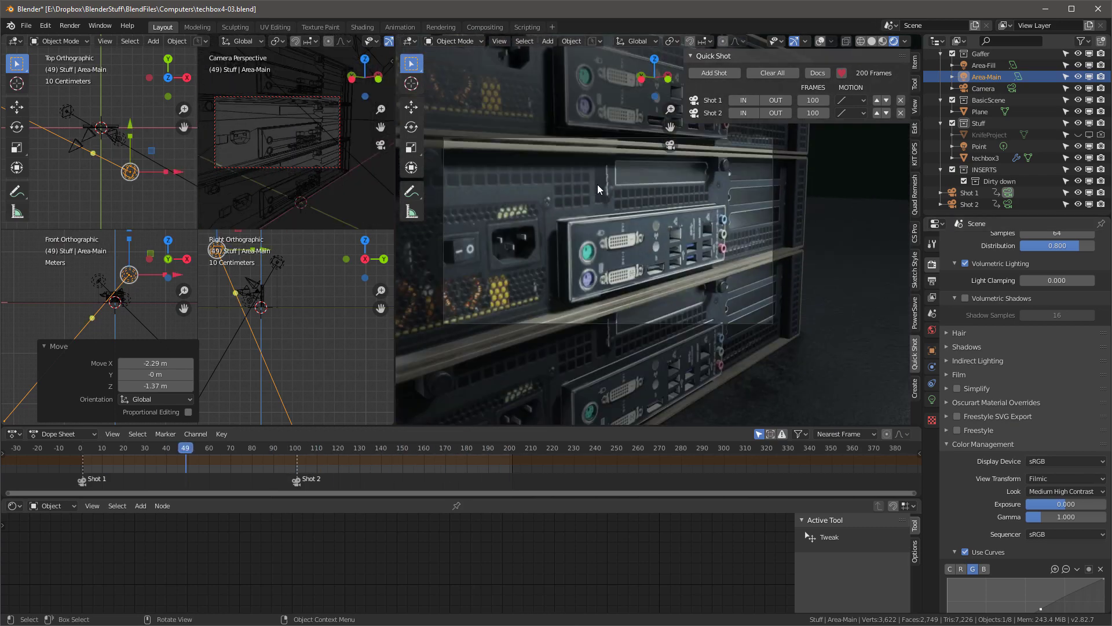
key("space")
key("q")
left_click(583, 185)
scroll(670, 241, "up", 3)
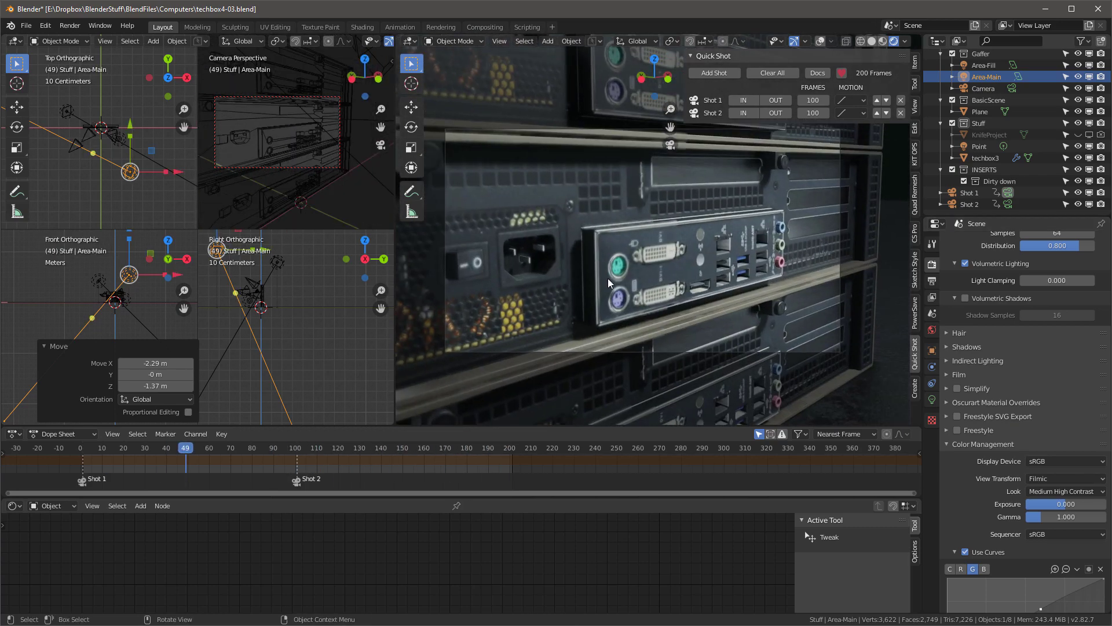
Enlarge the camera viewport and replace the world's environment texture with Retail Store.hdr from the HDRI folder
left_click_drag(395, 335, 20, 272)
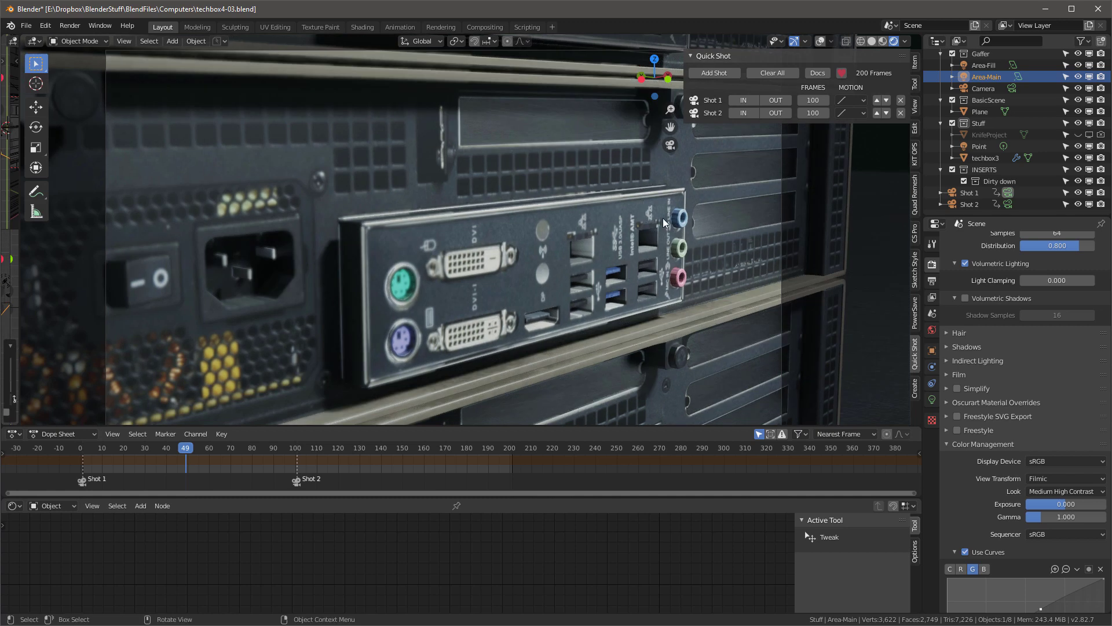
left_click(53, 506)
left_click(55, 532)
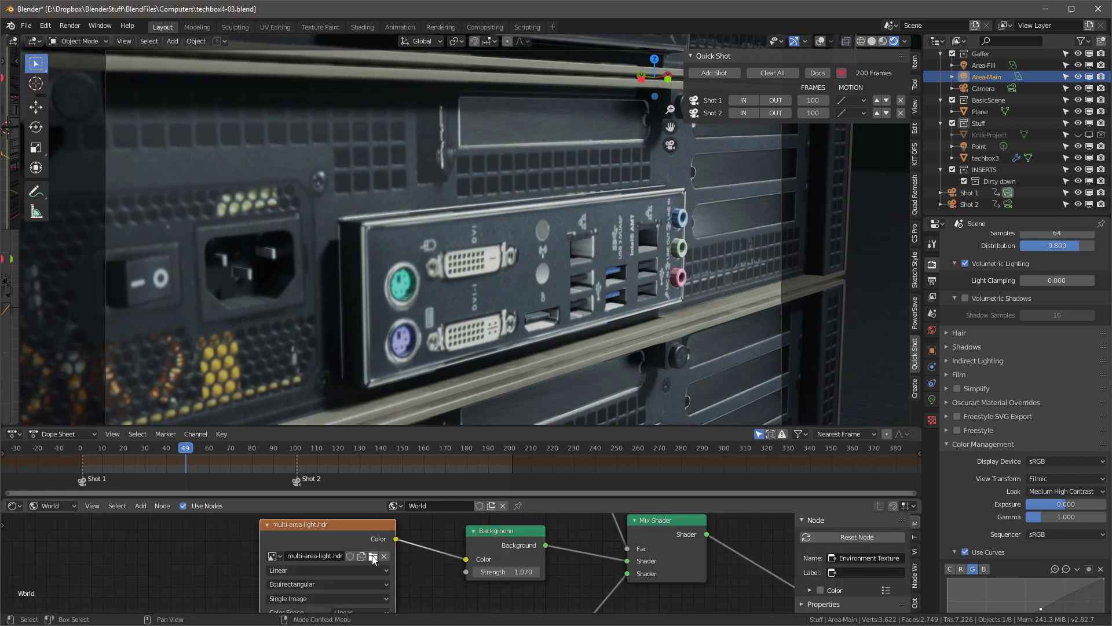
left_click(373, 556)
scroll(346, 416, "down", 1)
left_click(299, 456)
scroll(760, 400, "down", 10)
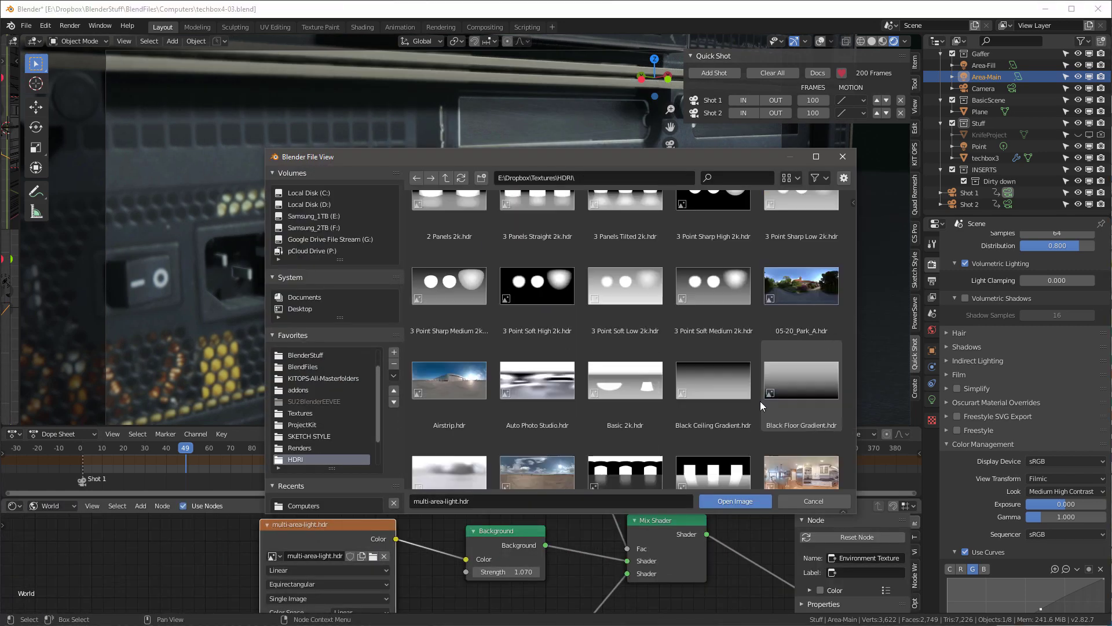
scroll(775, 361, "down", 3)
double_click(777, 361)
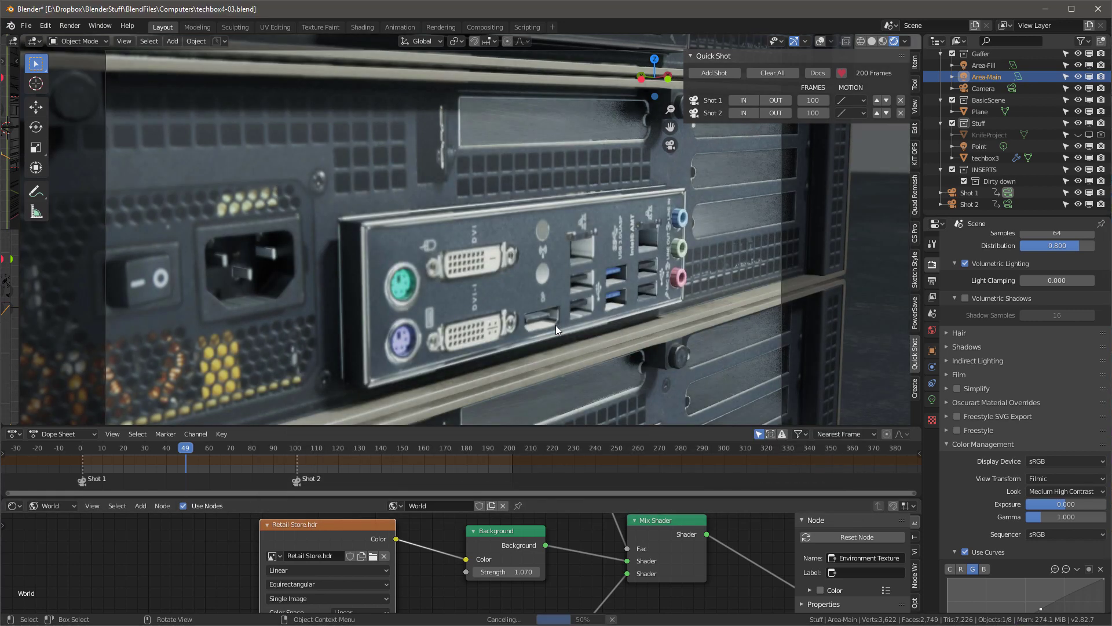
Return the node editor to object shading and assign the Steel brackets material to slot 2 of techbox3
key("space")
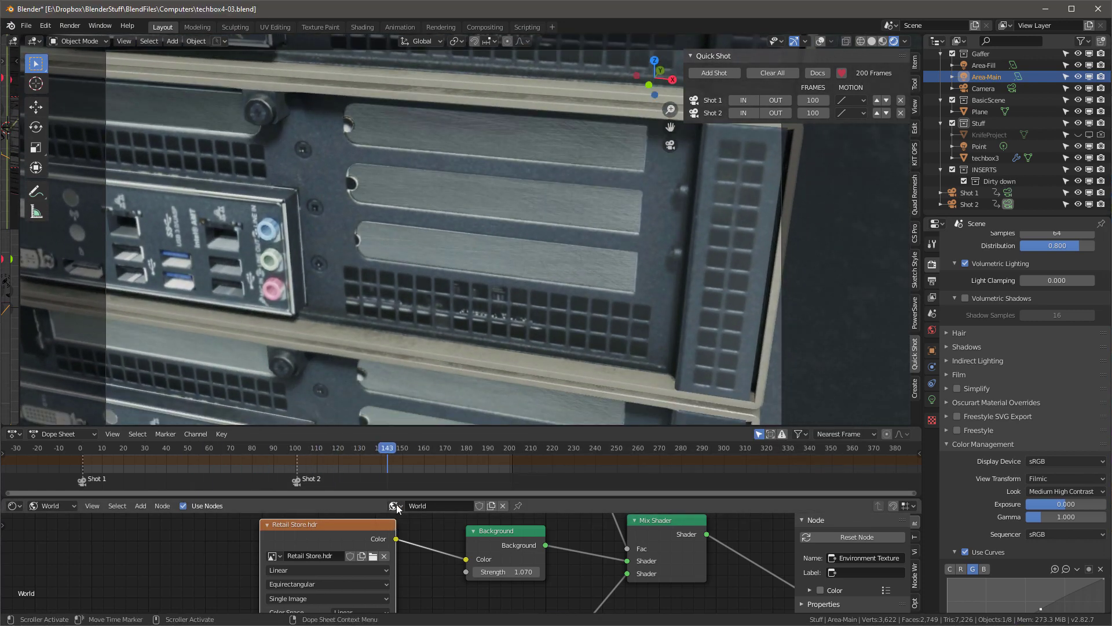
left_click(52, 506)
left_click(51, 533)
left_click(933, 400)
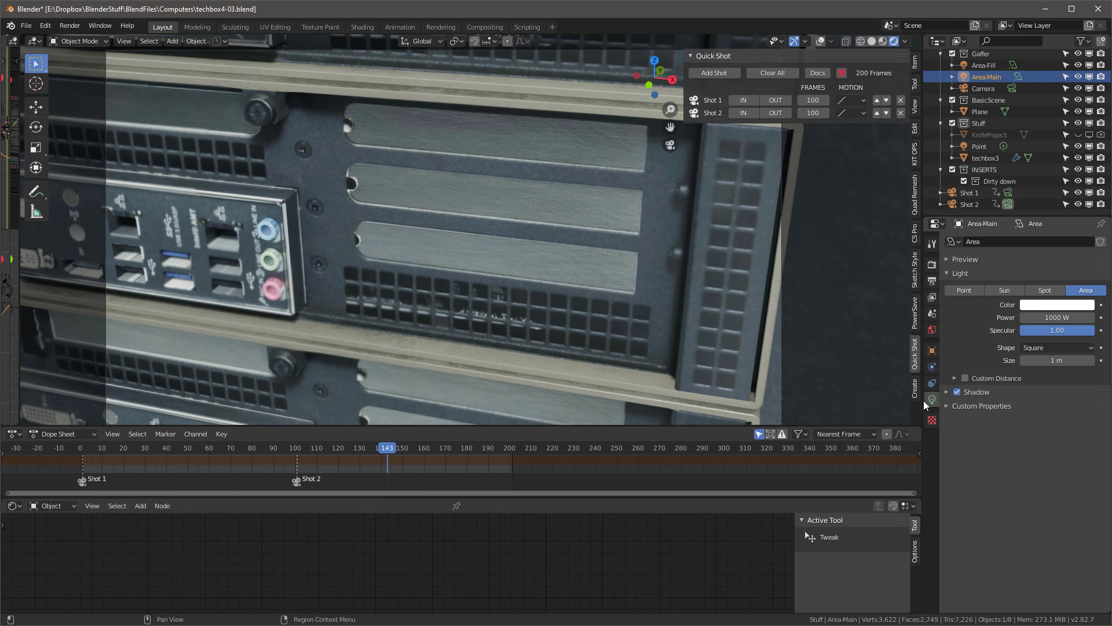
left_click(869, 350)
left_click(420, 508)
left_click(481, 444)
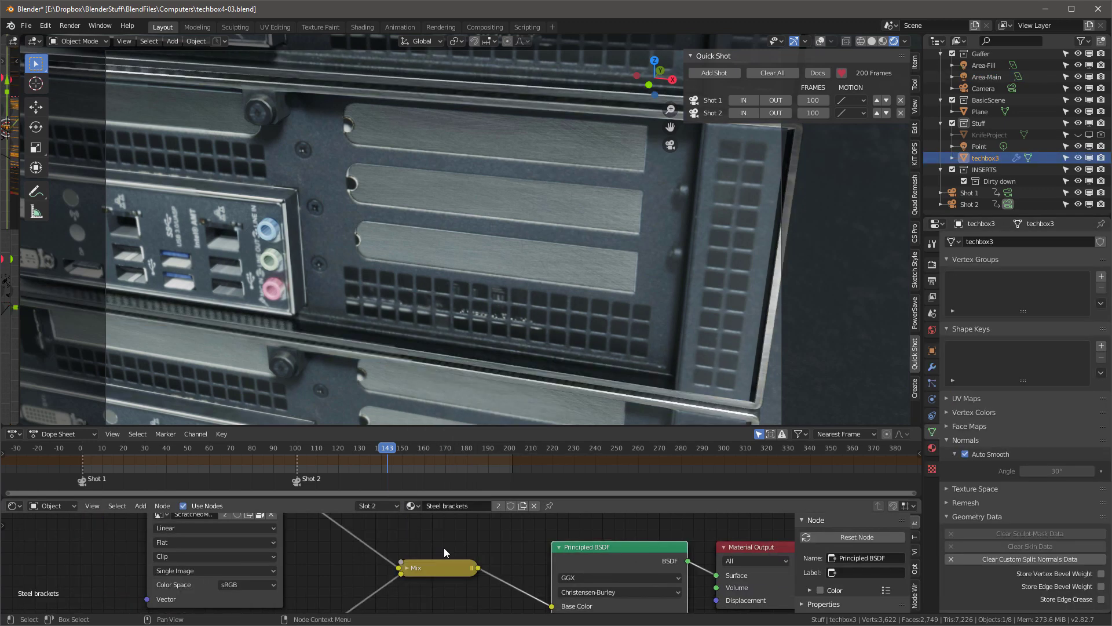
scroll(603, 599, "up", 4)
Replay the camera animation from the start with the Shot 1 camera selected, checking both shots on the stacked boxes
key("space")
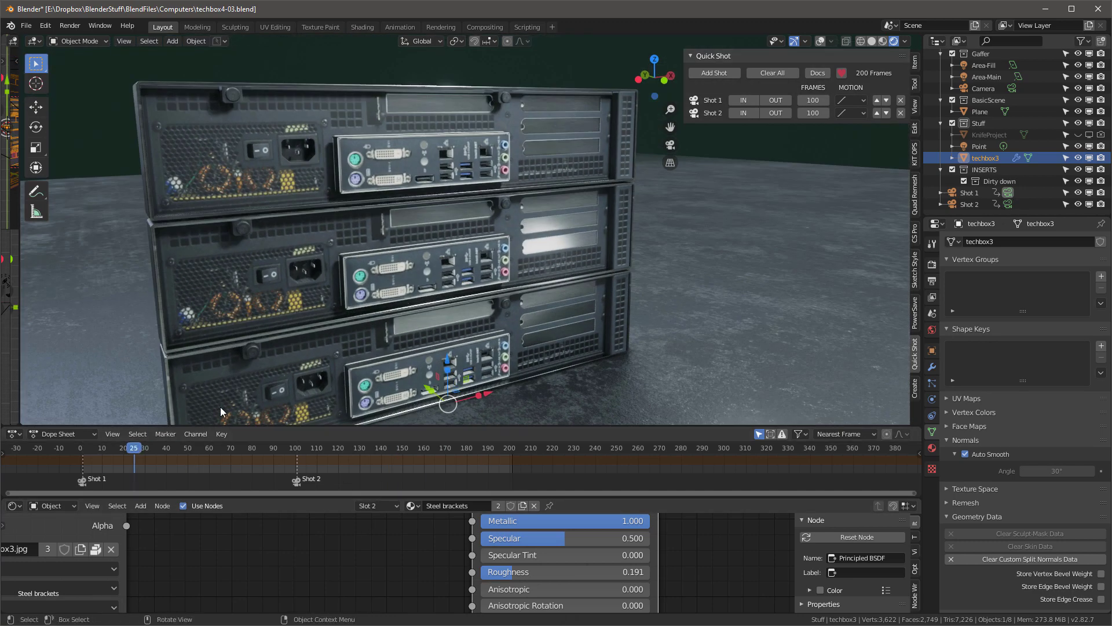
key("shift+Left")
left_click(966, 192)
key("space")
key("space")
key("KP_0")
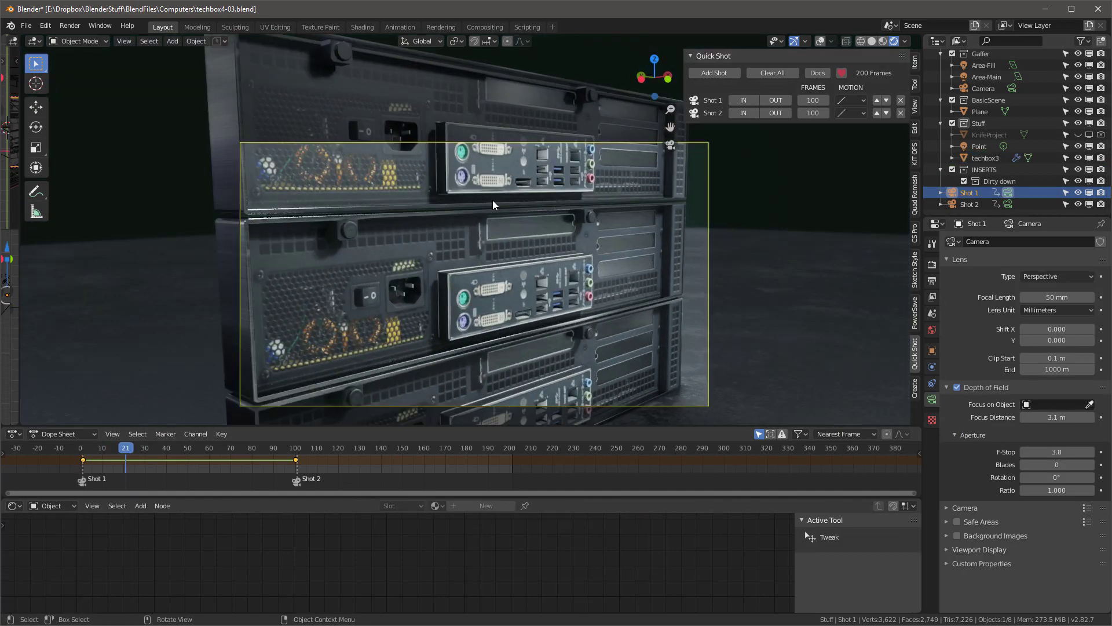
key("space")
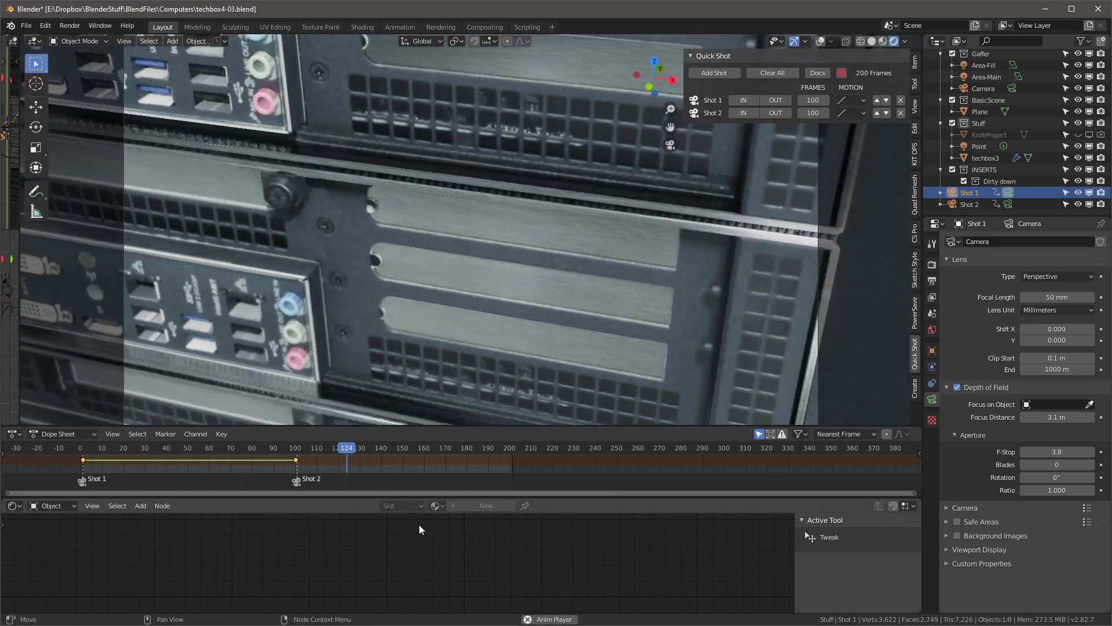
key("space")
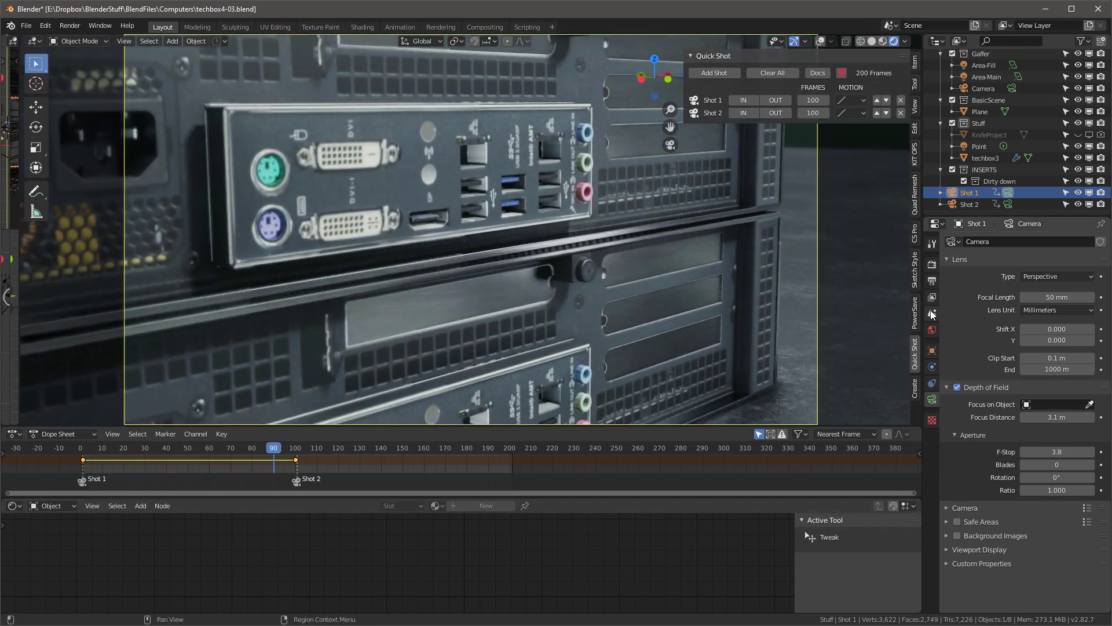
Set the render's bloom intensity to 0.100 and its threshold to 0.537
left_click(933, 265)
left_click(948, 335)
left_click_drag(1051, 402, 1066, 402)
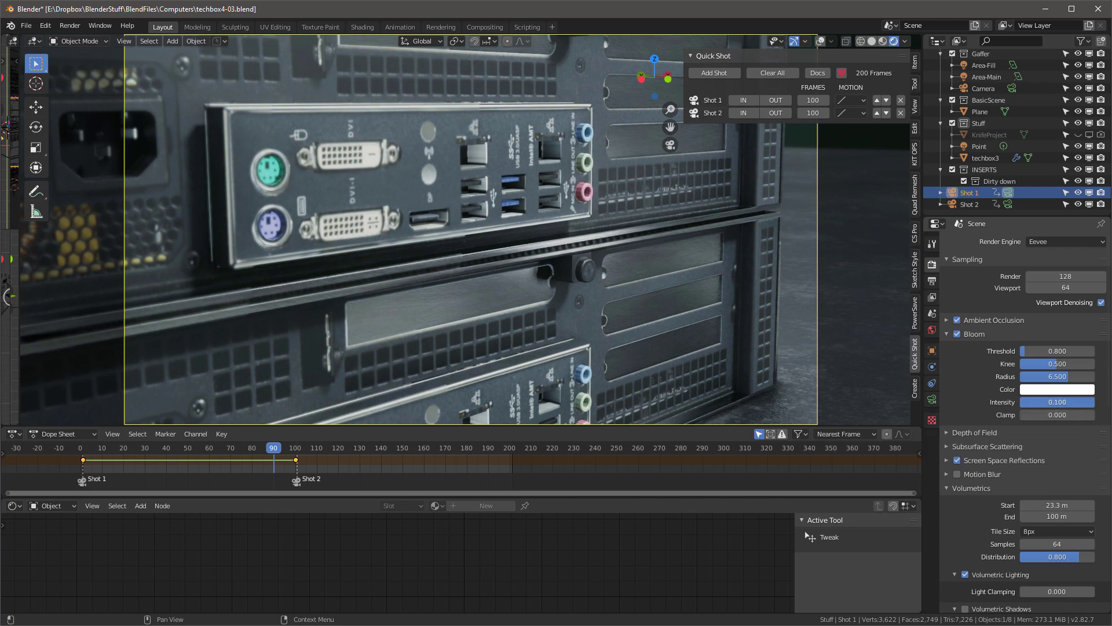
left_click_drag(1058, 350, 1037, 351)
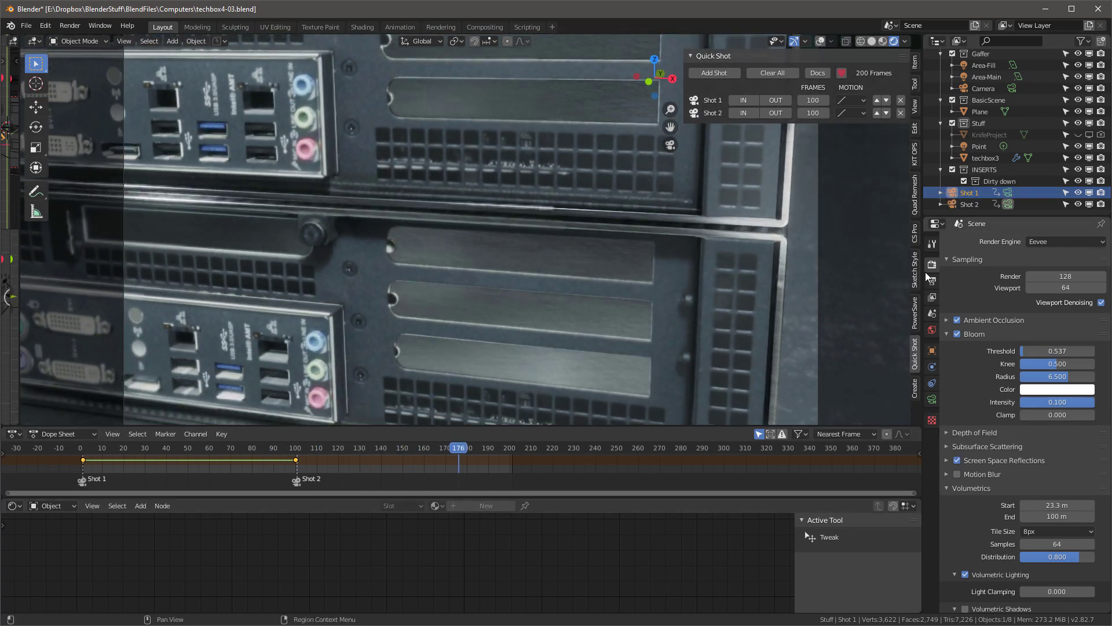
Enable motion blur in the render settings with a shutter of 2.00
left_click(971, 478)
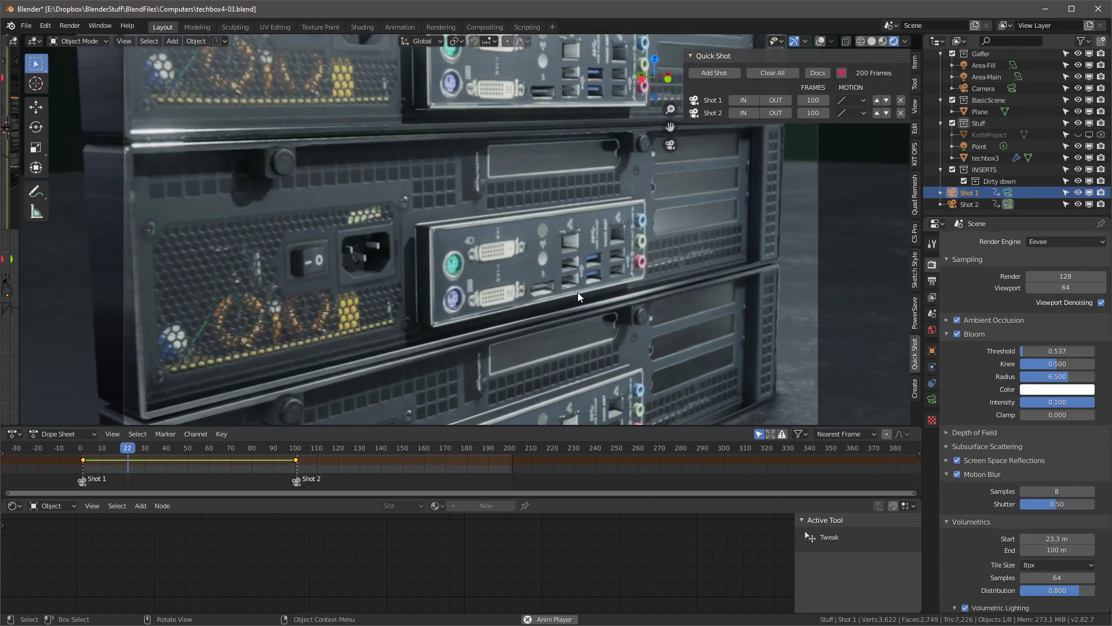
left_click(957, 475)
left_click_drag(1058, 504, 1089, 503)
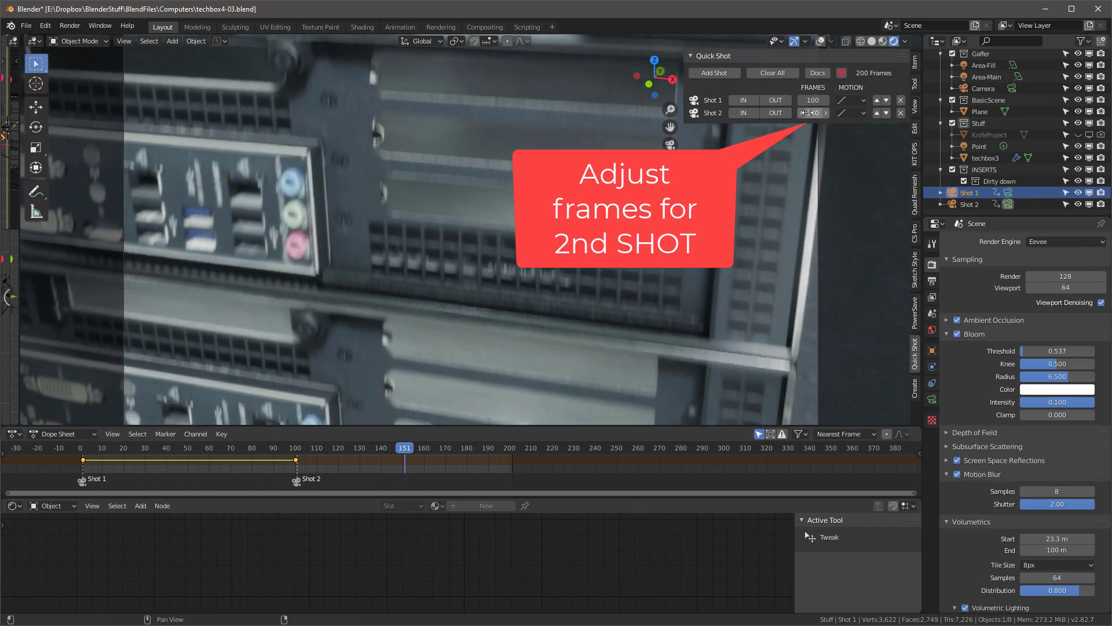
Set the length of Shot 2 to 150 frames and the motion blur shutter to 1.00
type("150")
key("Return")
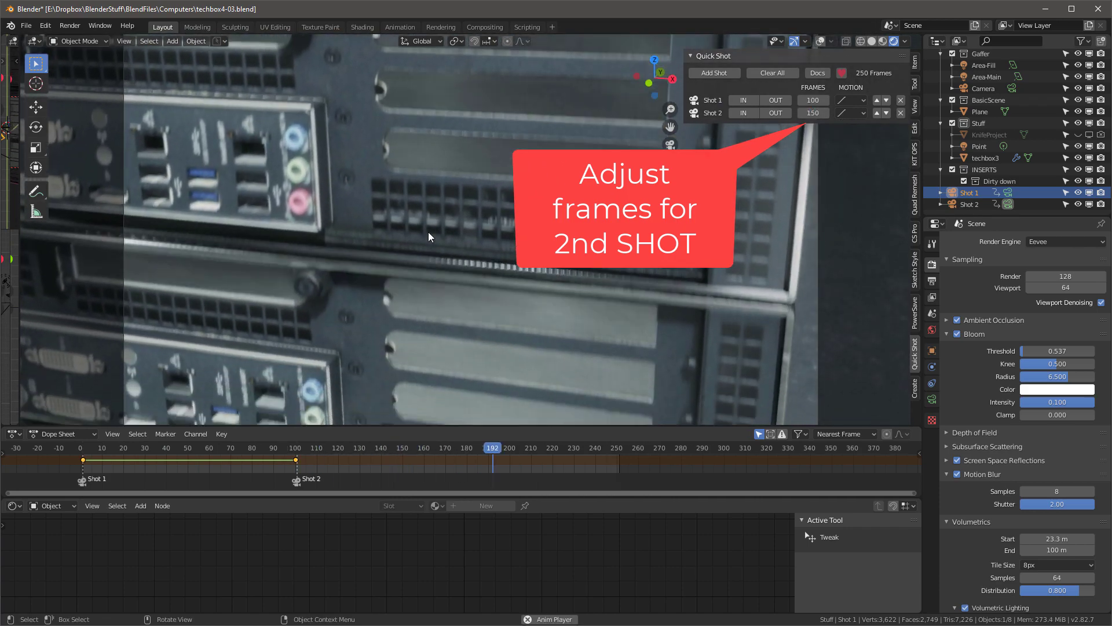
left_click(1034, 503)
type("1")
key("Return")
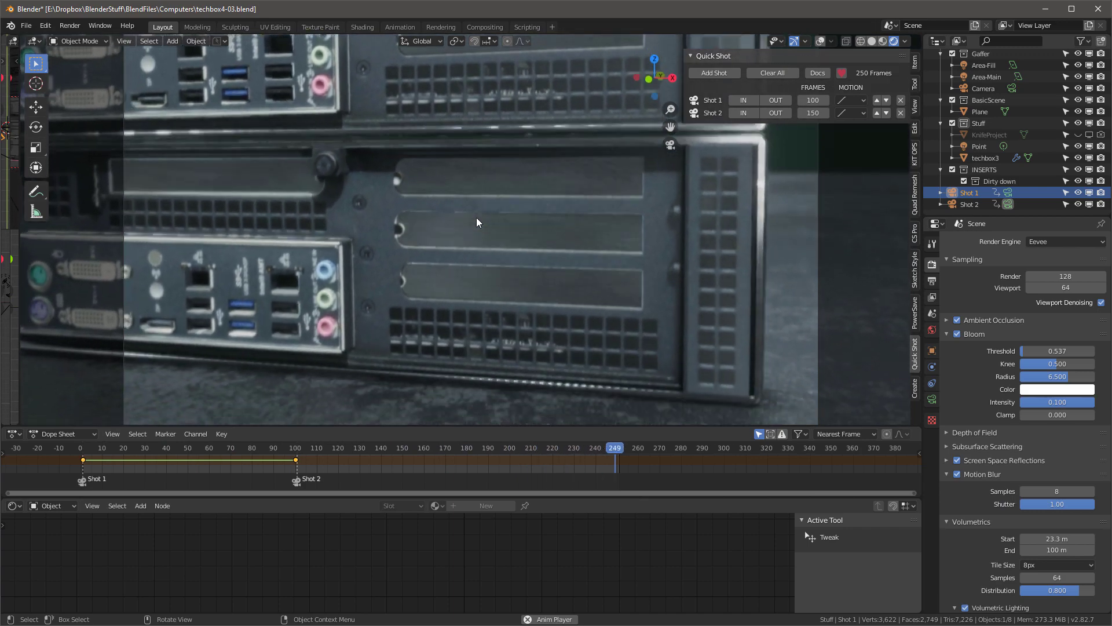
Turn off the color management curves and render a still of frame 37
scroll(1009, 472, "down", 15)
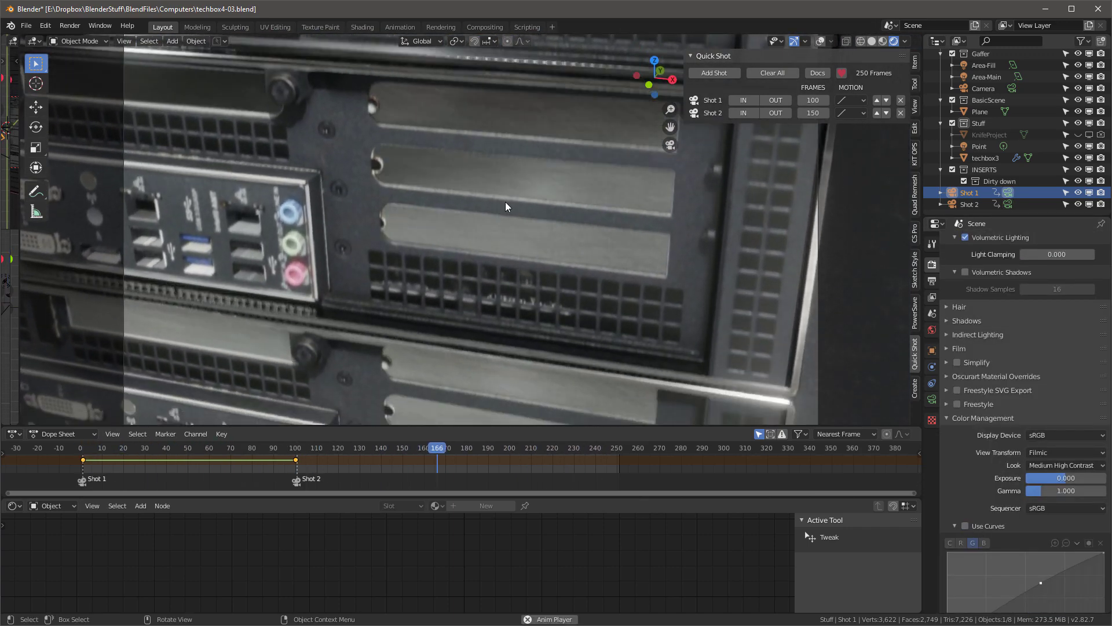
key("F12")
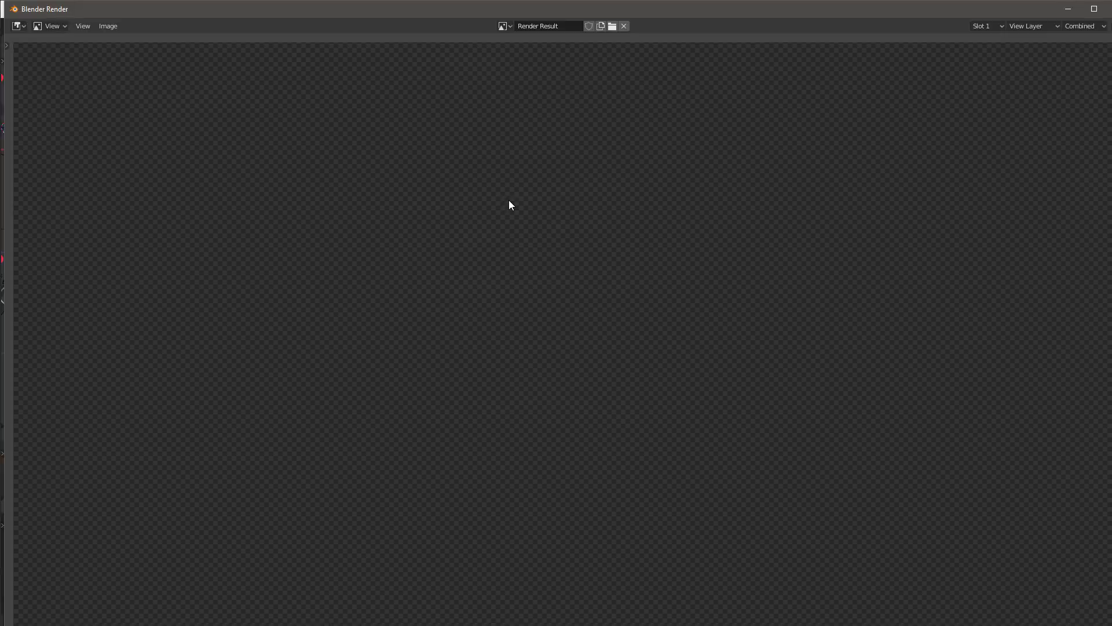
key("Escape")
Enable compositing nodes, spread the Render Layers and Composite nodes apart, and attach a Viewer node to the rendered image
left_click(479, 26)
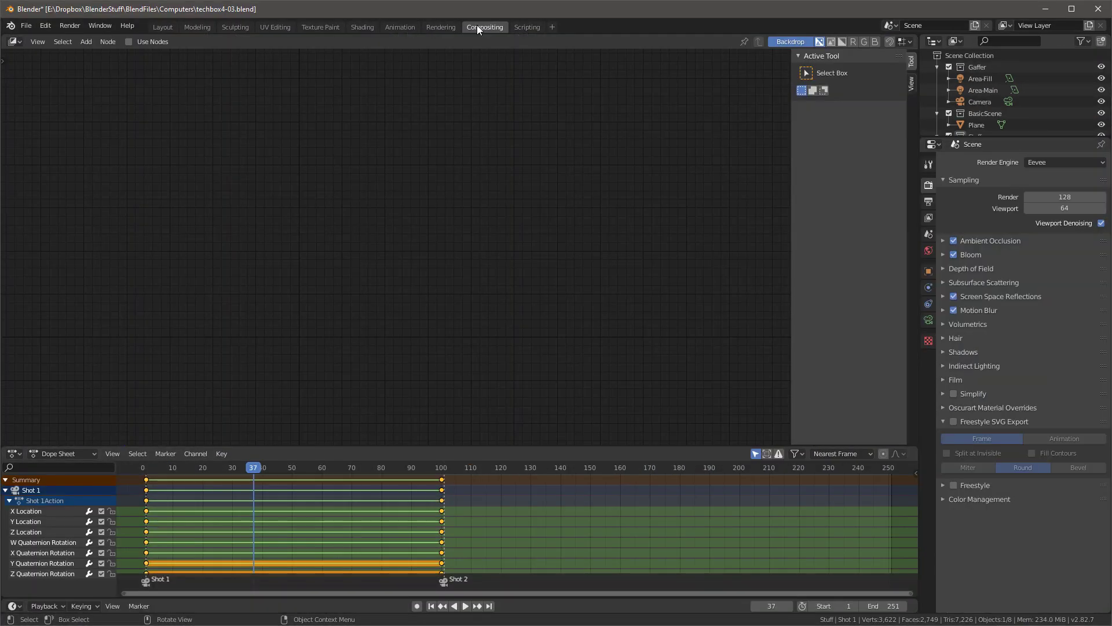
left_click(129, 41)
left_click_drag(363, 172, 151, 141)
left_click_drag(455, 168, 666, 179)
left_click(155, 140, "ctrl+shift")
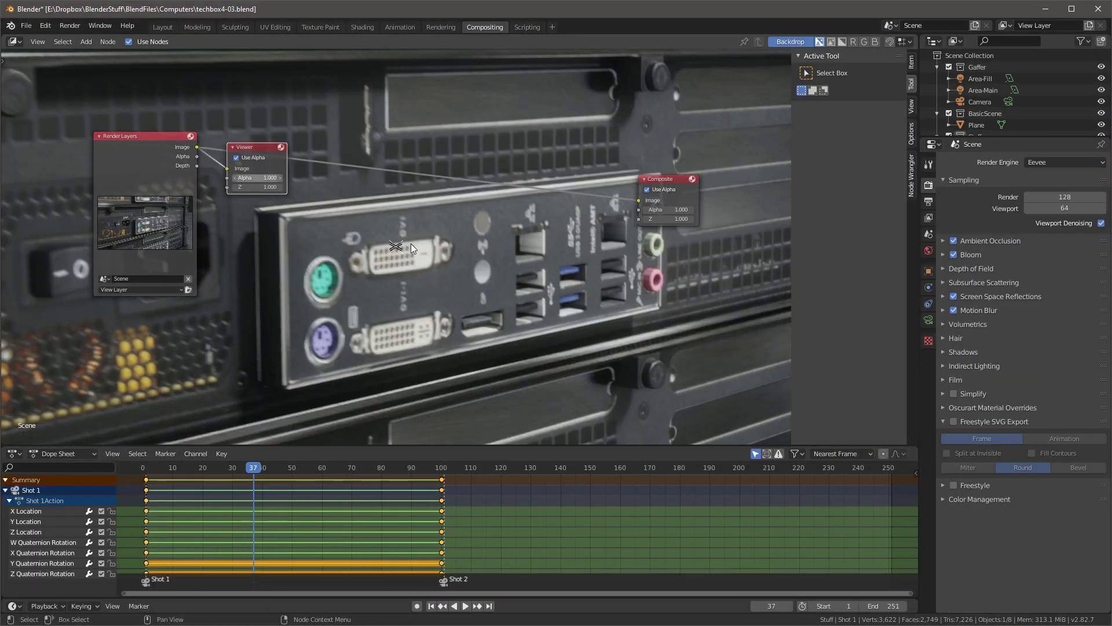
Place the Viewer below the Composite node and feed both from a Reroute connected to the Render Layers image
left_click_drag(275, 152, 684, 273)
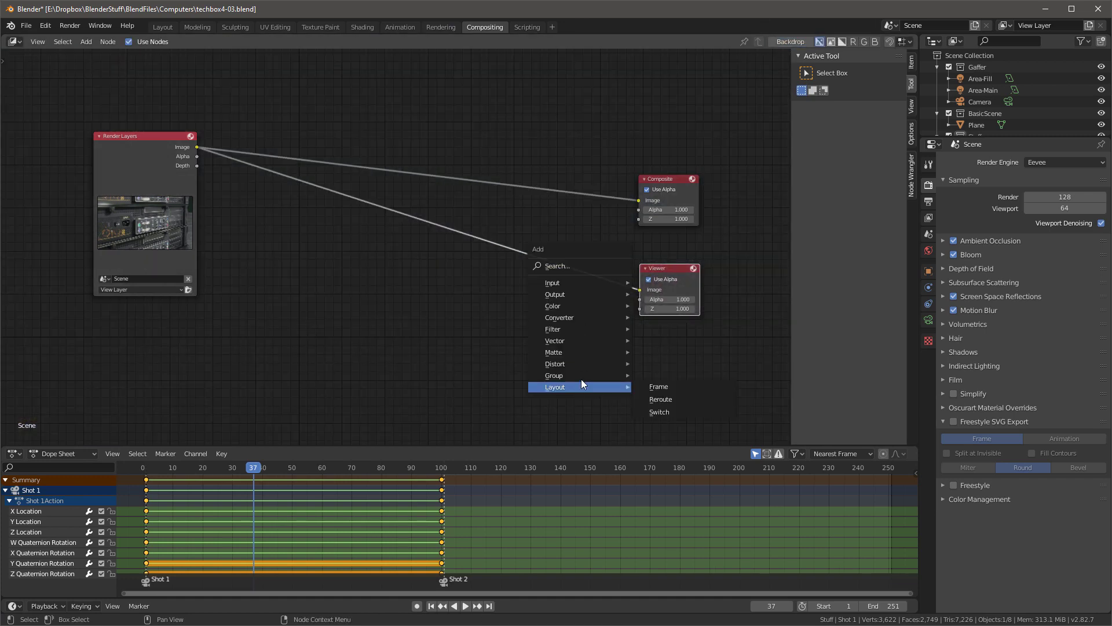
left_click(667, 400)
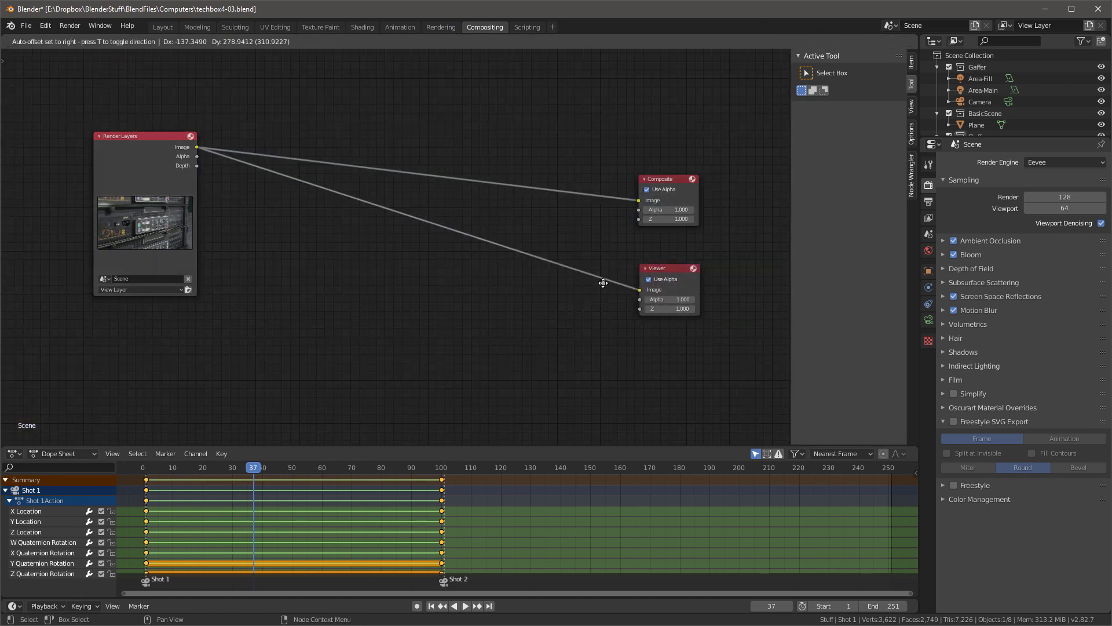
left_click_drag(628, 219, 638, 200)
left_click_drag(189, 156, 154, 150)
Insert an RGB Curves node after Render Layers and raise its curve with a point at X 0.46111, Y 0.51875
key("shift+a")
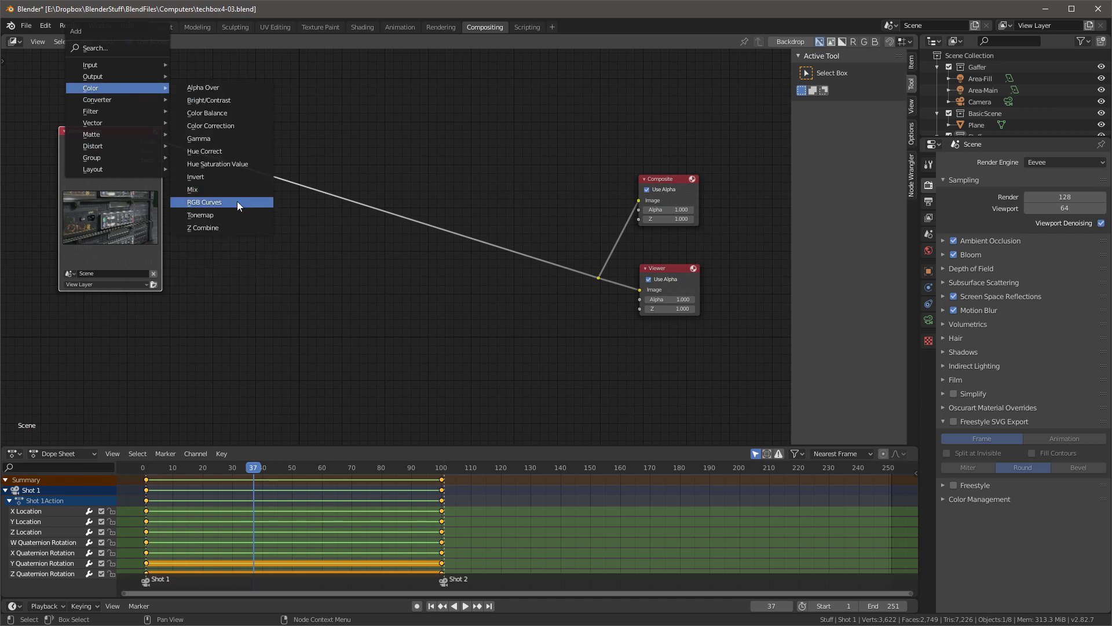
left_click(237, 201)
left_click(238, 204)
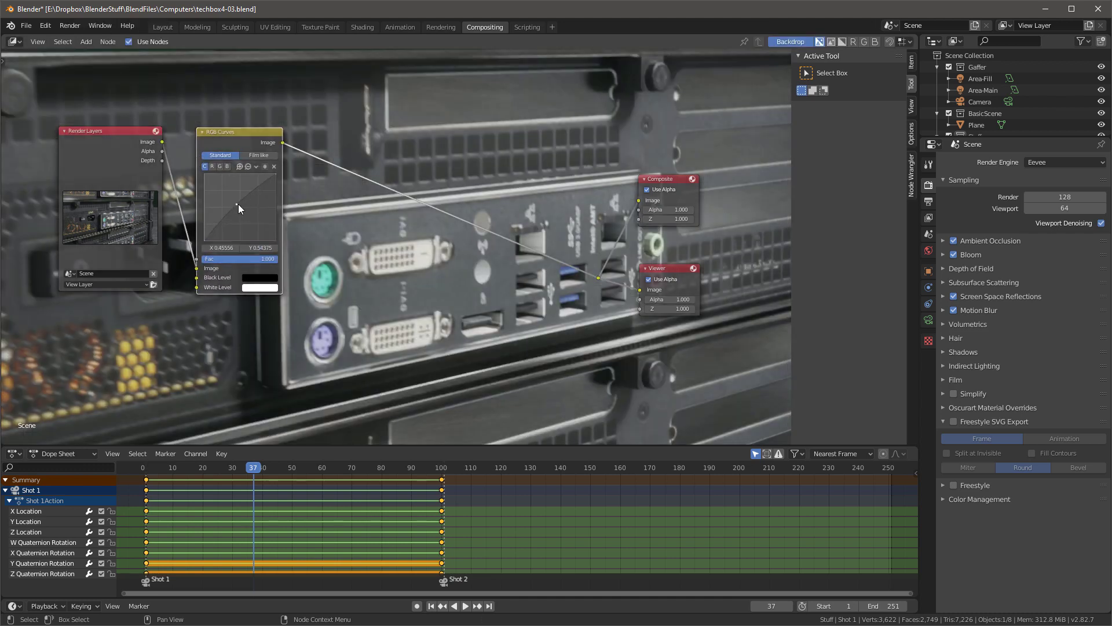
left_click_drag(238, 204, 238, 206)
Insert a Glare node after RGB Curves, with the type set to Ghosts and color modulation at 1.000
key("shift+a")
left_click(362, 296)
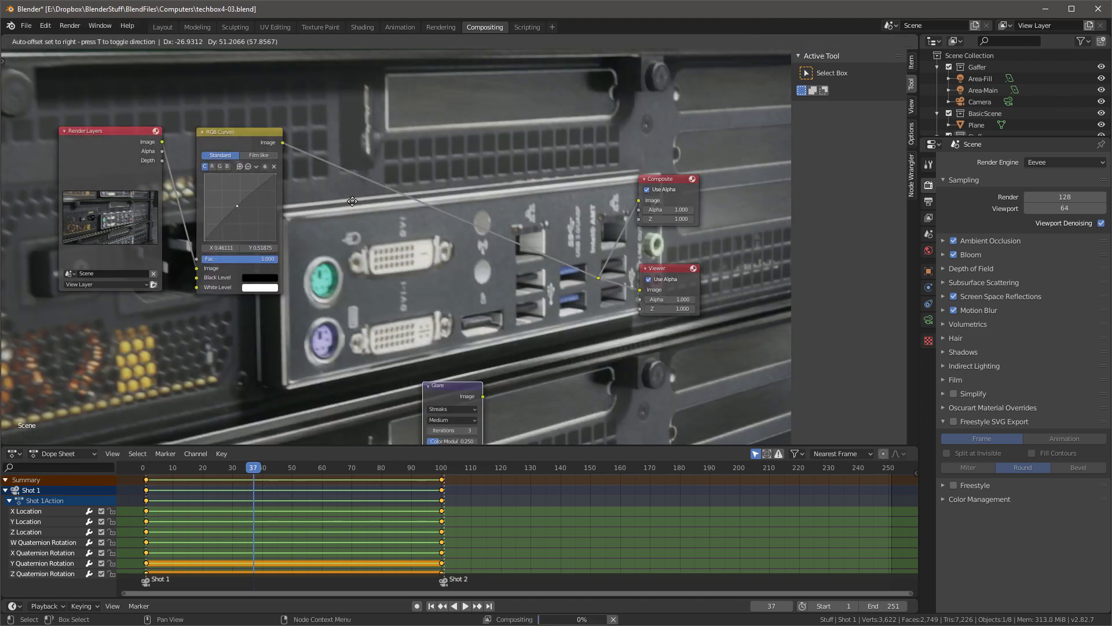
left_click(332, 180)
scroll(332, 179, "up", 3)
left_click(335, 157)
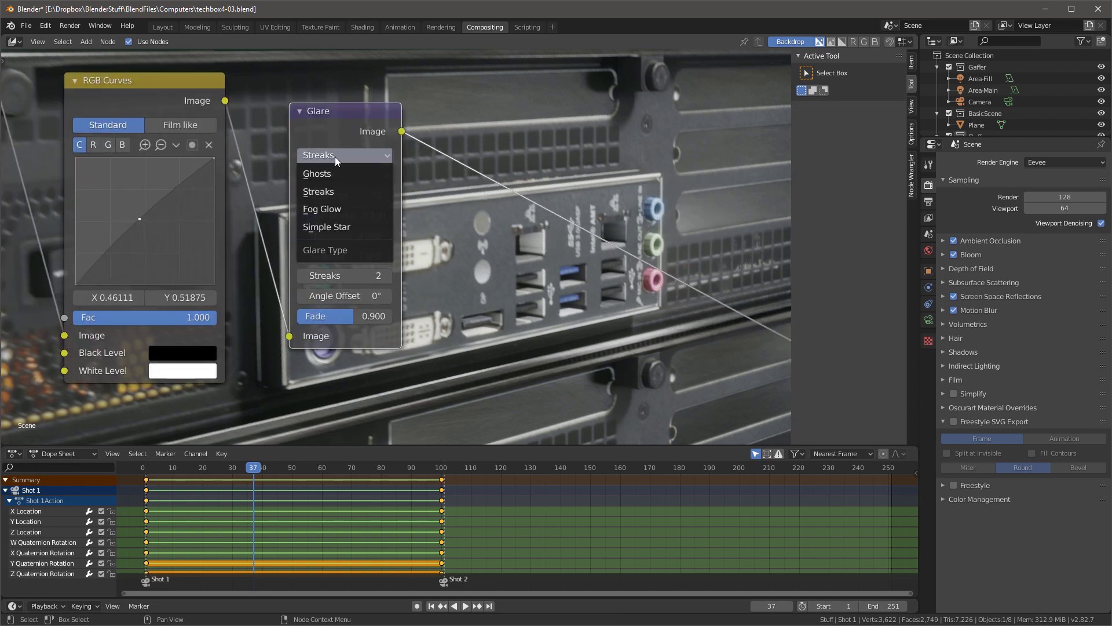
left_click(348, 173)
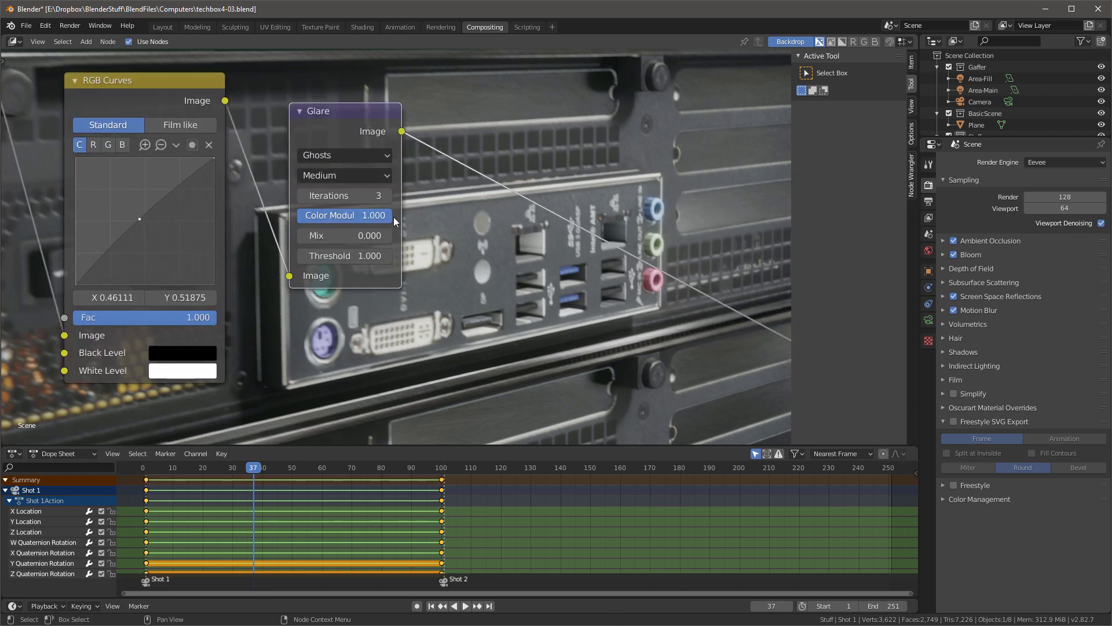
Tune the Glare threshold to 0.480, previewing the glare alone at mix 1, and return the mix to 0
left_click_drag(389, 239, 498, 238)
left_click_drag(337, 111, 313, 126)
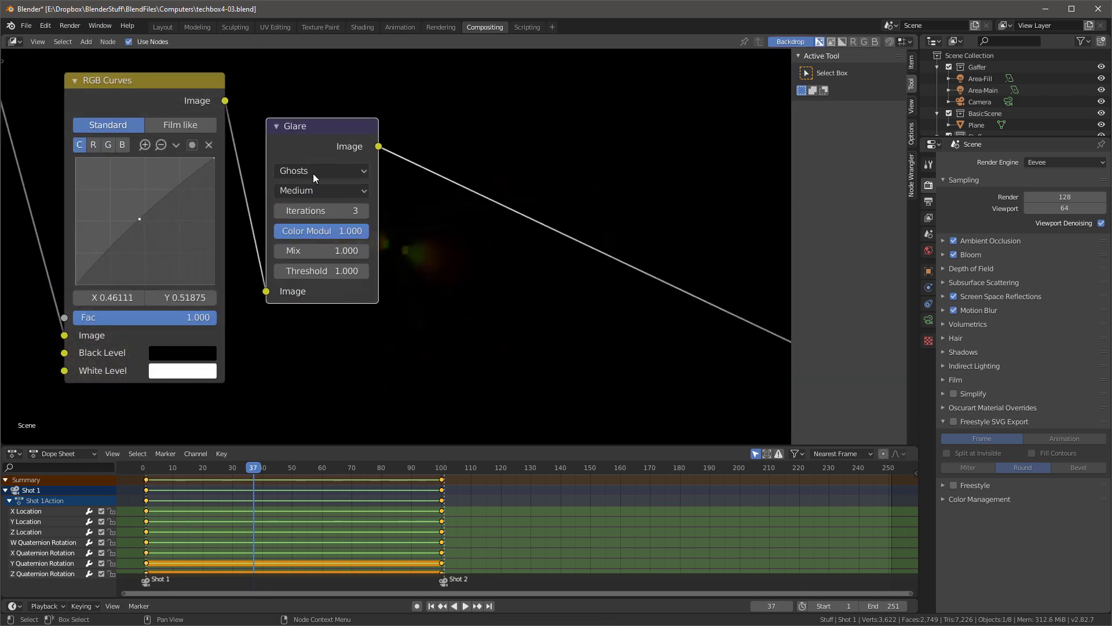
left_click_drag(322, 270, 284, 270)
left_click(315, 251)
type("0")
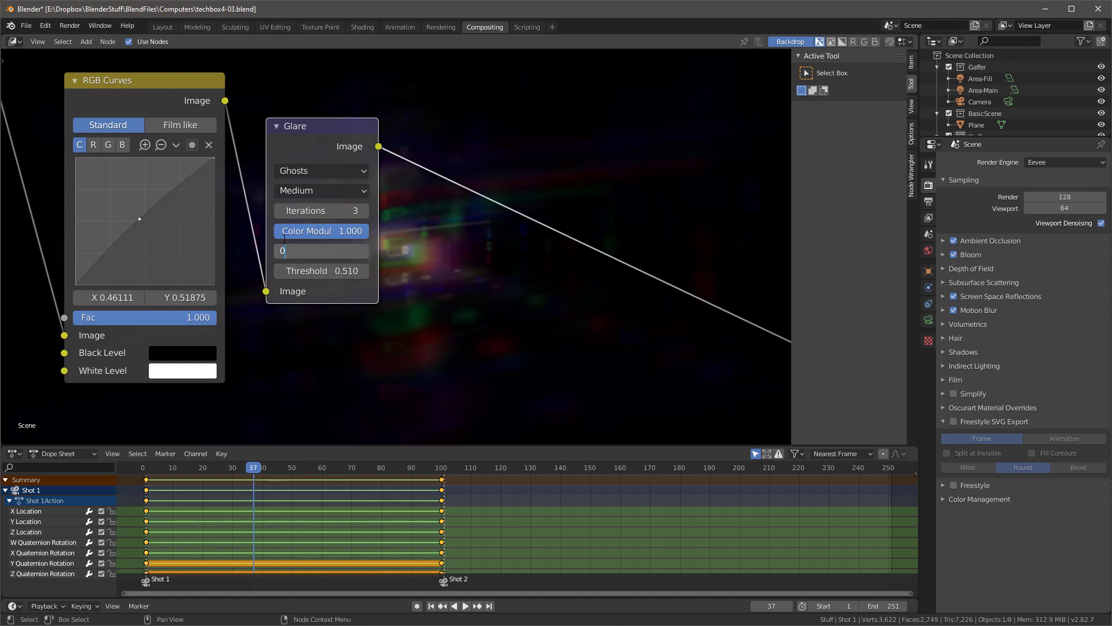
key("Return")
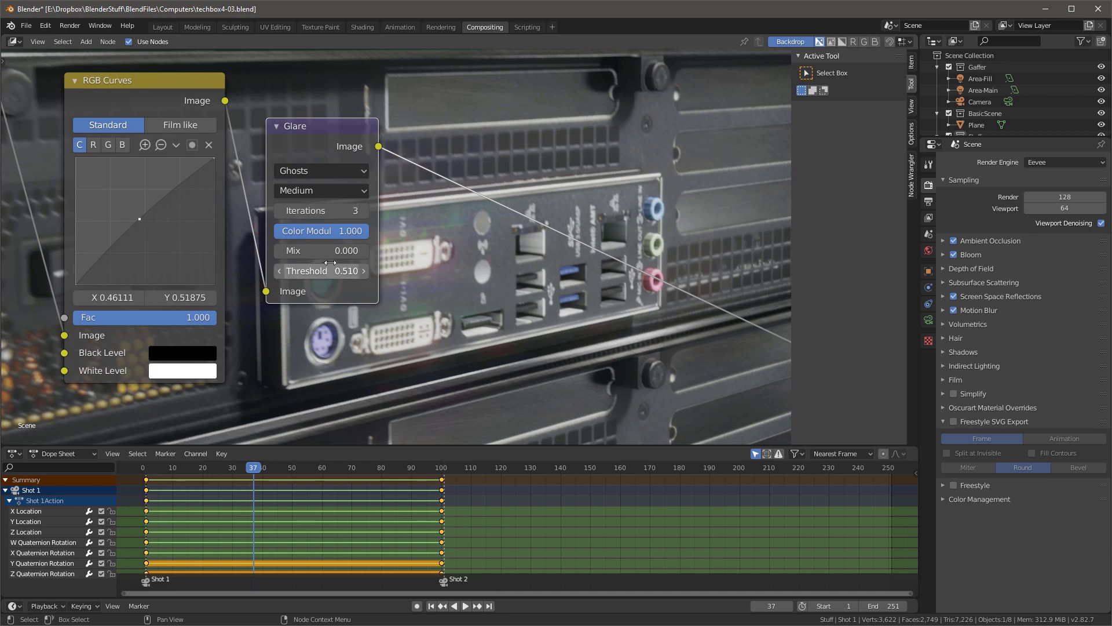
mouse_move(341, 270)
left_mouse_down()
mouse_move(370, 270)
mouse_move(349, 251)
left_mouse_up()
right_click(349, 251)
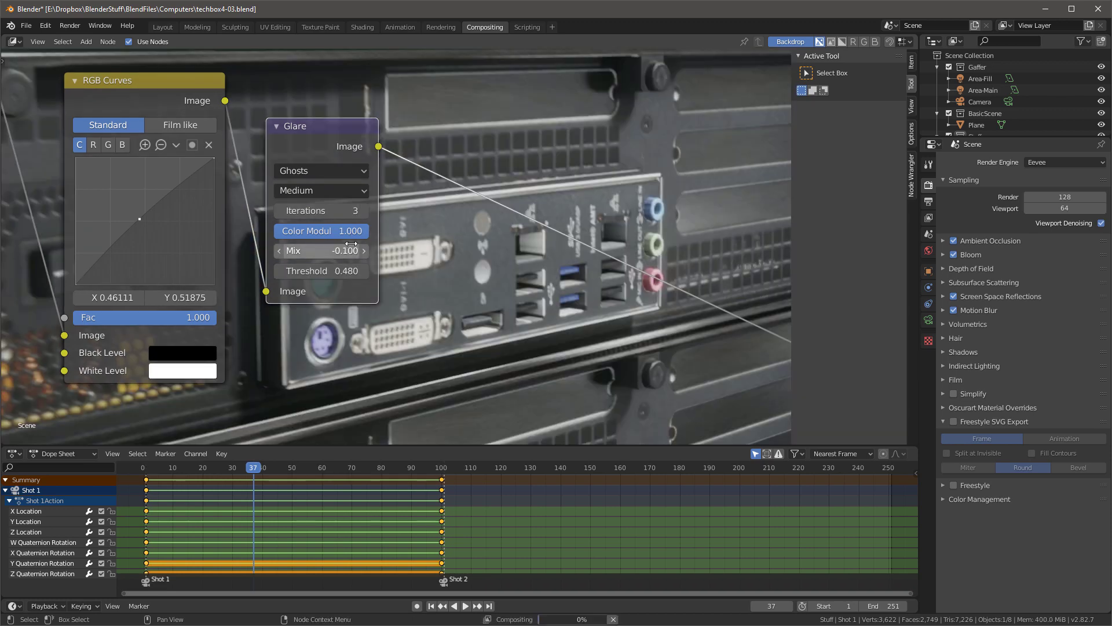
Insert a Color Balance node after Glare, shifting lift toward blue, gamma toward green and gain slightly toward yellow
scroll(189, 145, "down", 3)
key("shift+a")
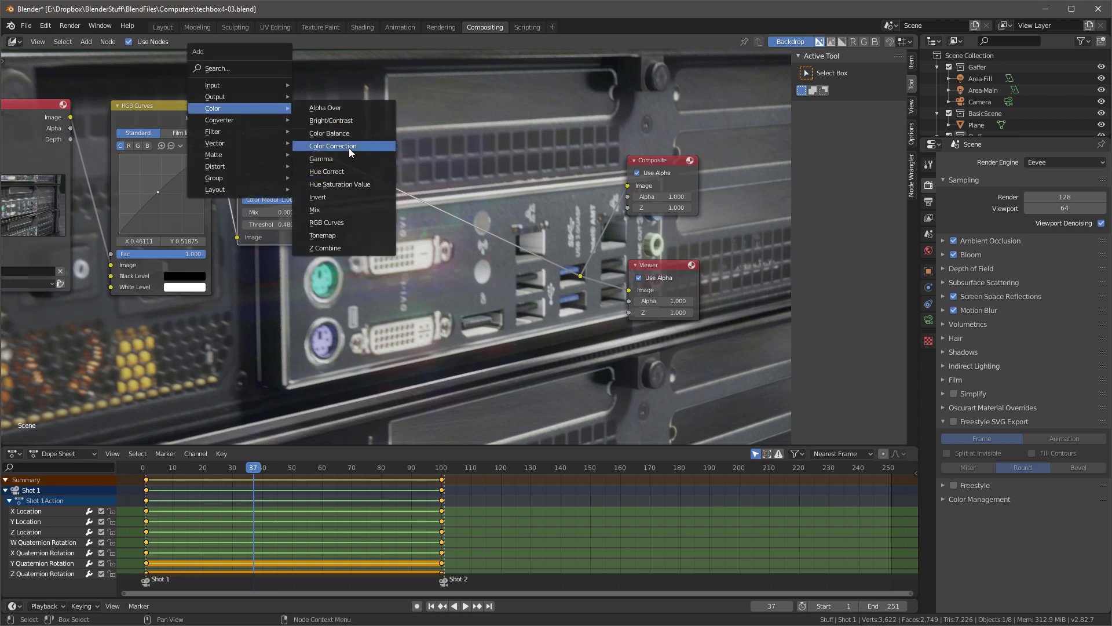
left_click(349, 148)
left_click(357, 178)
scroll(371, 177, "up", 4)
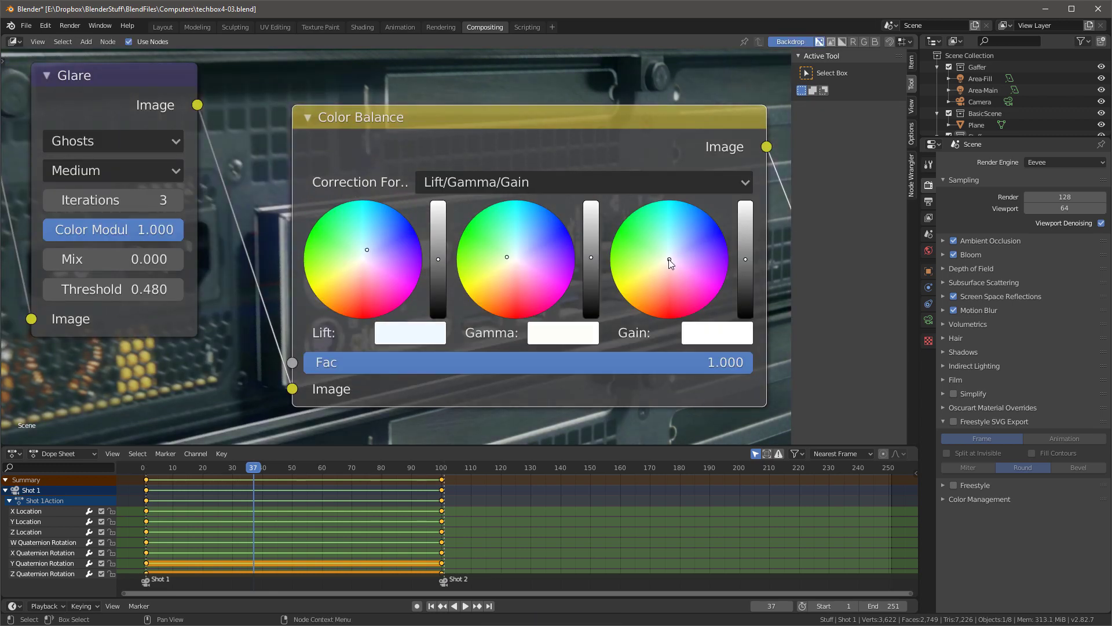
scroll(493, 217, "down", 12)
scroll(496, 216, "up", 7)
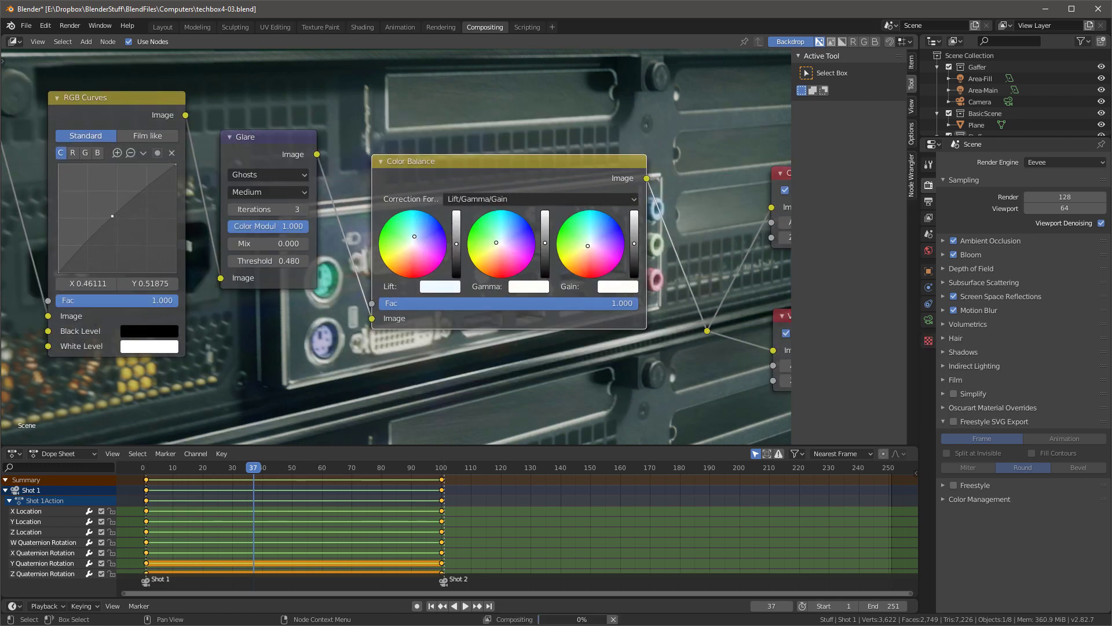
Shift the Color Balance lift slightly further toward blue-violet
mouse_move(415, 239)
left_mouse_down()
mouse_move(425, 244)
mouse_move(415, 238)
left_mouse_up()
scroll(415, 237, "up", 4)
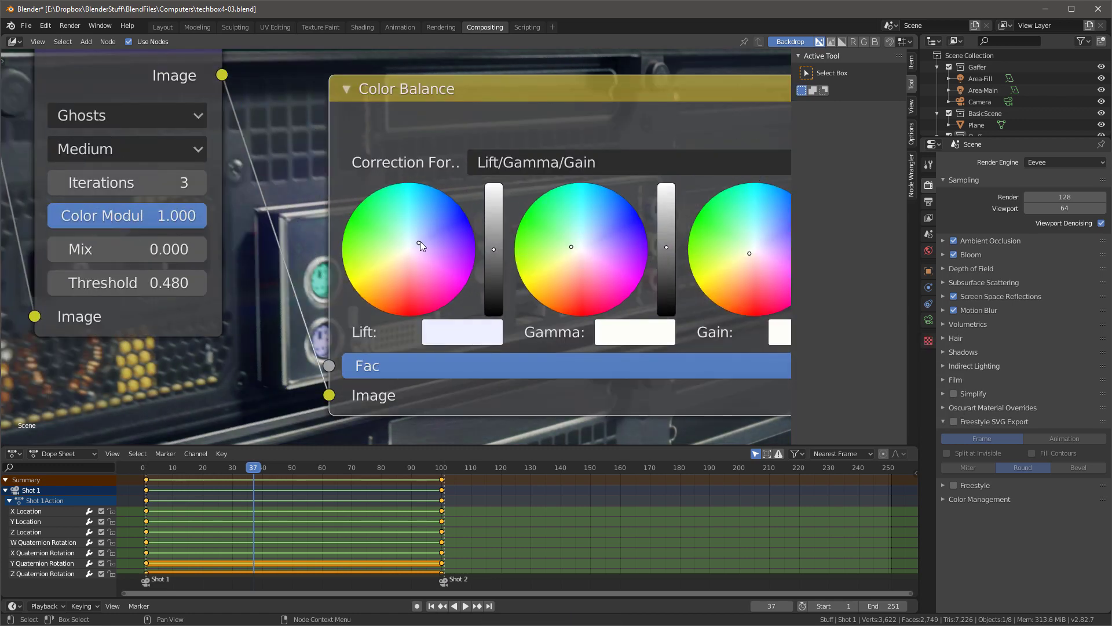
scroll(395, 217, "down", 6)
Add a Texture input node below the Glare node and assign it a new texture of type Noise
key("shift+a")
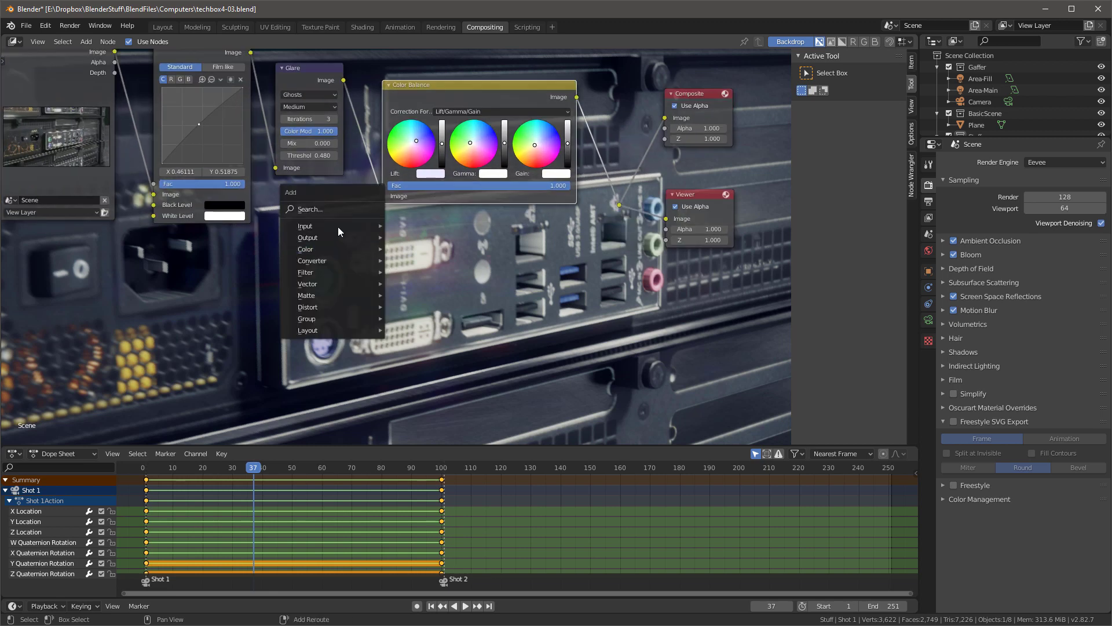
left_click(366, 320)
left_click(189, 246)
left_click(928, 340)
left_click(1039, 176)
left_click(1020, 196)
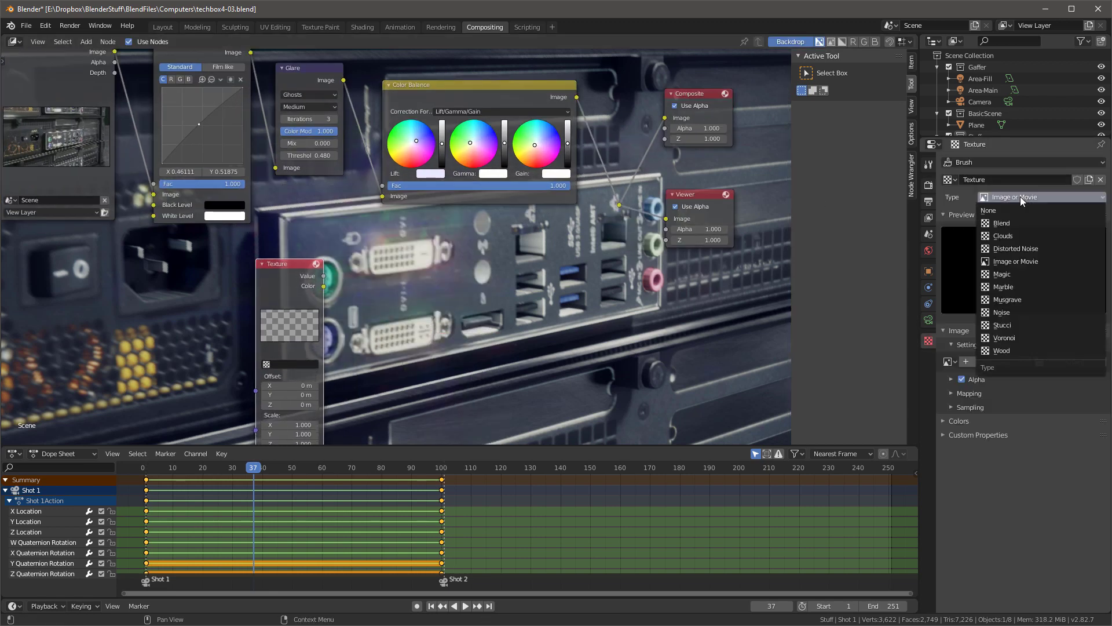
left_click(1017, 312)
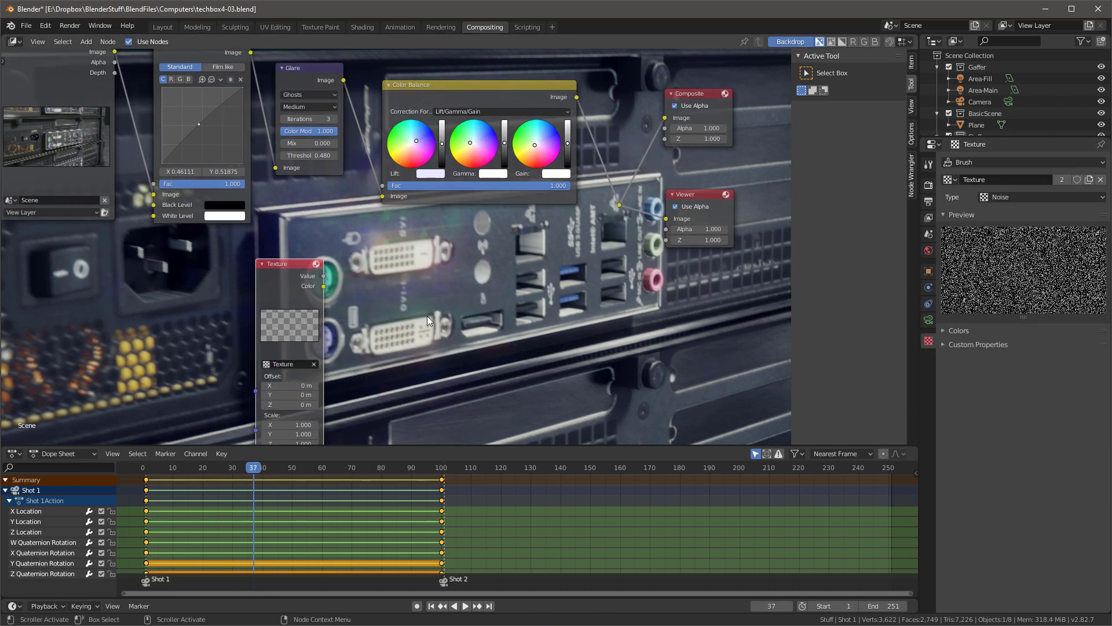
Add a Blur node fed by the Texture node's Value output, set to Fast Gaussian with X and Y at 2
key("shift+a")
mouse_move(406, 363)
left_click(493, 375)
left_click(425, 270)
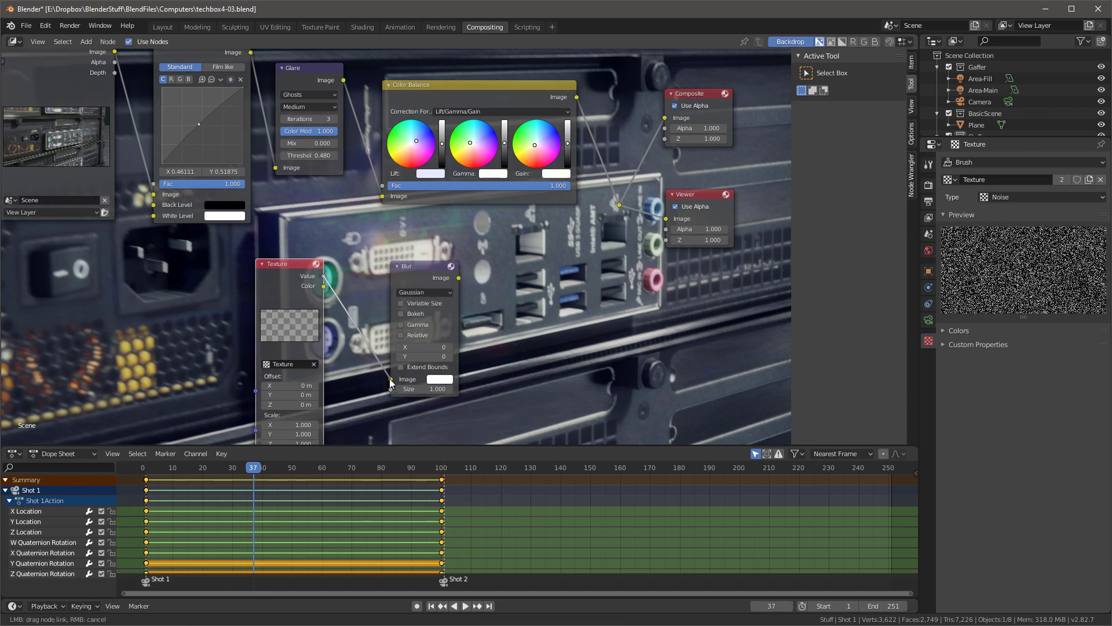
left_click_drag(390, 383, 391, 379)
scroll(418, 324, "up", 1)
left_click(420, 283)
left_click(412, 299)
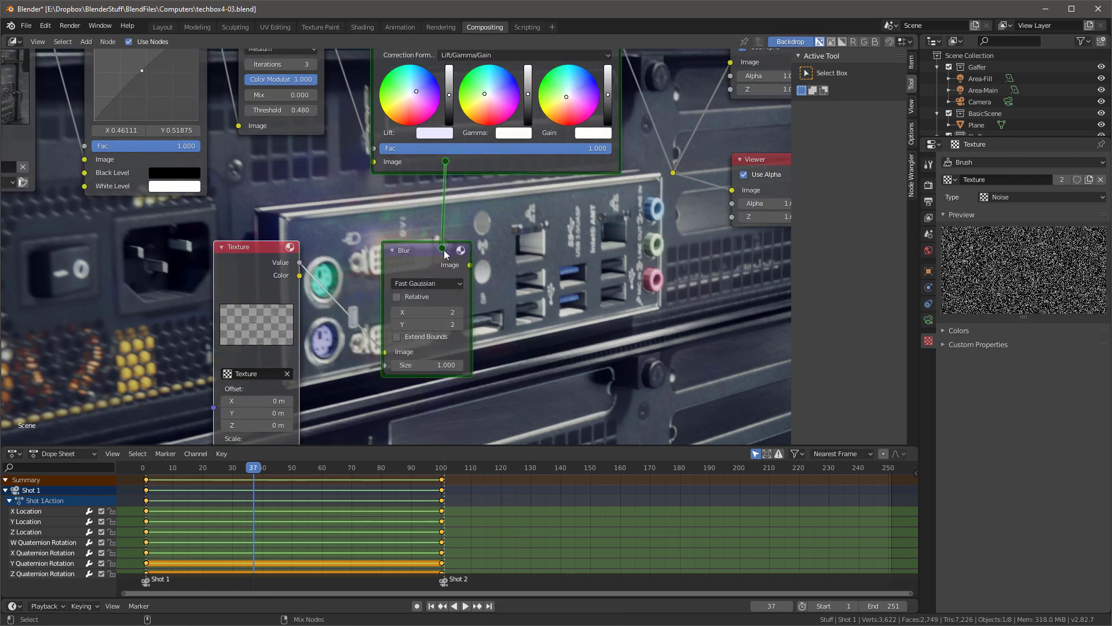
Mix the Color Balance and Blur outputs through a new mix node set to Color Dodge, feeding the Composite and Viewer
right_click_drag(444, 253, 444, 253, "ctrl+shift")
mouse_move(572, 248)
left_mouse_down()
mouse_move(608, 218)
mouse_move(636, 242)
left_mouse_up()
left_click(569, 233)
left_click(631, 274)
left_click(635, 384)
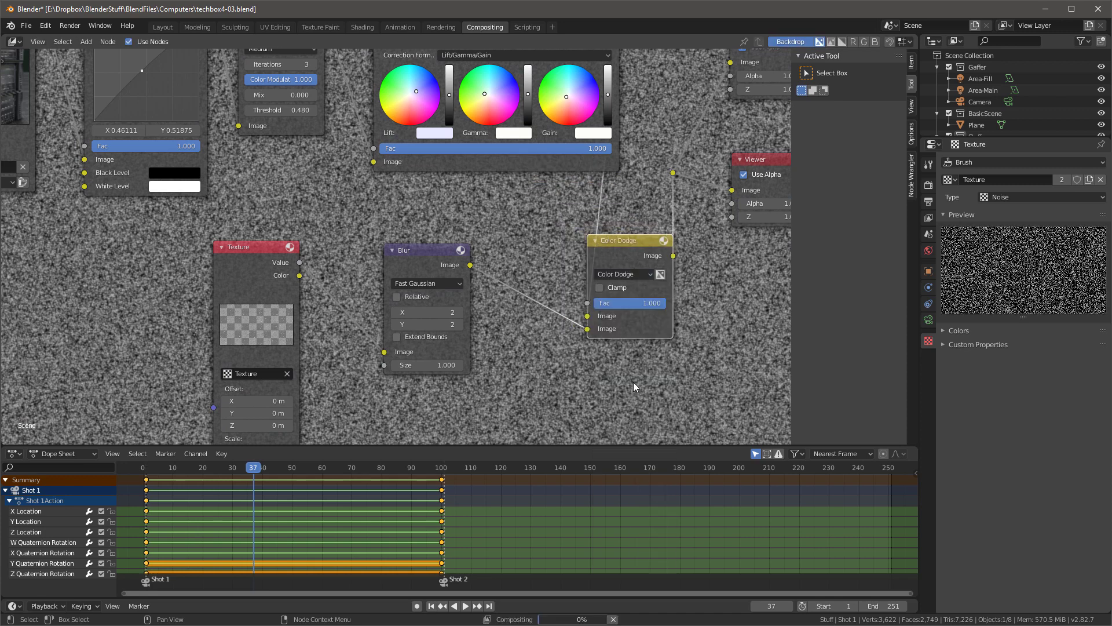
Lower the Color Dodge node's factor to nearly zero for a subtle film-grain effect
scroll(475, 225, "up", 2)
left_click_drag(767, 355, 704, 355)
scroll(518, 246, "down", 6)
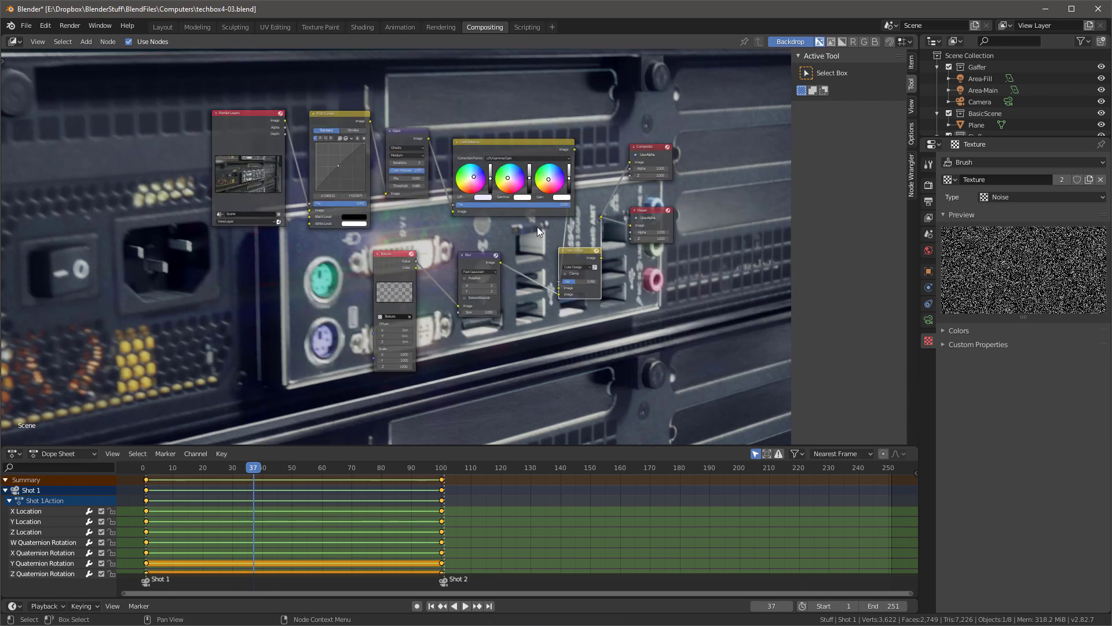
Start a still render of the current frame and close the render window
key("F12")
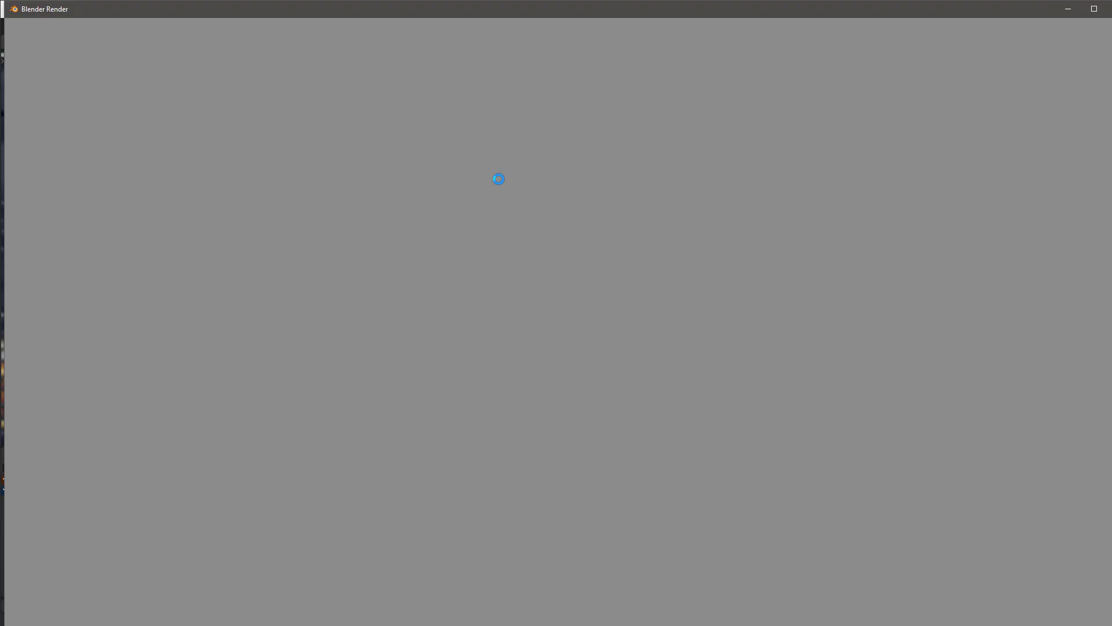
key("Escape")
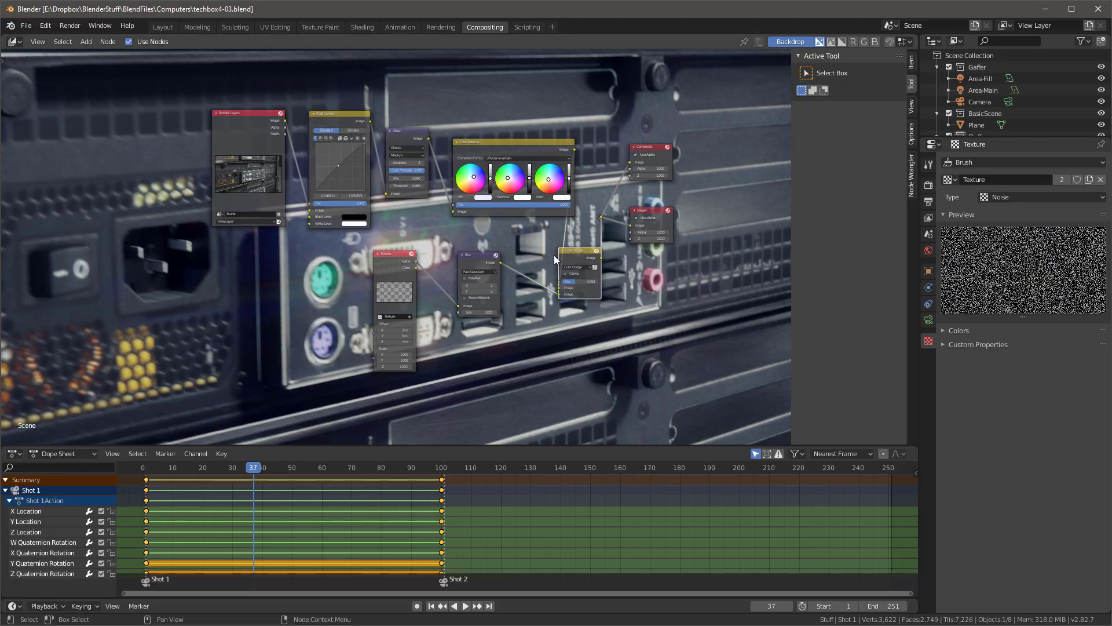
Set the output file format to FFmpeg video and the output folder to F:\VideosBlender\QuickShot
left_click(929, 201)
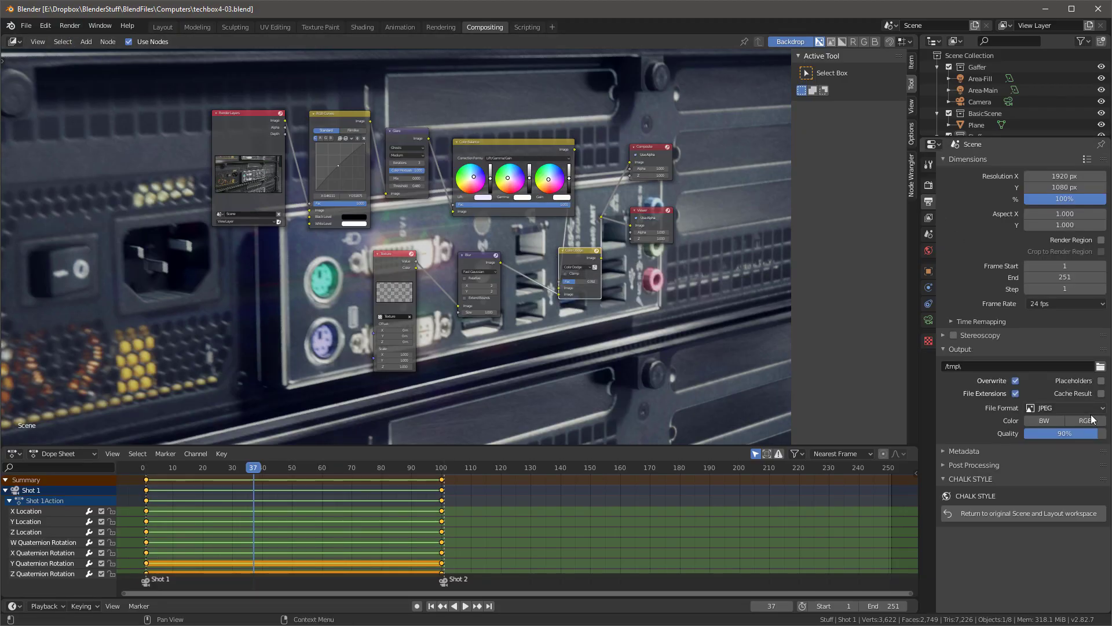
left_click(1066, 408)
left_click(1072, 480)
left_click(1099, 367)
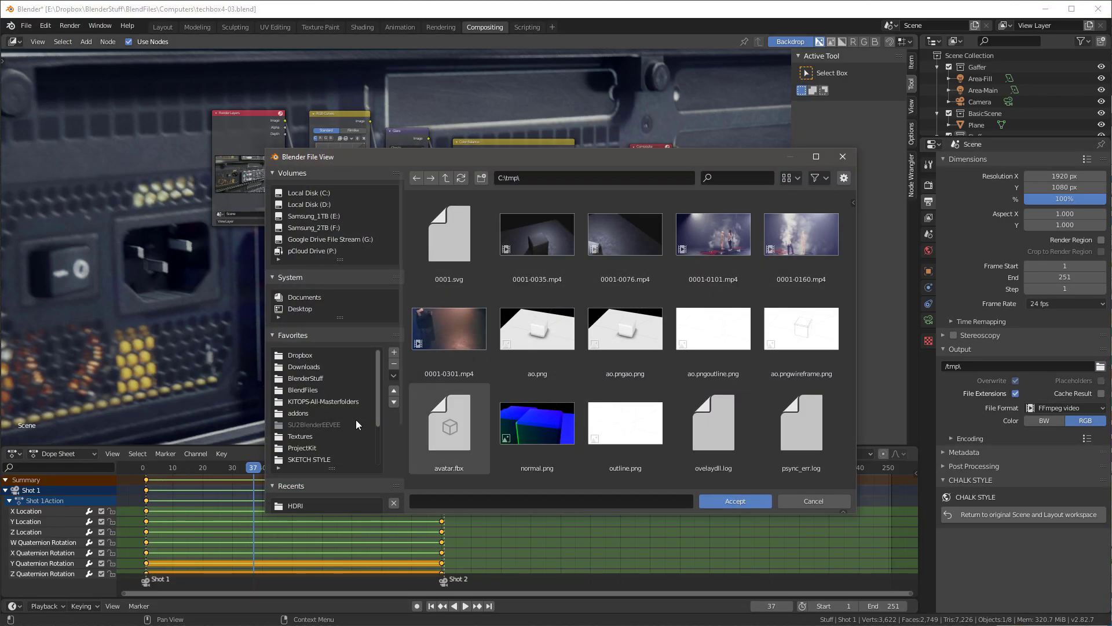
scroll(356, 415, "down", 2)
left_click(324, 447)
scroll(712, 377, "down", 2)
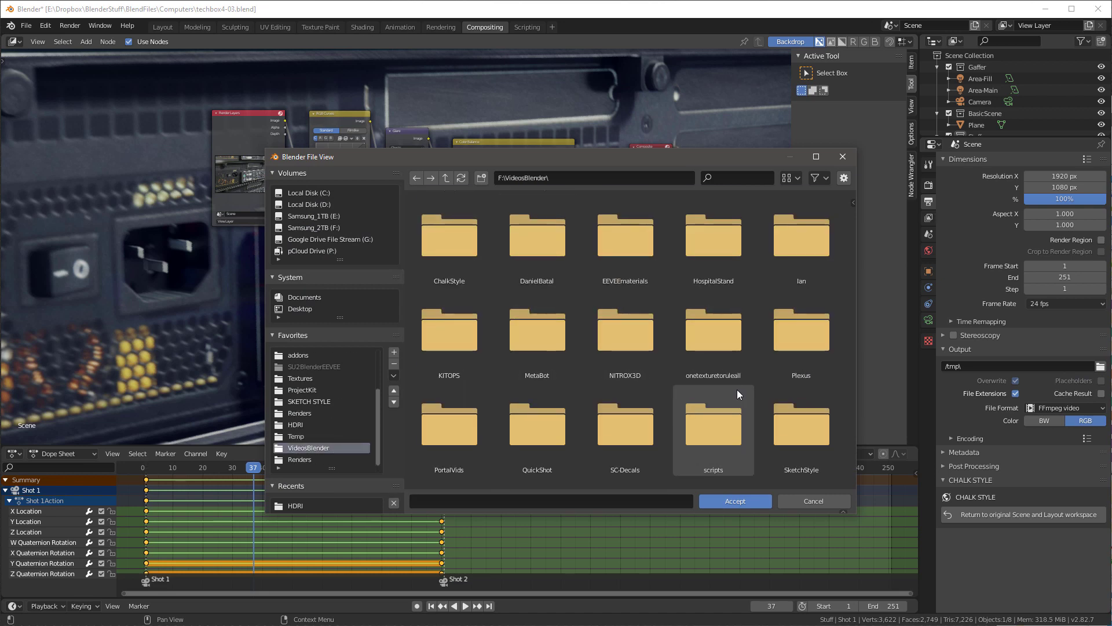
left_click(737, 390)
left_click(735, 500)
Set the video encoding to an MPEG-4 container with Perceptually lossless output quality
left_click(951, 438)
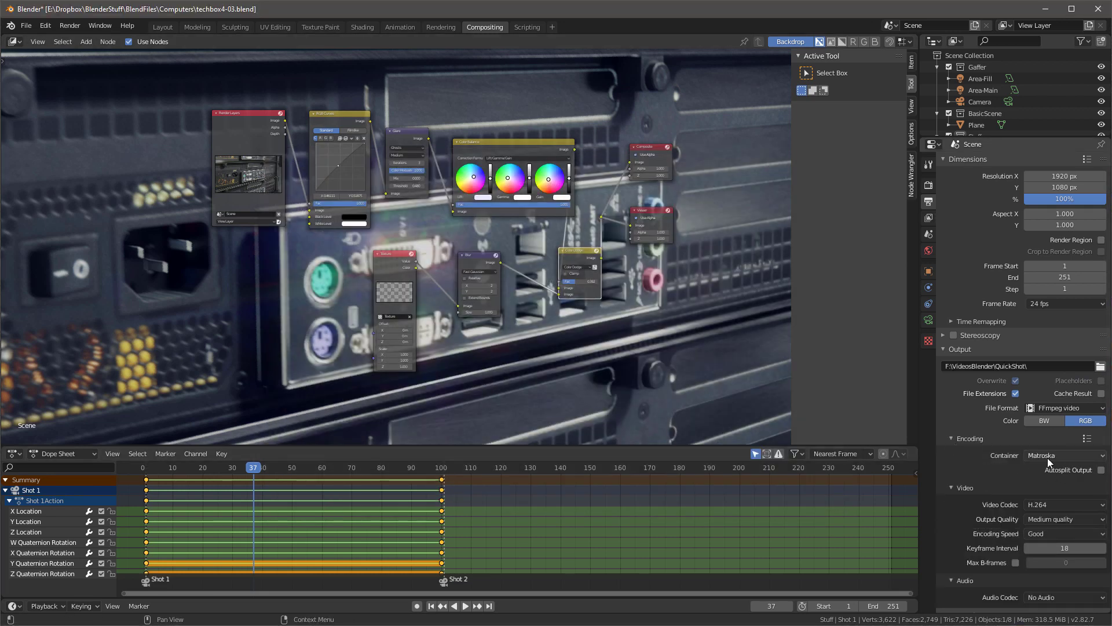
left_click(1041, 519)
left_click(1073, 480)
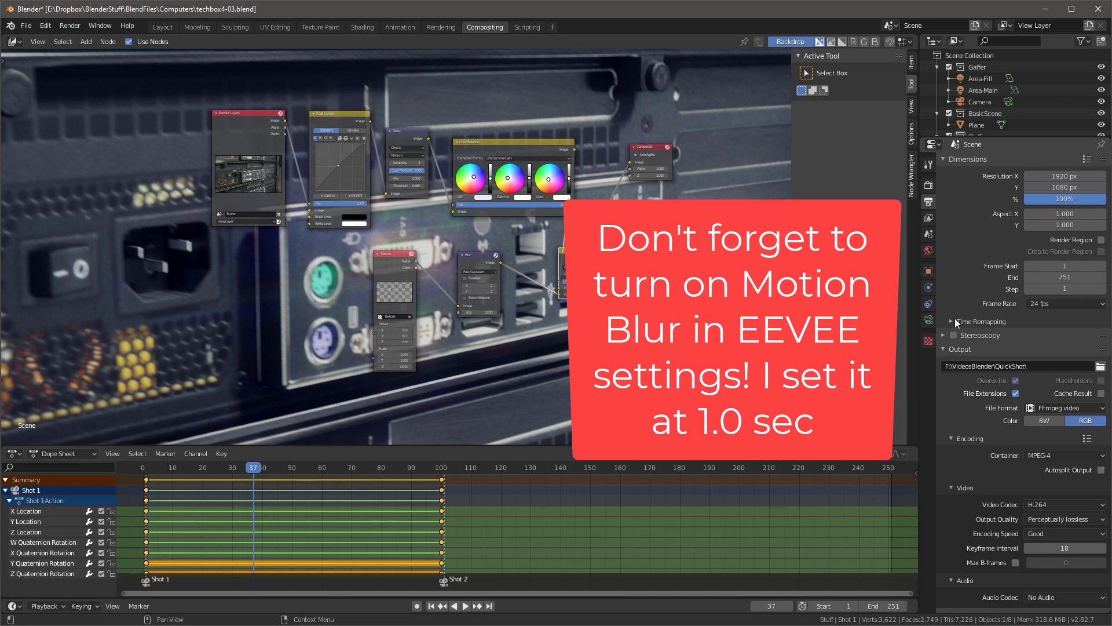
Set the frame rate to 30 fps and start rendering the animation
left_click(1065, 304)
left_click(1056, 363)
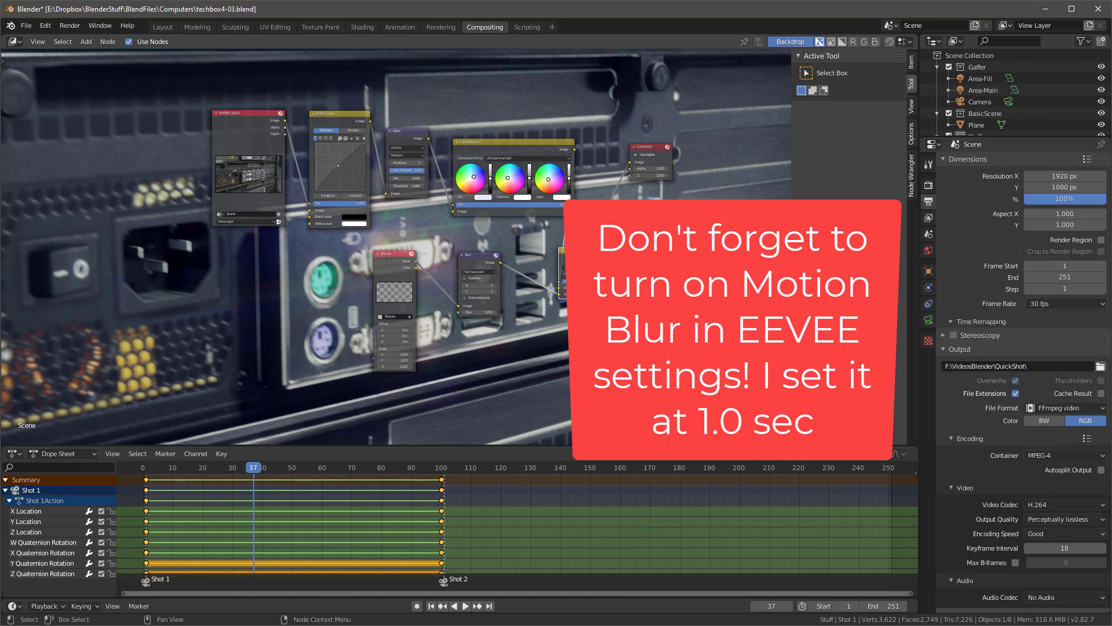
left_click(98, 50)
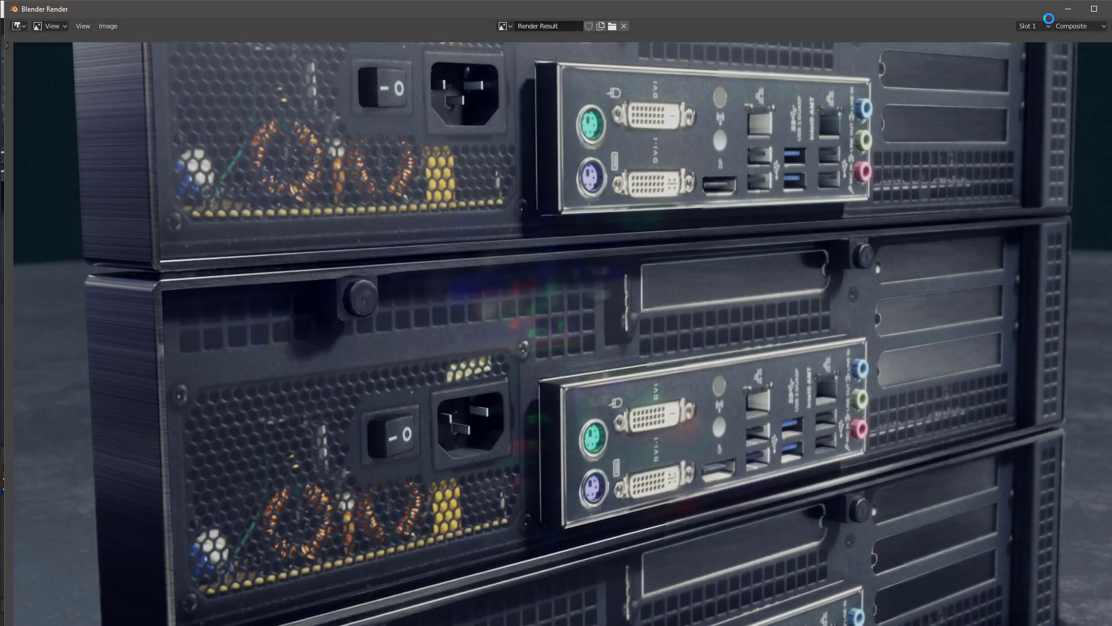